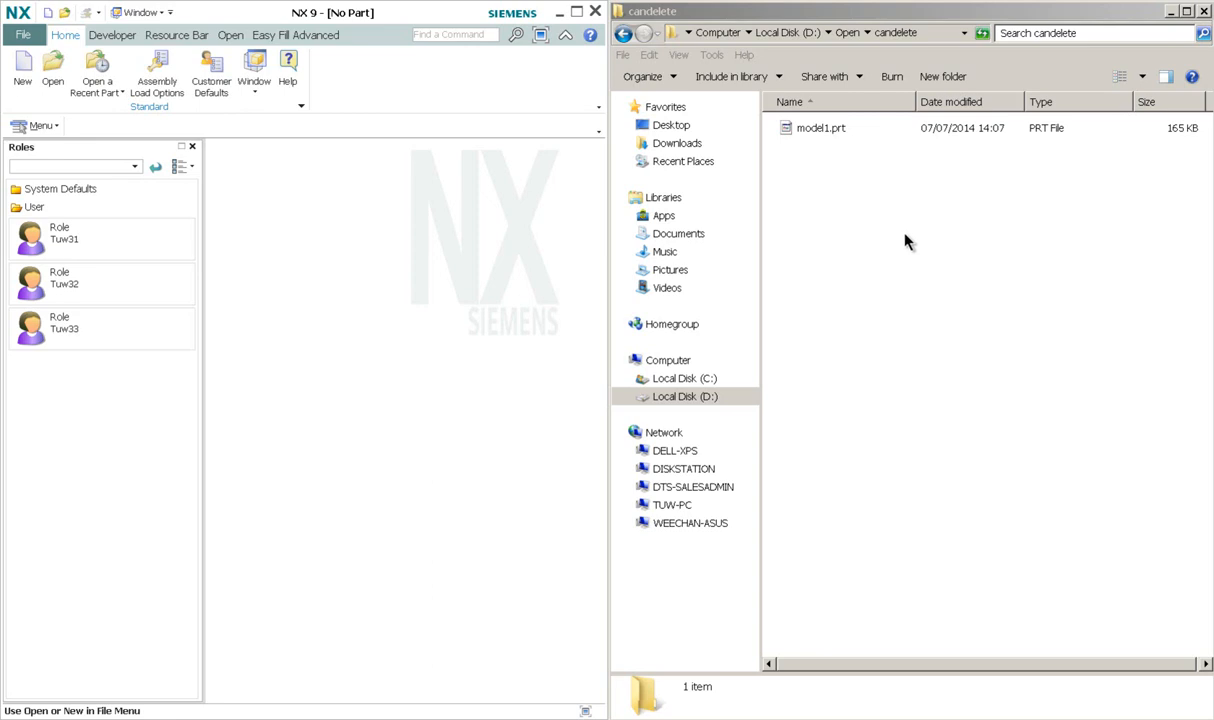
# Step: Open the part file model1.prt from the candelete folder in NX
pyautogui.click(829, 136)
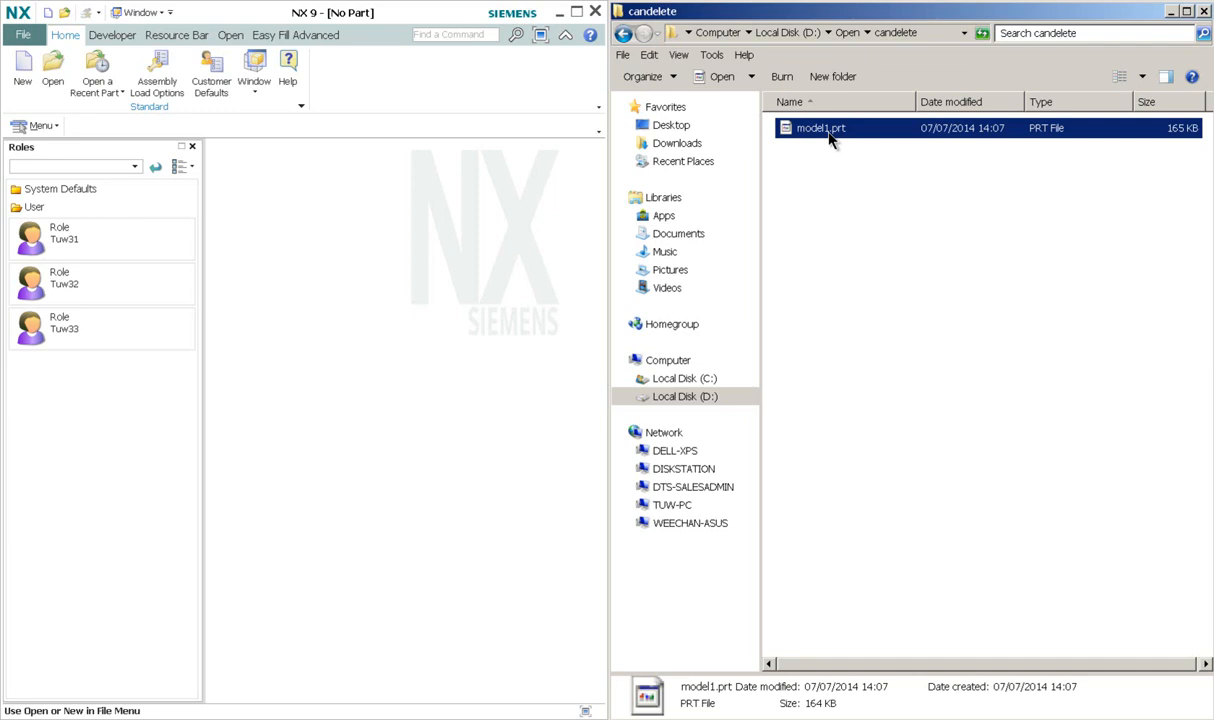
pyautogui.doubleClick(829, 136)
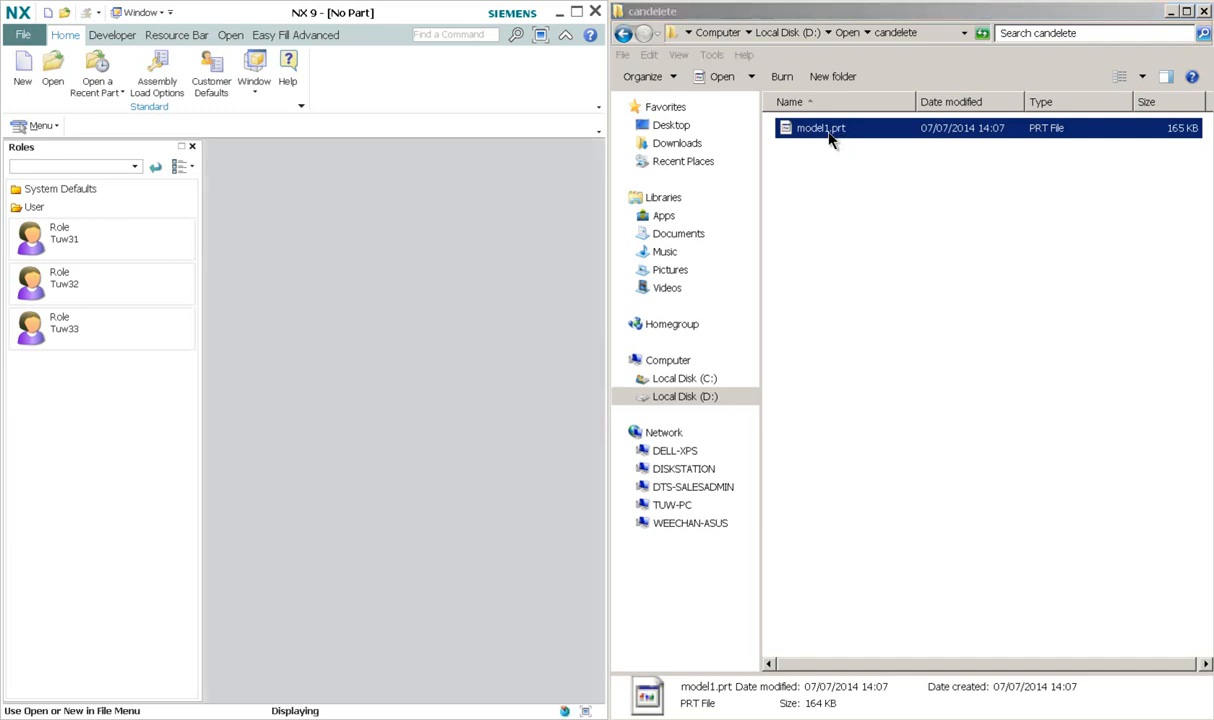
pyautogui.moveTo(358, 461)
pyautogui.mouseDown()
pyautogui.moveTo(374, 545)
pyautogui.moveTo(355, 574)
pyautogui.moveTo(366, 572)
pyautogui.moveTo(354, 540)
pyautogui.moveTo(410, 400)
pyautogui.moveTo(305, 268)
pyautogui.moveTo(496, 257)
pyautogui.moveTo(341, 263)
pyautogui.moveTo(268, 414)
pyautogui.moveTo(309, 451)
pyautogui.moveTo(382, 301)
pyautogui.moveTo(333, 393)
pyautogui.moveTo(455, 388)
pyautogui.moveTo(83, 78)
pyautogui.mouseUp()
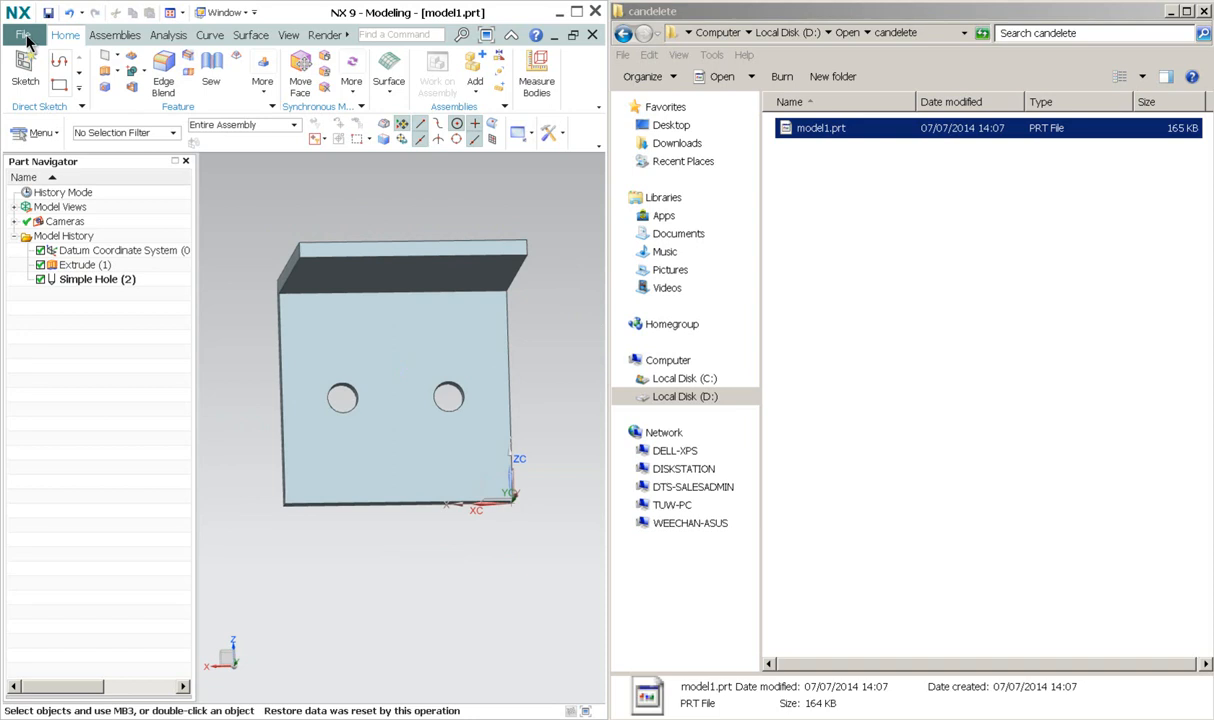
# Step: Switch the opened part to the Advanced Simulation application
pyautogui.click(24, 36)
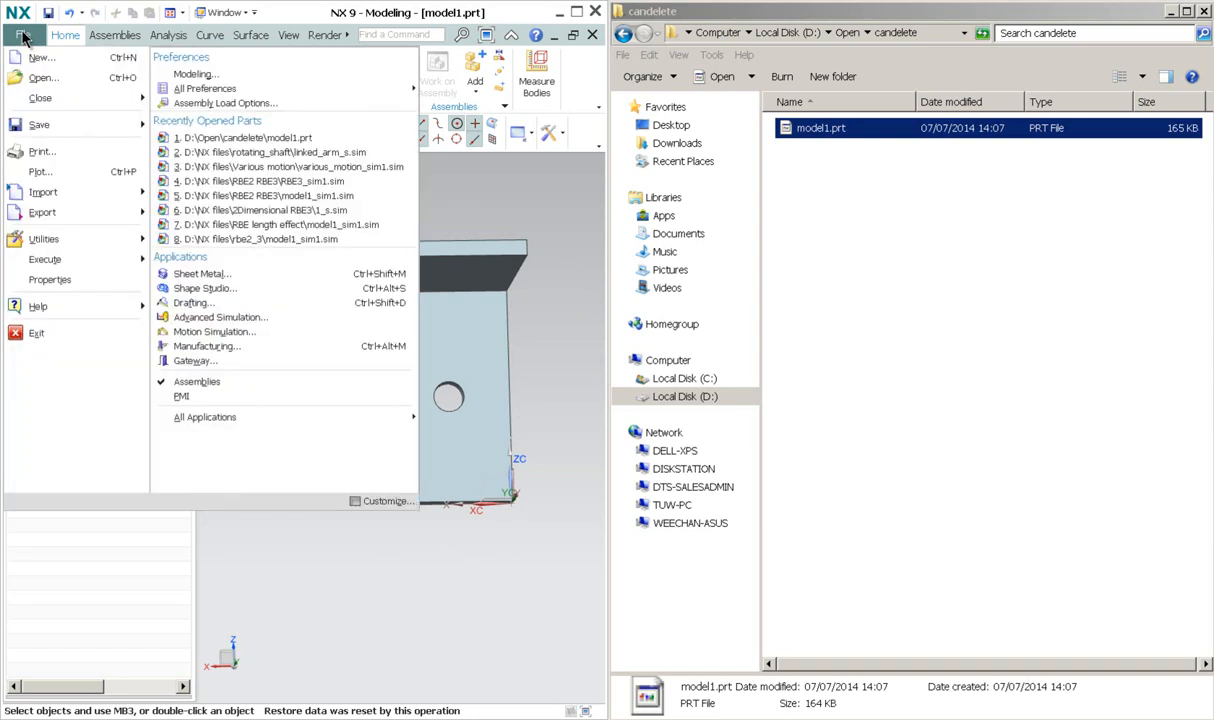
pyautogui.moveTo(106, 248)
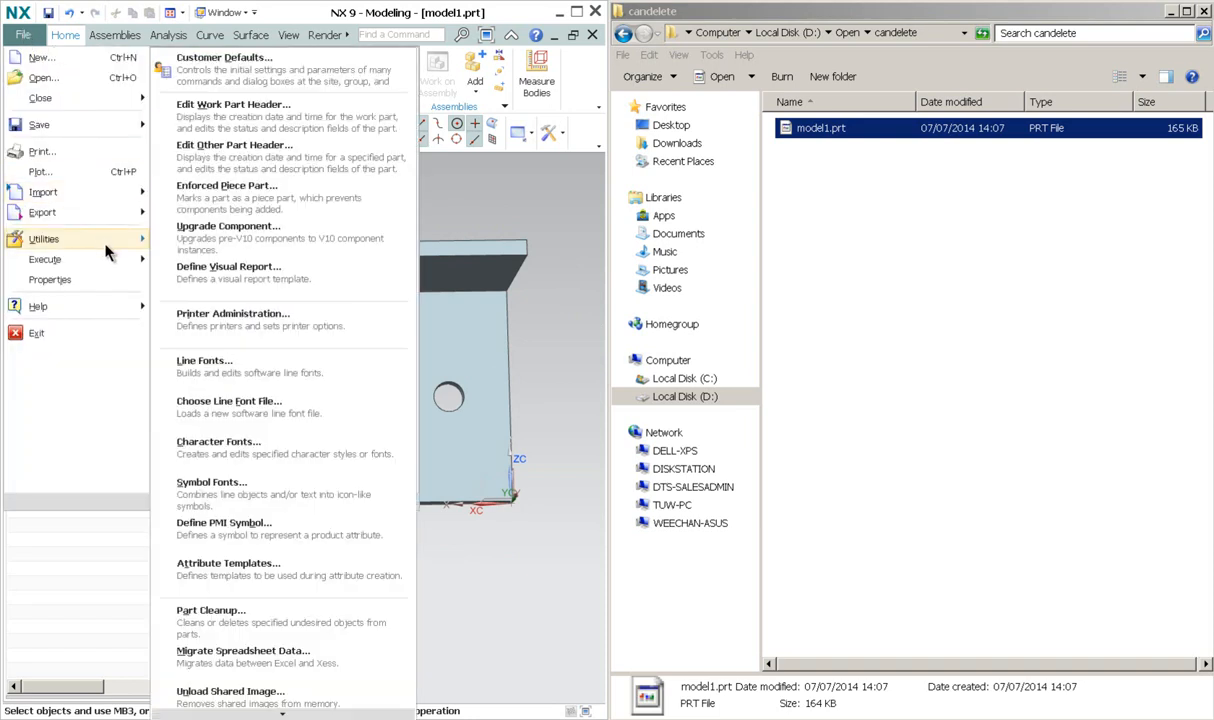
pyautogui.click(27, 42)
pyautogui.click(24, 36)
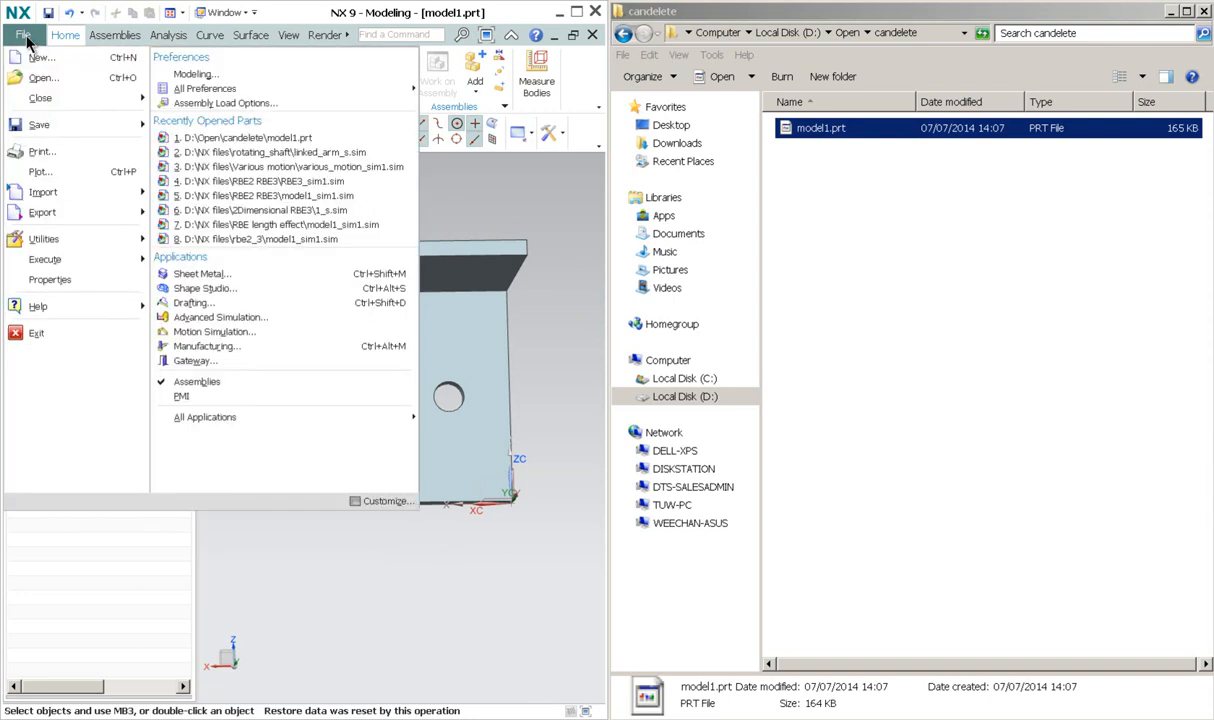
pyautogui.click(207, 316)
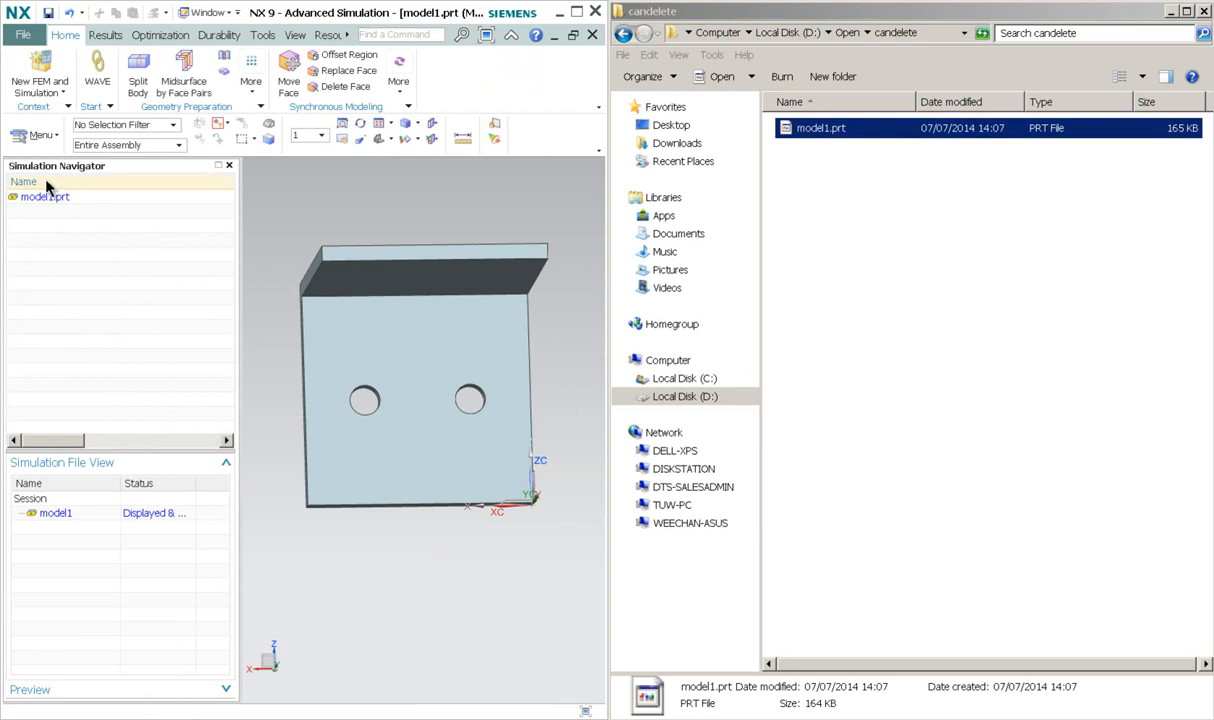
# Step: Create a new FEM and simulation for model1.prt with the NX NASTRAN structural solver and a SOL 101 Linear Statics - Global Constraints solution
pyautogui.rightClick(55, 199)
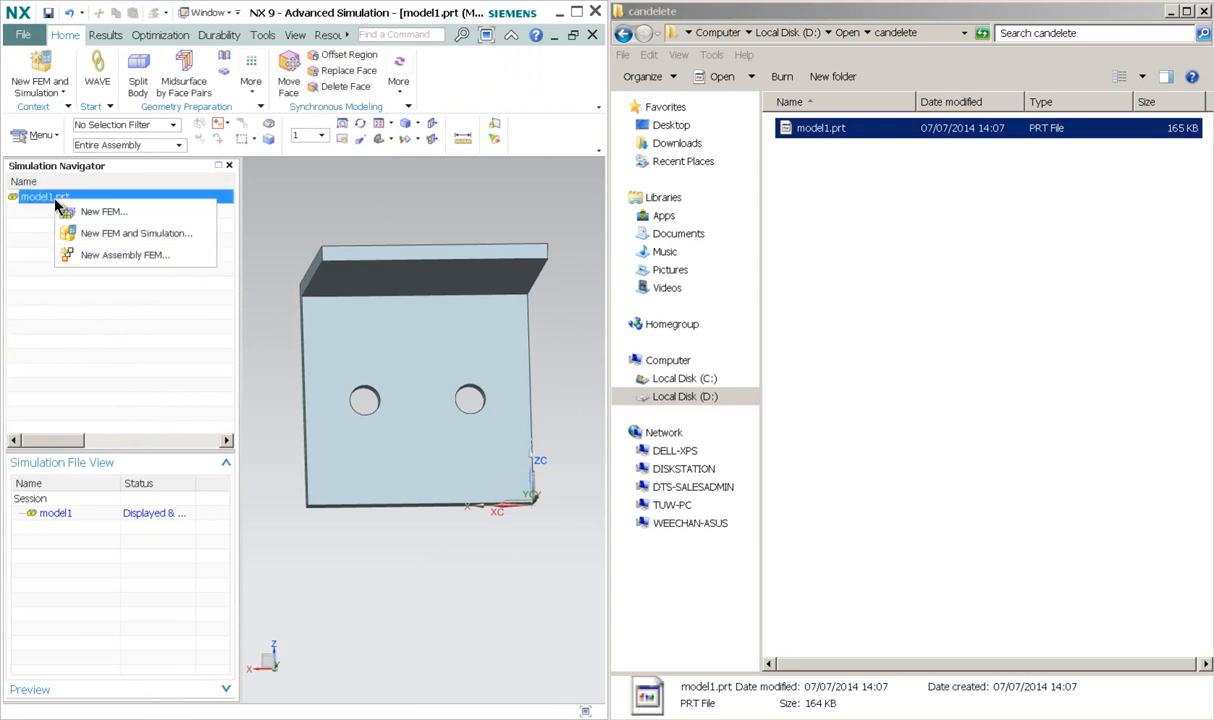
pyautogui.click(132, 238)
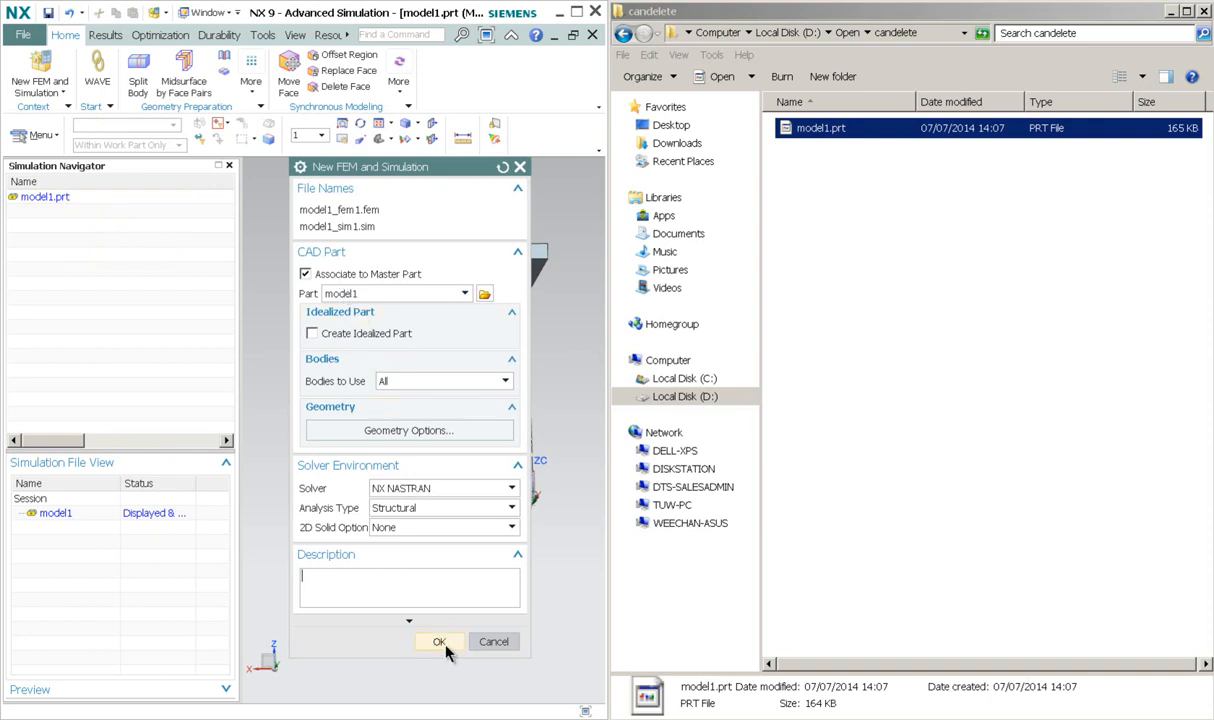
pyautogui.click(445, 490)
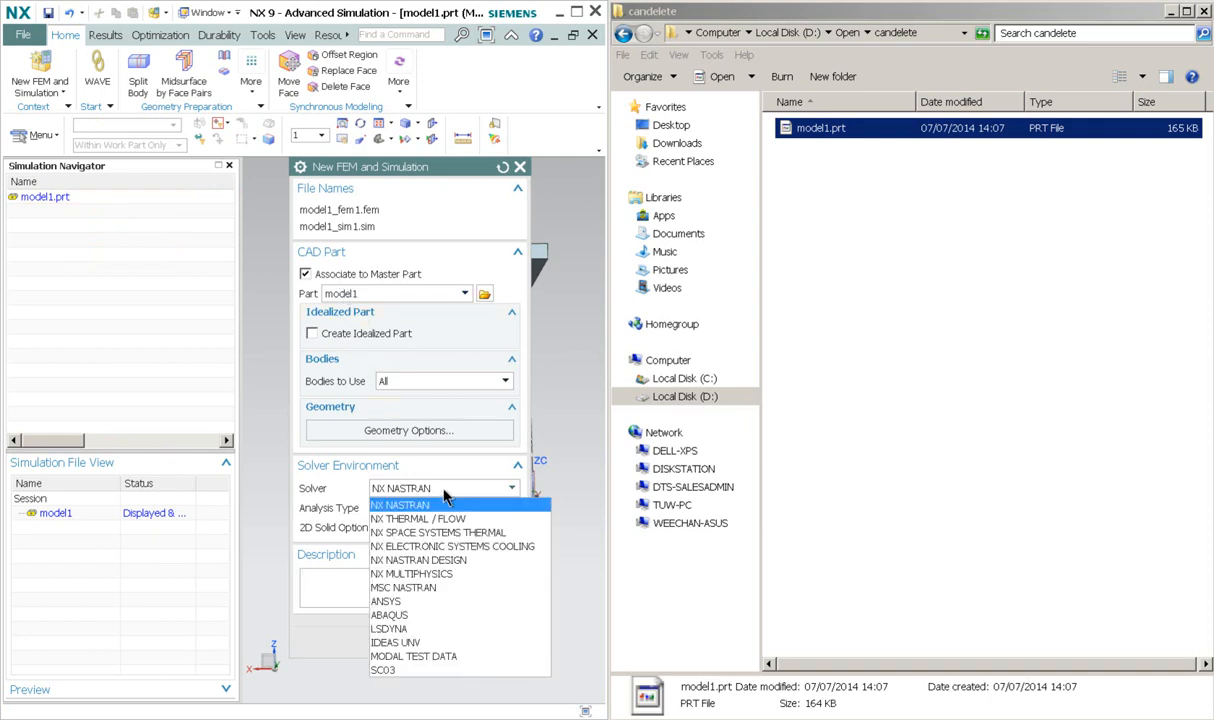
pyautogui.click(445, 504)
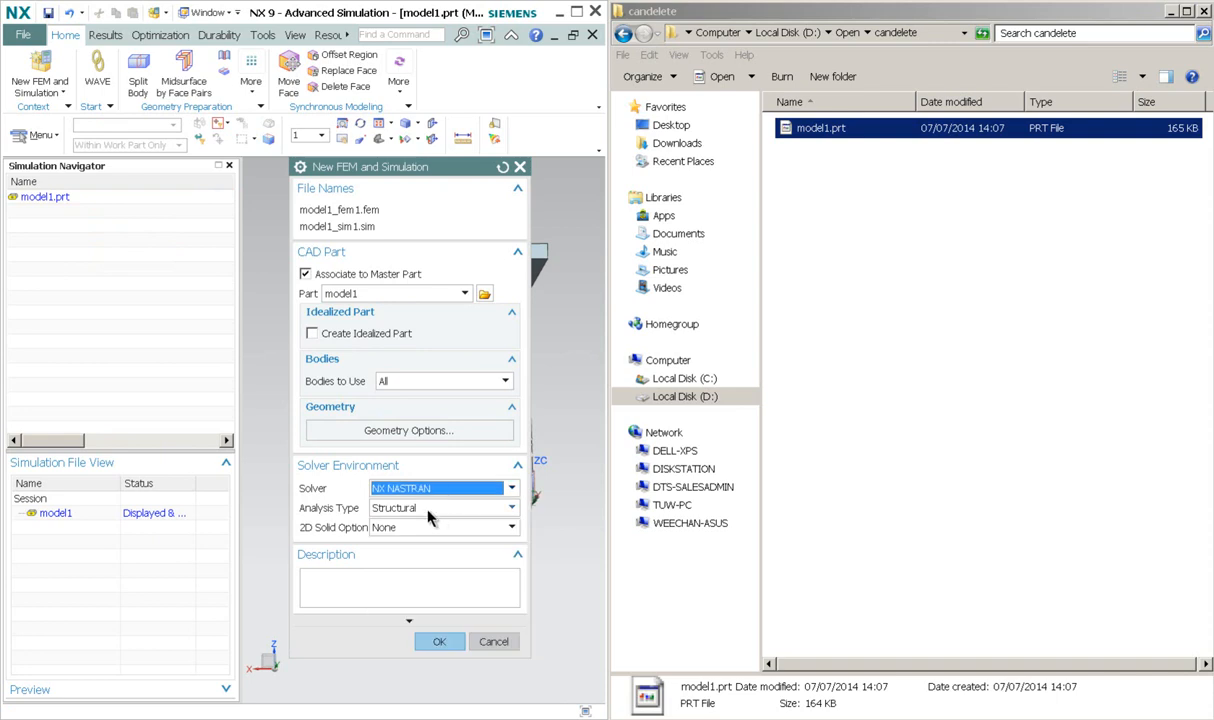
pyautogui.click(441, 641)
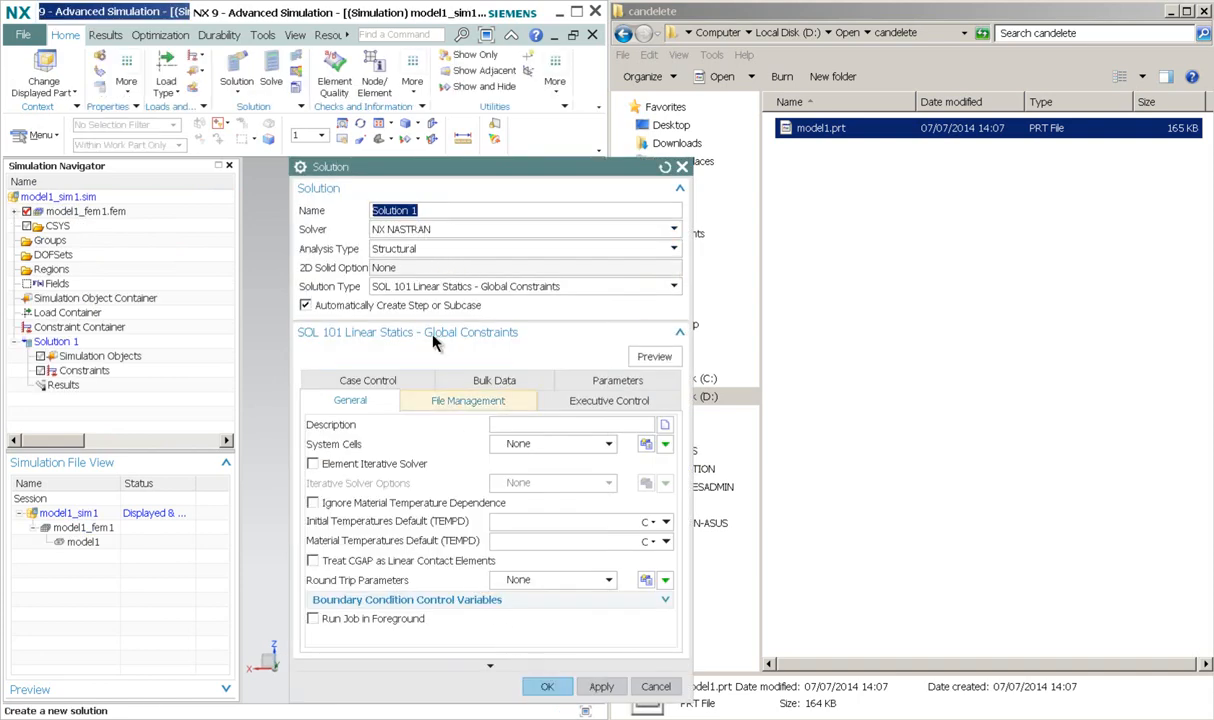
pyautogui.click(545, 688)
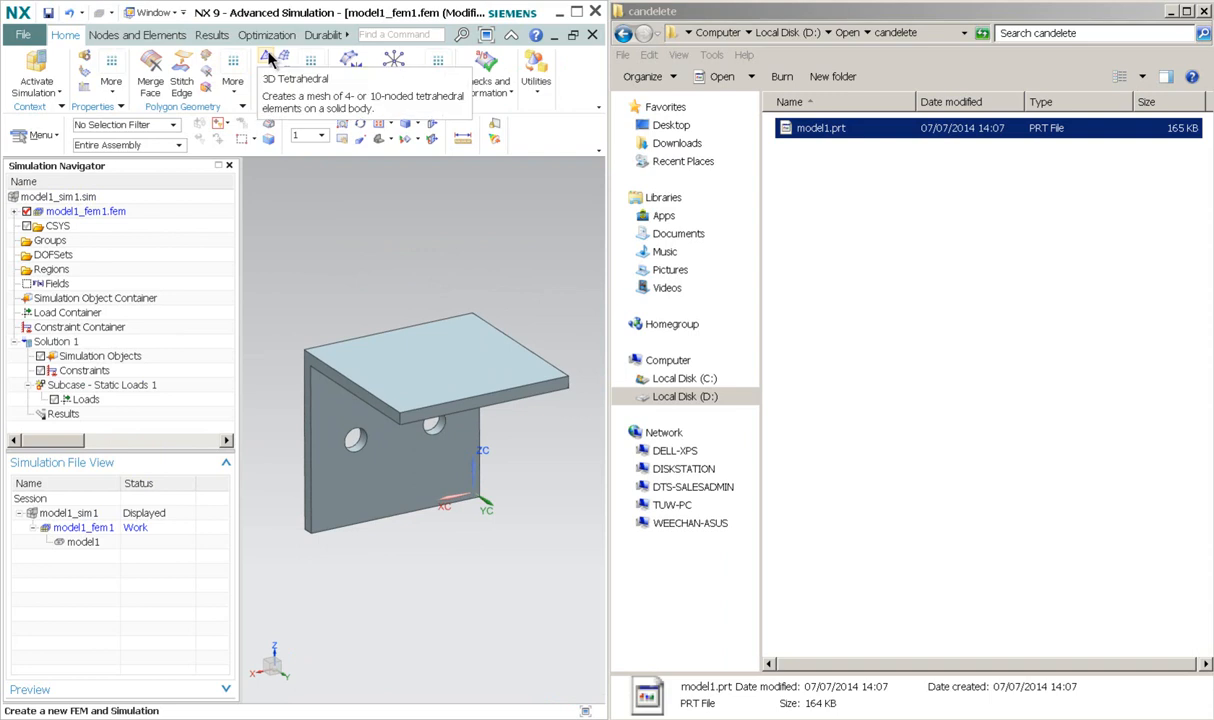
# Step: Mesh the bracket body with 3D tetrahedral CTETRA(10) elements at a 5 mm element size
pyautogui.click(269, 59)
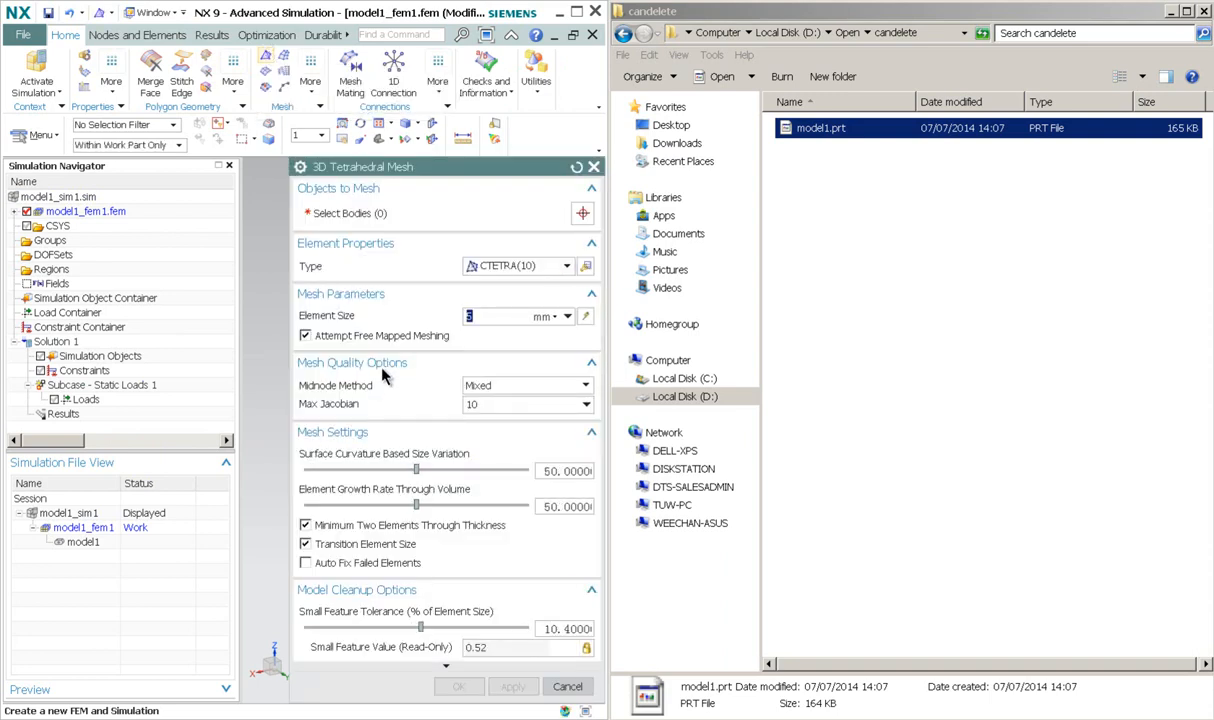
pyautogui.moveTo(491, 168); pyautogui.dragTo(836, 151)
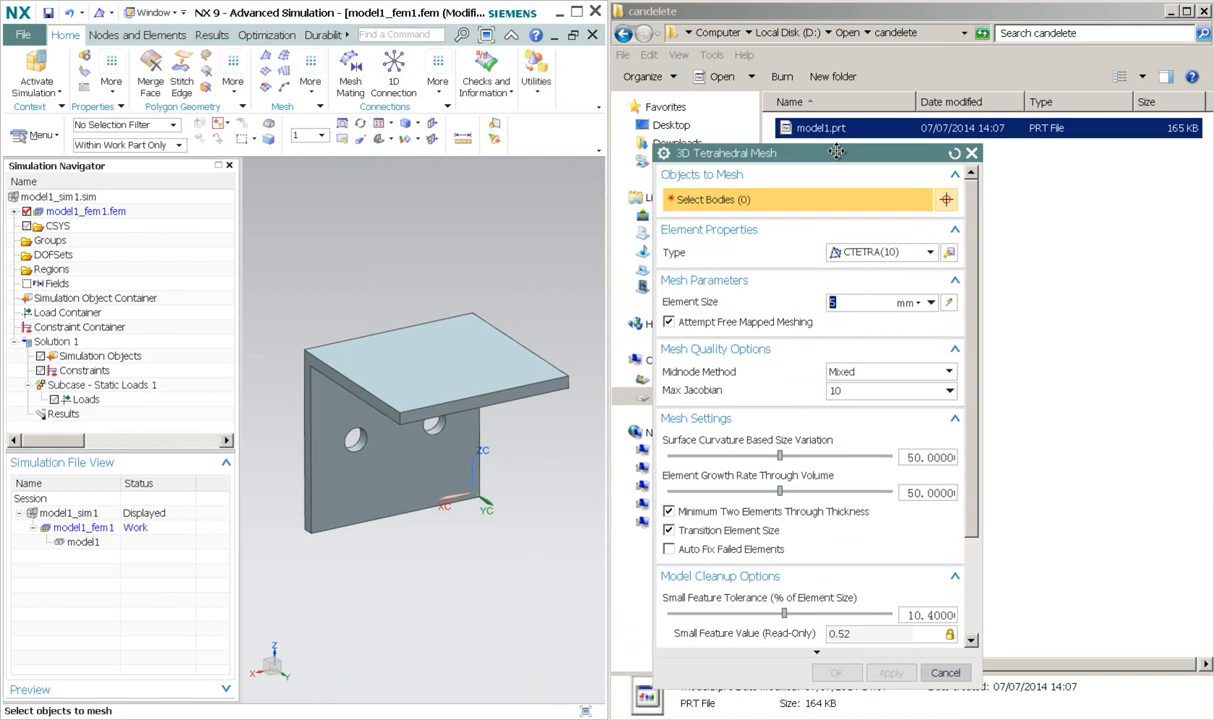
pyautogui.click(482, 344)
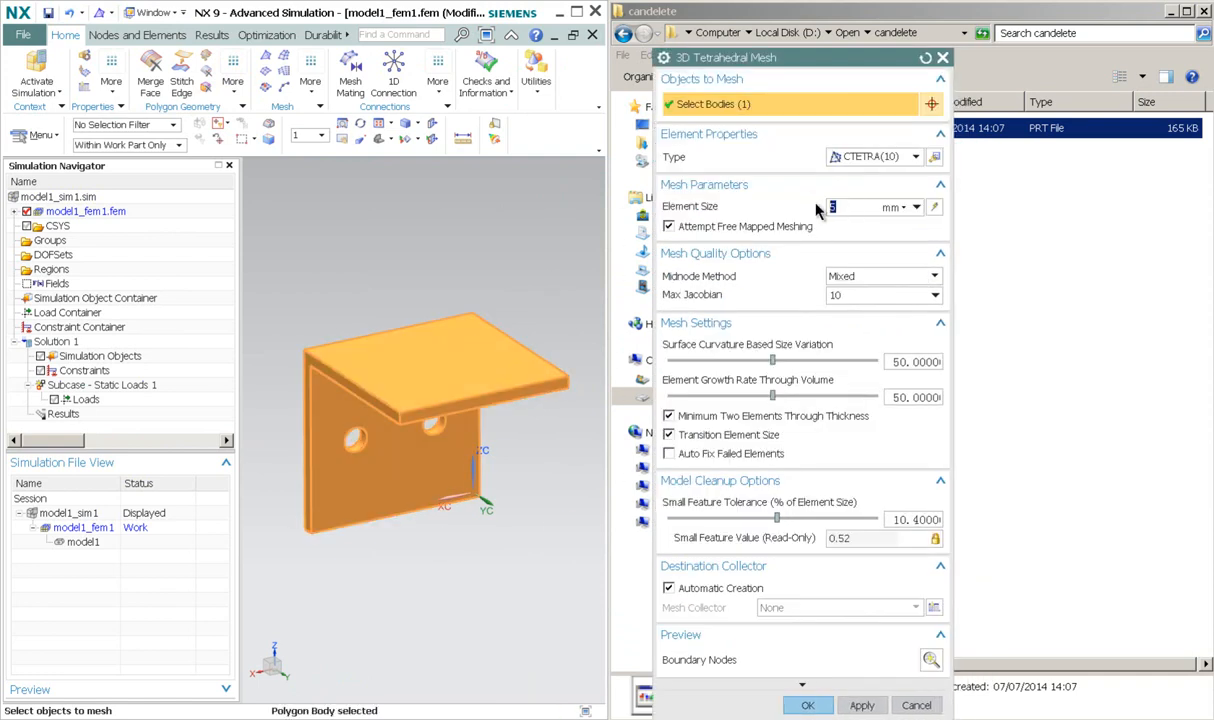
pyautogui.click(807, 705)
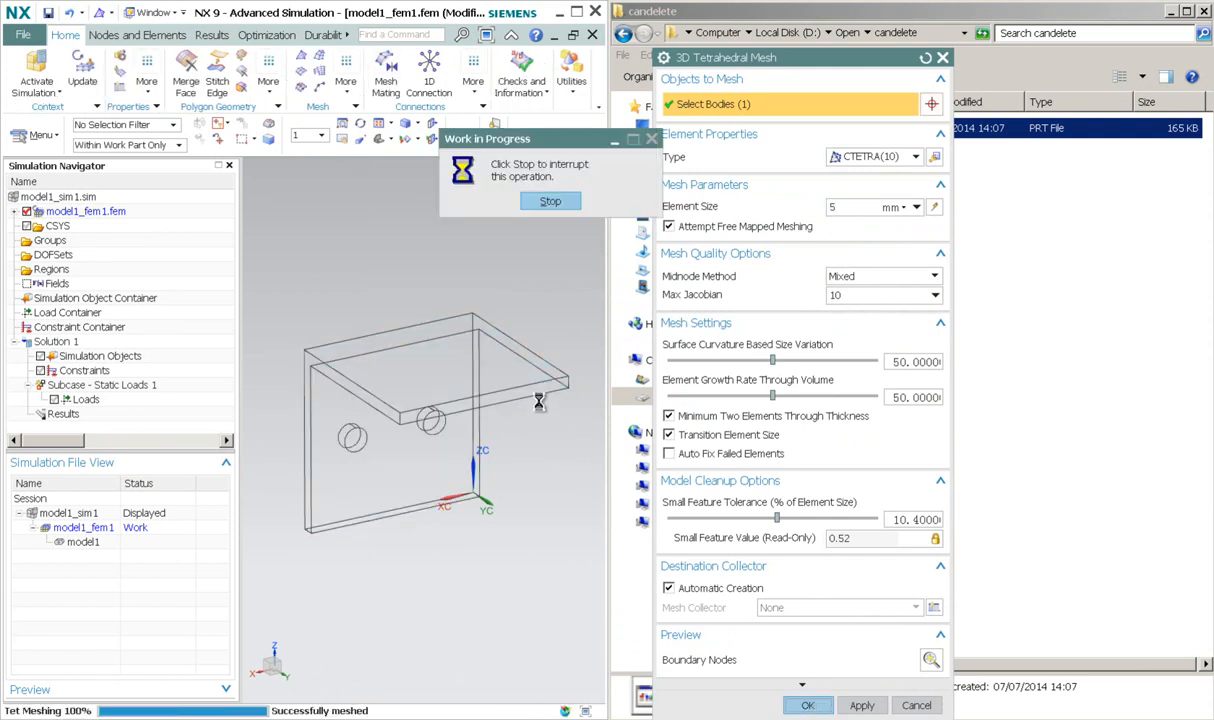
# Step: Assign the library material Steel to the solid physical property of the Solid(1) mesh collector
pyautogui.moveTo(538, 401); pyautogui.dragTo(286, 440)
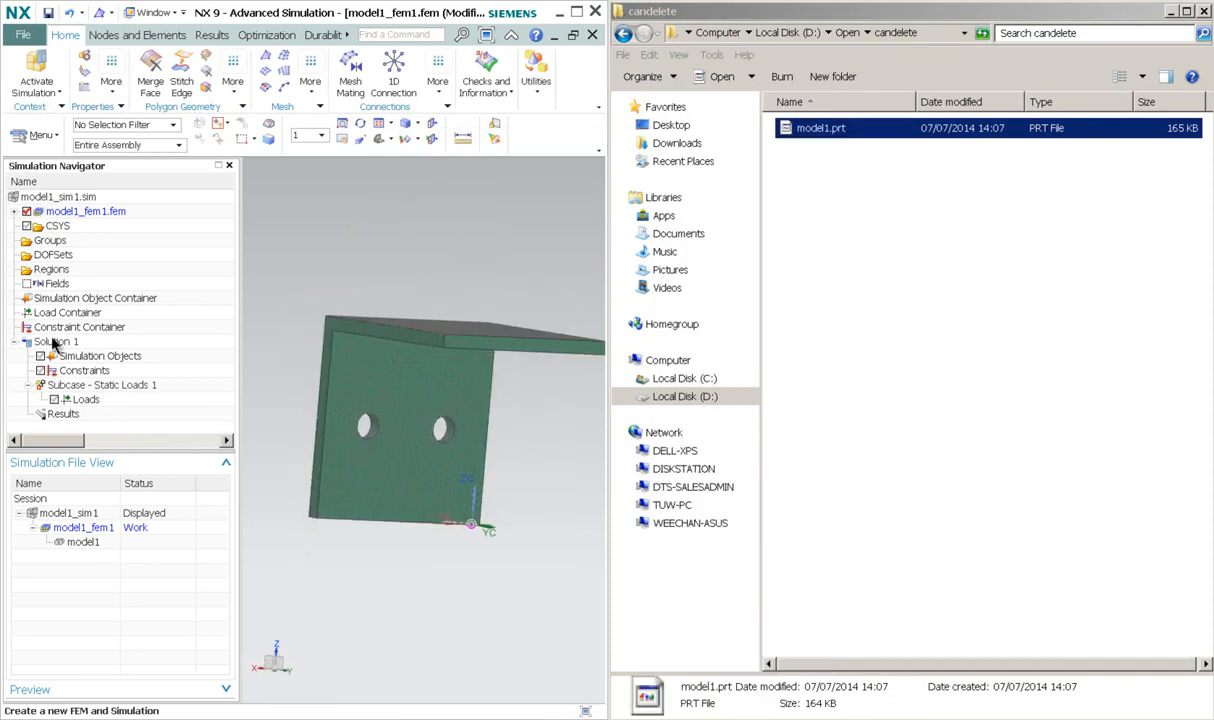
pyautogui.click(14, 212)
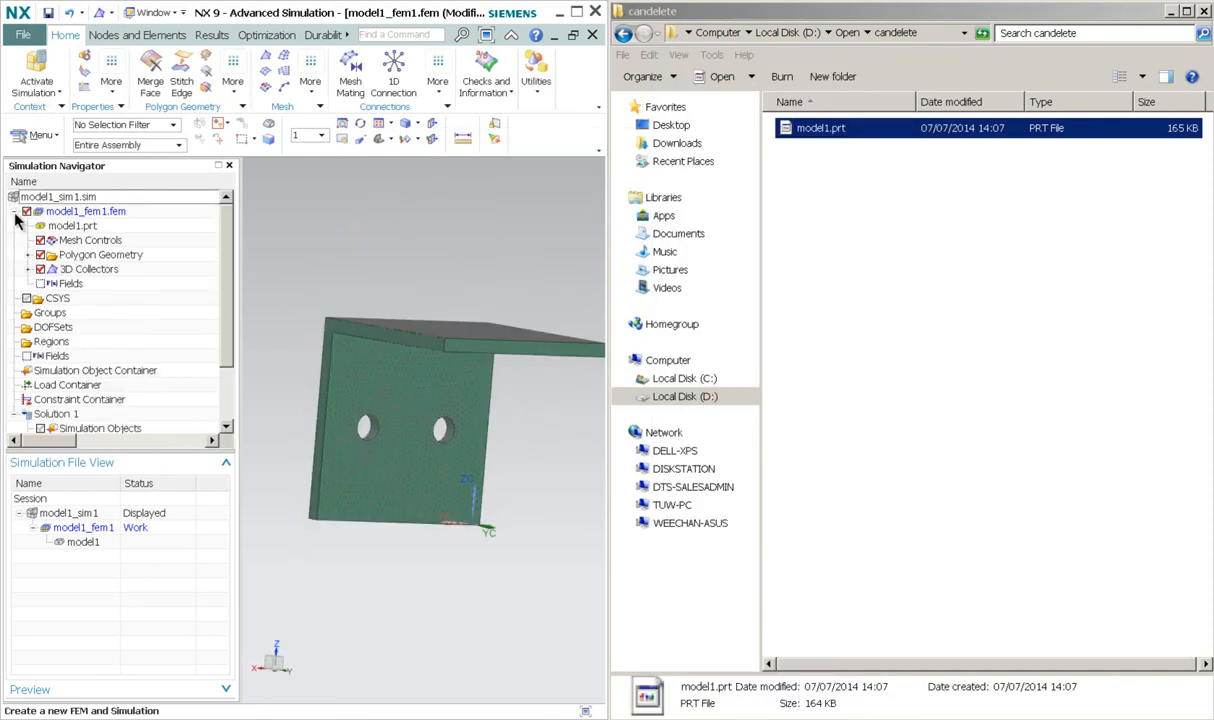
pyautogui.click(28, 269)
pyautogui.click(103, 284)
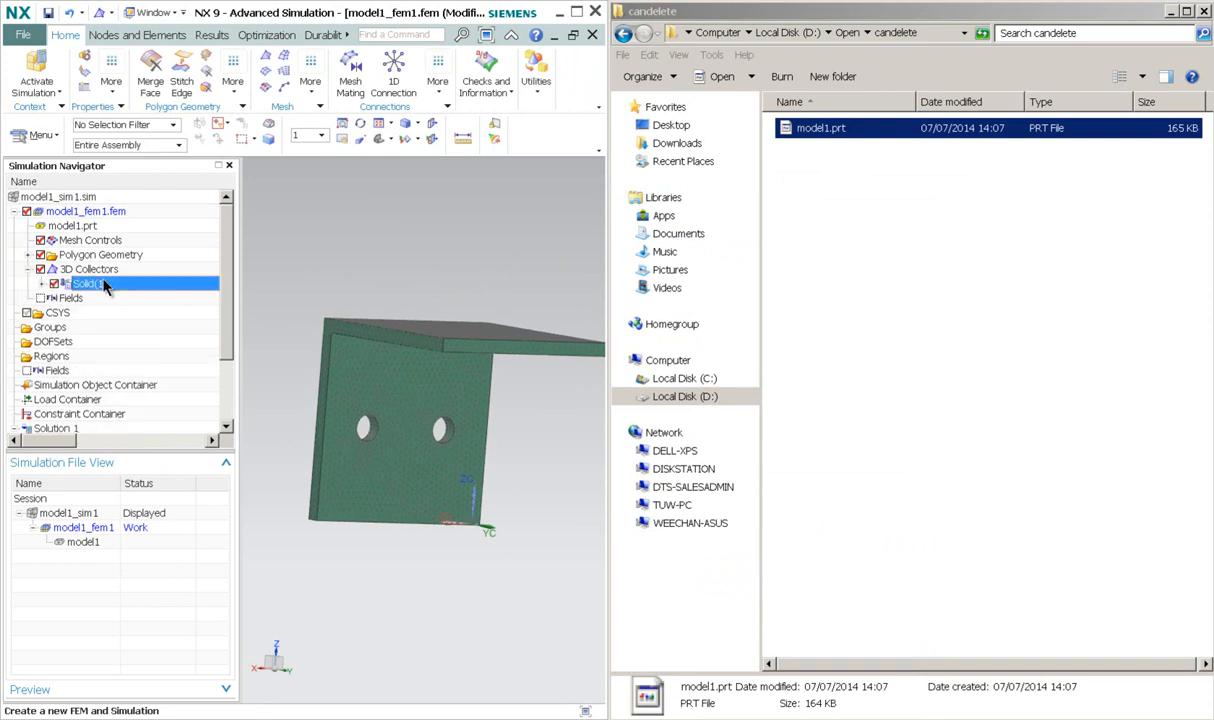
pyautogui.rightClick(107, 287)
pyautogui.click(150, 321)
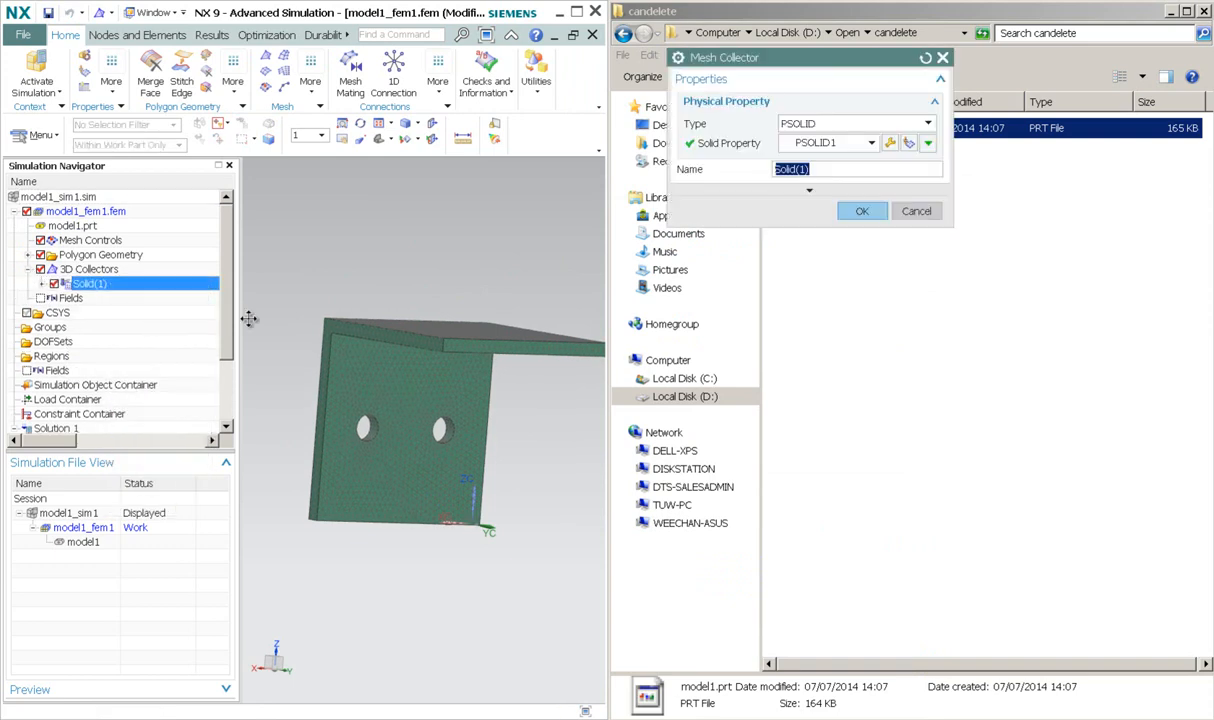
pyautogui.click(889, 143)
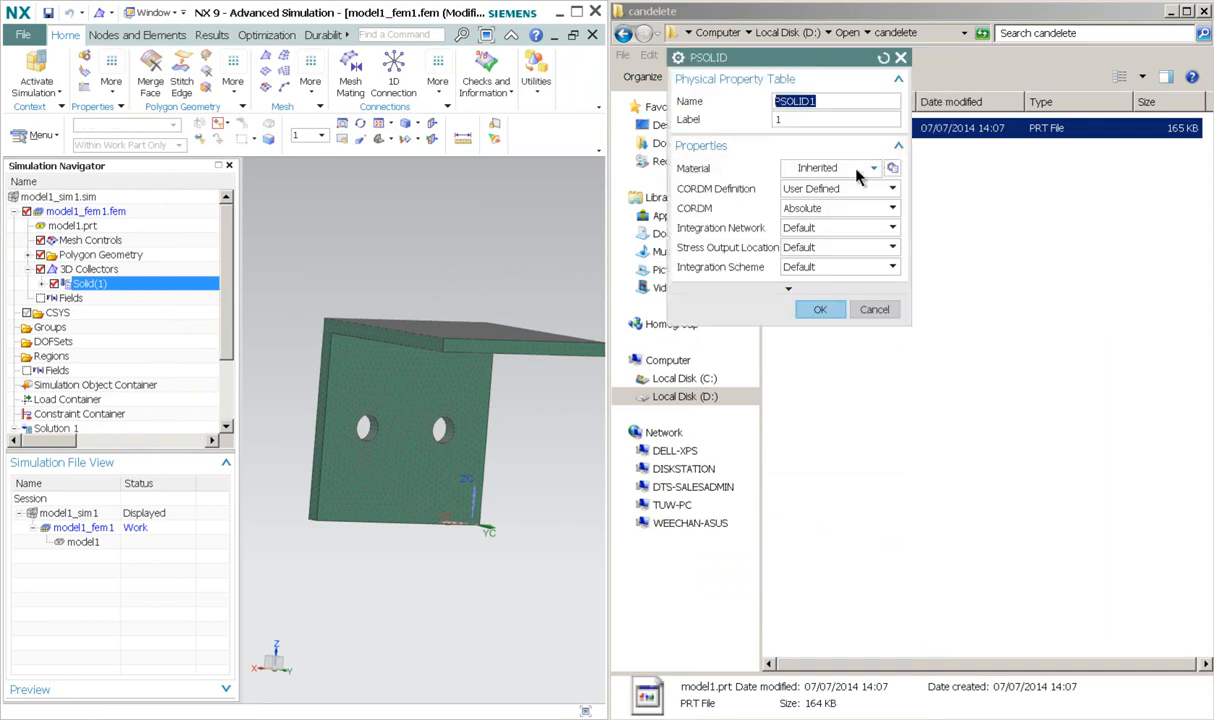
pyautogui.click(891, 169)
pyautogui.scroll(-20, 718, 426)
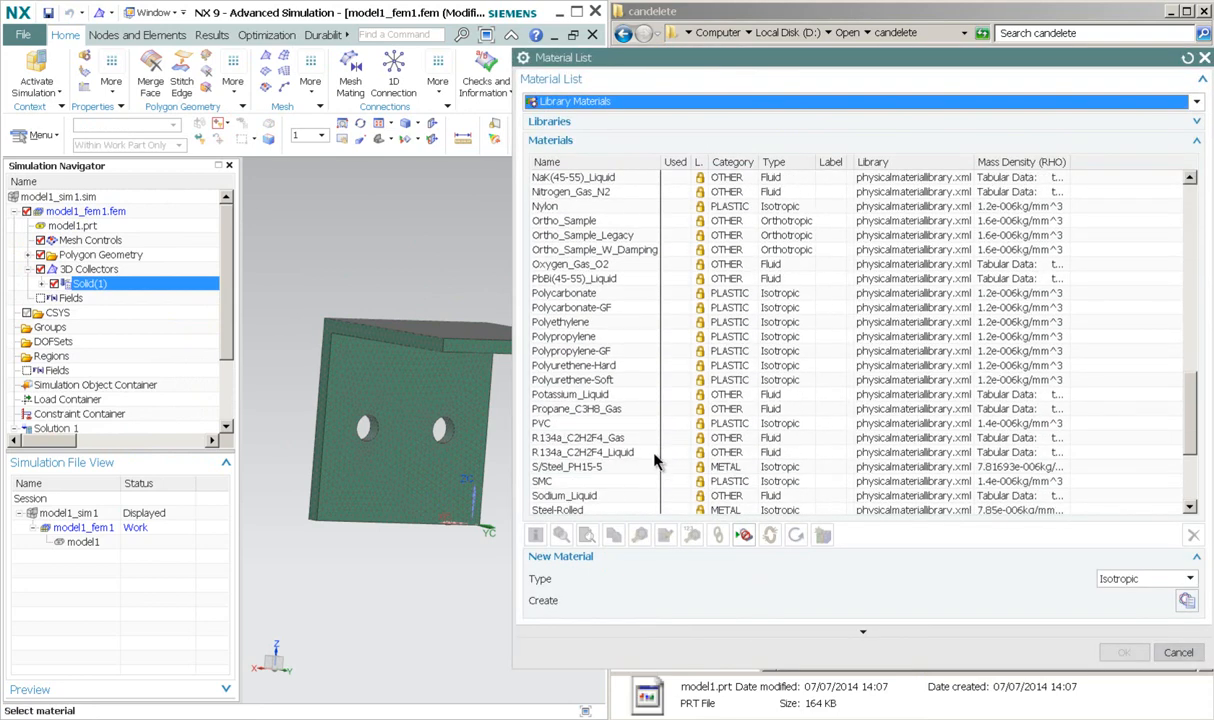
pyautogui.scroll(-1, 585, 447)
pyautogui.click(548, 482)
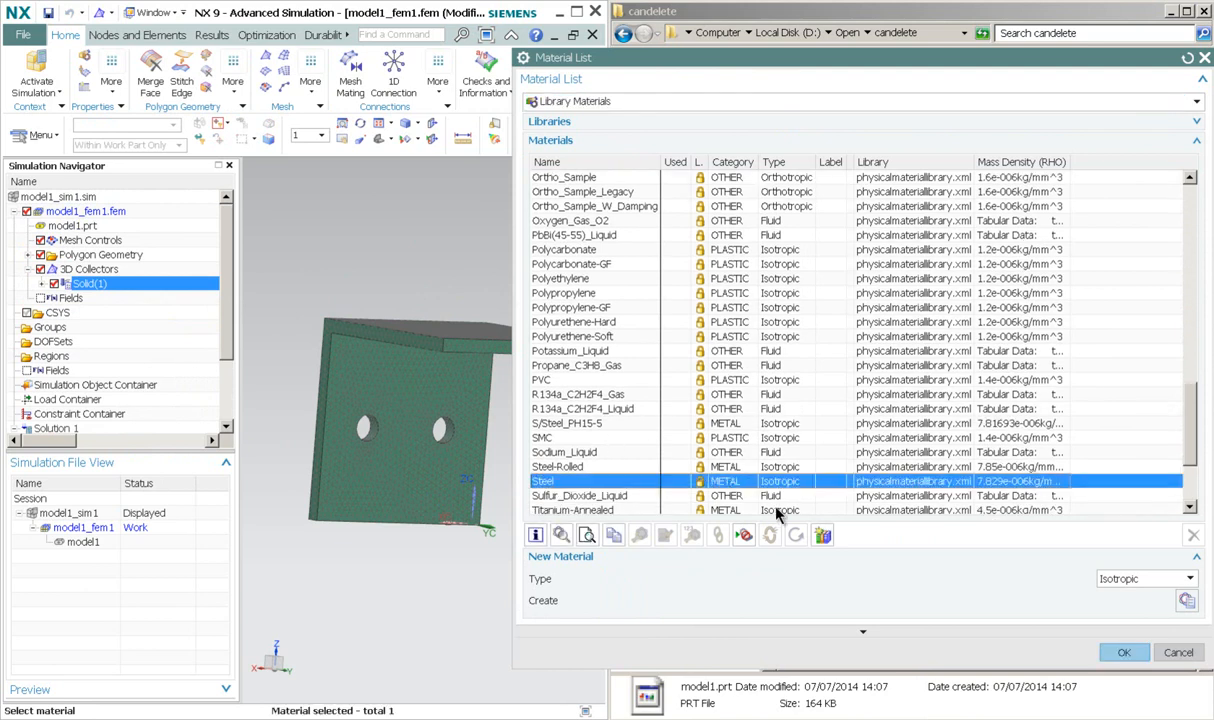
pyautogui.click(1123, 652)
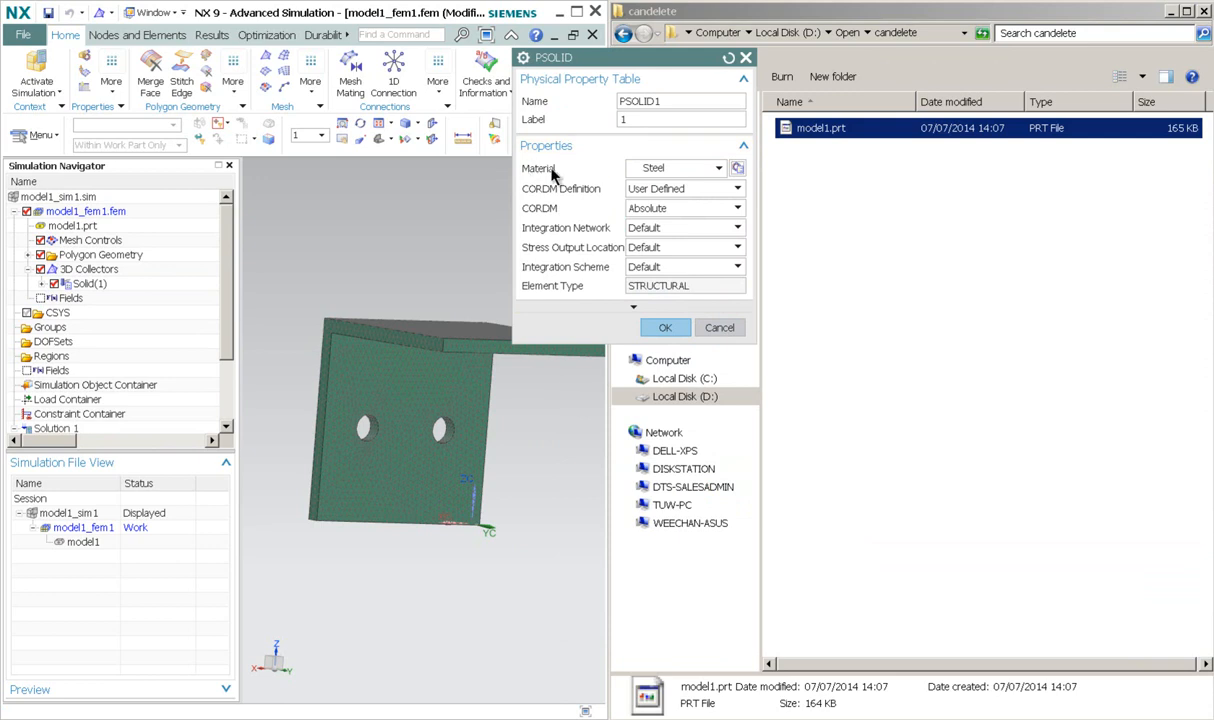
pyautogui.click(665, 327)
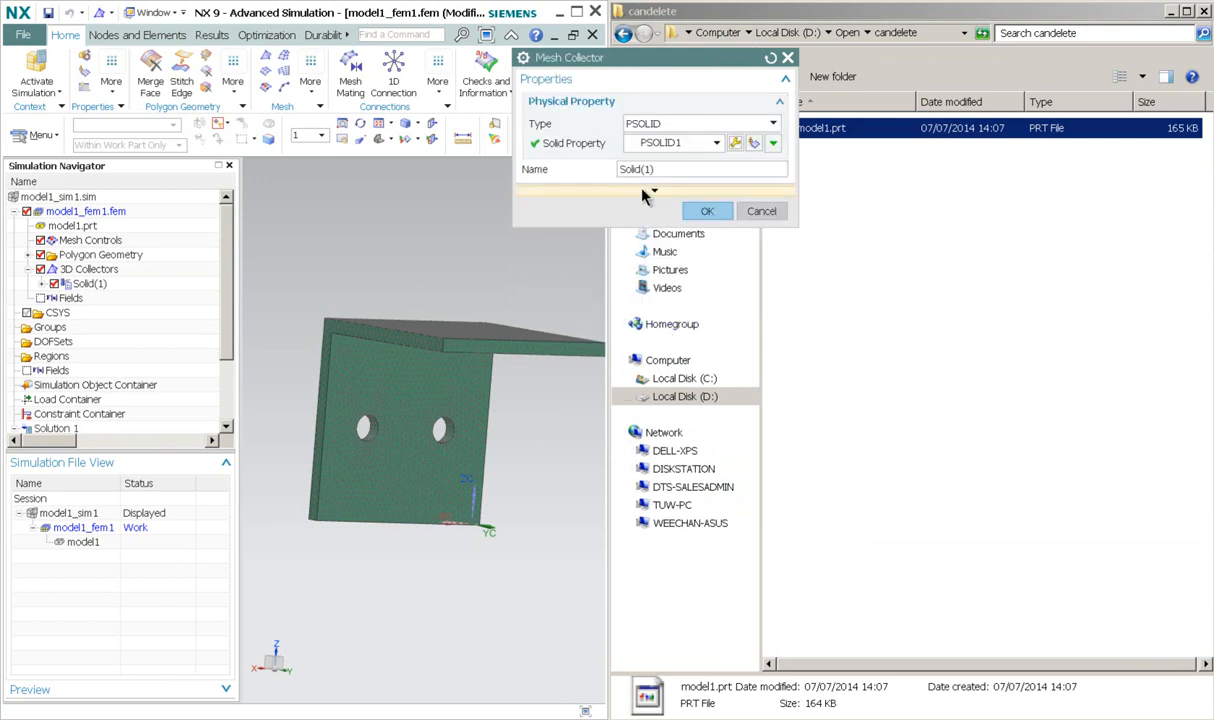
# Step: Rename the solid mesh collector as Steel and accept its edits
pyautogui.write('Steel')
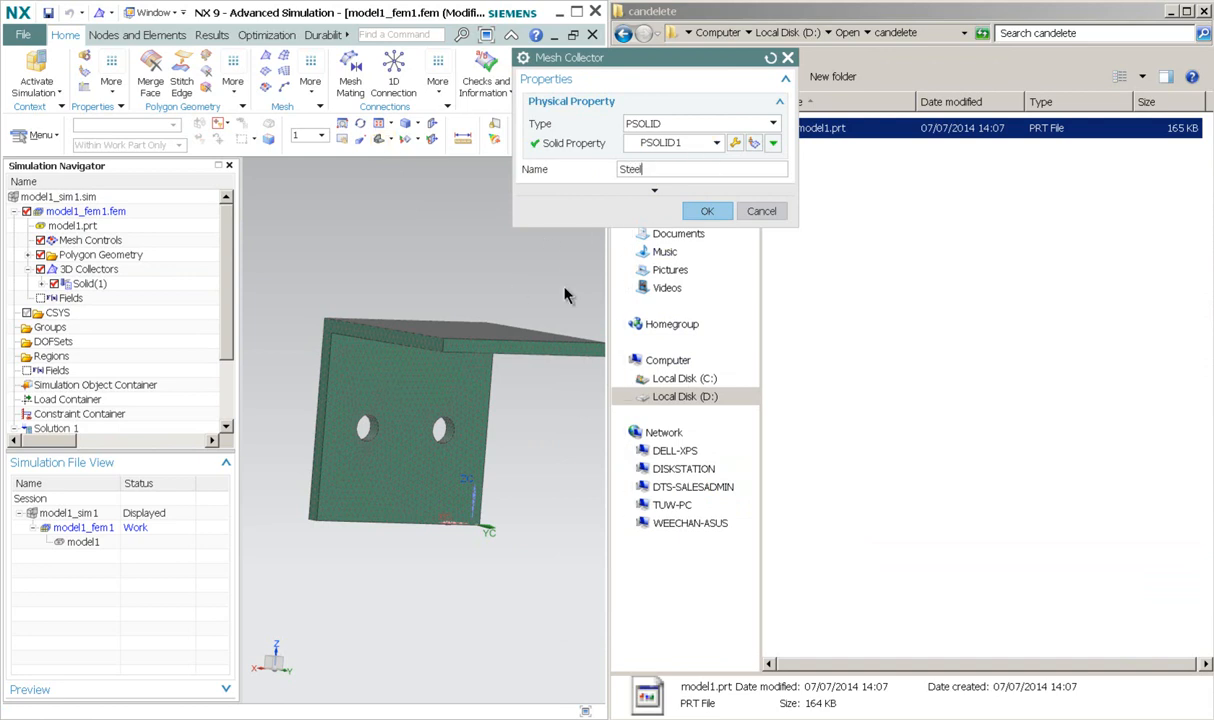
pyautogui.click(710, 213)
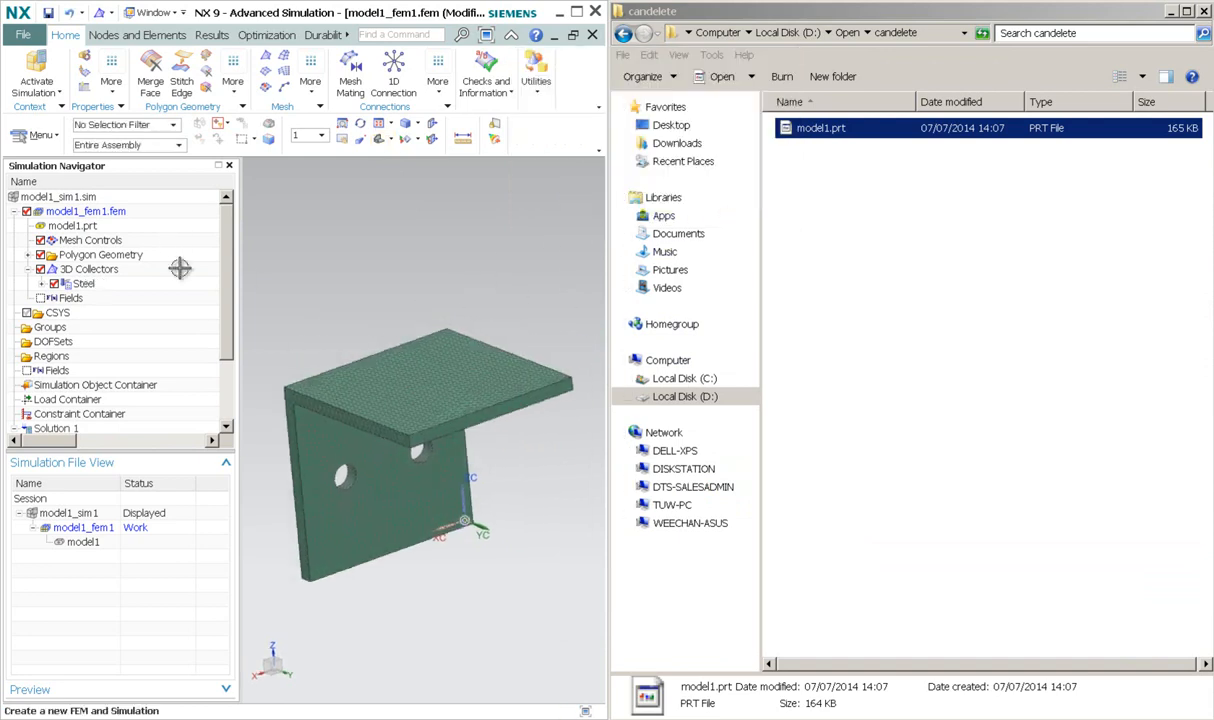
# Step: Change the display color of the Steel mesh collector to Cyan
pyautogui.click(84, 284)
pyautogui.rightClick(84, 284)
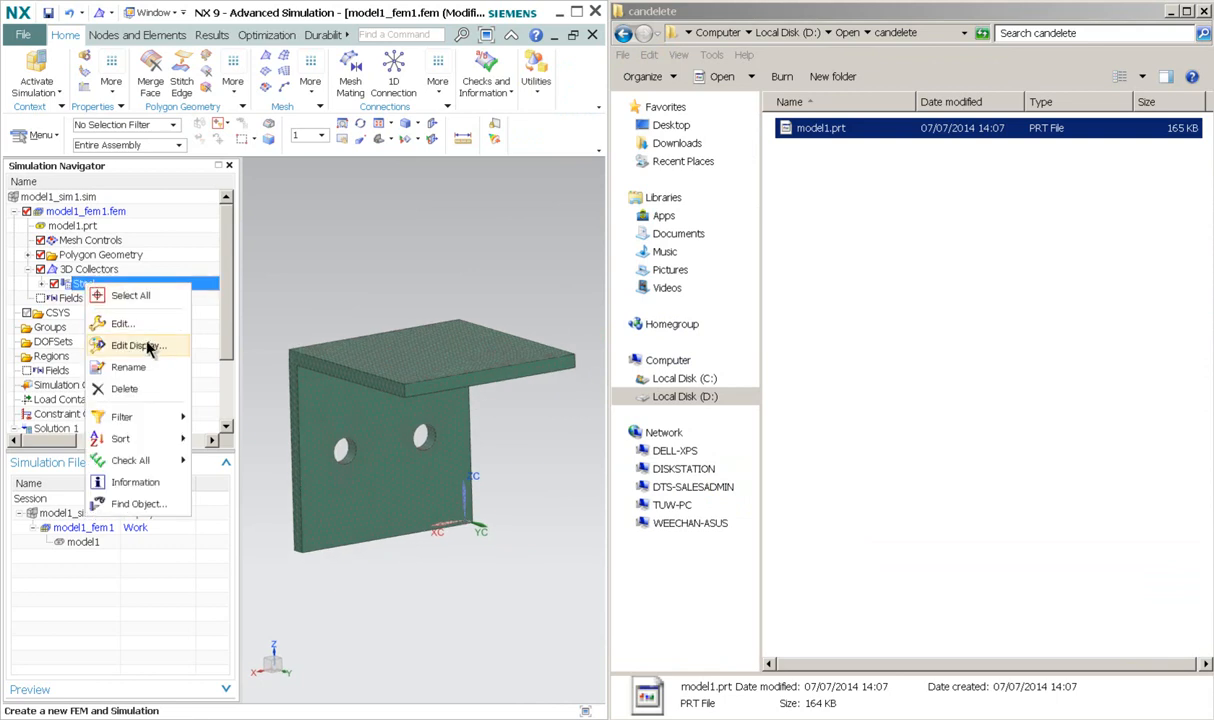
pyautogui.click(147, 346)
pyautogui.click(692, 103)
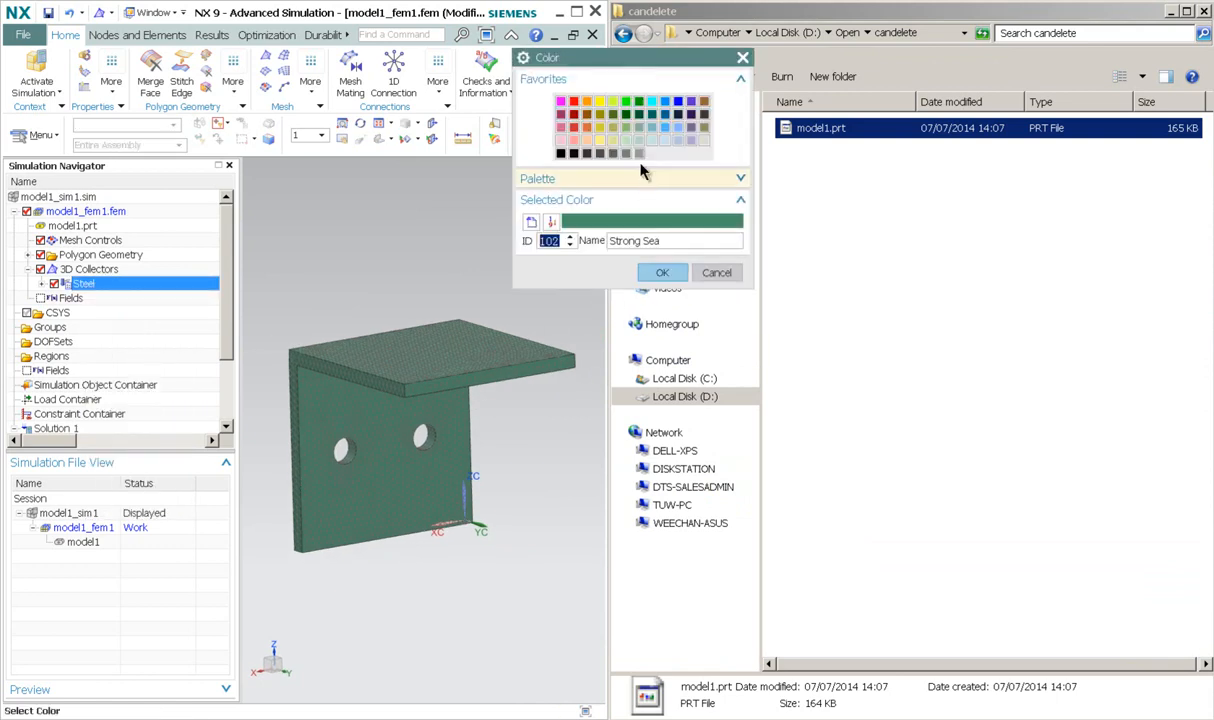
pyautogui.click(653, 101)
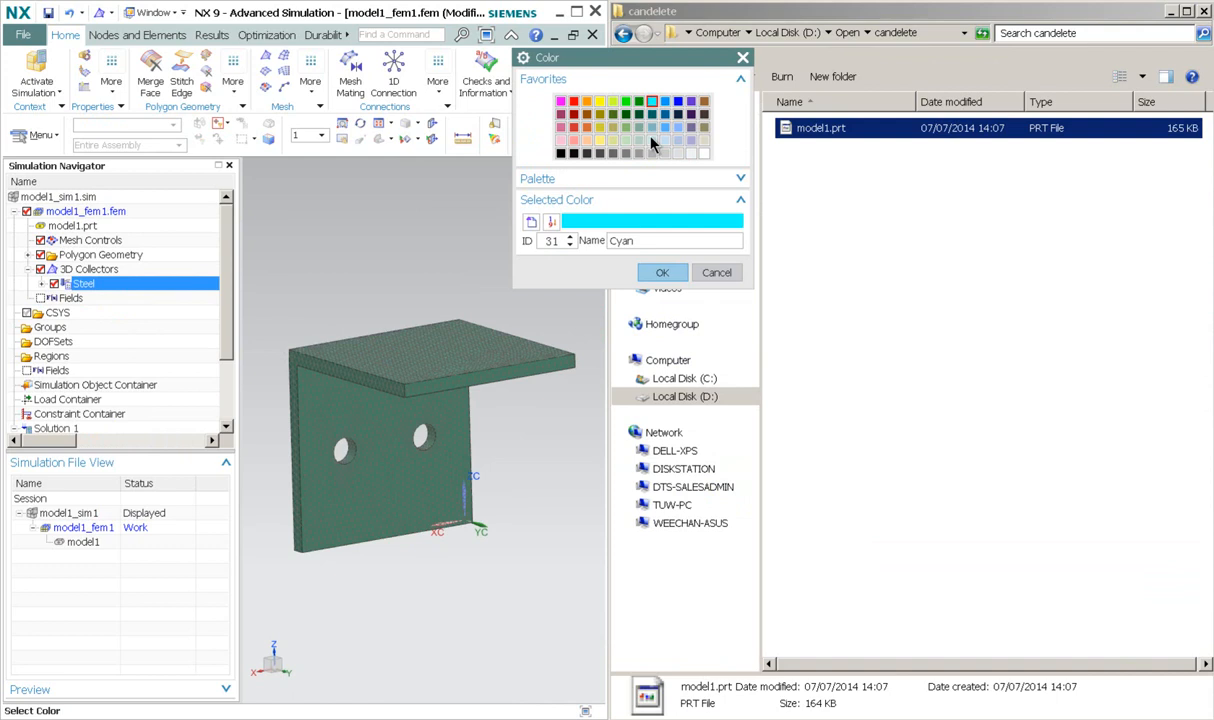
pyautogui.click(662, 272)
pyautogui.click(550, 287)
pyautogui.moveTo(516, 309); pyautogui.dragTo(490, 278)
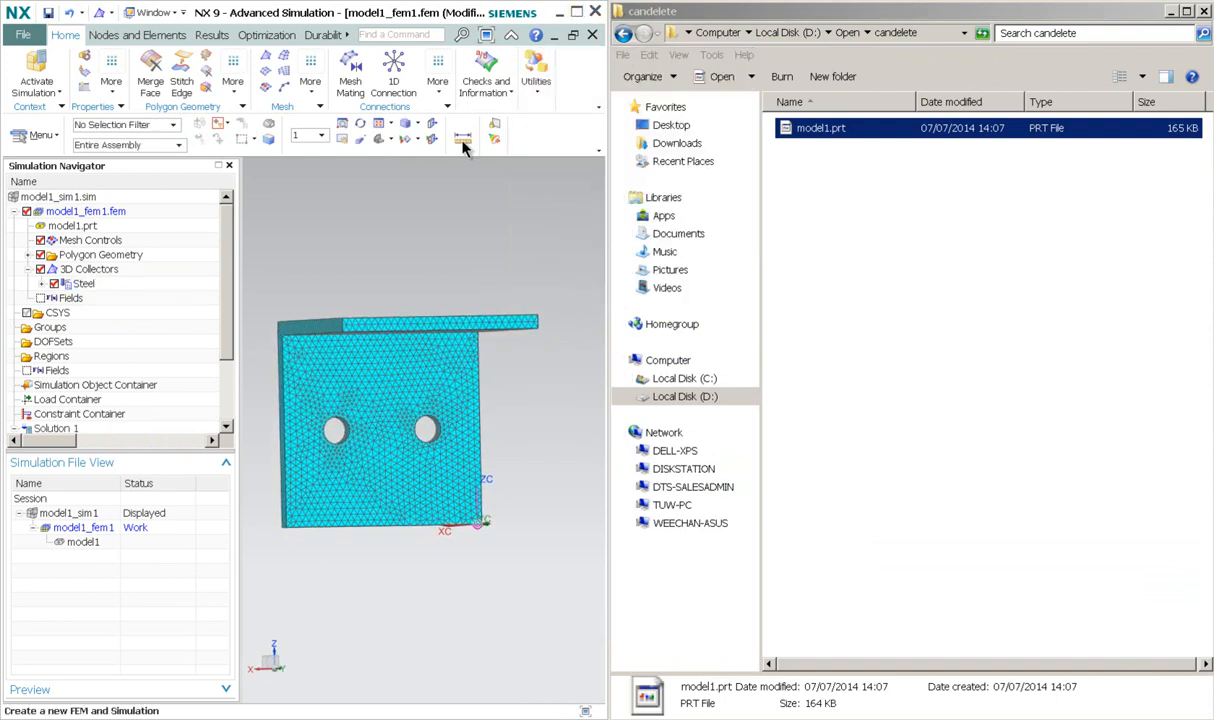
pyautogui.moveTo(226, 306); pyautogui.dragTo(171, 383)
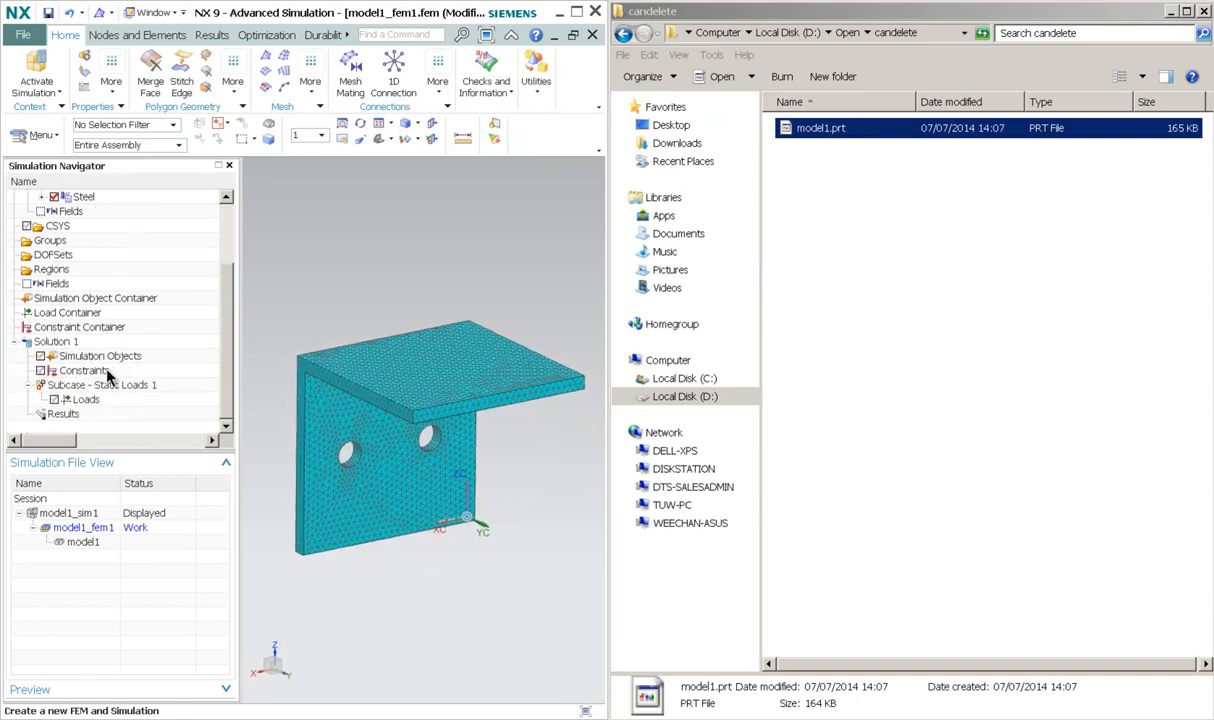
pyautogui.moveTo(282, 444); pyautogui.dragTo(360, 428)
pyautogui.moveTo(352, 578); pyautogui.dragTo(397, 618)
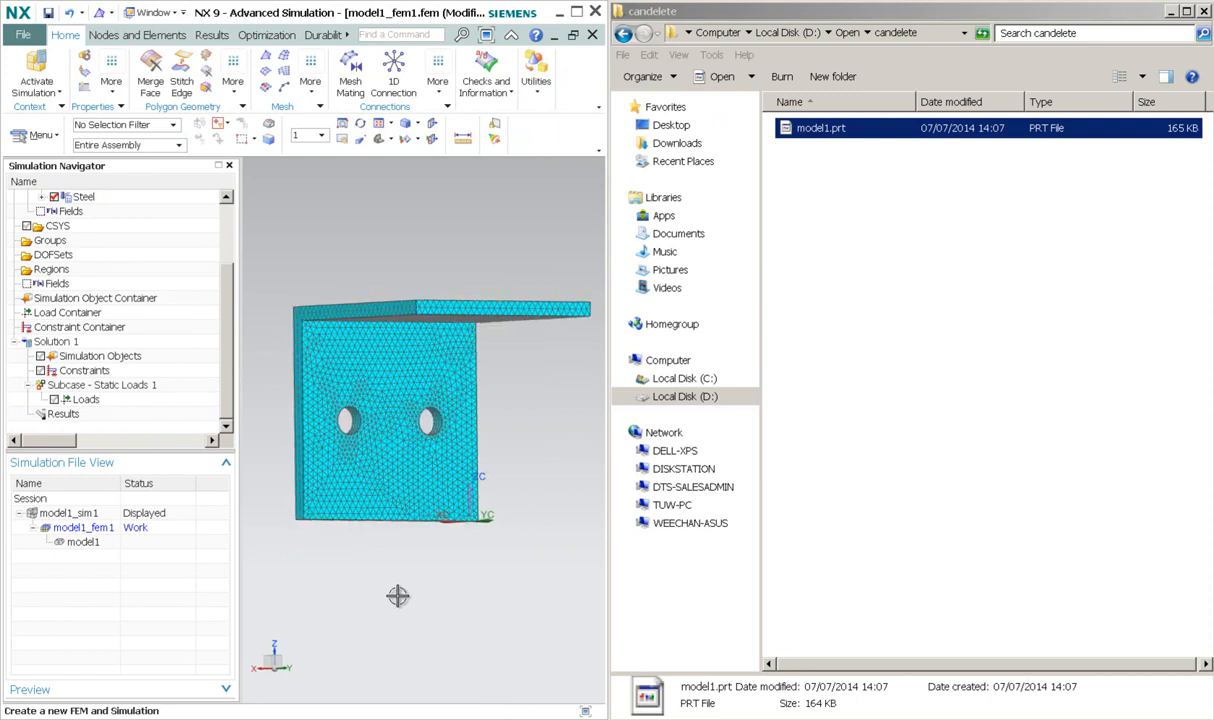
pyautogui.moveTo(361, 514); pyautogui.dragTo(280, 420)
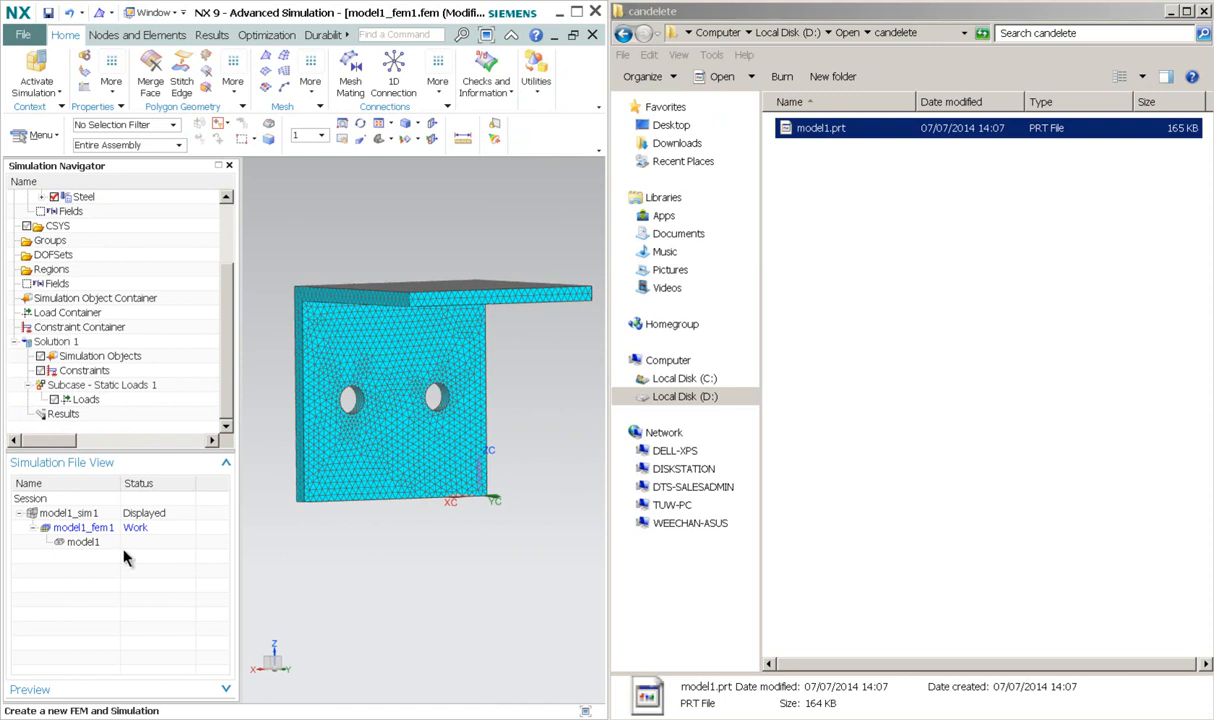
# Step: Make the model1_sim1 simulation file the work part
pyautogui.click(100, 514)
pyautogui.rightClick(100, 516)
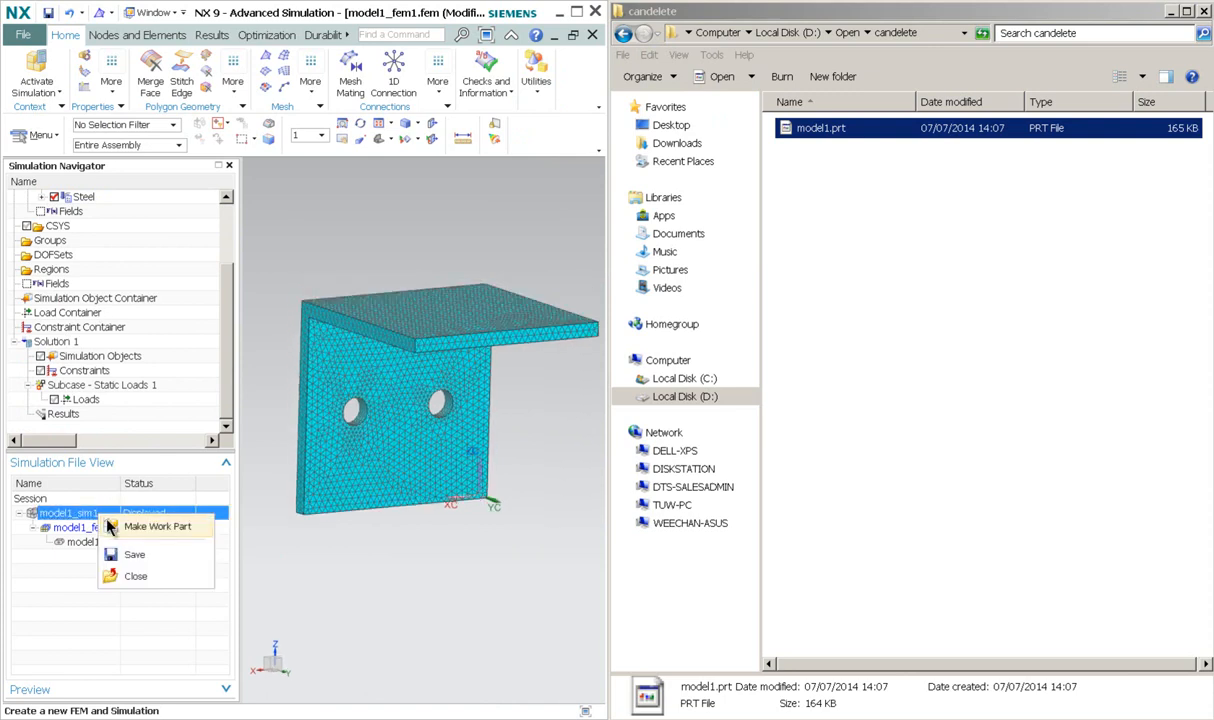
pyautogui.click(150, 527)
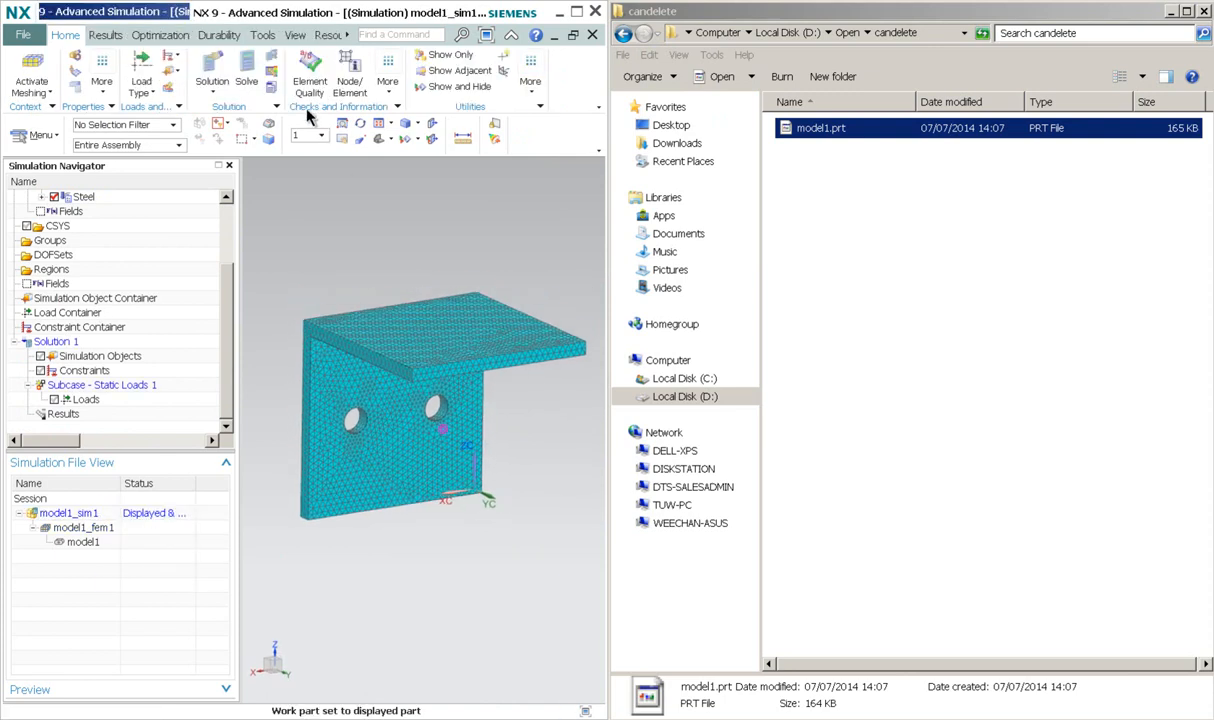
# Step: Apply a fixed constraint to the inner faces of the two holes in the bracket's vertical plate
pyautogui.click(170, 58)
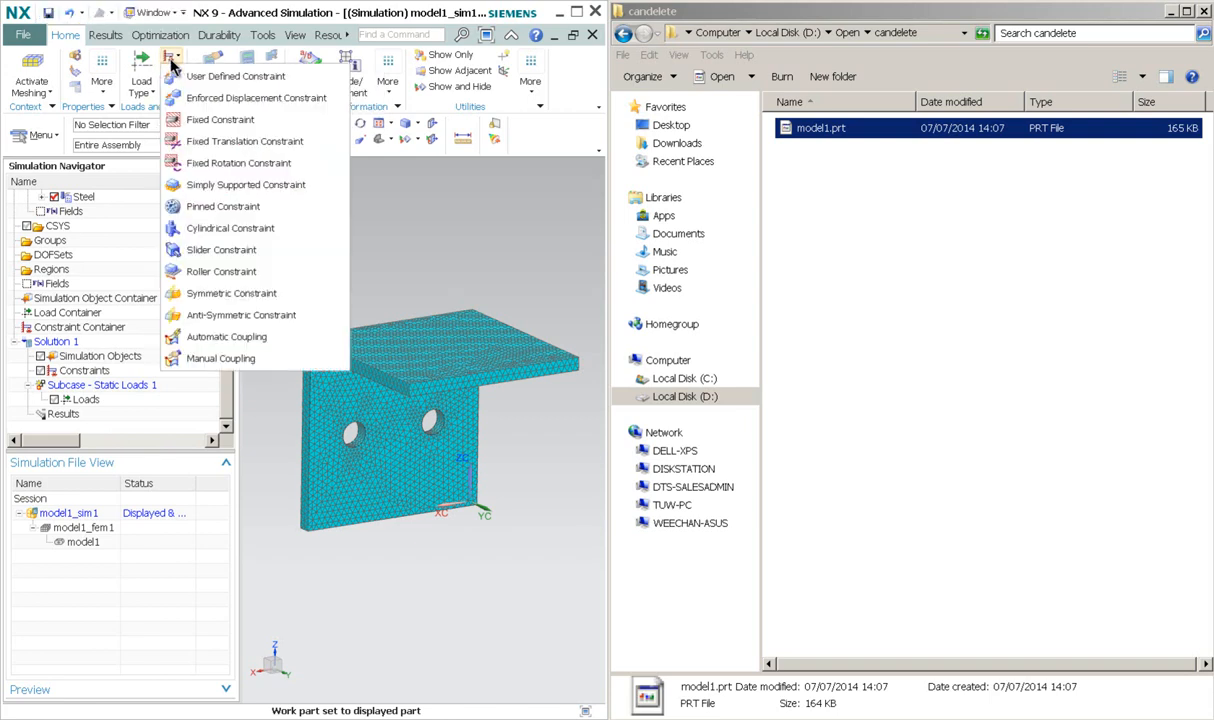
pyautogui.click(209, 120)
pyautogui.scroll(5, 400, 480)
pyautogui.scroll(1, 397, 489)
pyautogui.click(350, 447)
pyautogui.click(478, 435)
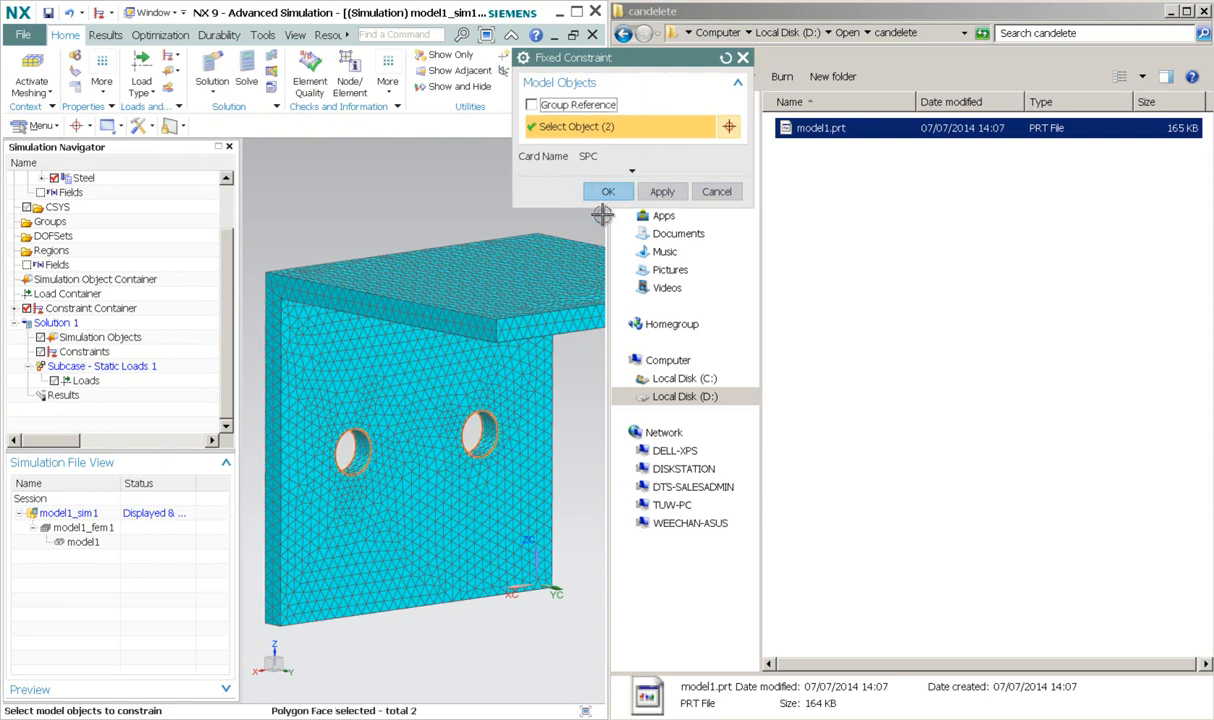
pyautogui.click(608, 191)
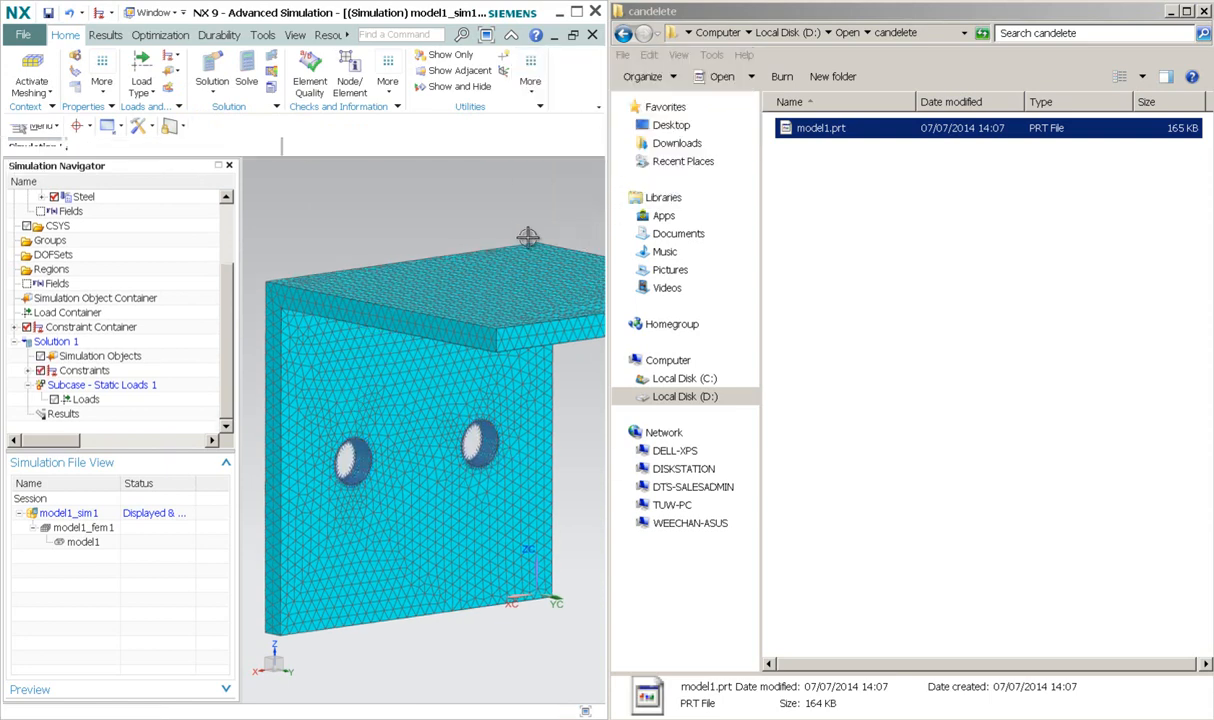
# Step: Apply a 10*9.81 N force to the bracket's top face, directed downward along the Z axis, and list it under the subcase loads
pyautogui.click(141, 78)
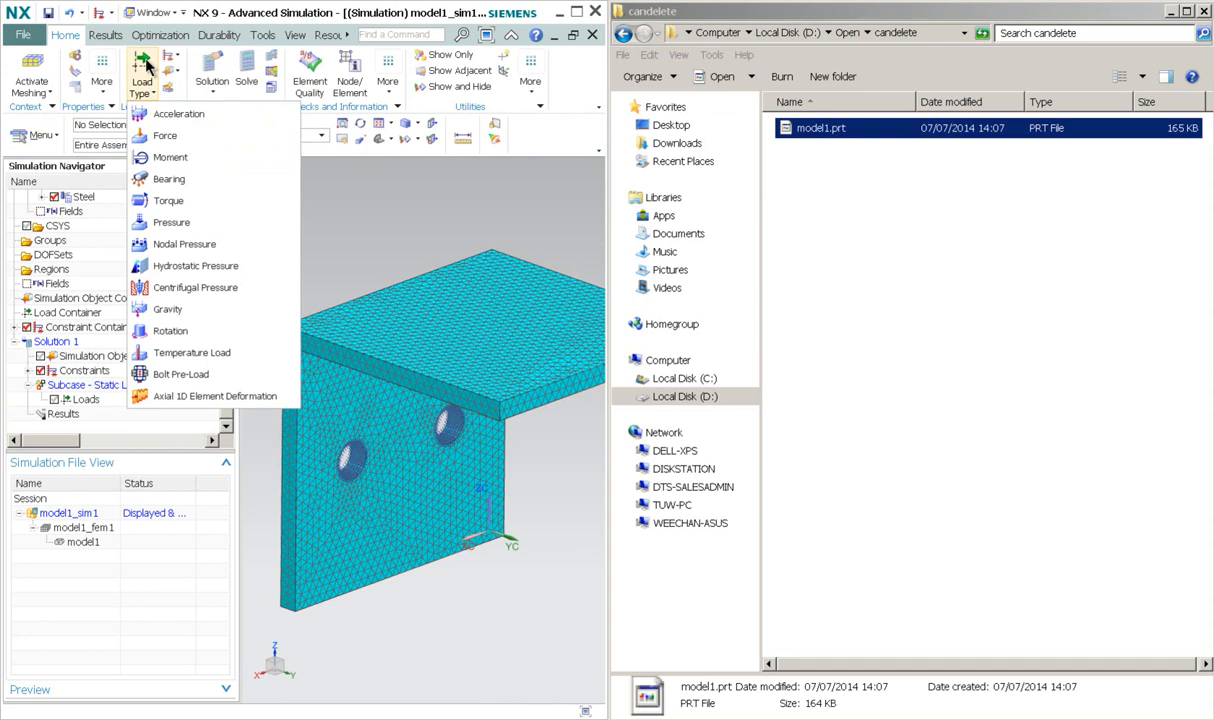
pyautogui.click(168, 137)
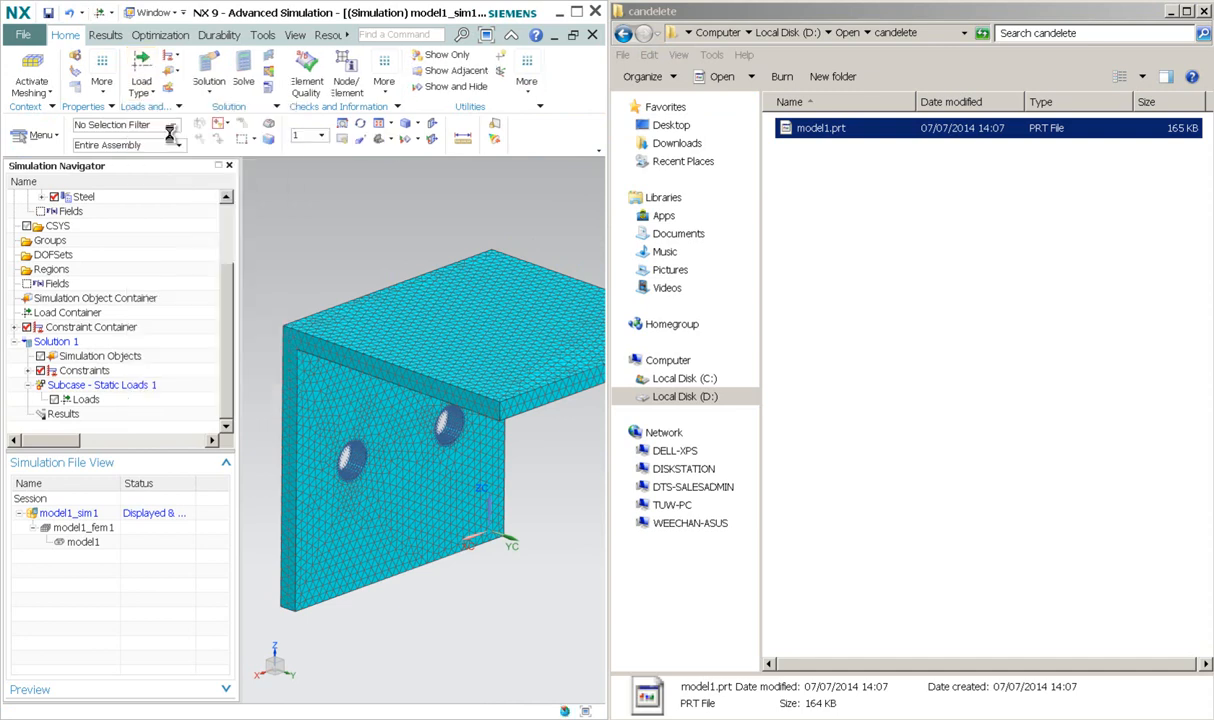
pyautogui.click(461, 387)
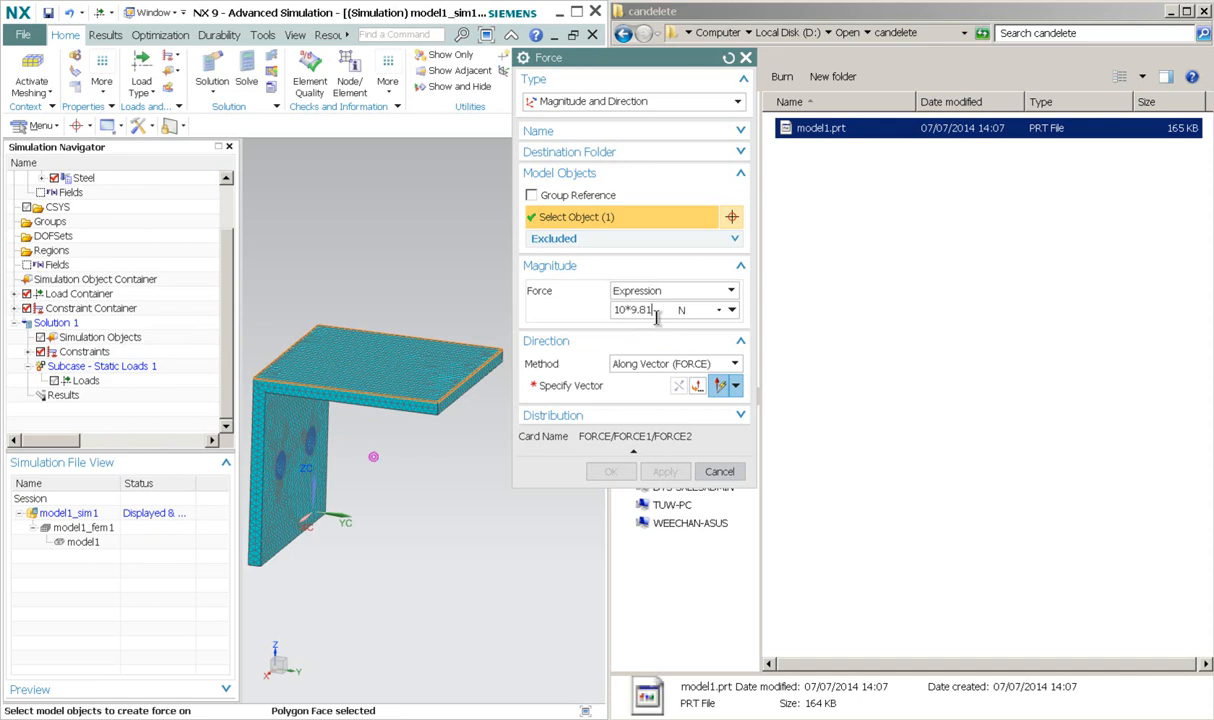
pyautogui.click(585, 385)
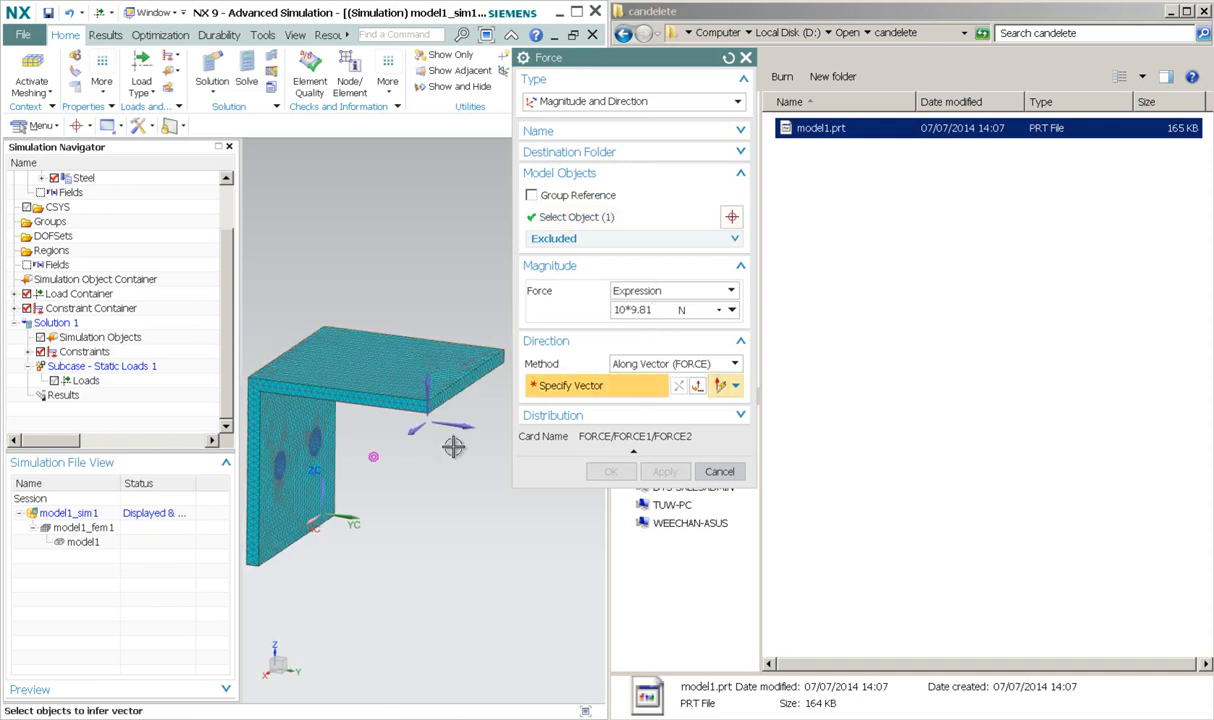
pyautogui.click(425, 395)
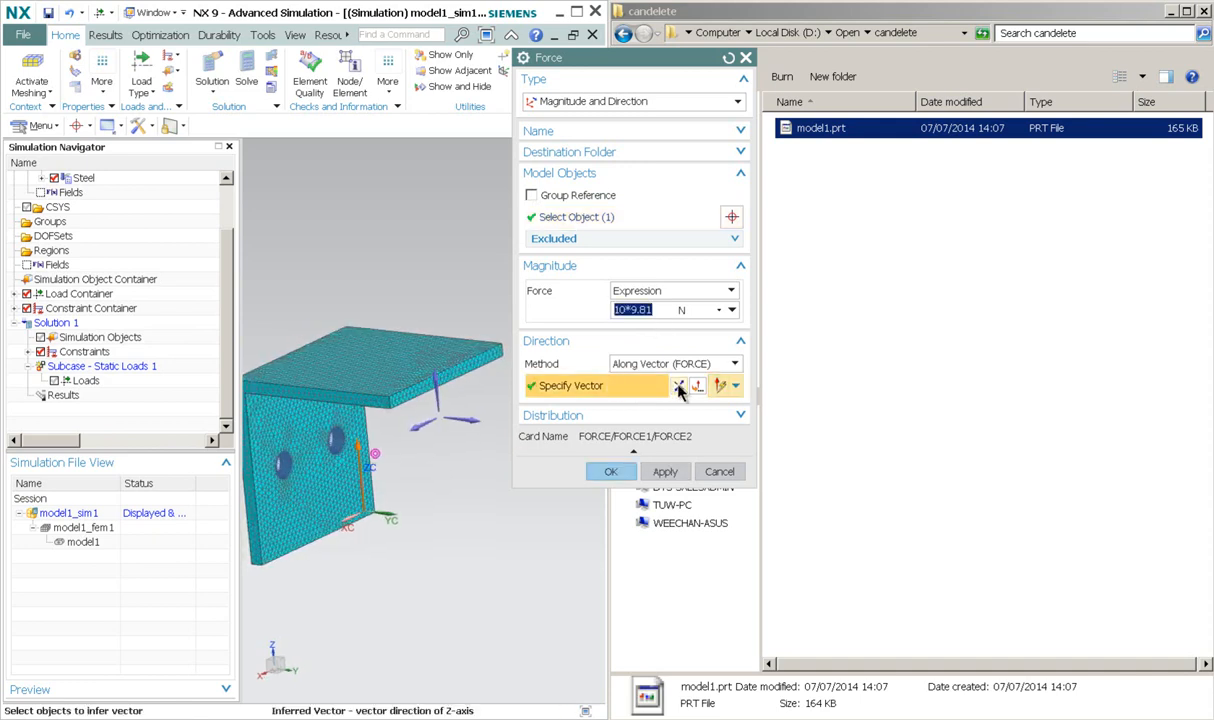
pyautogui.click(613, 474)
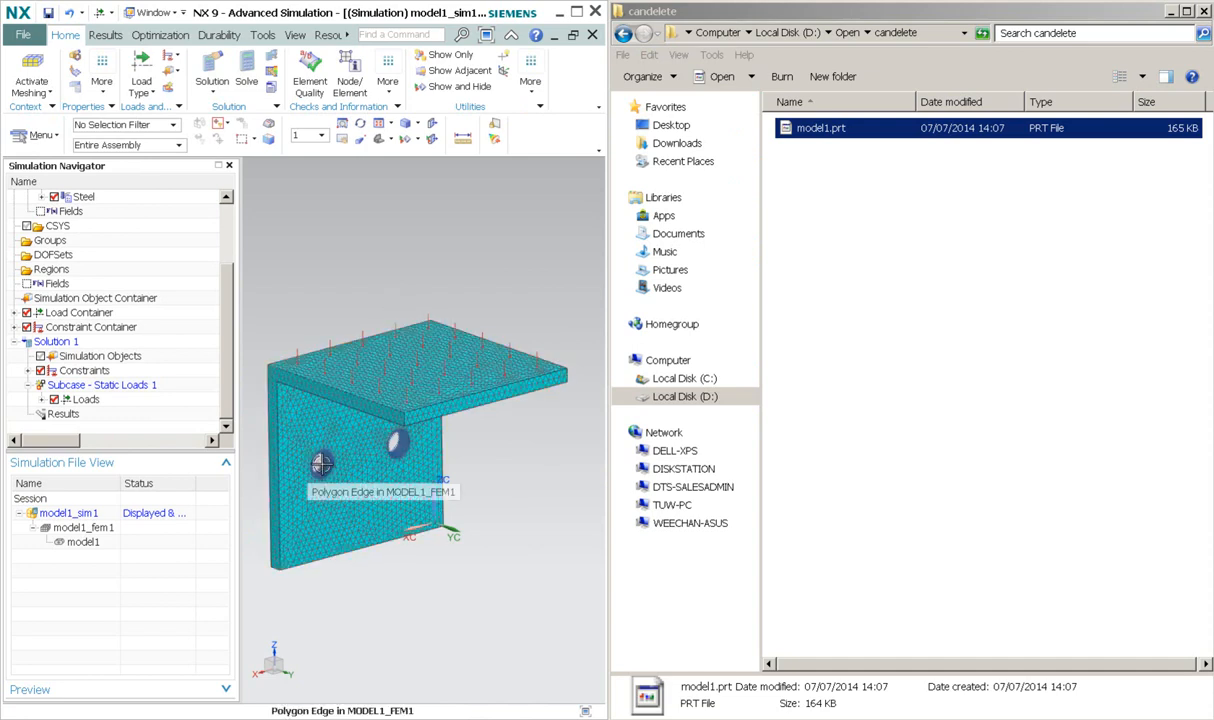
pyautogui.click(41, 399)
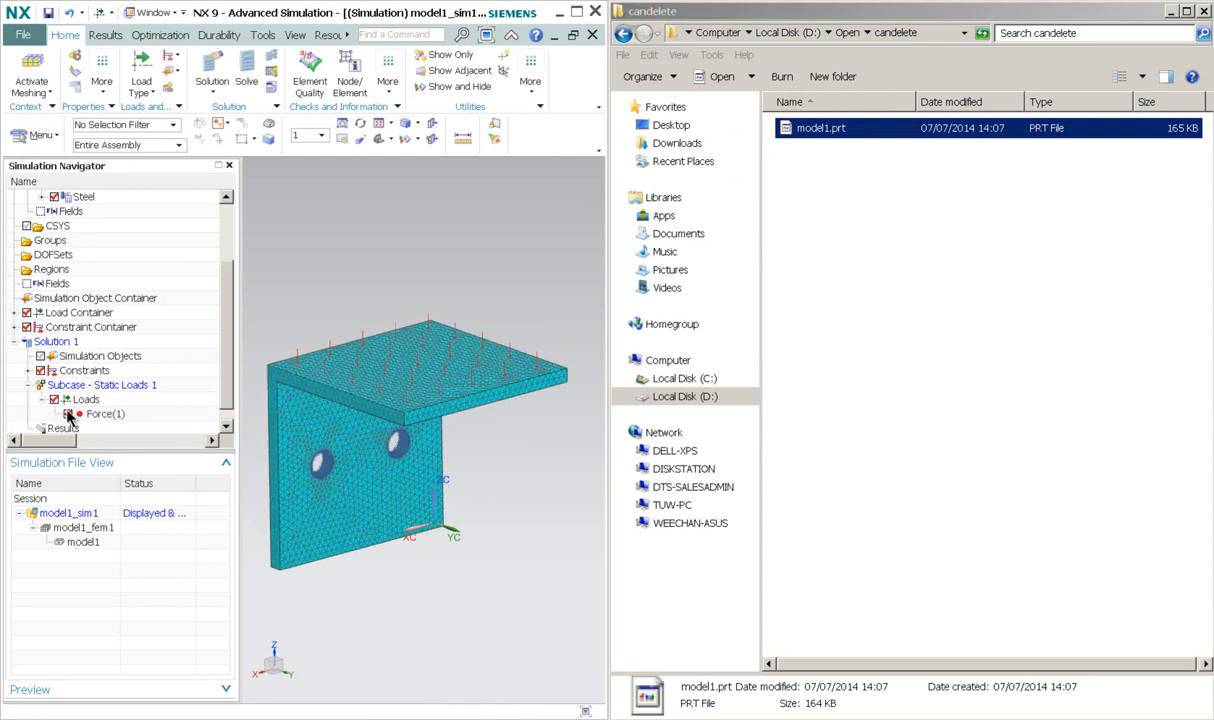
pyautogui.click(100, 400)
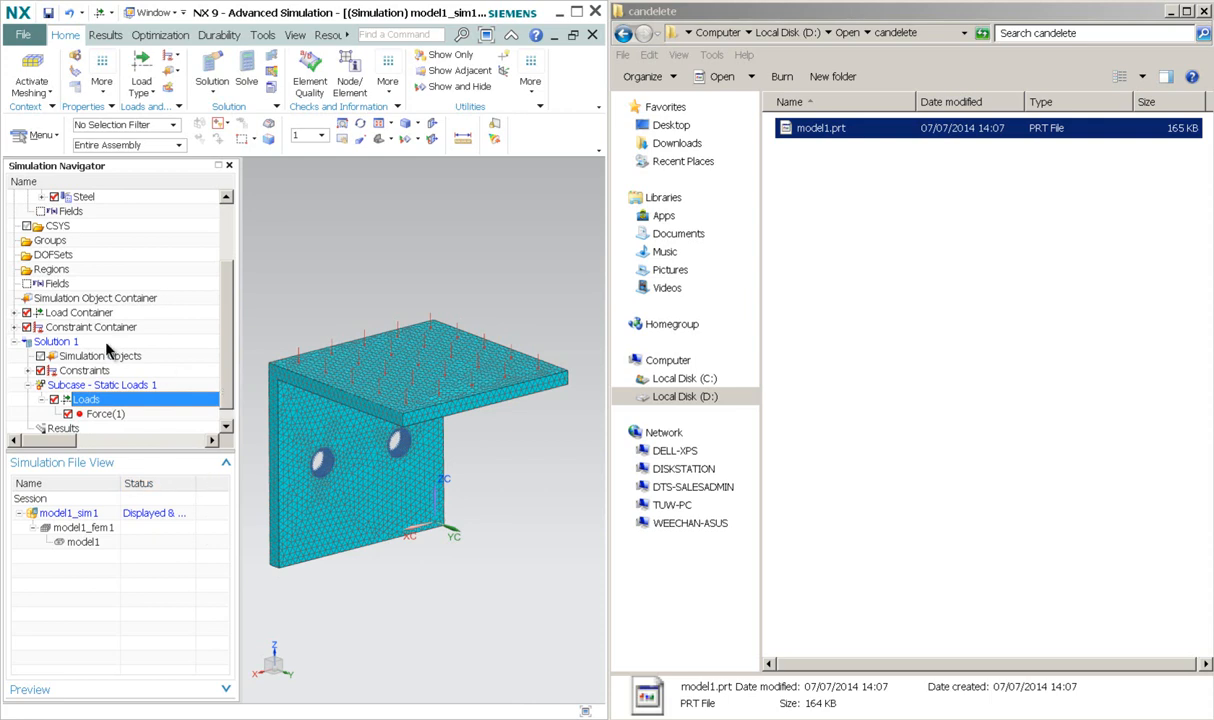
# Step: Set the scratch keyword to no in the solver parameters of Solution 1
pyautogui.click(70, 343)
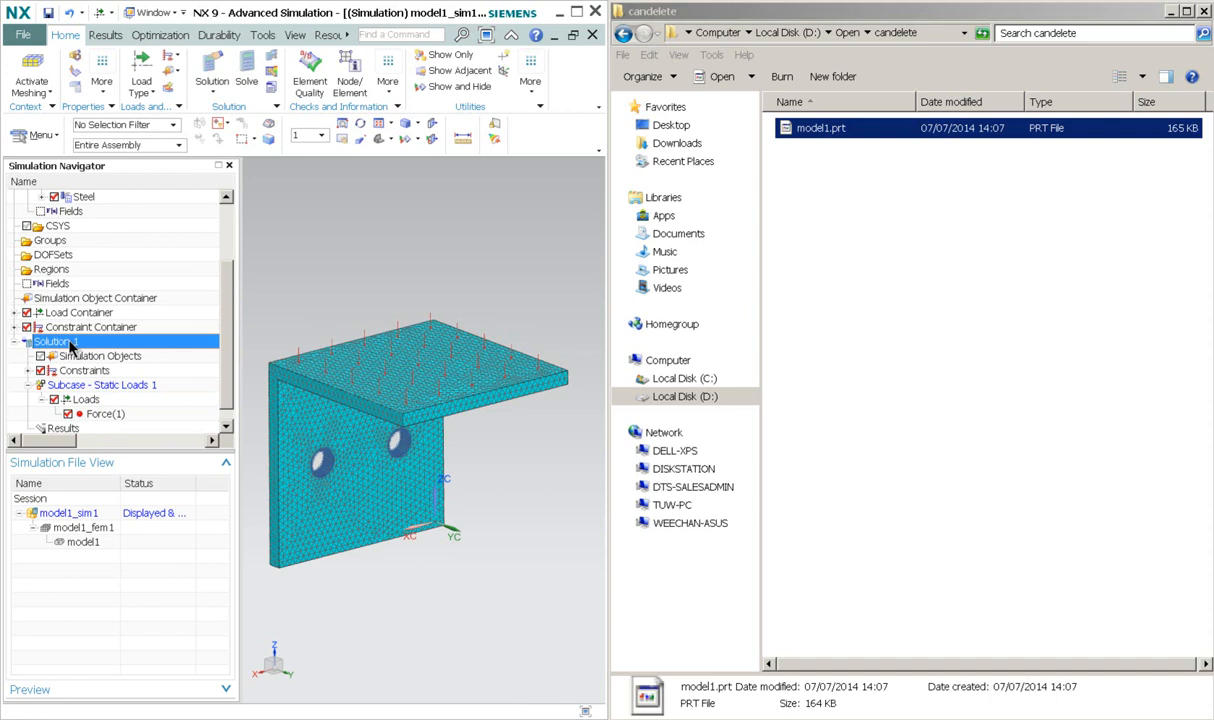
pyautogui.rightClick(70, 343)
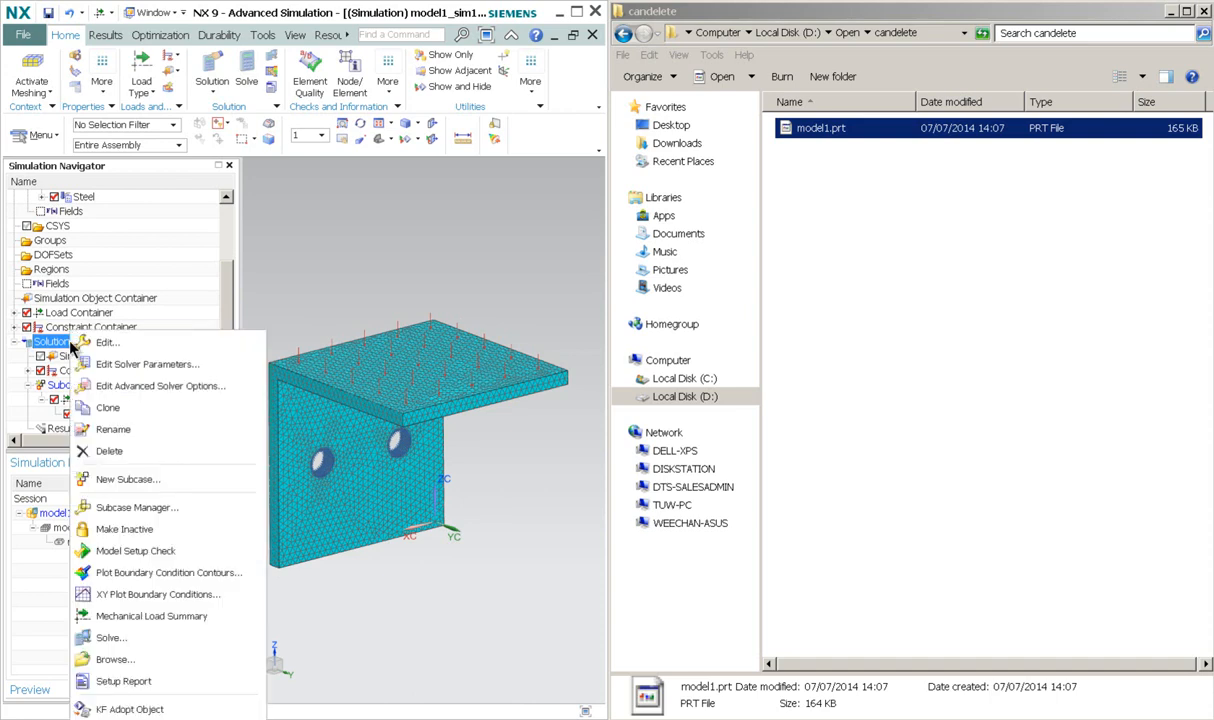
pyautogui.click(136, 367)
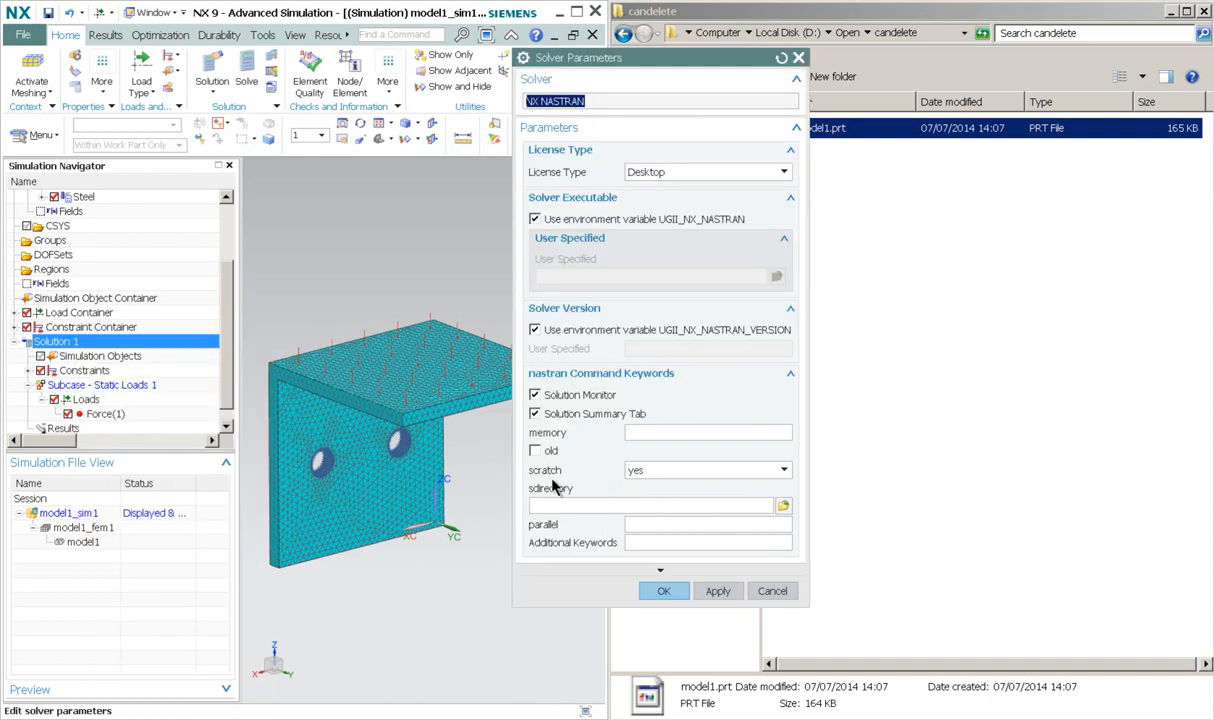
pyautogui.click(659, 474)
pyautogui.click(620, 489)
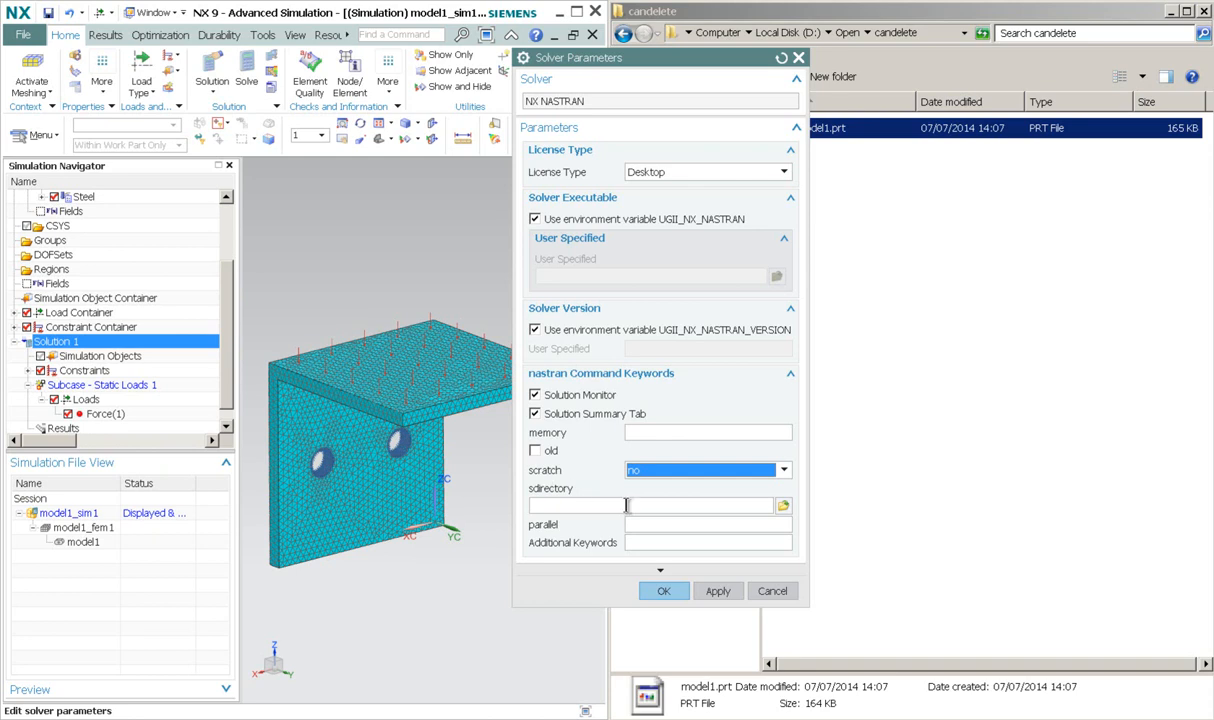
pyautogui.click(661, 591)
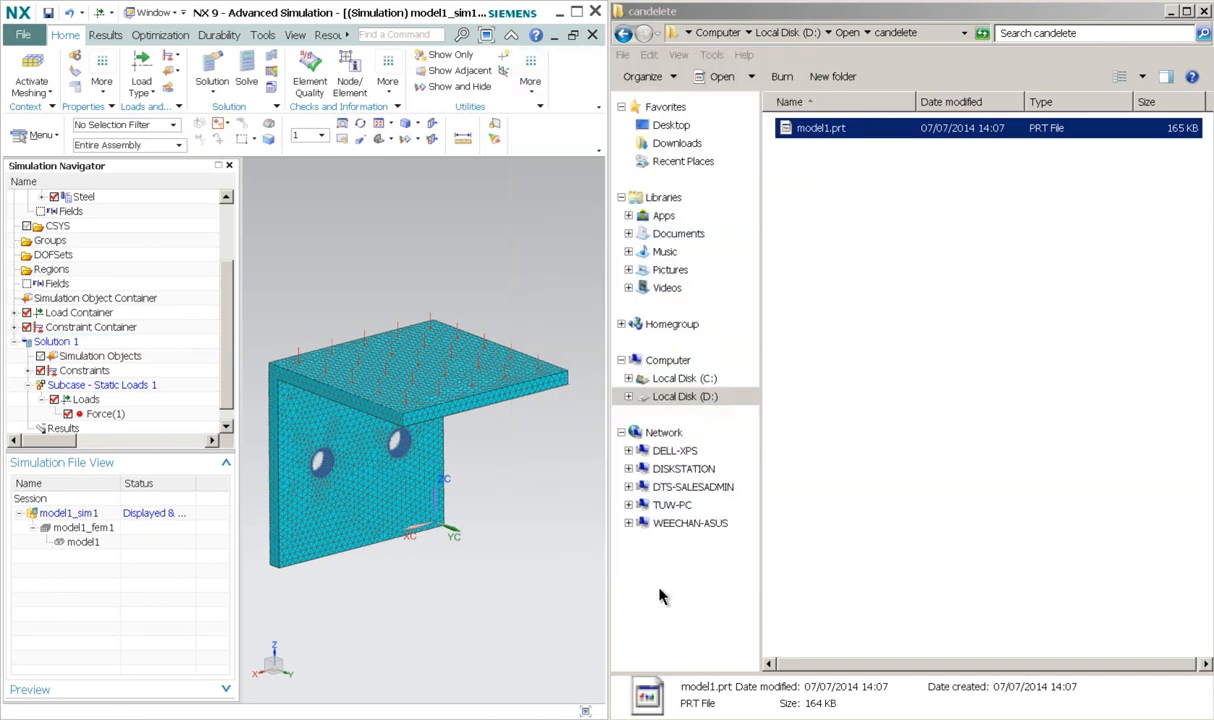
# Step: Solve Solution 1 with the Submit option set to Solve
pyautogui.rightClick(86, 345)
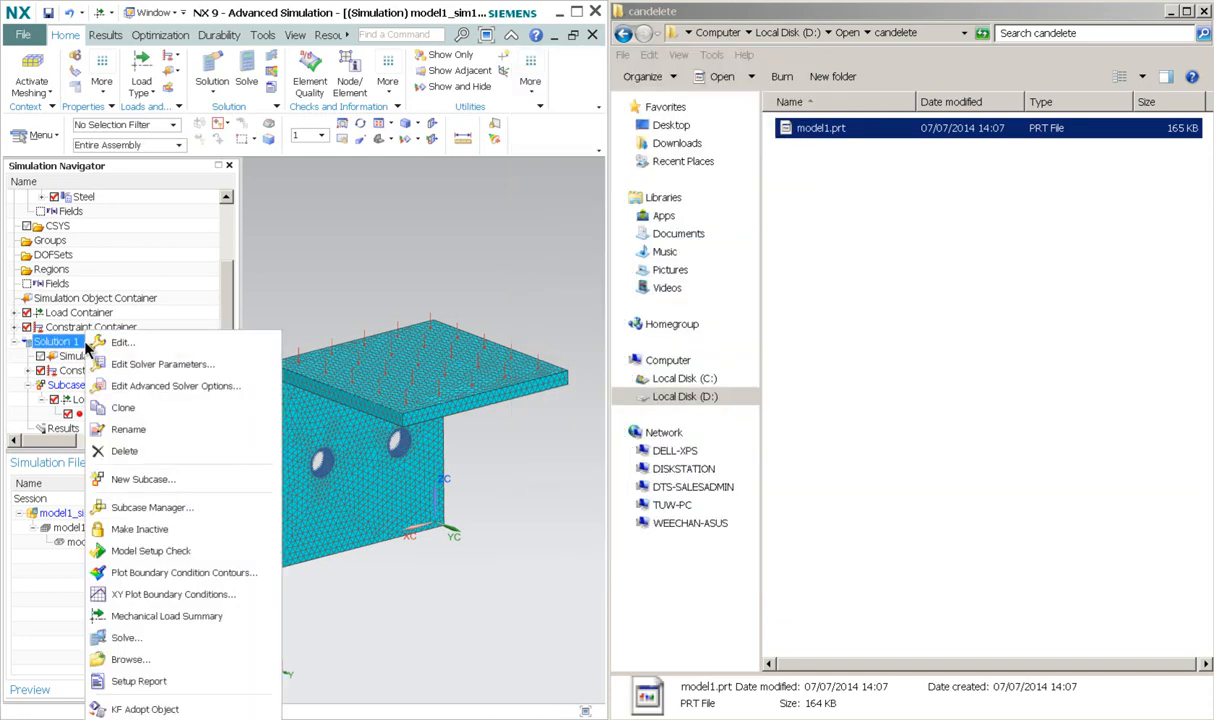
pyautogui.click(181, 641)
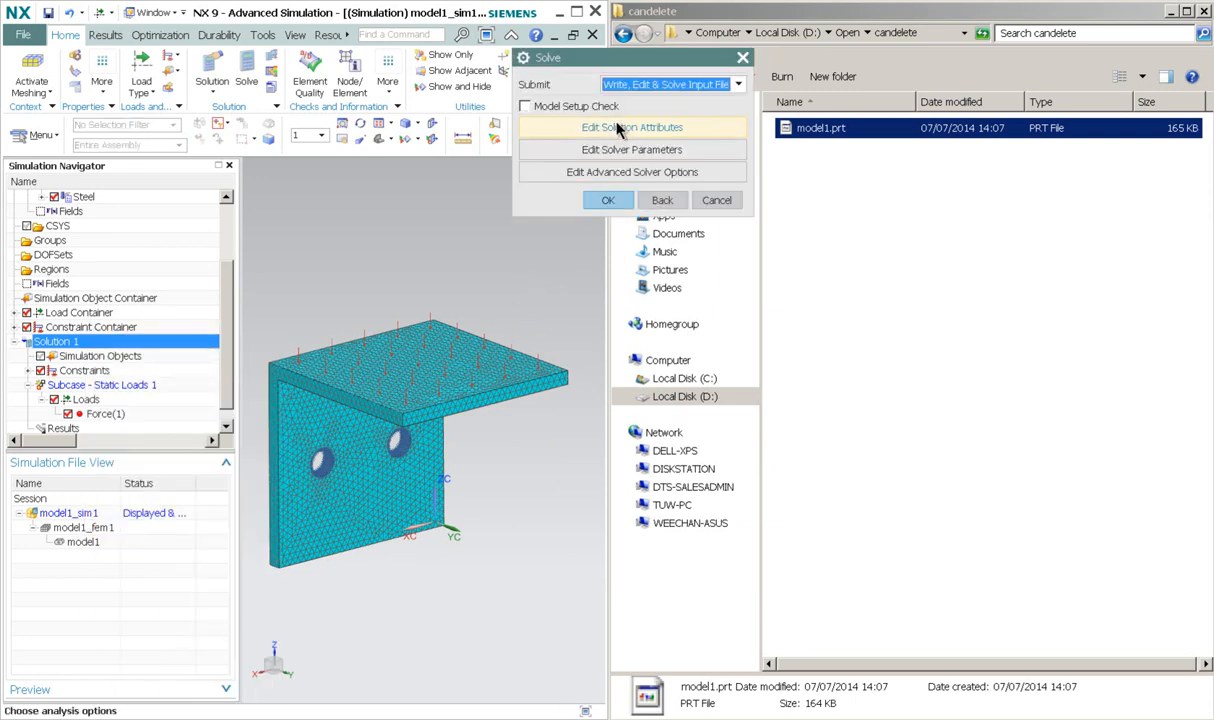
pyautogui.click(641, 86)
pyautogui.click(635, 98)
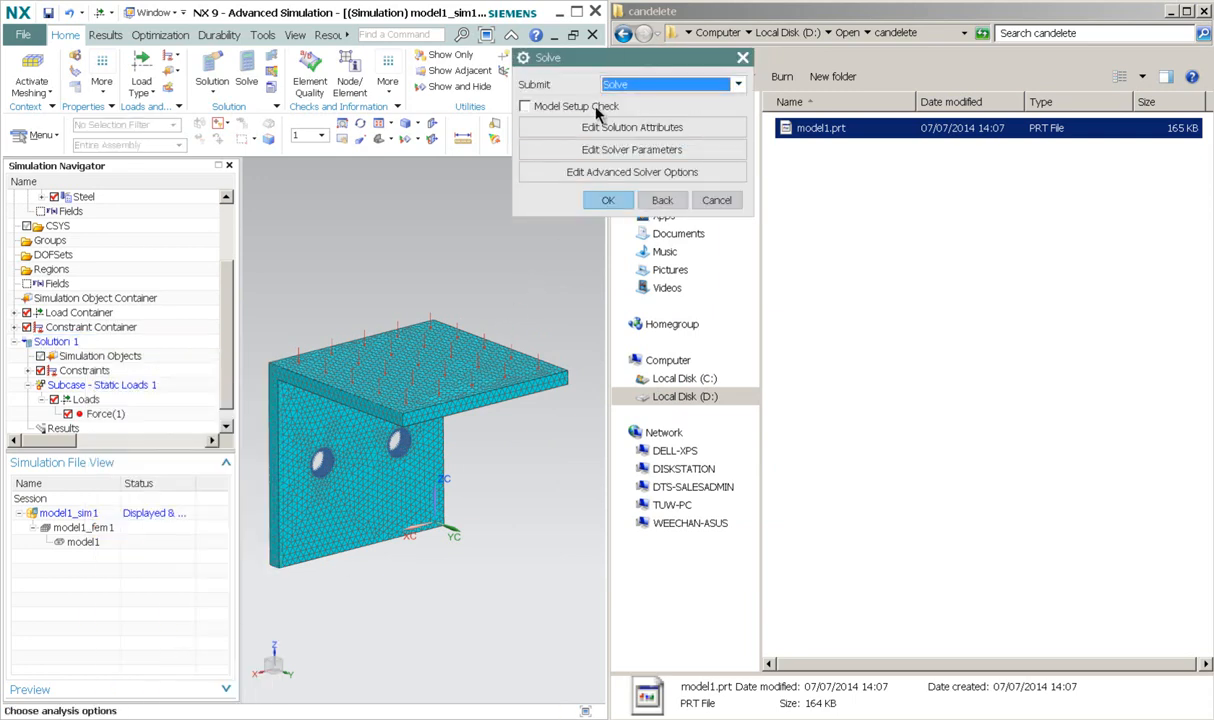
pyautogui.click(608, 200)
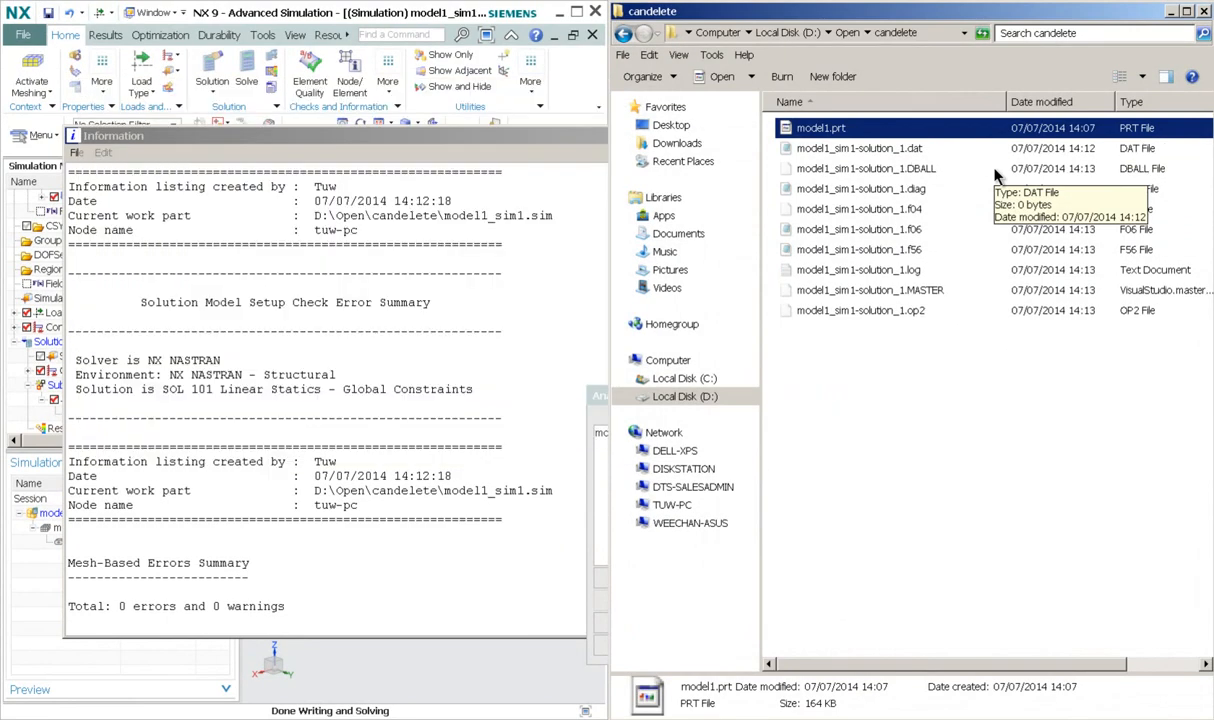
# Step: Examine the solver output files in the candelete folder, comparing the sizes of the DBALL and MASTER files with the others
pyautogui.click(914, 152)
pyautogui.click(869, 167)
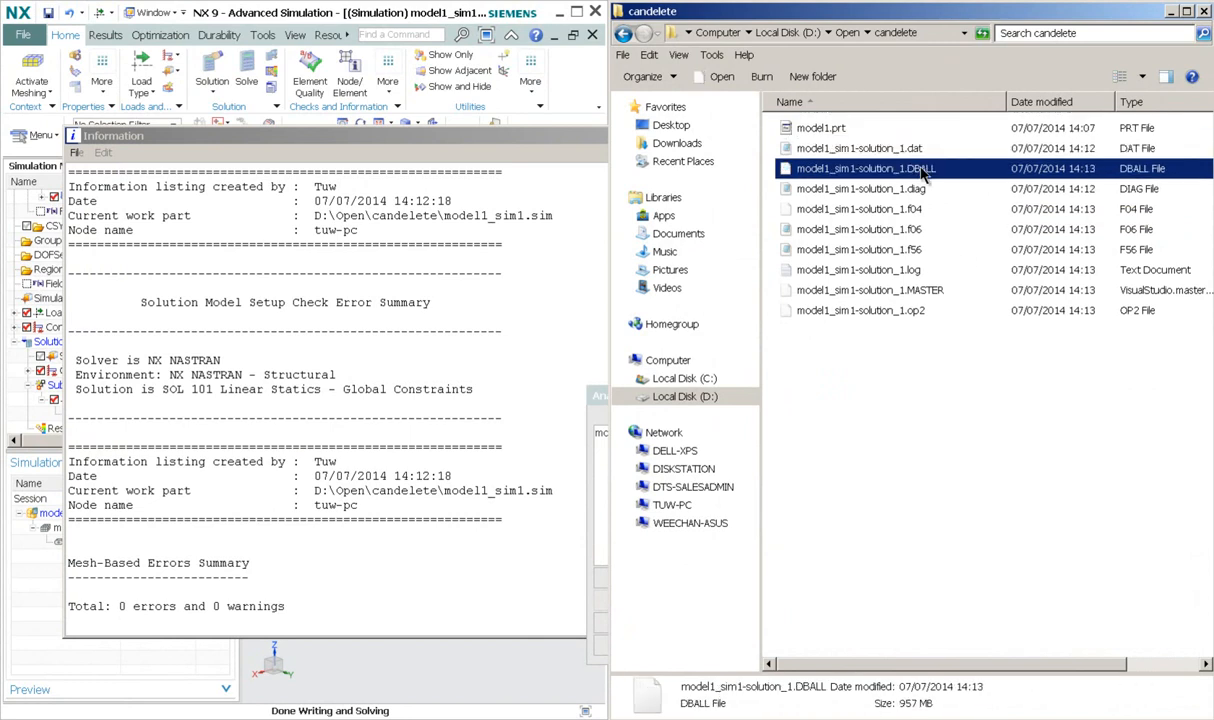
pyautogui.click(866, 188)
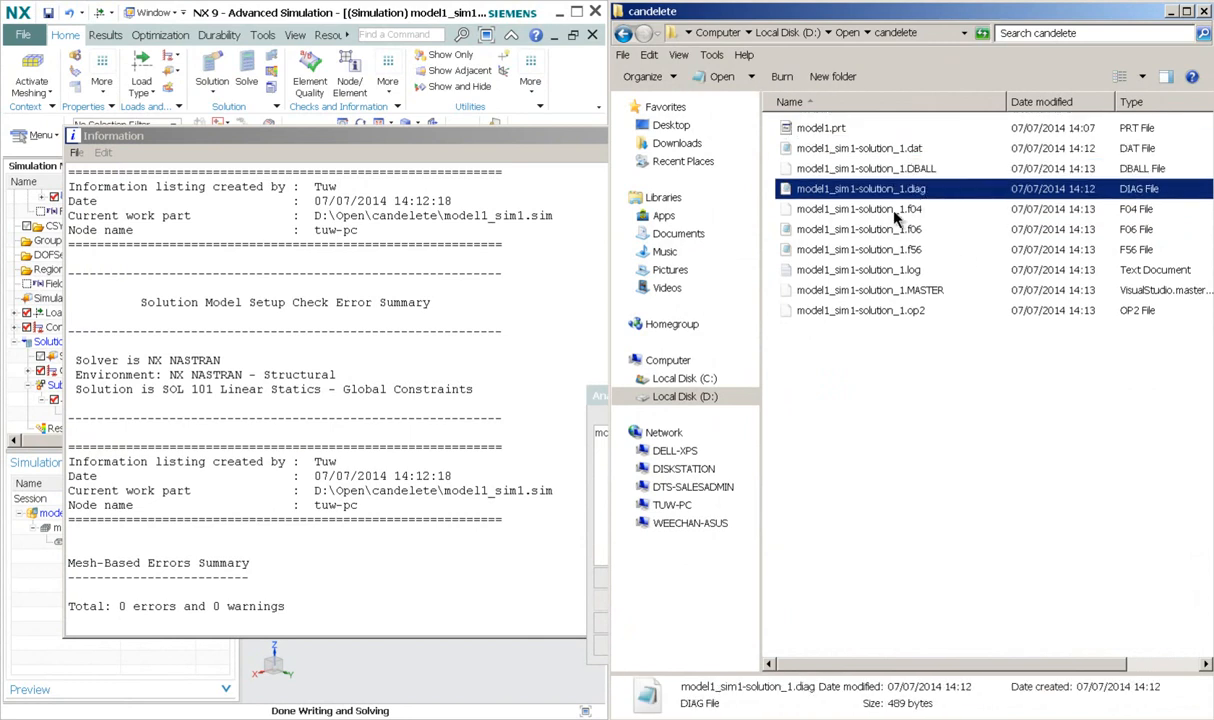
pyautogui.click(895, 214)
pyautogui.click(895, 229)
pyautogui.click(912, 149)
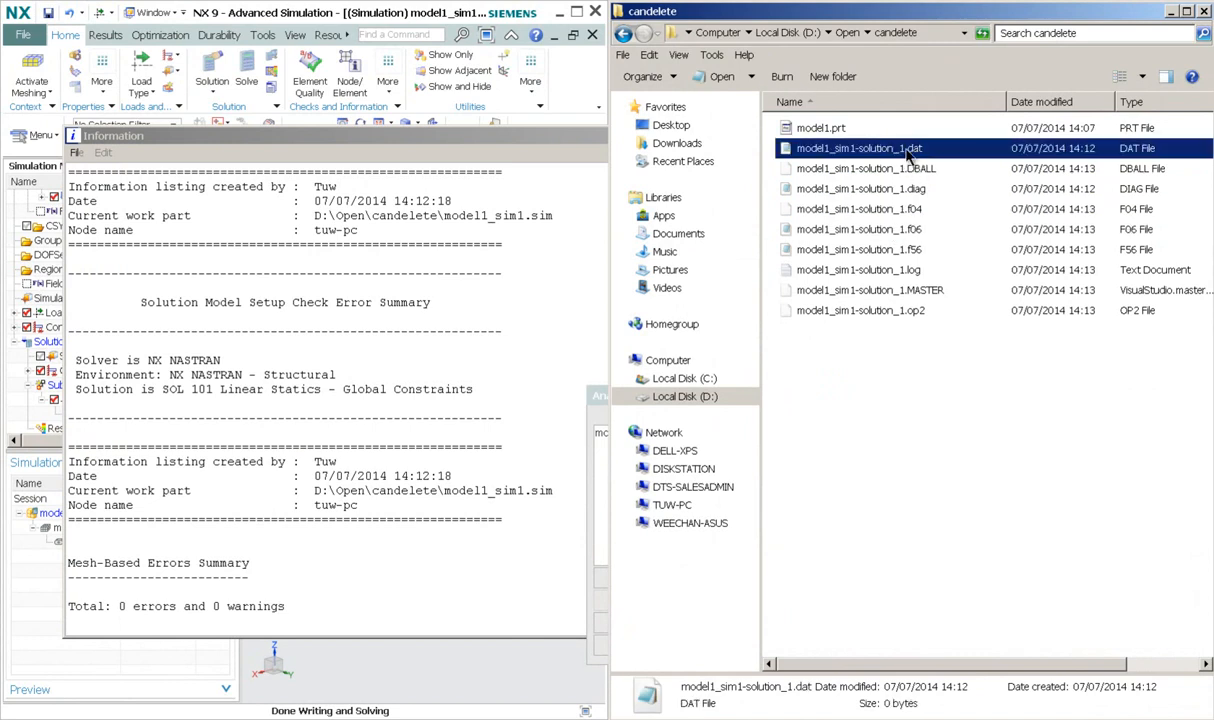
pyautogui.click(908, 171)
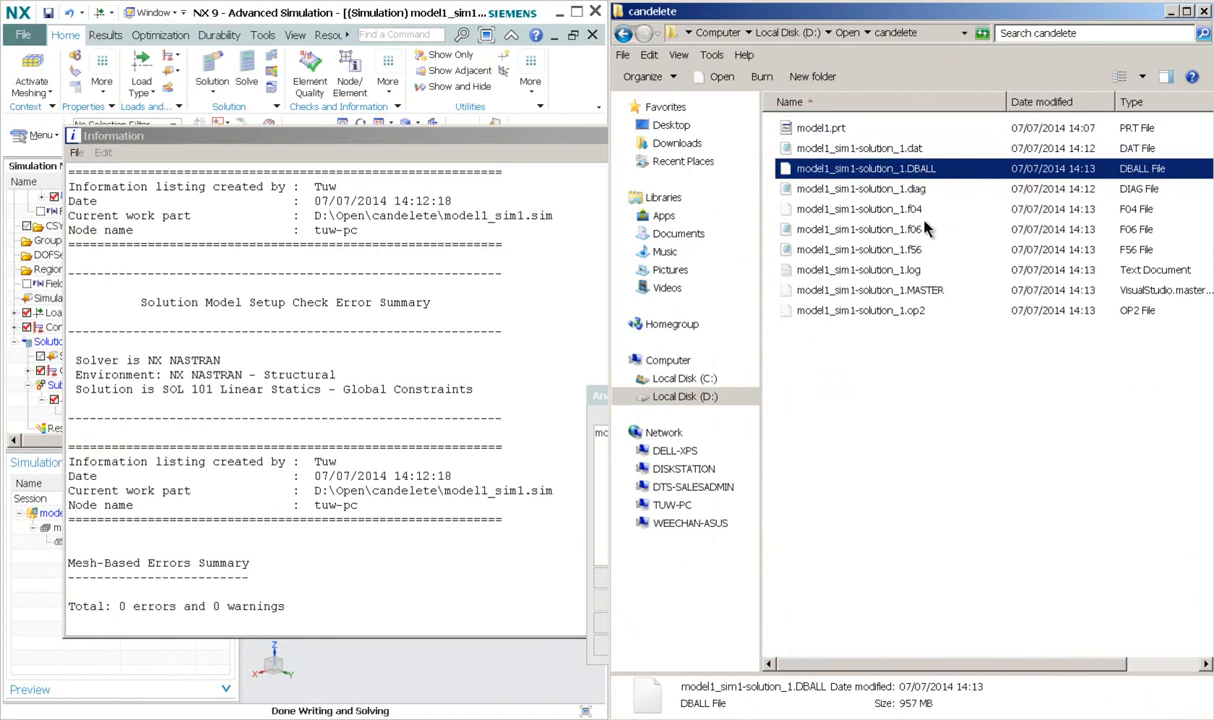
pyautogui.click(865, 288)
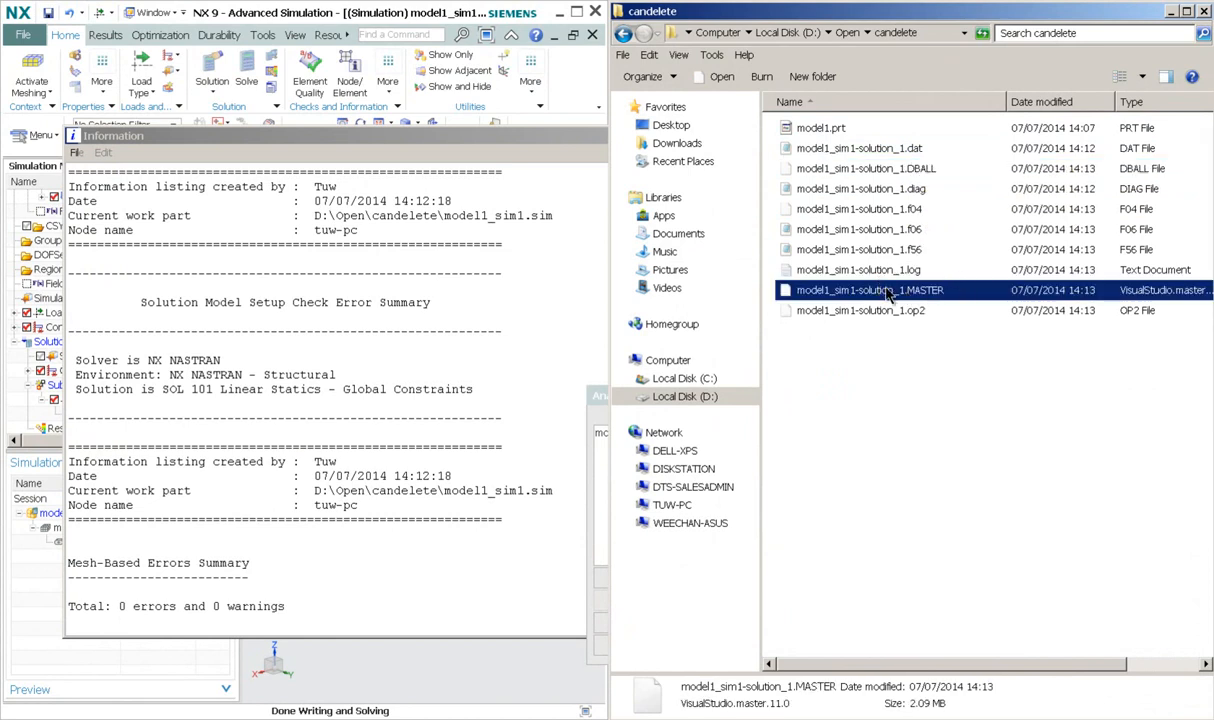
pyautogui.click(899, 171)
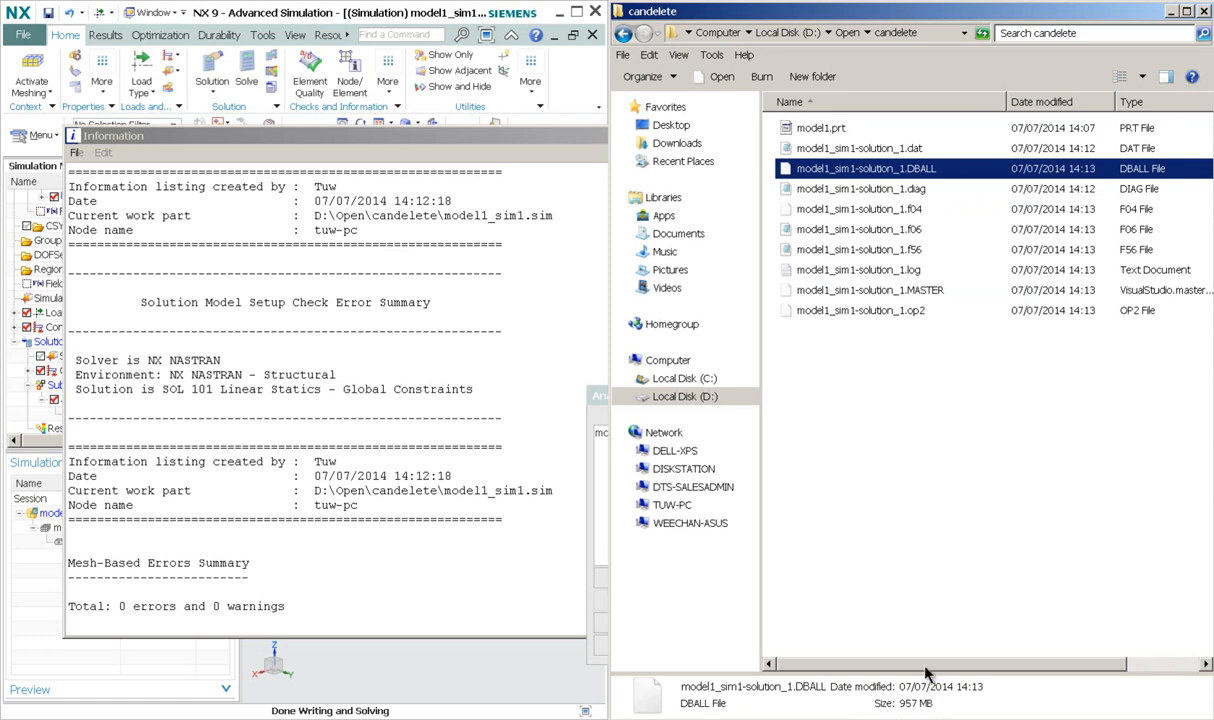
pyautogui.click(850, 290)
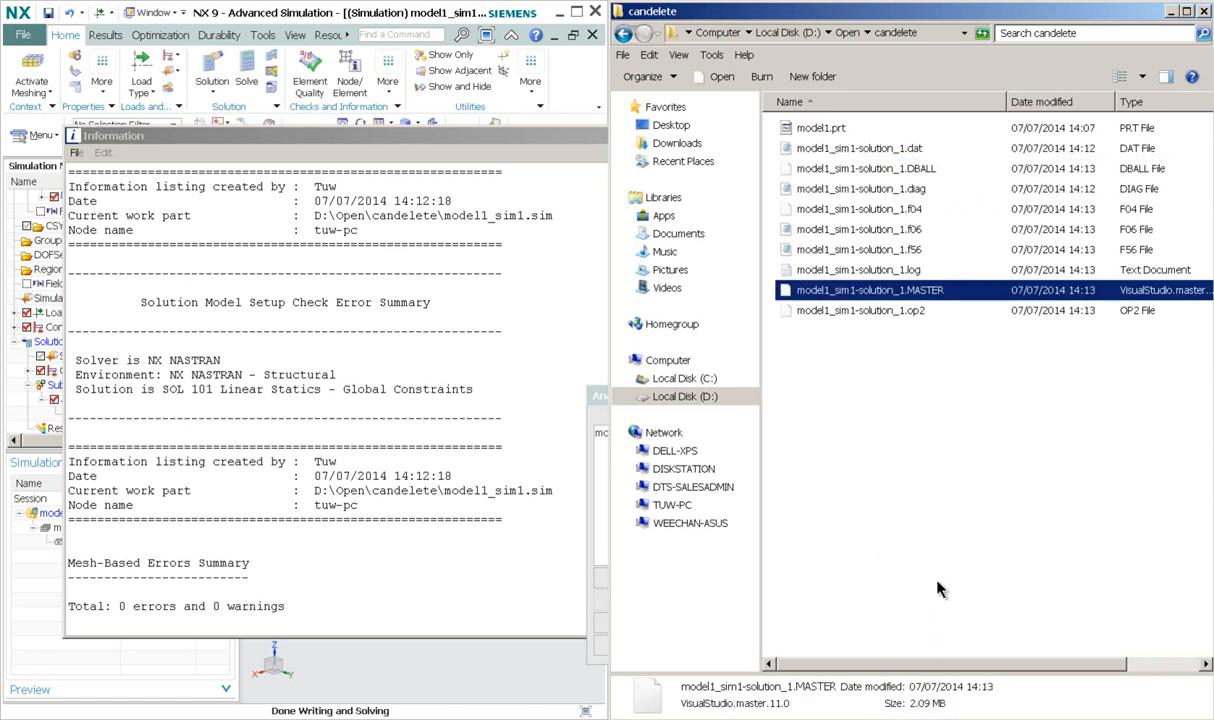
# Step: Close the Information, Solution Monitor and Analysis Job Monitor windows of the solve
pyautogui.click(533, 164)
pyautogui.click(928, 137)
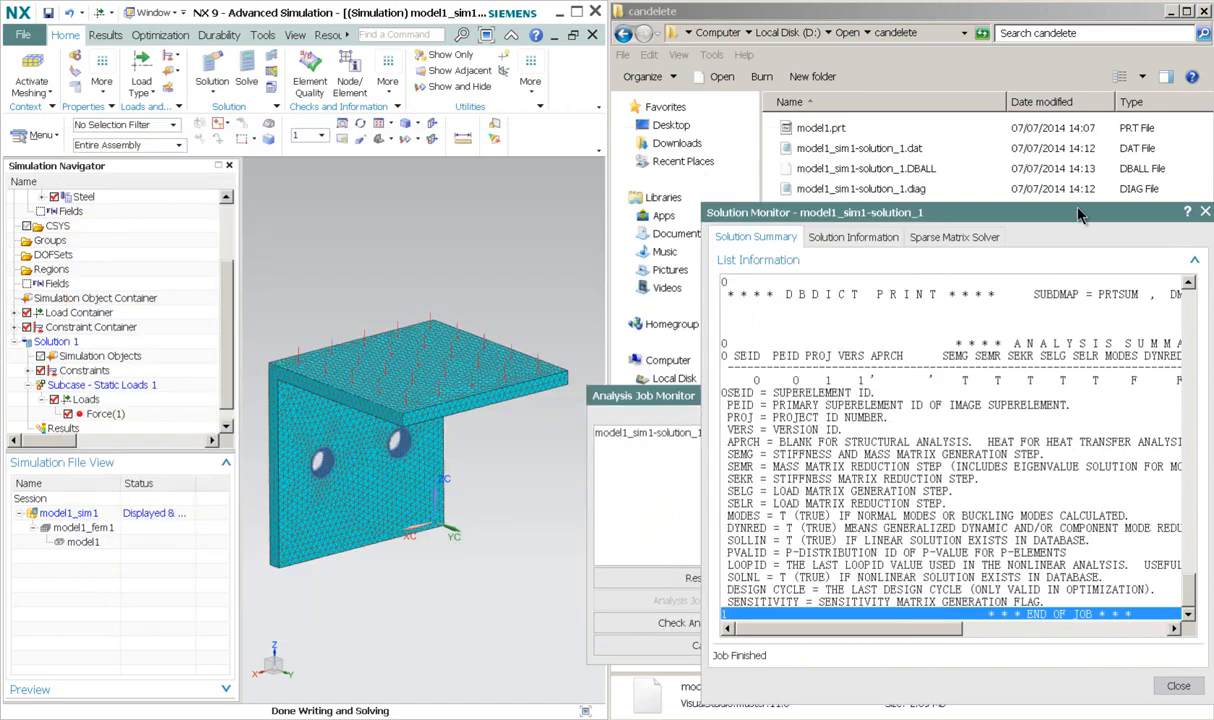
pyautogui.click(1205, 212)
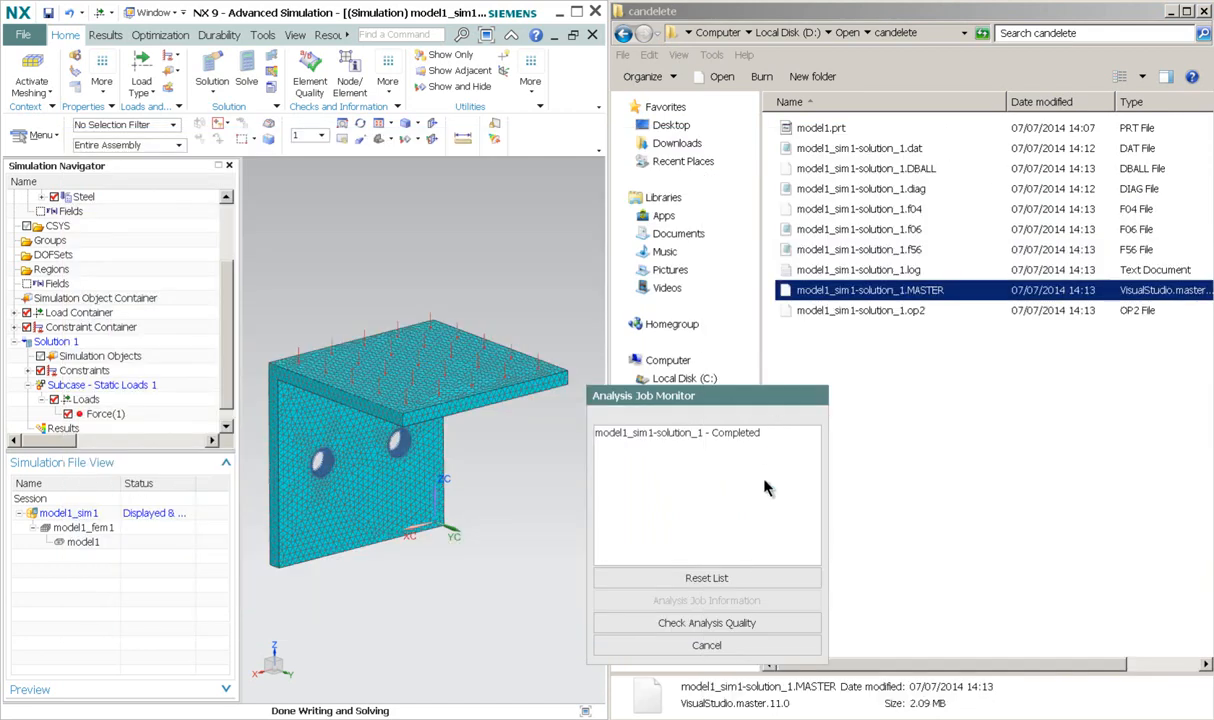
pyautogui.click(692, 648)
# Step: Open the results of Solution 1 and plot Displacement - Nodal, followed by Stress - Elemental
pyautogui.click(227, 427)
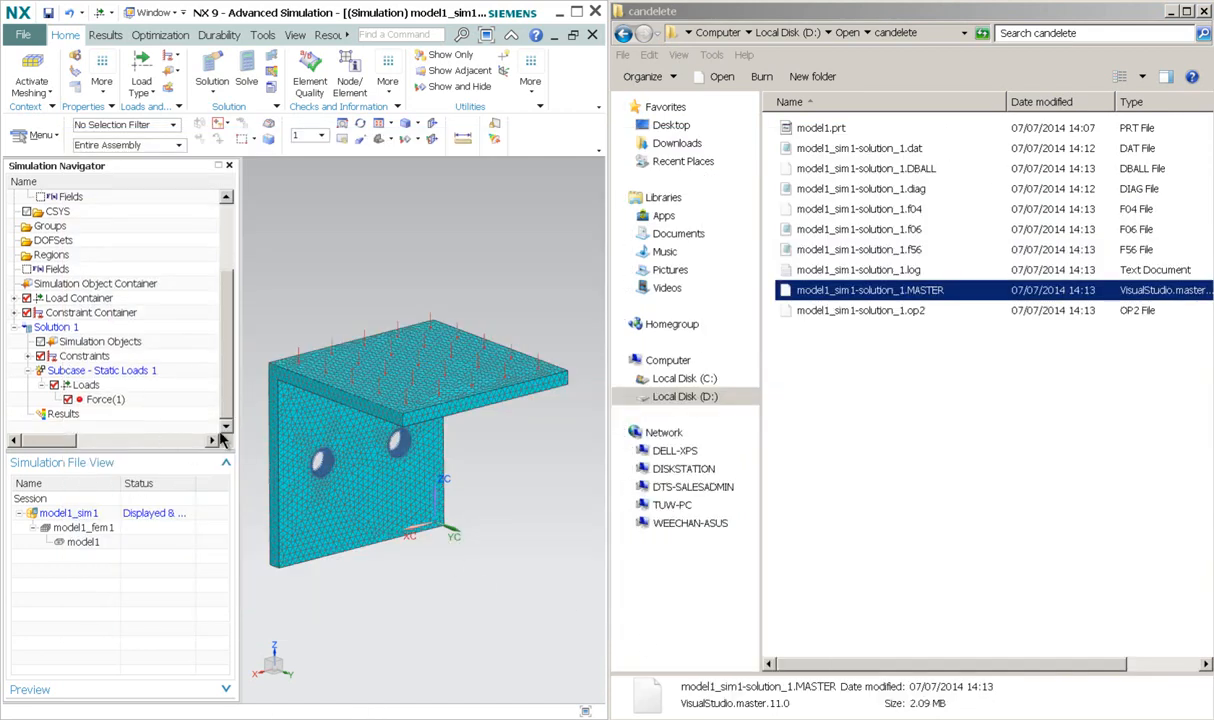
pyautogui.doubleClick(63, 392)
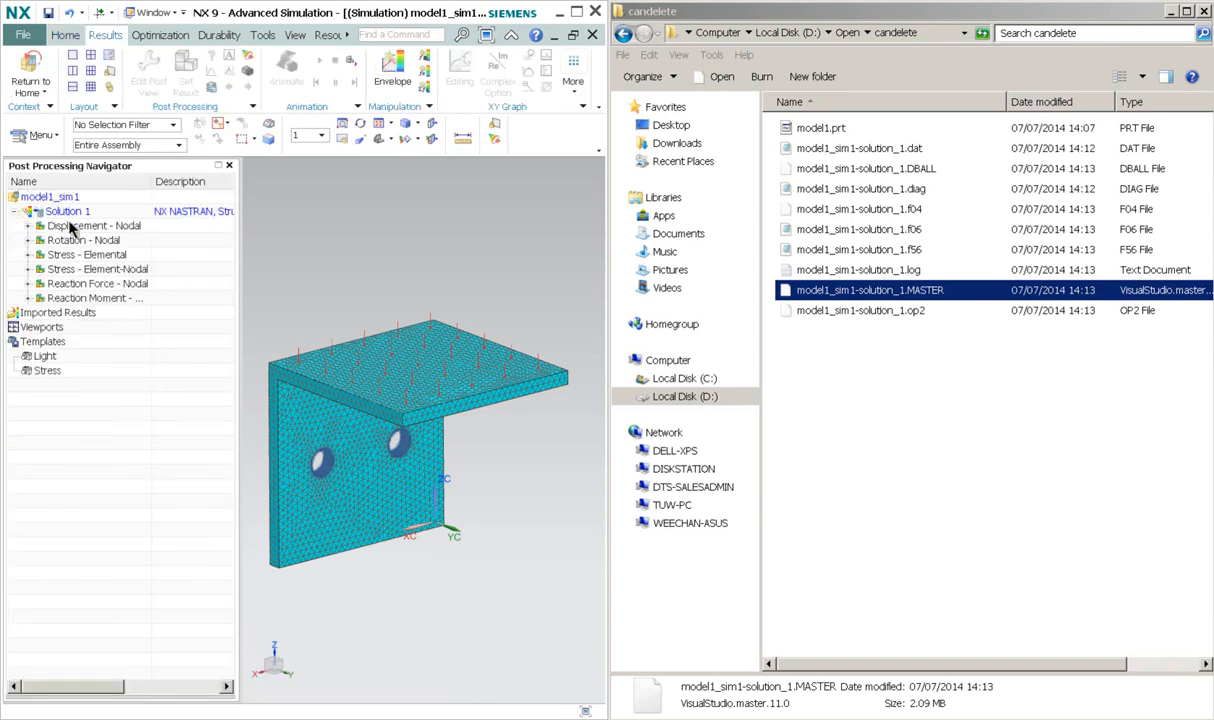
pyautogui.doubleClick(77, 225)
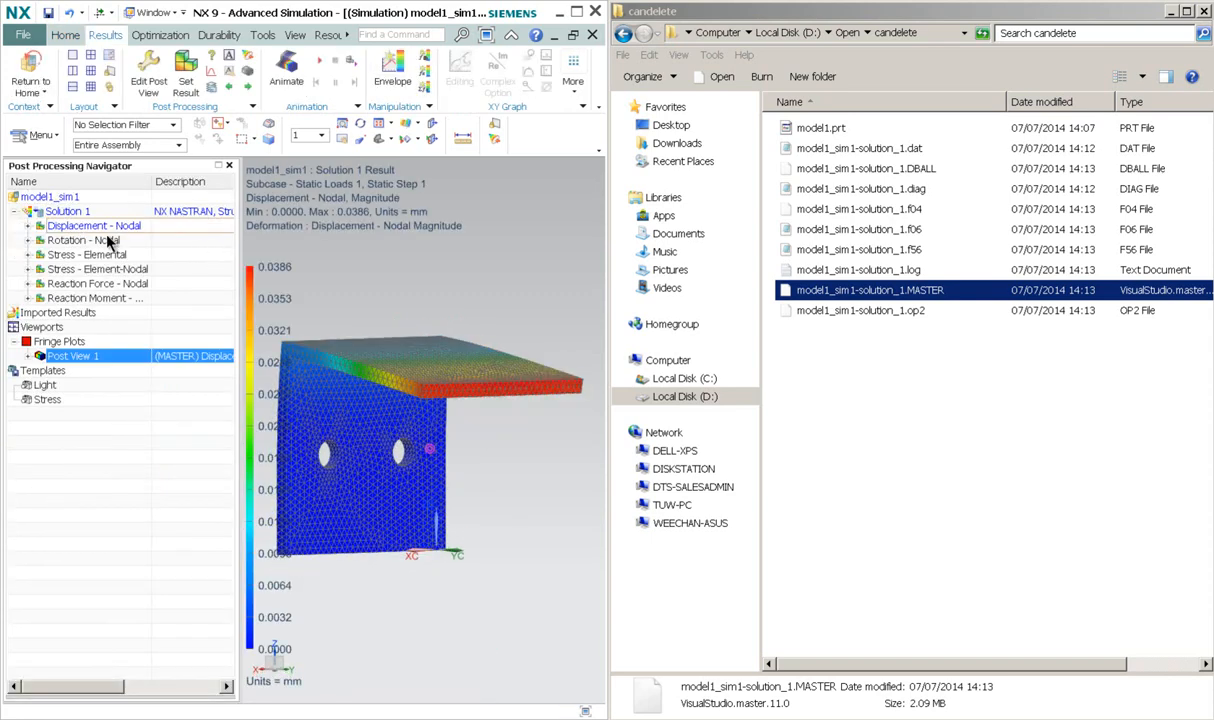
pyautogui.click(110, 257)
pyautogui.doubleClick(110, 258)
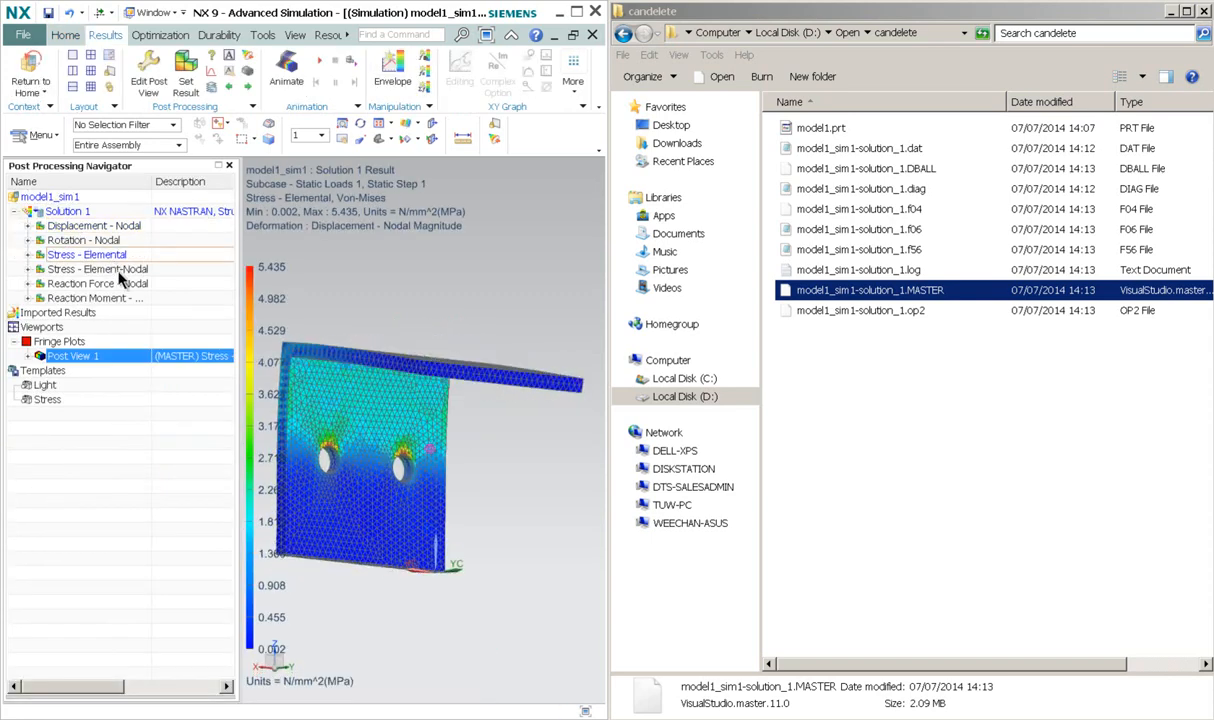
# Step: View the Stress - Element-Nodal, Reaction Force - Nodal and Reaction Moment - Nodal plots, returning to Stress - Element-Nodal to inspect the bracket
pyautogui.click(118, 270)
pyautogui.doubleClick(115, 284)
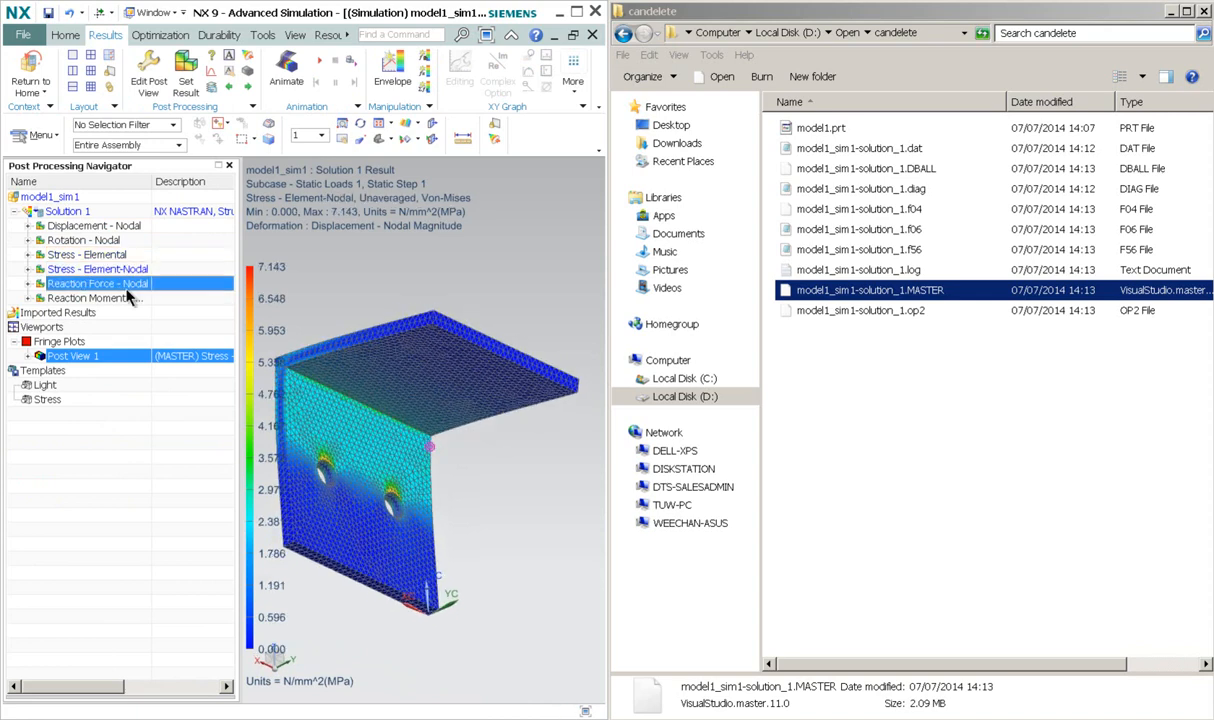
pyautogui.click(115, 298)
pyautogui.doubleClick(115, 302)
pyautogui.doubleClick(112, 284)
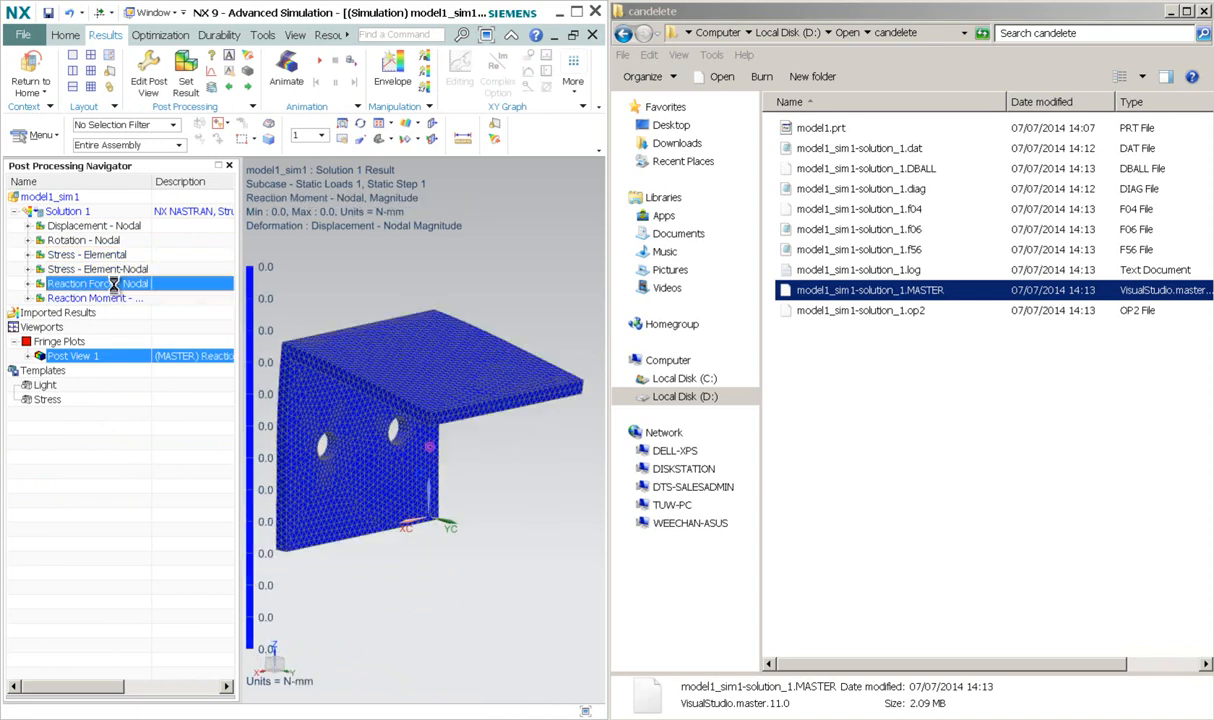
pyautogui.doubleClick(113, 270)
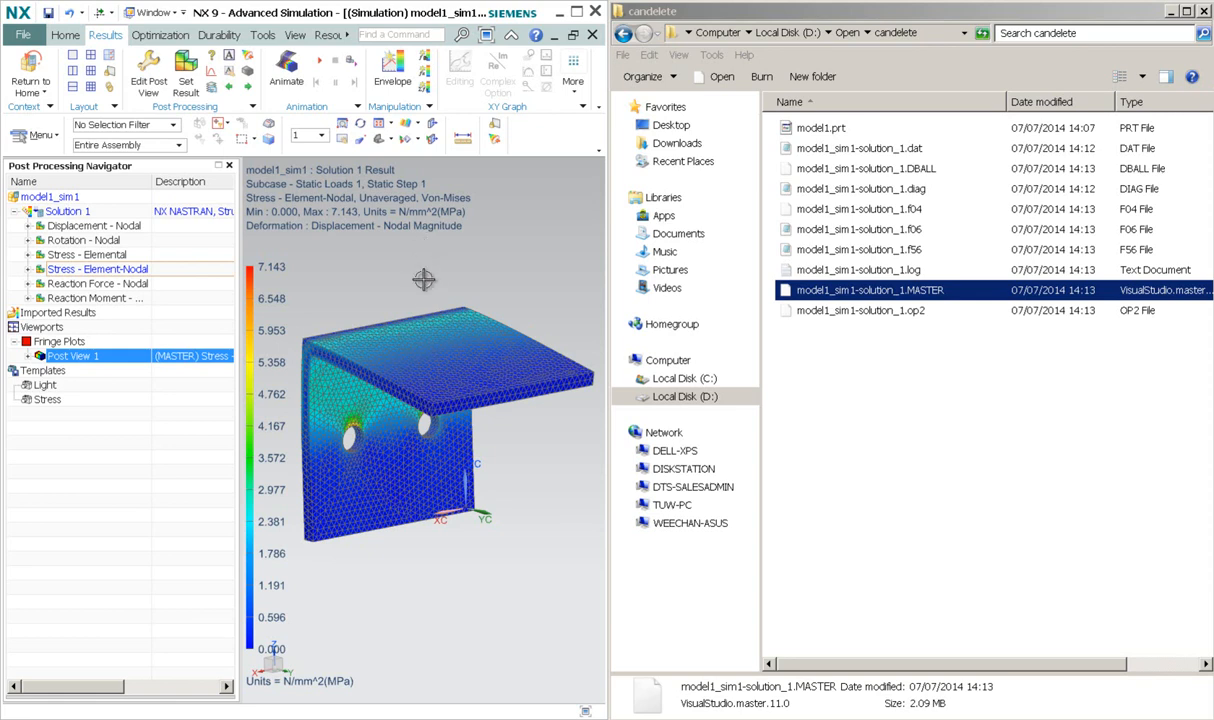
pyautogui.moveTo(428, 290); pyautogui.dragTo(400, 296)
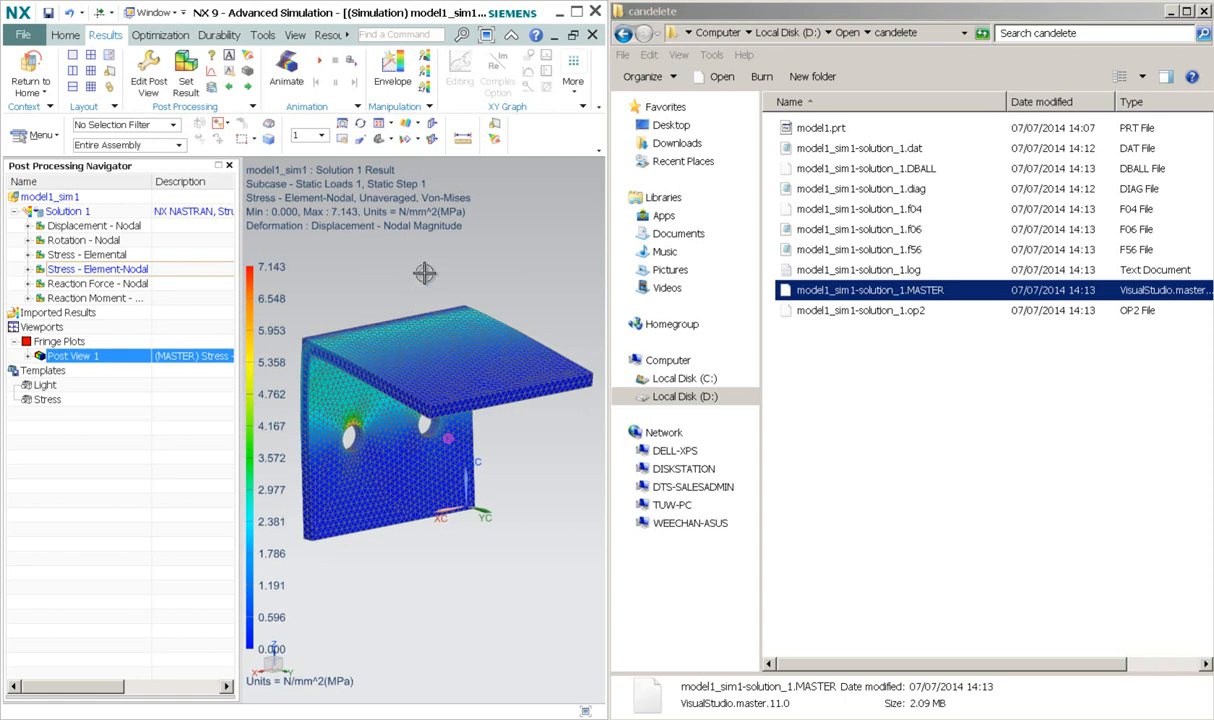
pyautogui.moveTo(411, 415); pyautogui.dragTo(375, 368)
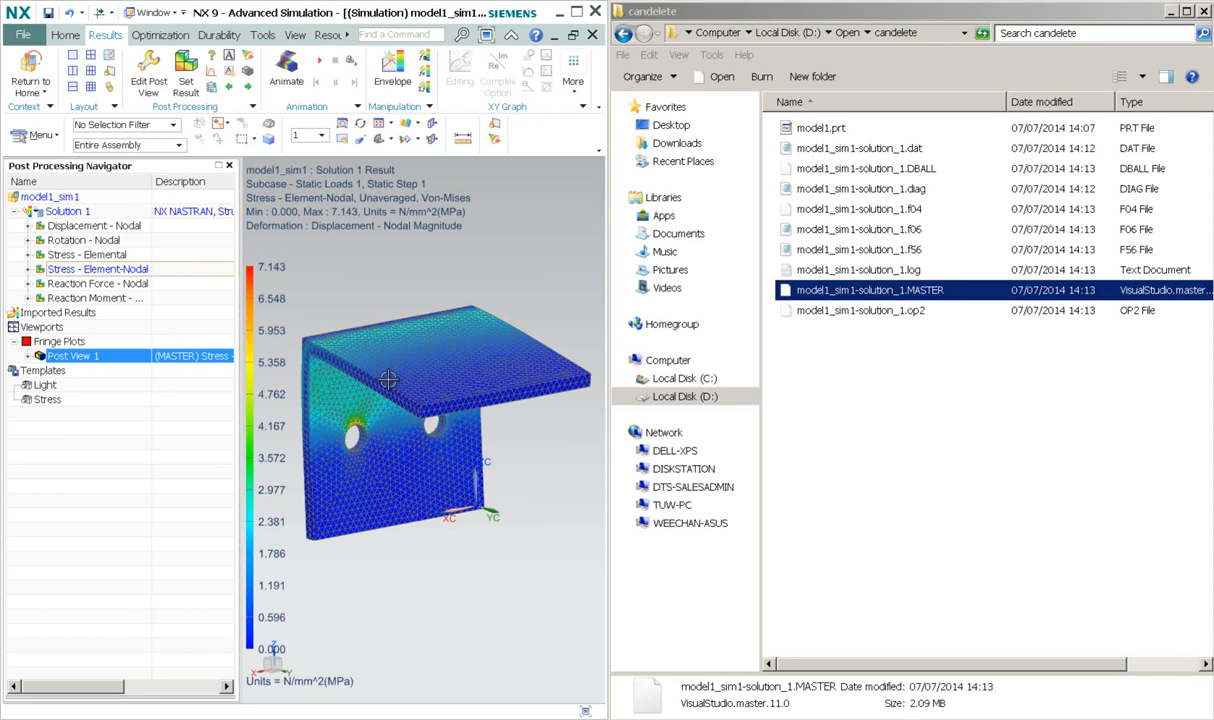
pyautogui.moveTo(372, 358); pyautogui.dragTo(399, 373)
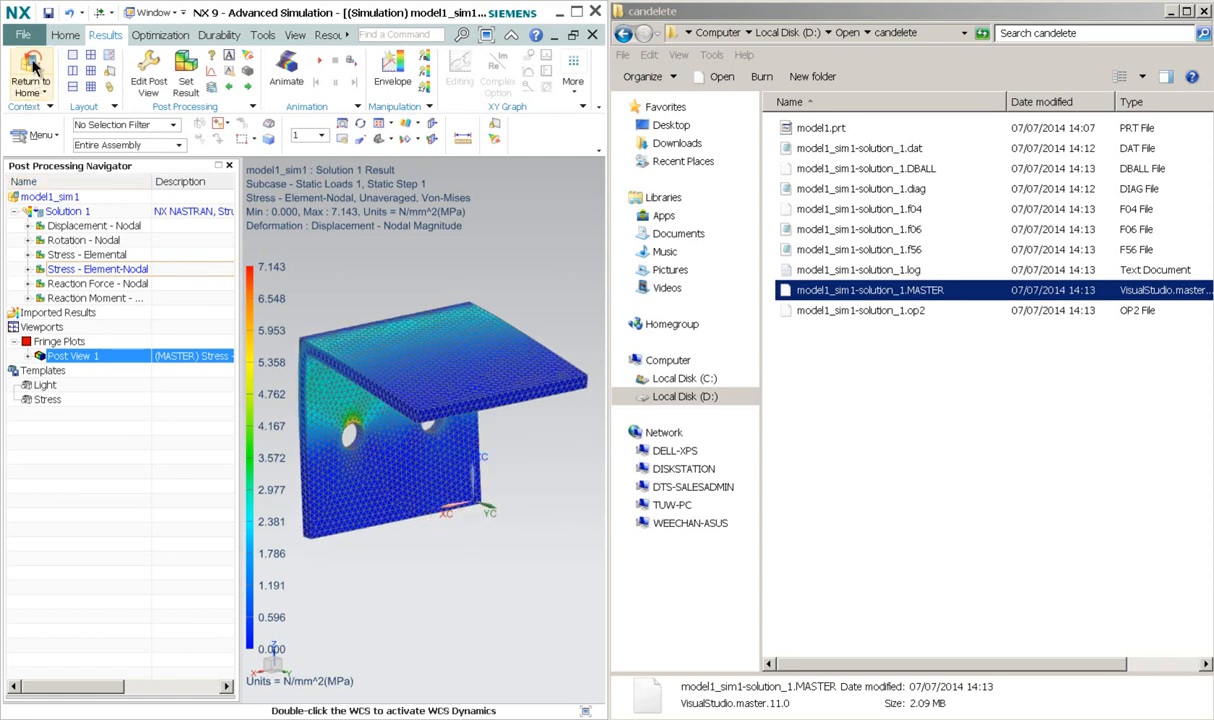
# Step: Return to the simulation tree and add a second Static Loads subcase to Solution 1 with the default settings
pyautogui.keyDown('ctrl'); pyautogui.keyDown('shift'); pyautogui.rightClick(400, 297); pyautogui.keyUp('shift'); pyautogui.keyUp('ctrl')
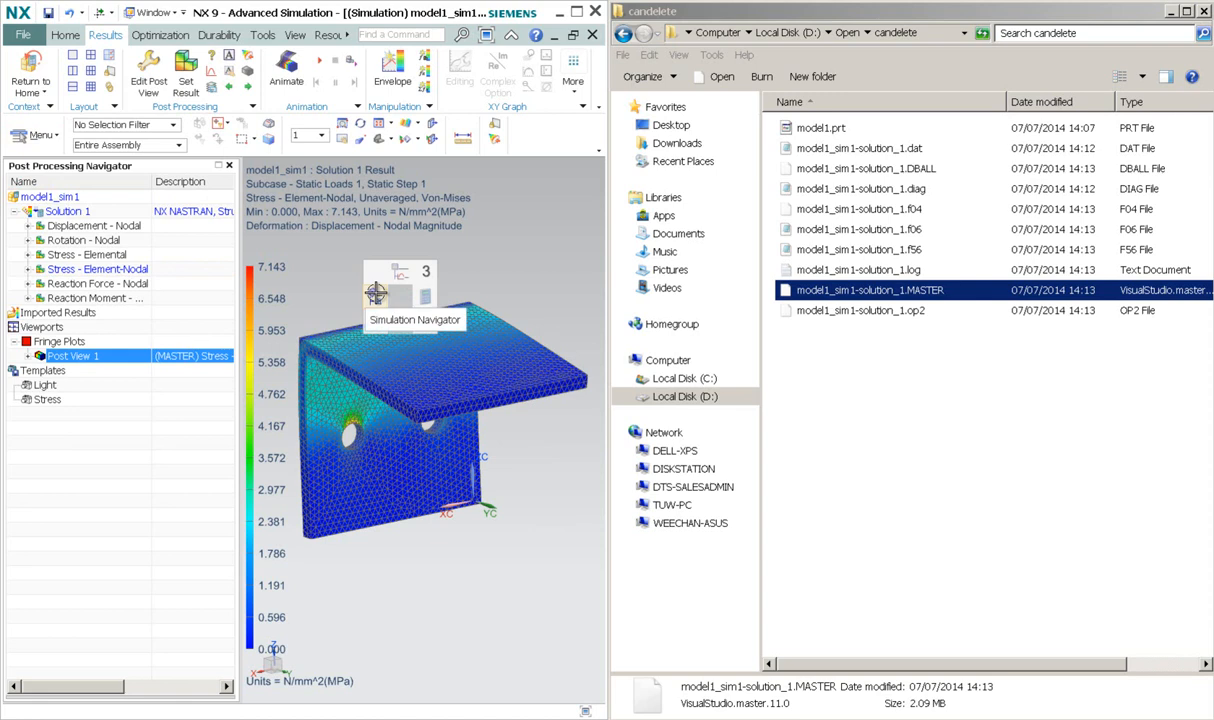
pyautogui.click(376, 293)
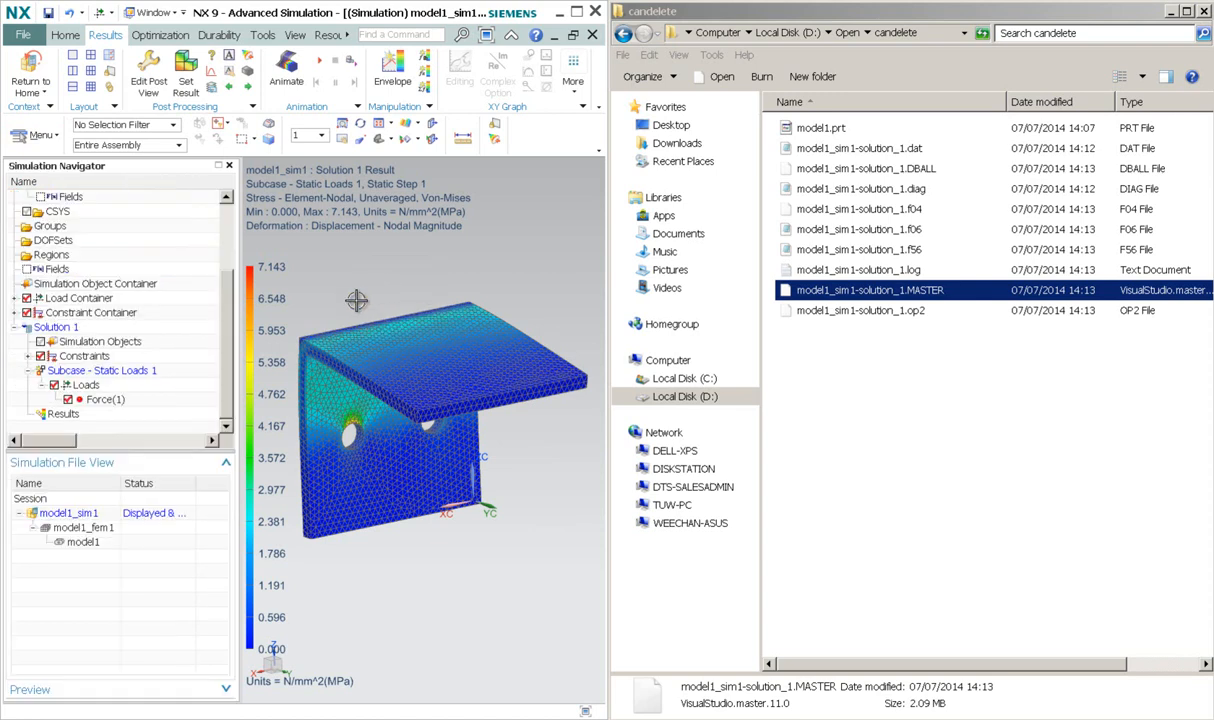
pyautogui.click(60, 447)
pyautogui.click(58, 428)
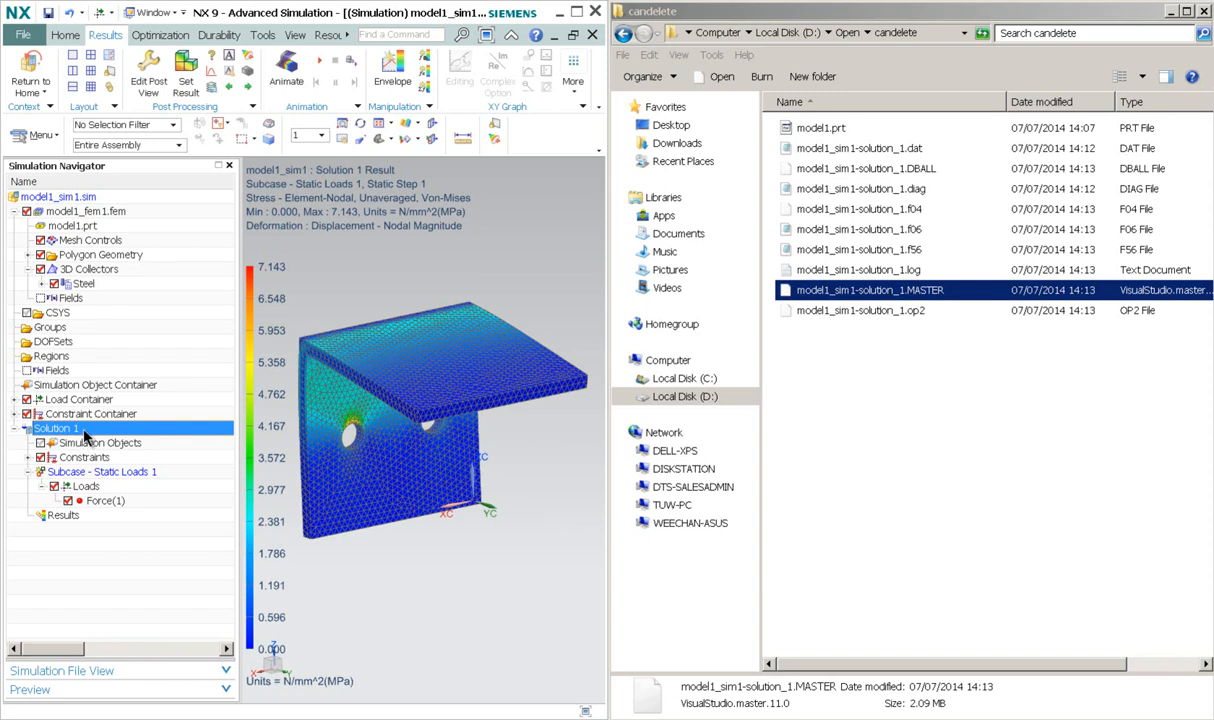
pyautogui.rightClick(88, 435)
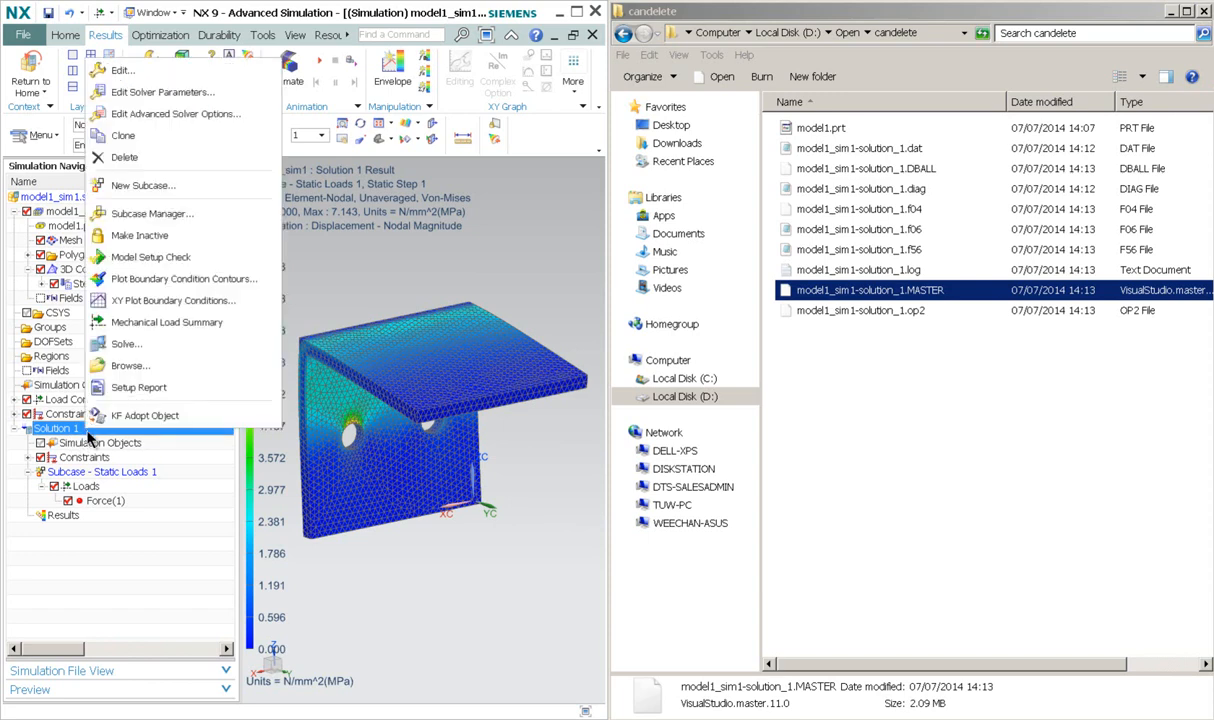
pyautogui.click(215, 186)
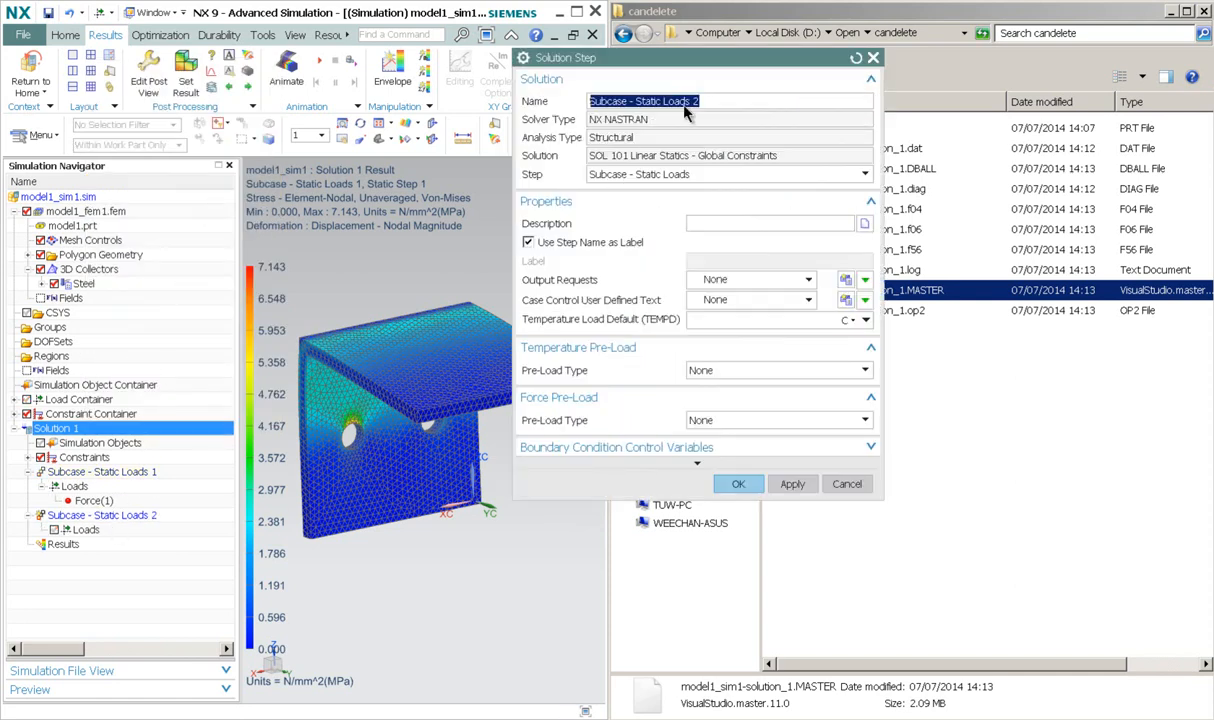
pyautogui.click(737, 486)
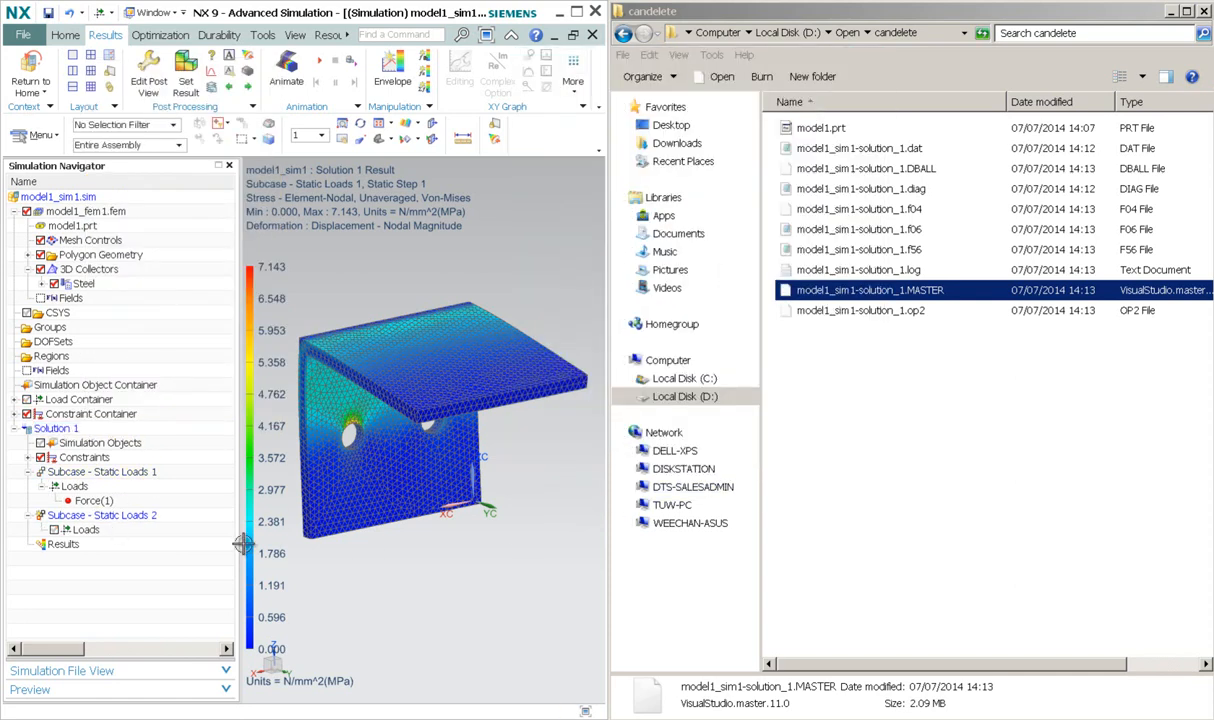
# Step: Leave the results display and return to the meshed simulation model, with the second subcase selected
pyautogui.click(93, 531)
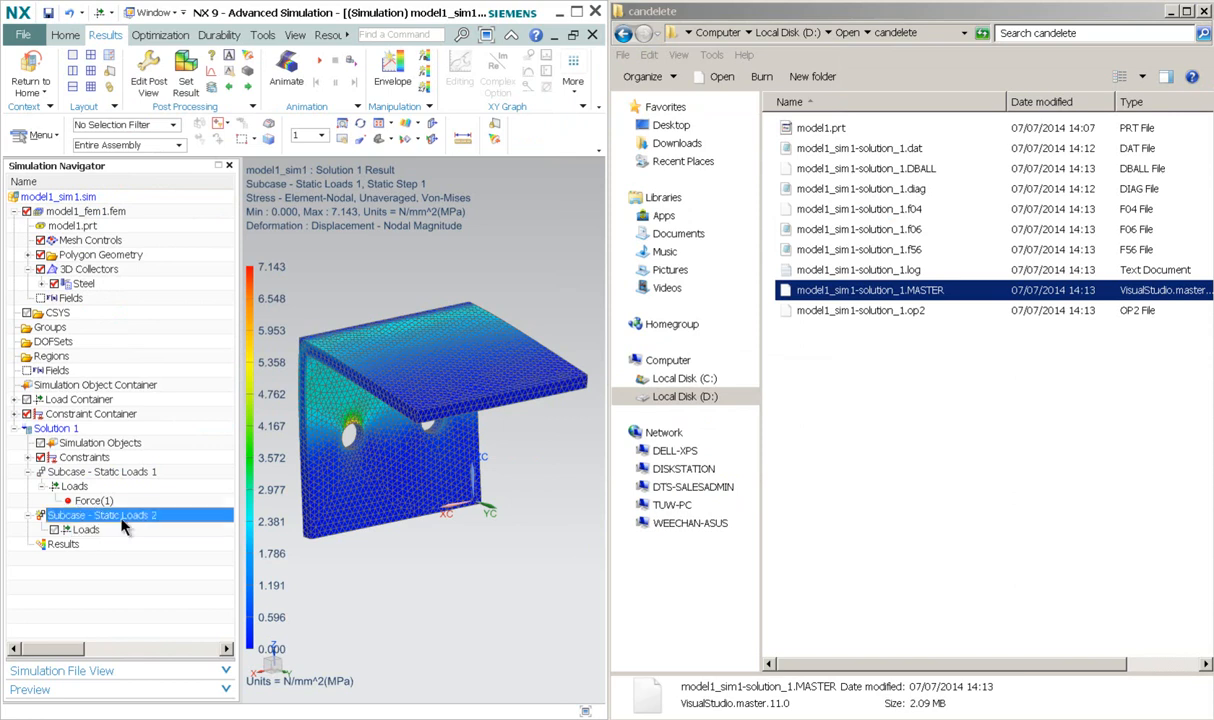
pyautogui.click(136, 514)
pyautogui.rightClick(380, 279)
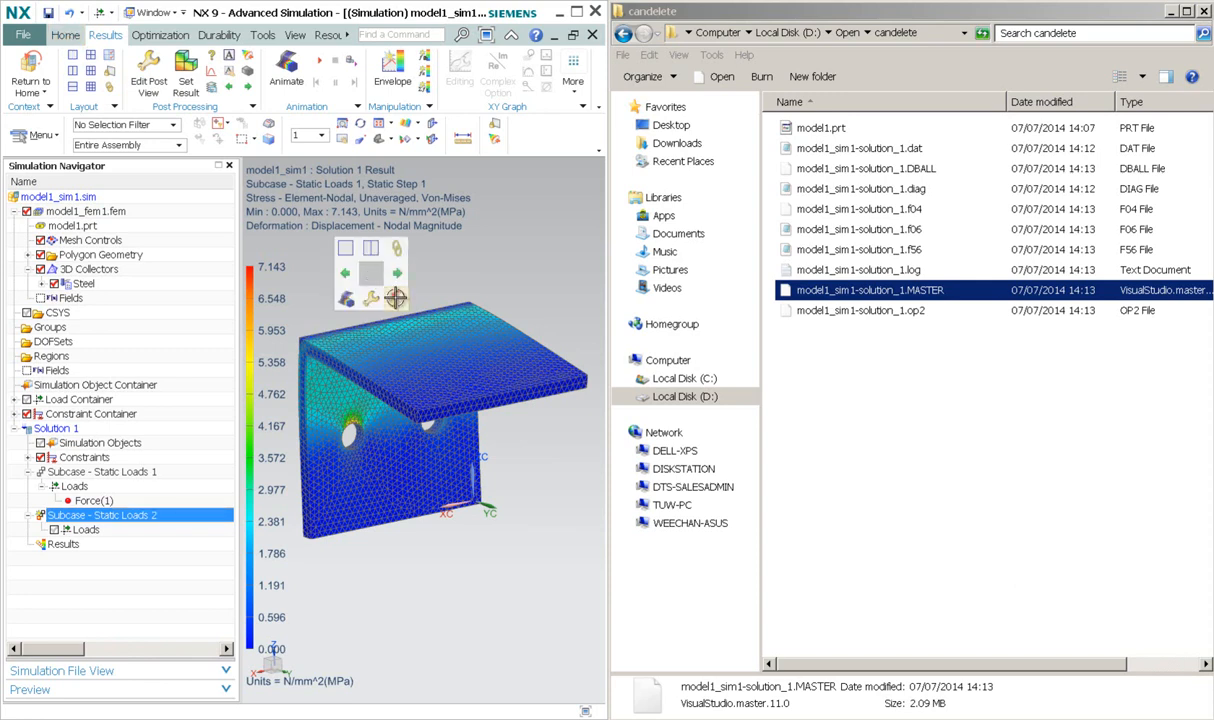
pyautogui.click(396, 298)
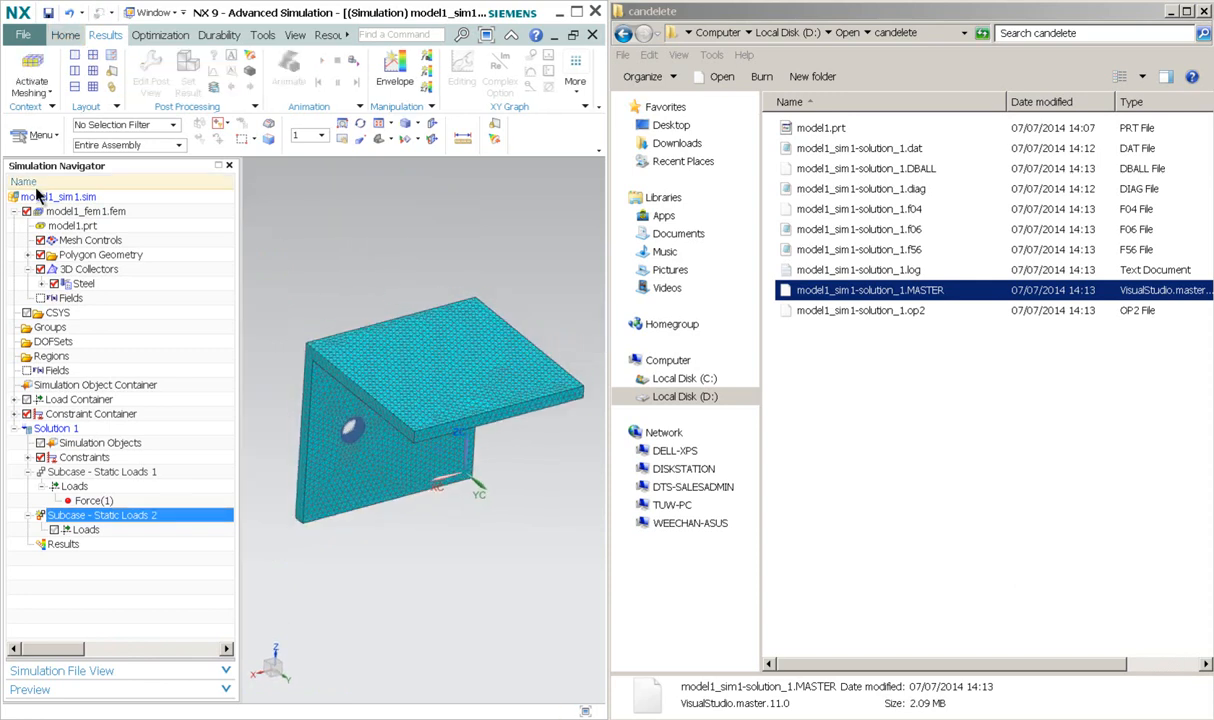
# Step: Apply a 10*9.81 N force to the bracket's top face in the second subcase, directed along the reversed X-axis
pyautogui.click(64, 38)
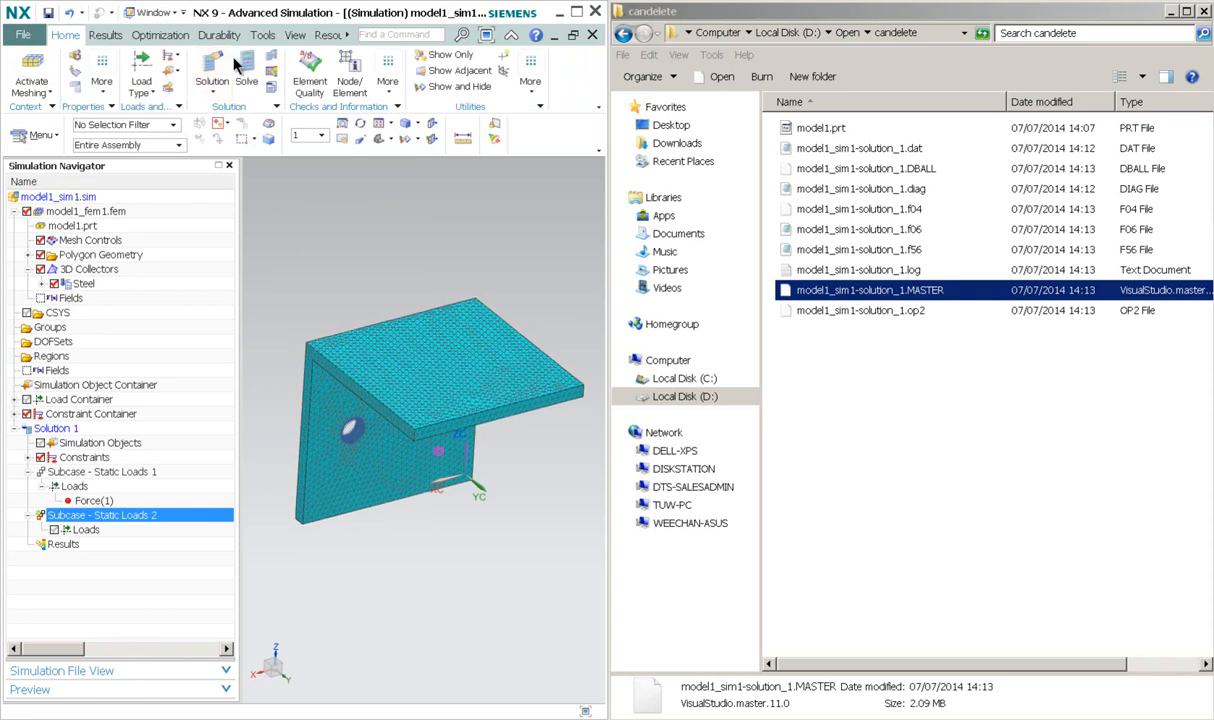
pyautogui.click(152, 84)
pyautogui.click(165, 135)
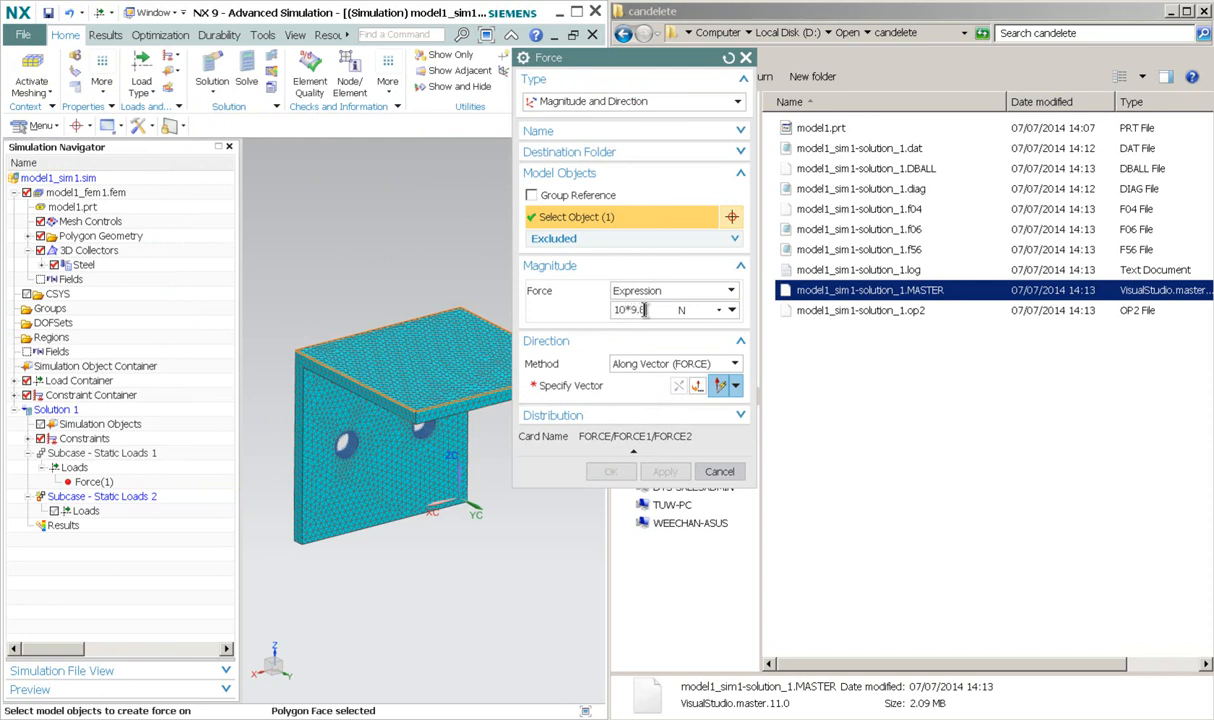
pyautogui.press('Return')
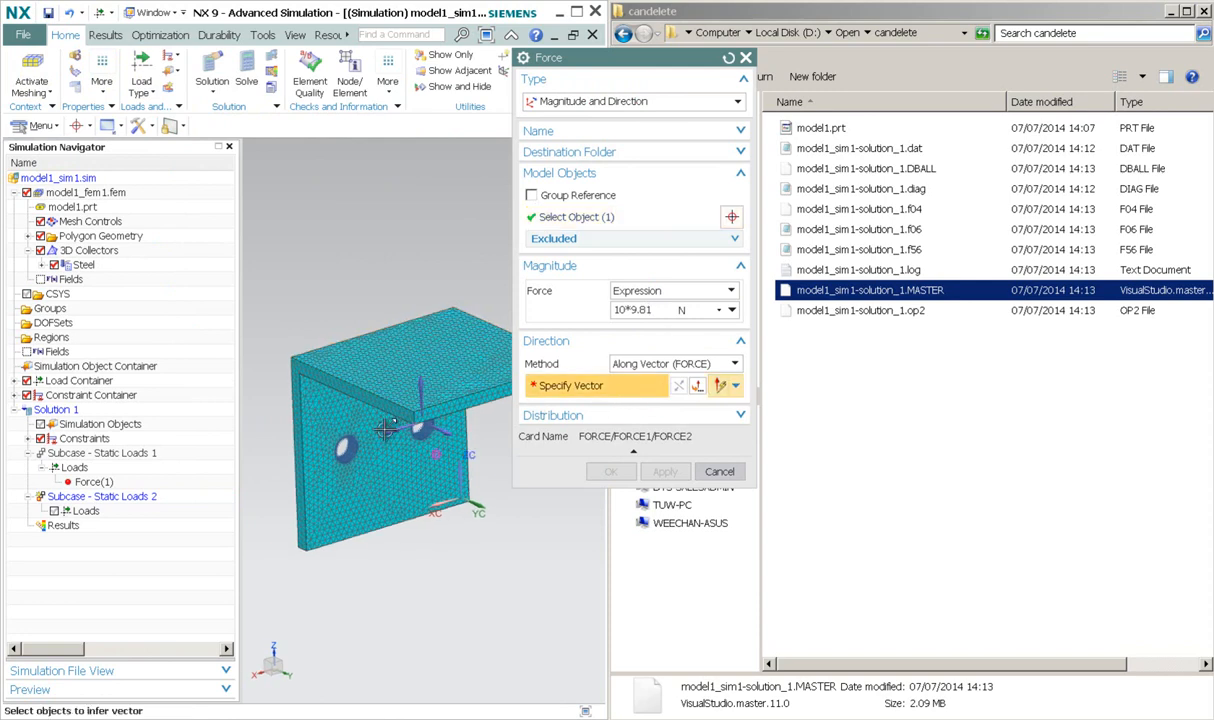
pyautogui.click(387, 433)
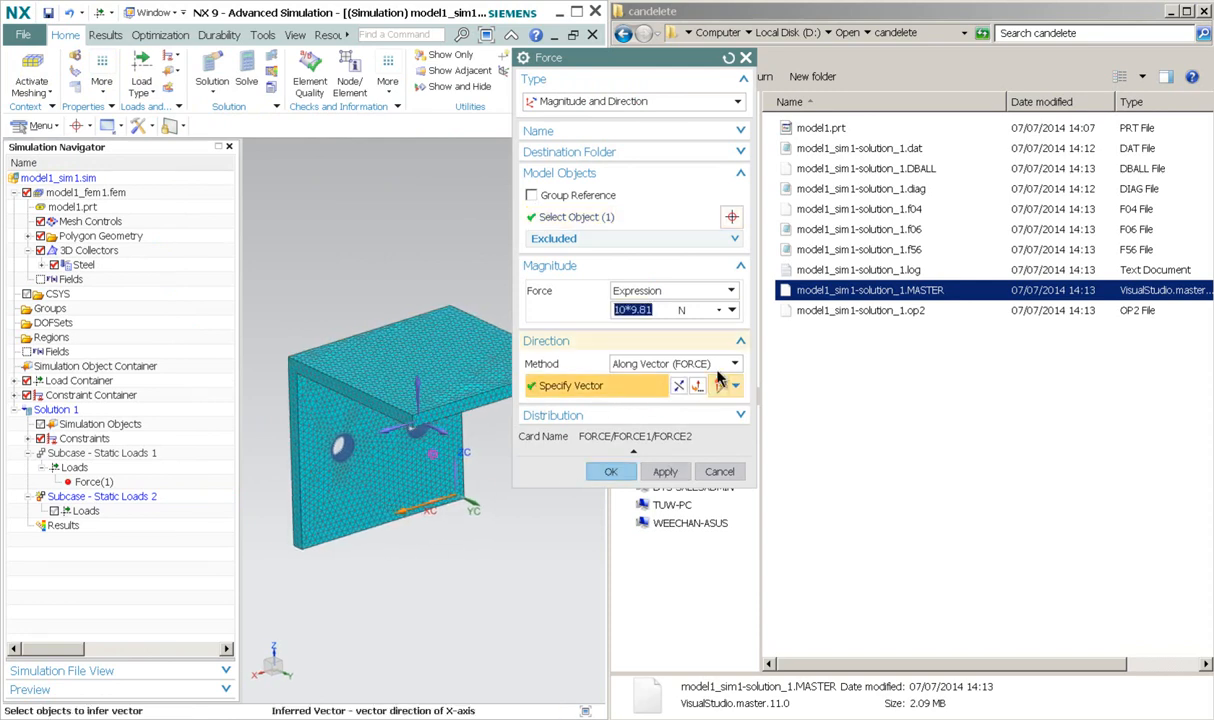
pyautogui.click(677, 387)
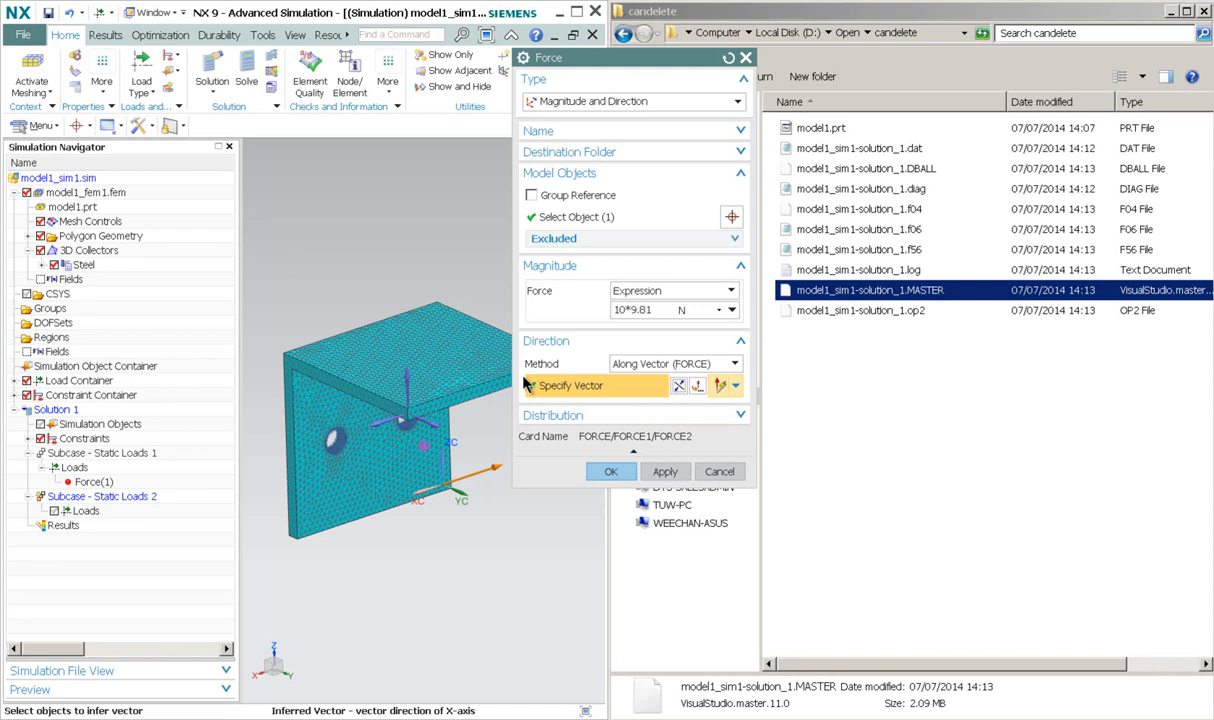
pyautogui.click(612, 472)
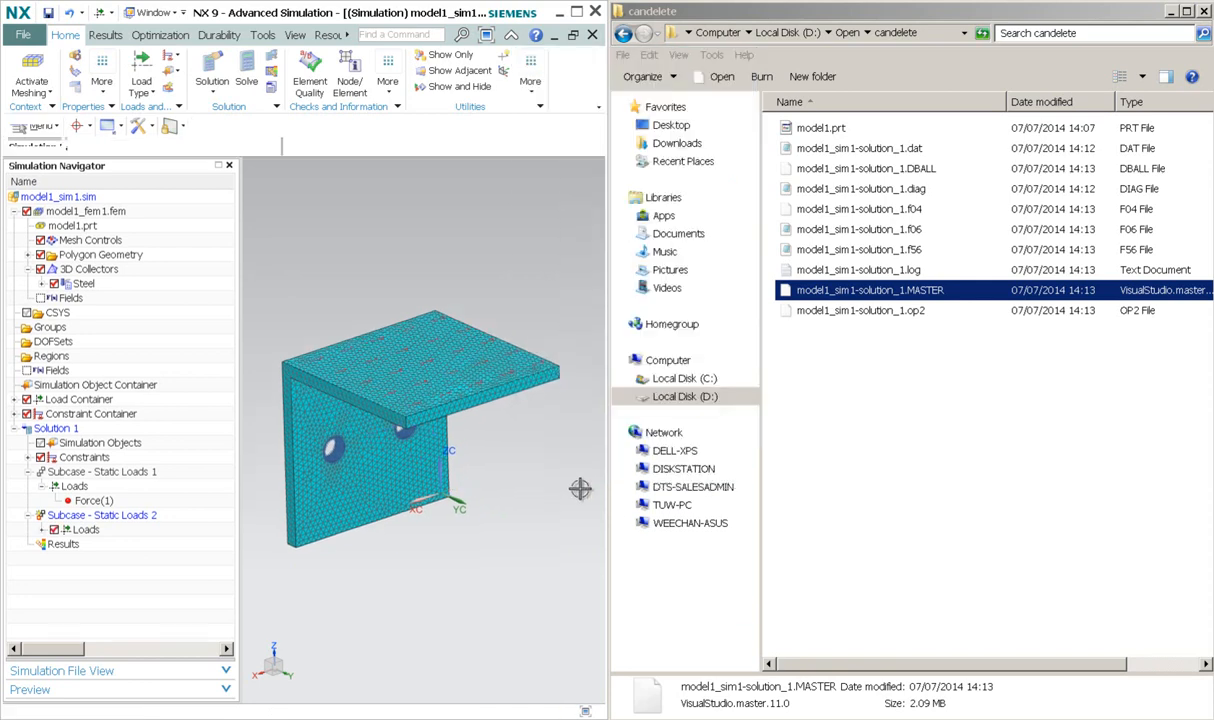
# Step: Activate each static load subcase in turn and compare the directions of Force(1) and Force(2) on the bracket
pyautogui.click(80, 515)
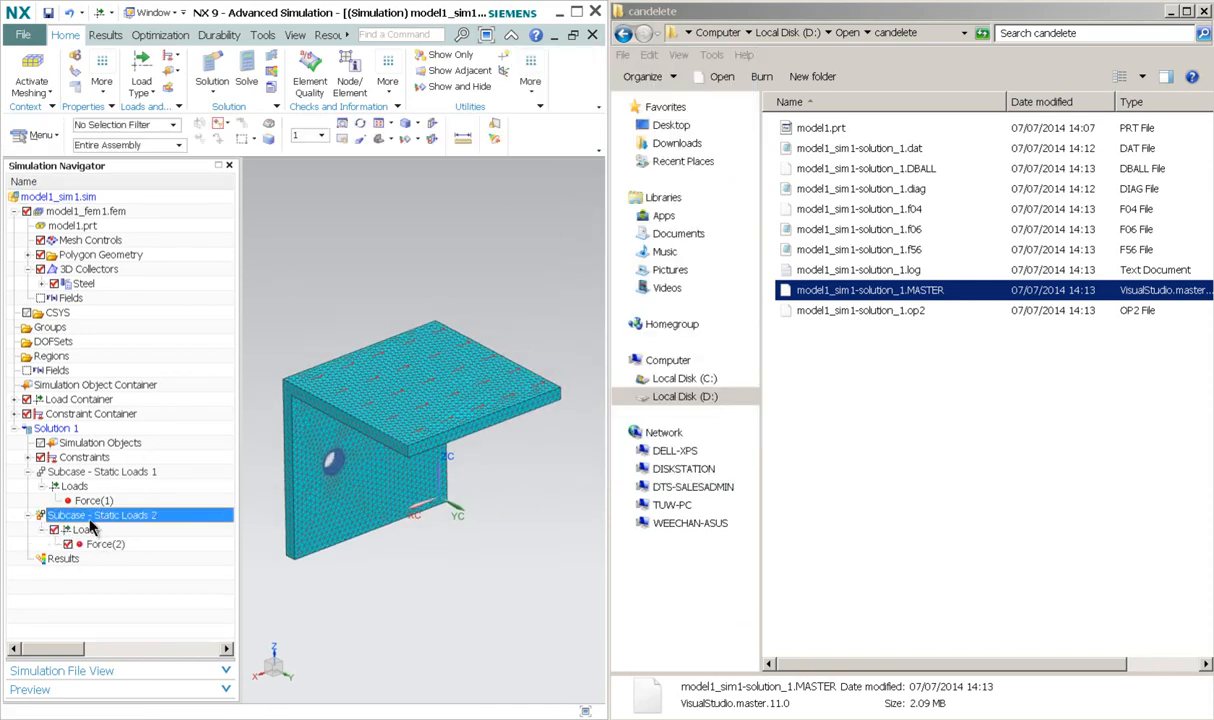
pyautogui.click(85, 472)
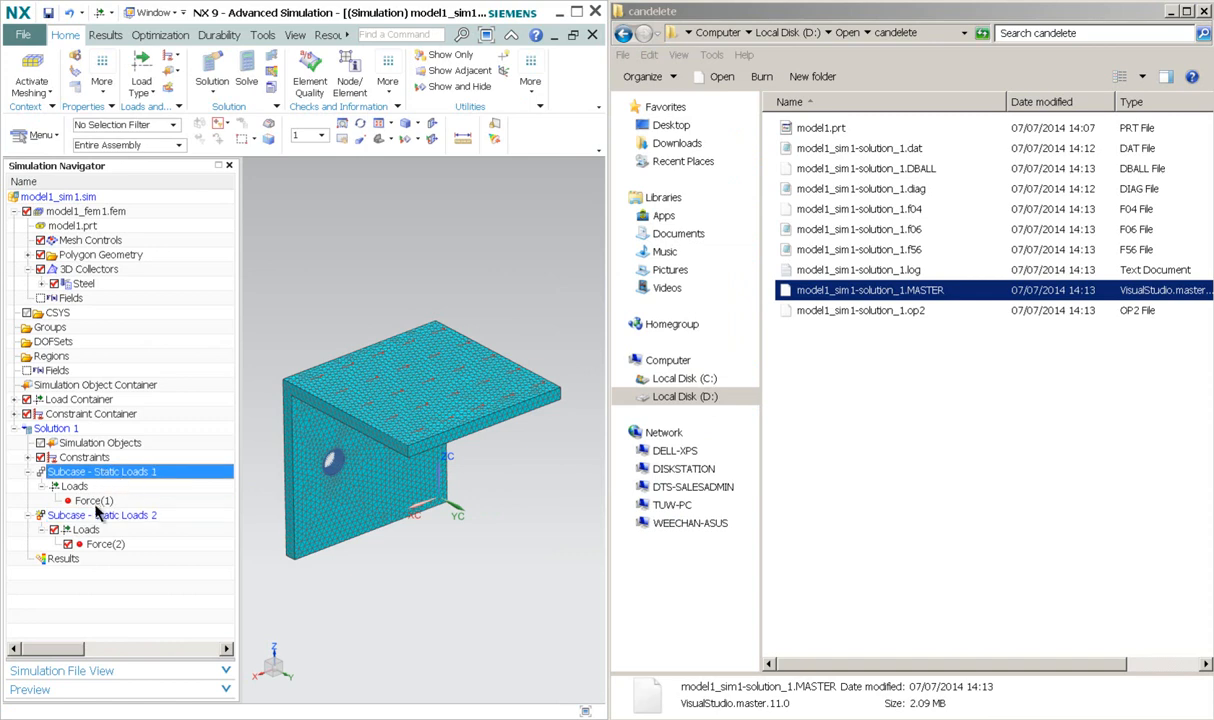
pyautogui.click(98, 502)
pyautogui.doubleClick(102, 471)
pyautogui.click(100, 500)
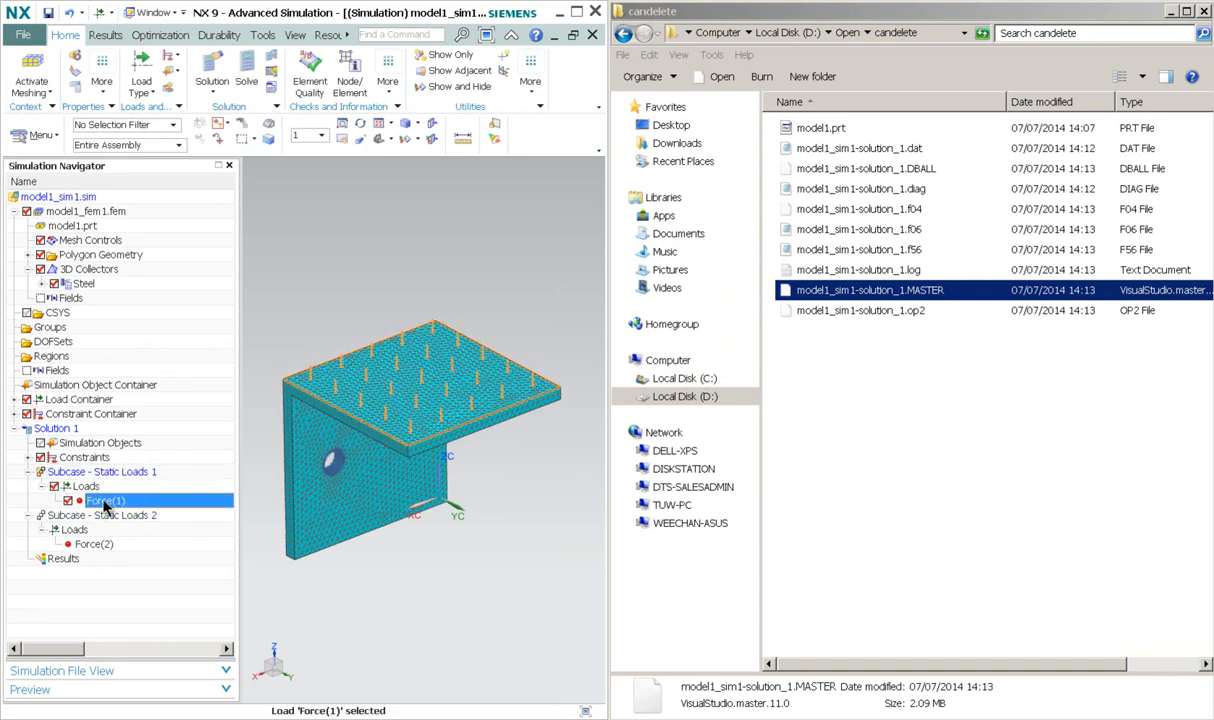
pyautogui.doubleClick(100, 515)
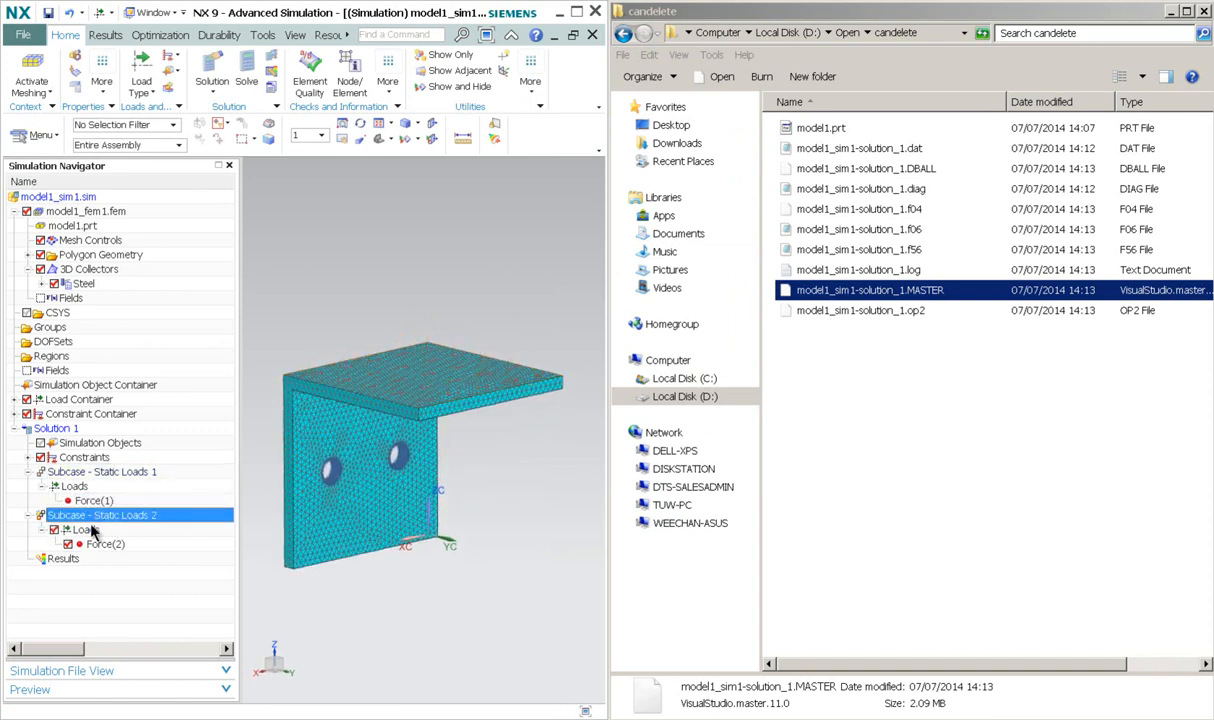
pyautogui.click(95, 543)
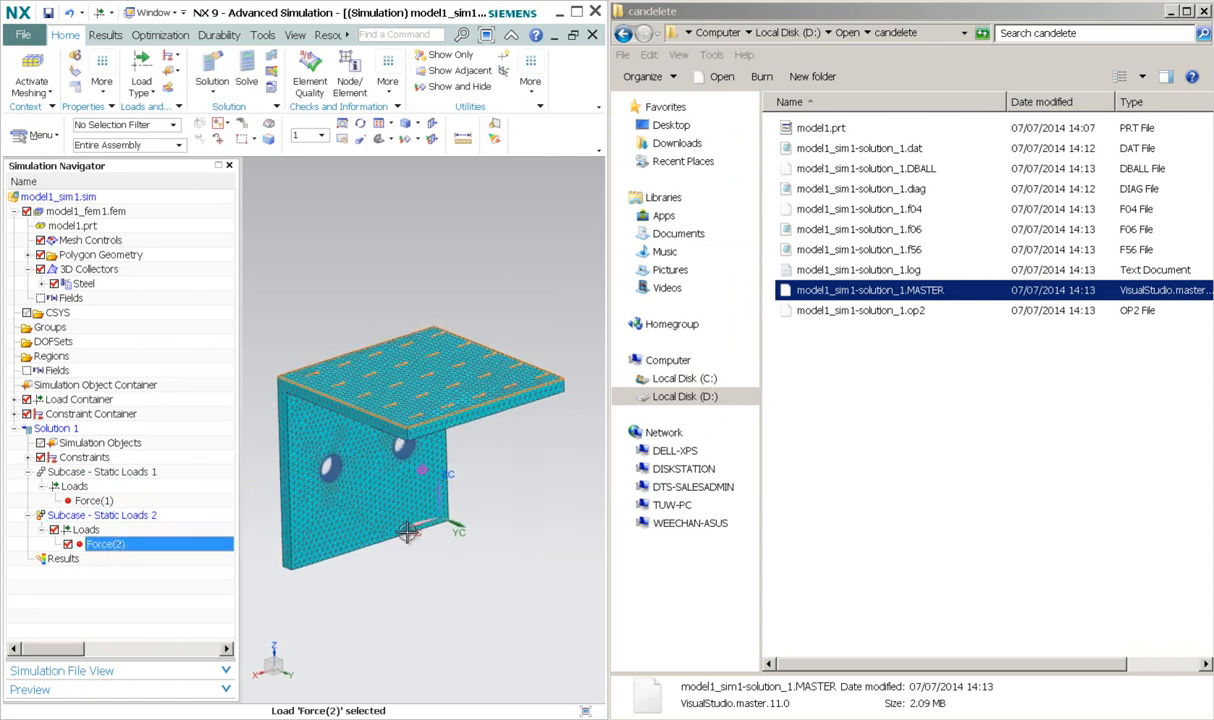
pyautogui.click(115, 512)
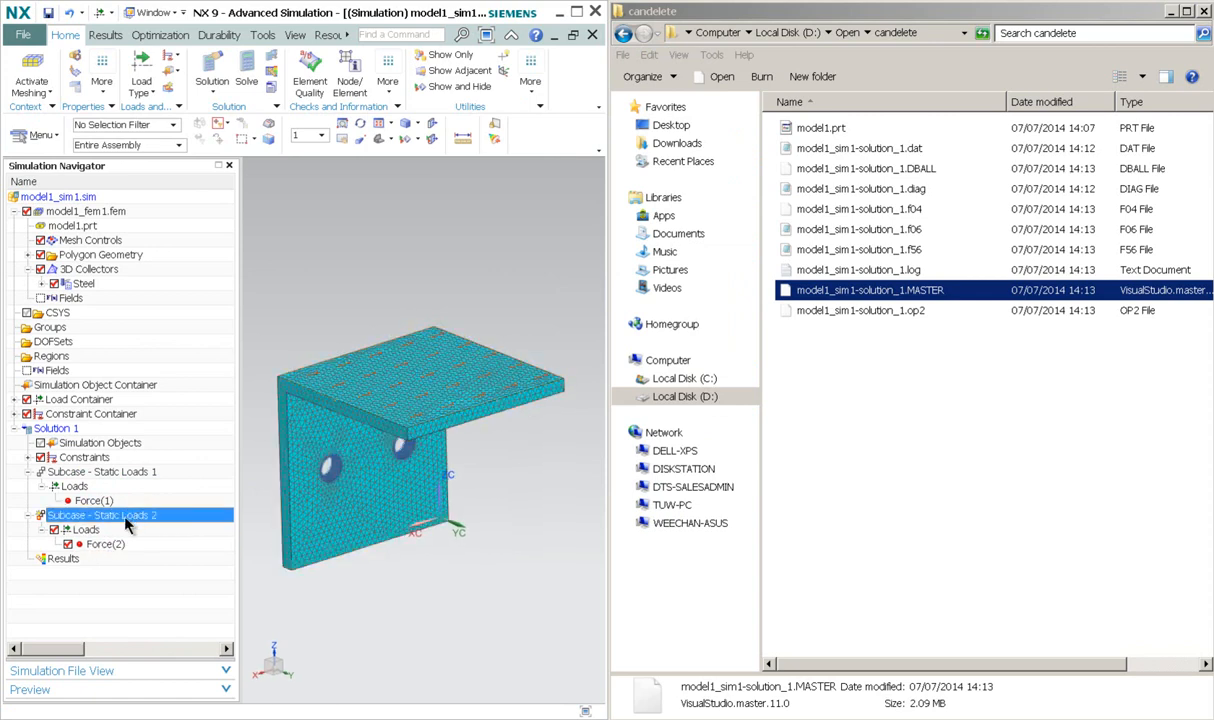
# Step: Run Solve on Solution 1 with Submit set to Write Solver Input File and Model Setup Check enabled
pyautogui.click(67, 431)
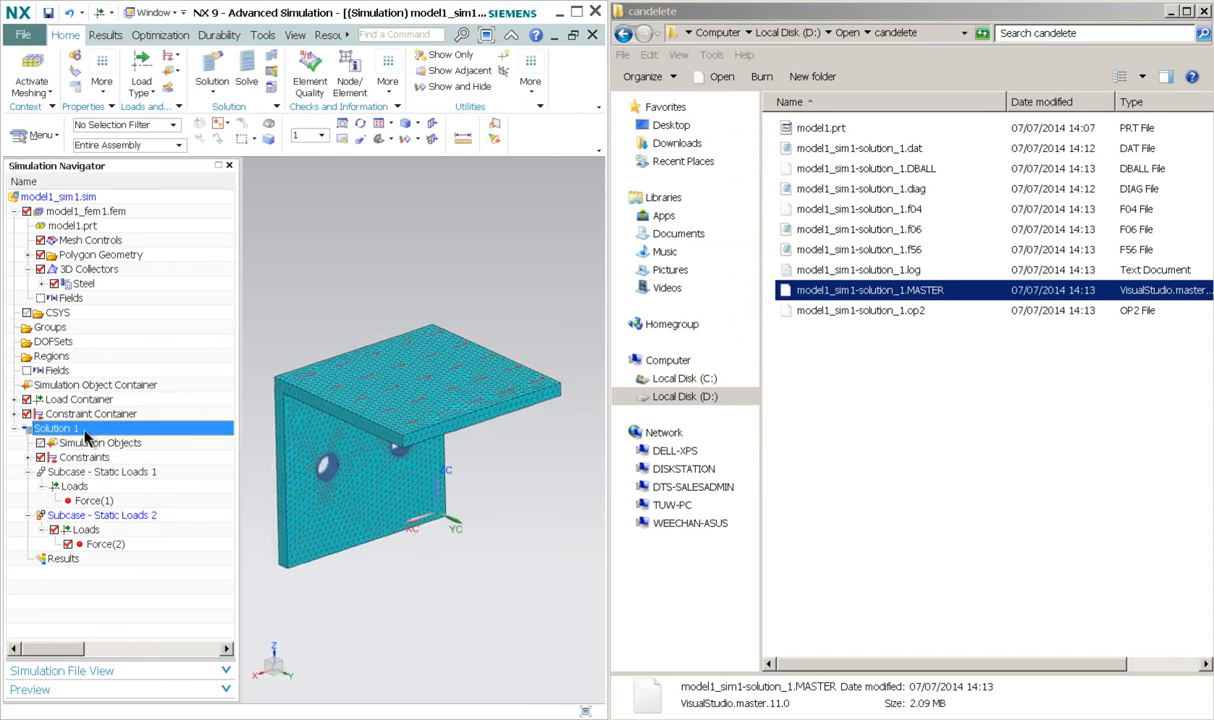
pyautogui.rightClick(86, 428)
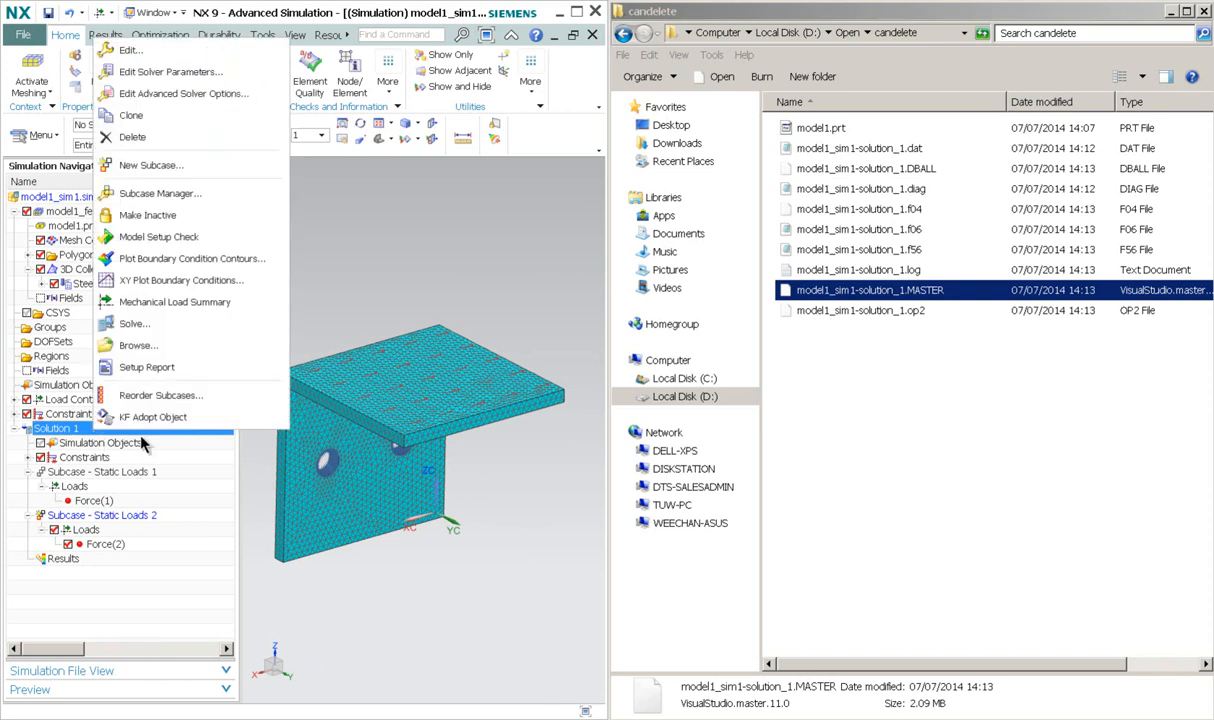
pyautogui.click(170, 325)
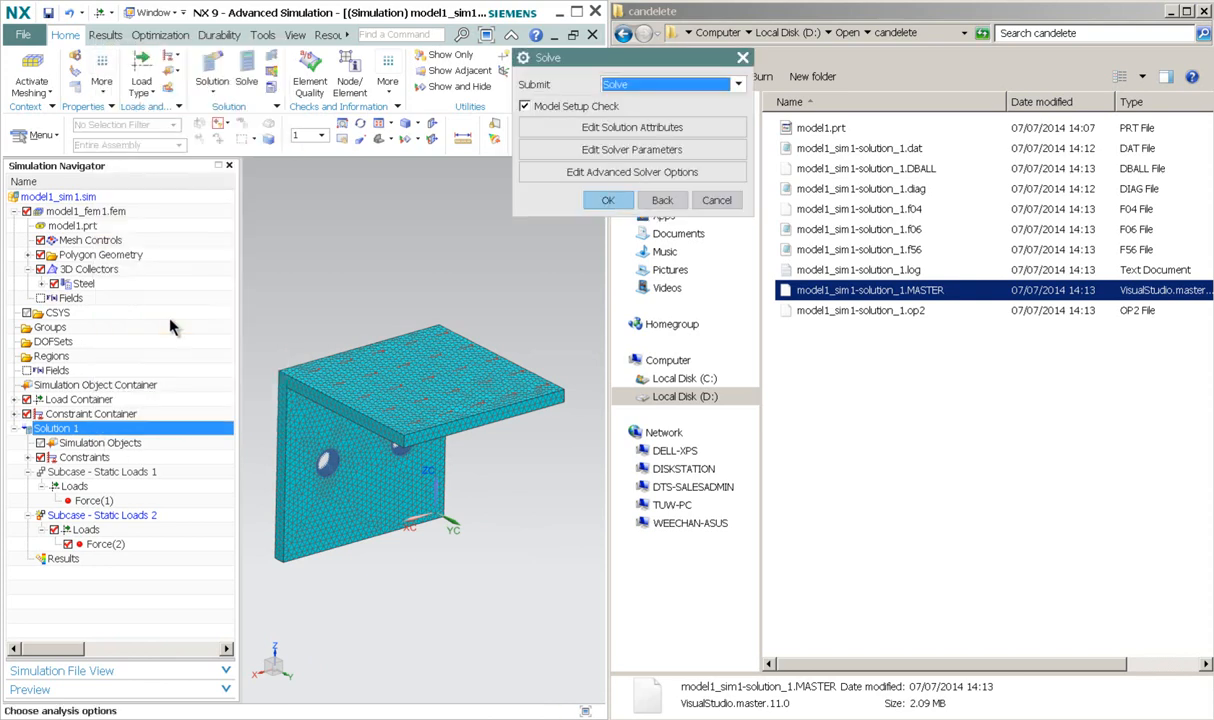
pyautogui.click(674, 92)
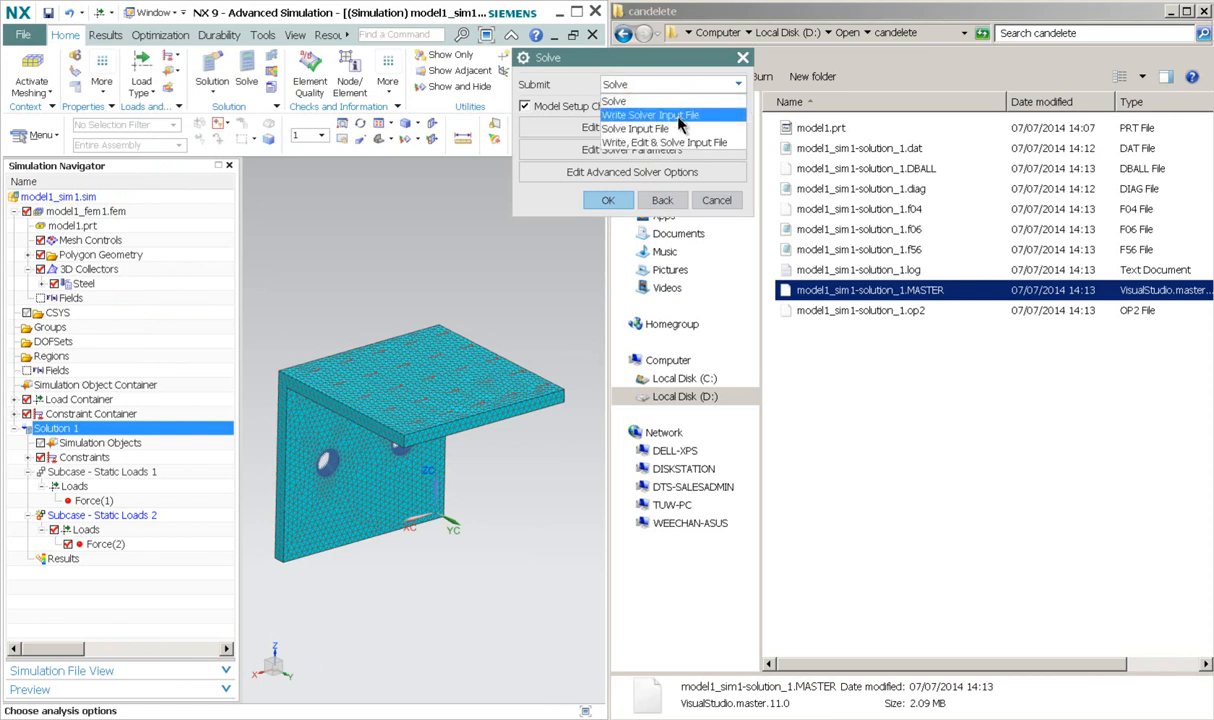
pyautogui.click(680, 118)
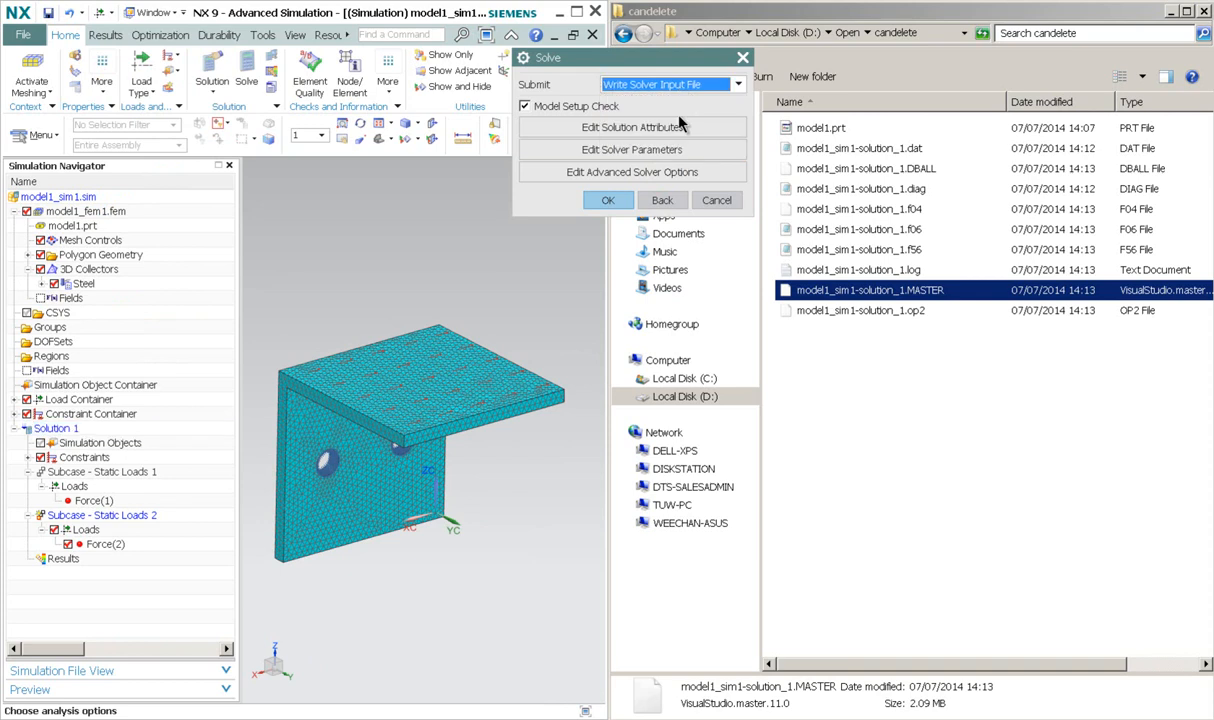
pyautogui.click(610, 201)
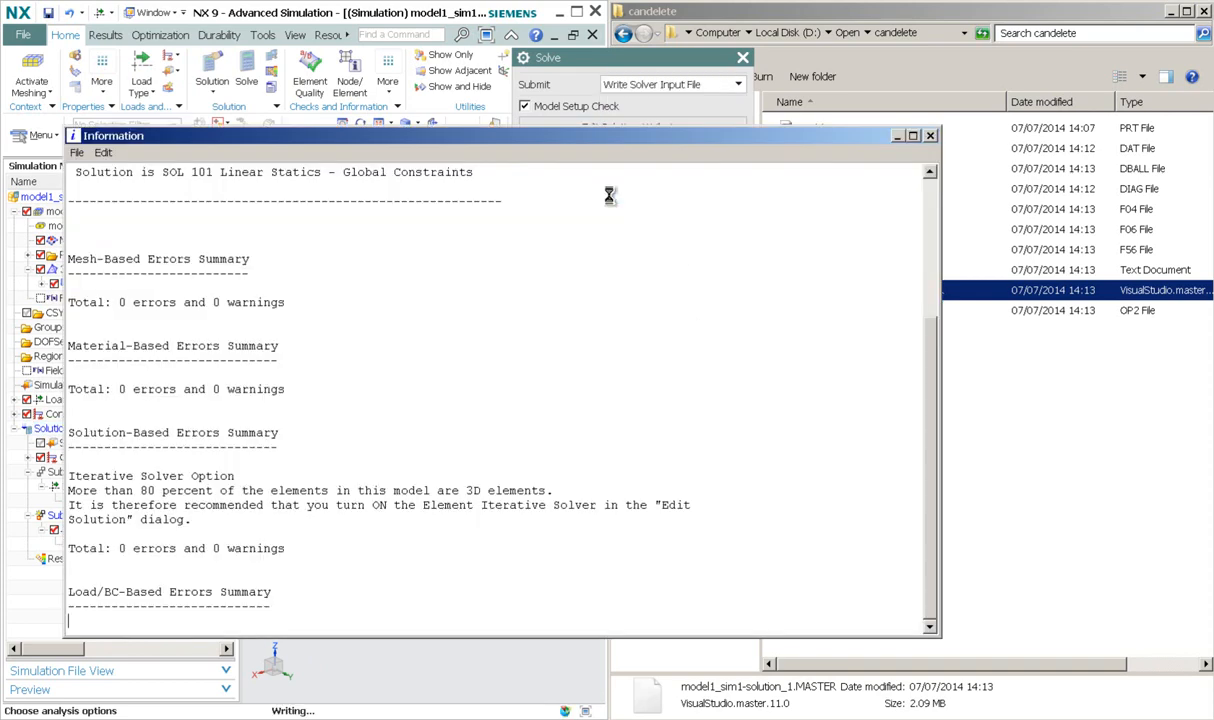
# Step: Check the solver input file model1_sim1-solution_1.dat in the candelete folder and return to the Information window
pyautogui.click(1023, 130)
pyautogui.click(1020, 154)
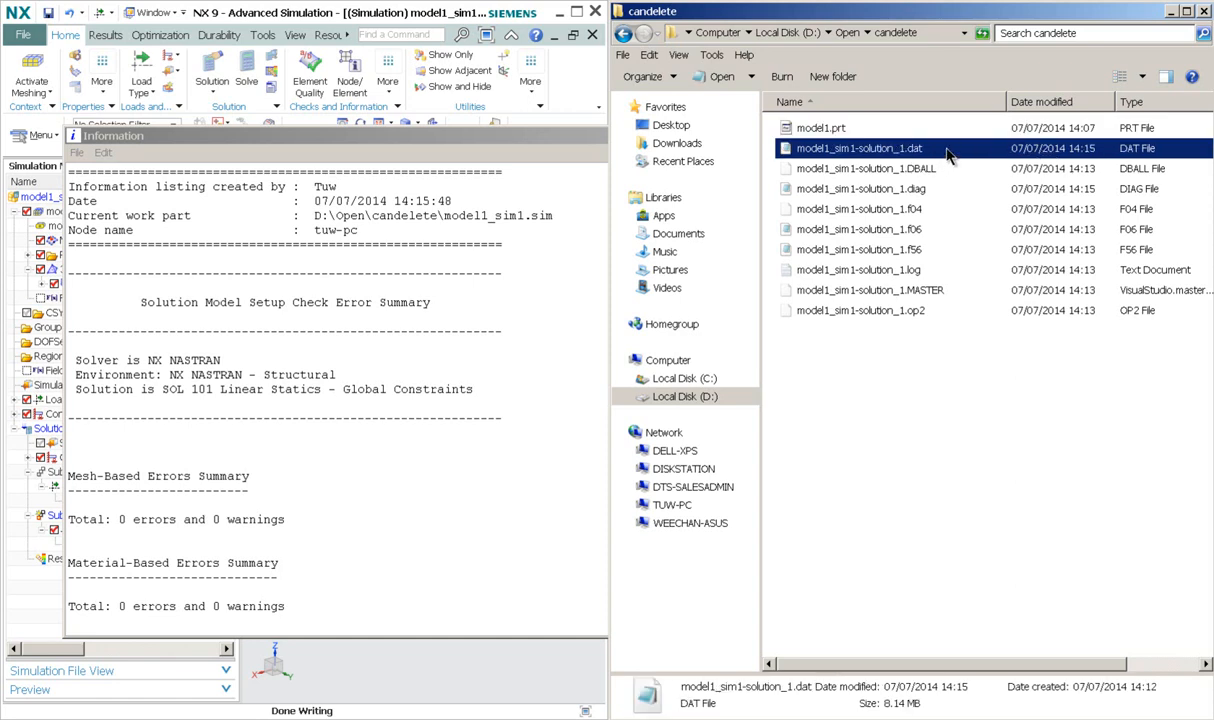
pyautogui.click(552, 188)
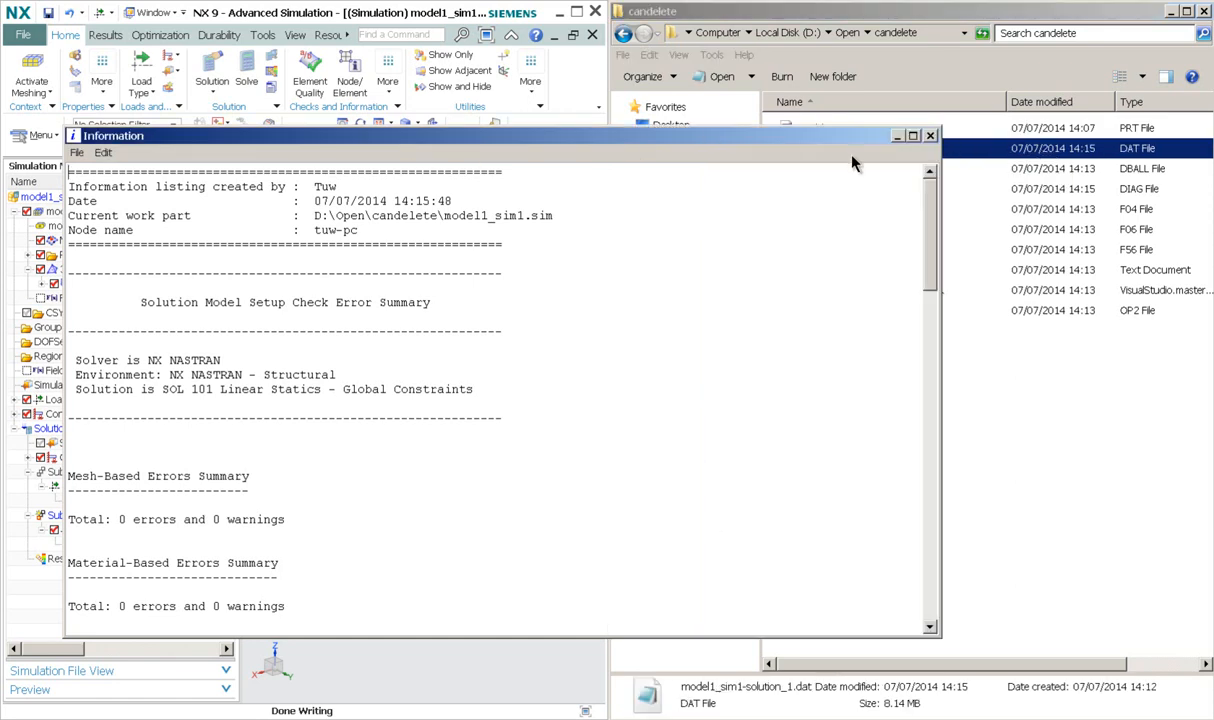
# Step: Close the Information window and open model1_sim1-solution_1.dat from the candelete folder in Notepad++
pyautogui.click(931, 135)
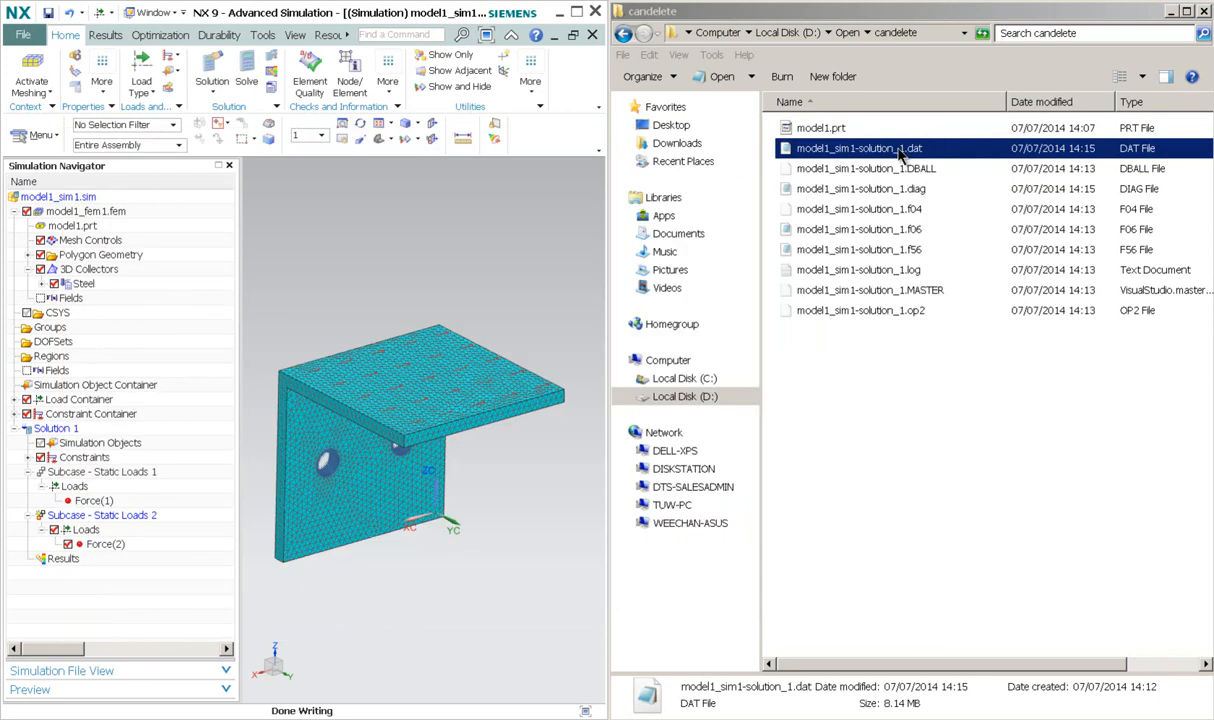
pyautogui.rightClick(866, 148)
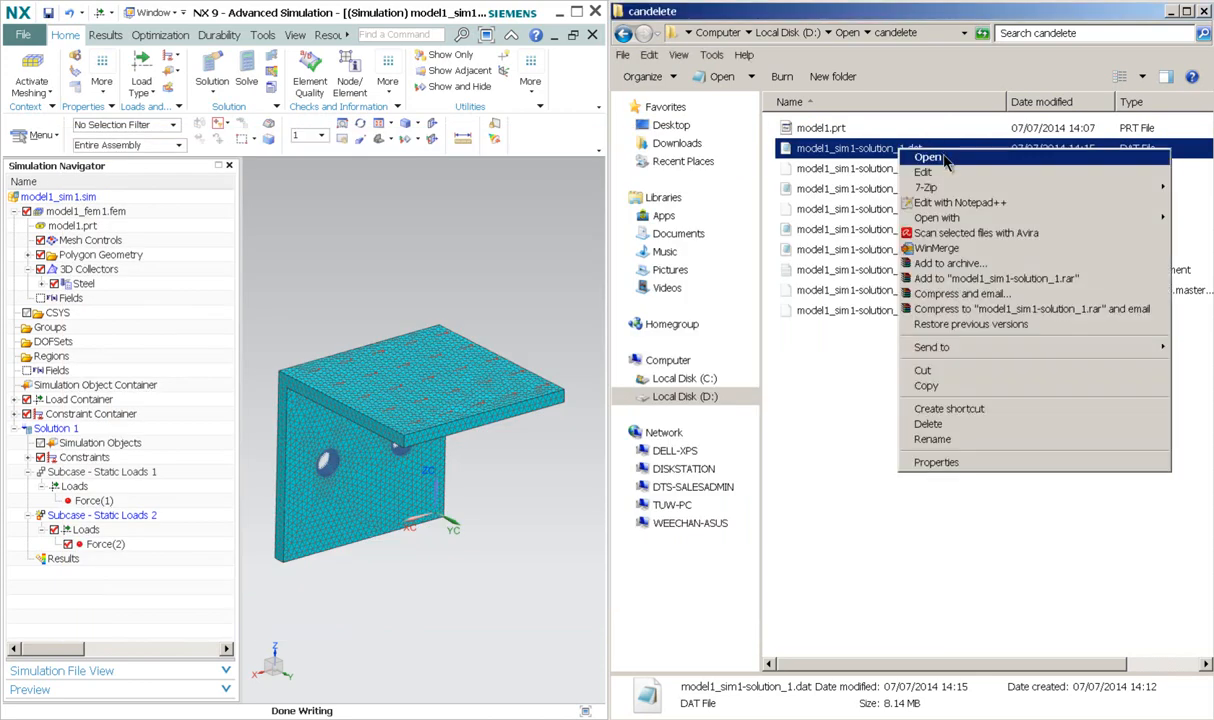
pyautogui.click(920, 205)
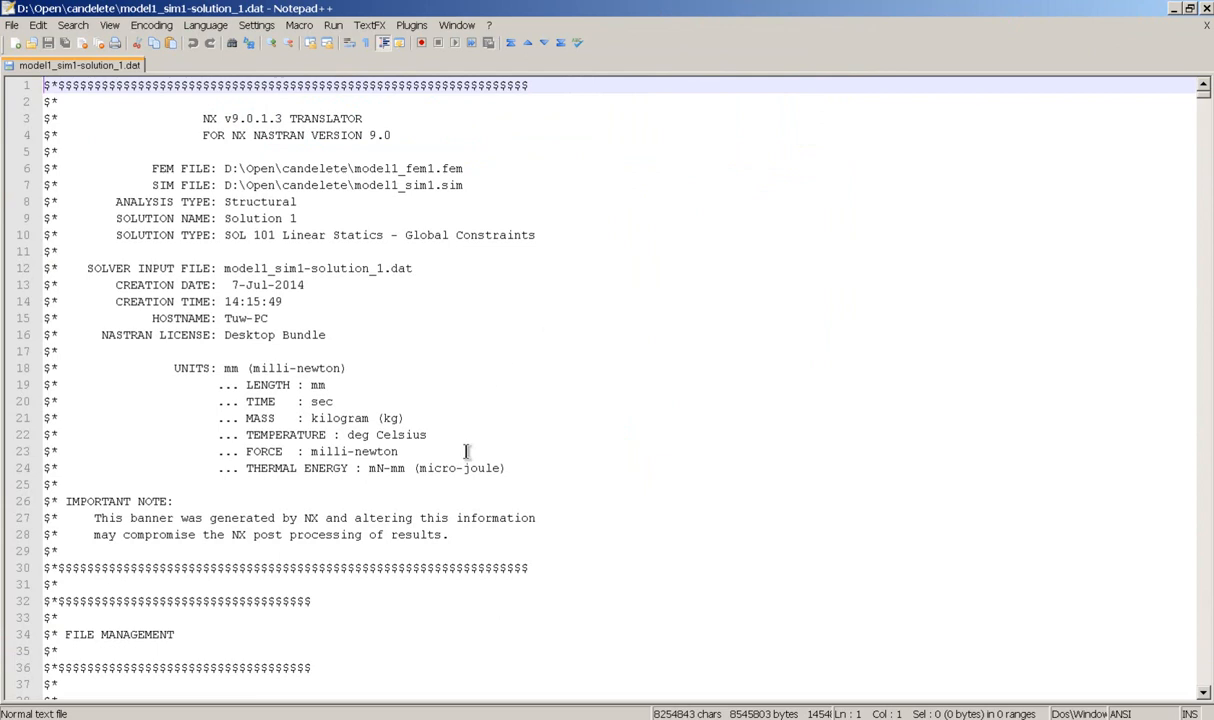
# Step: Examine the header banner and the Case Control section of the solver input file, including both subcase definitions
pyautogui.scroll(-17, 368, 455)
pyautogui.moveTo(45, 251); pyautogui.dragTo(102, 286)
pyautogui.moveTo(46, 318); pyautogui.dragTo(311, 350)
pyautogui.scroll(17, 348, 314)
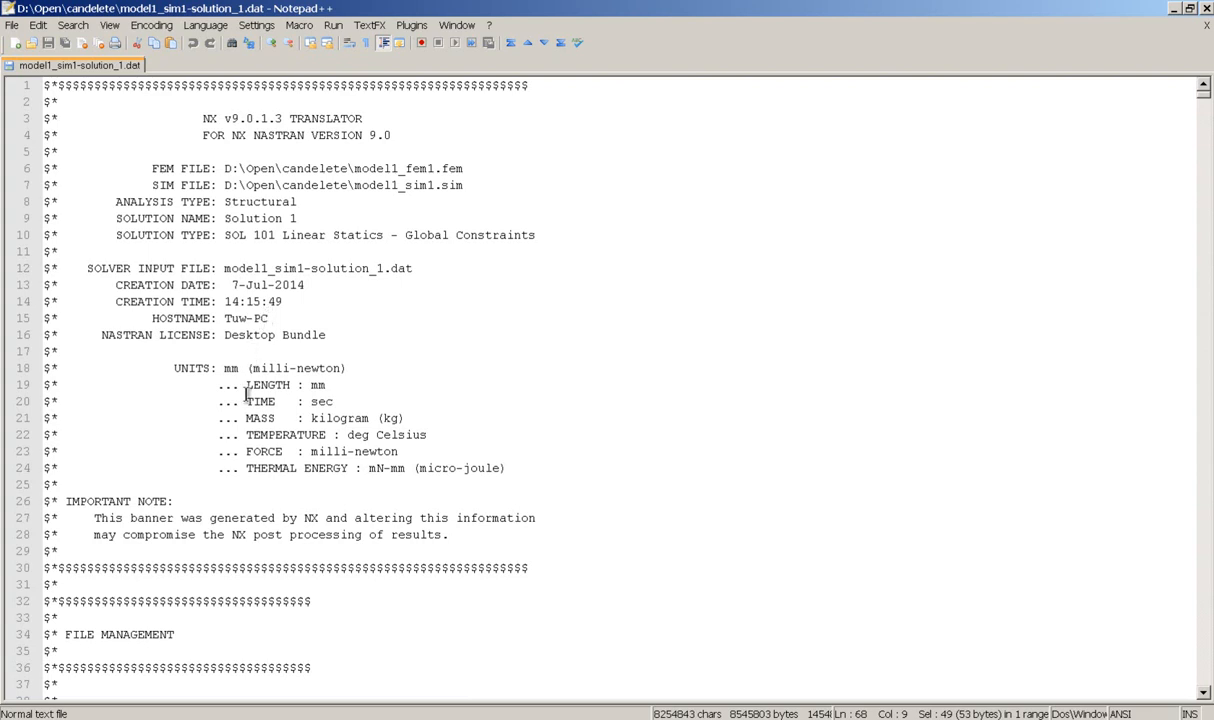
pyautogui.scroll(-10, 265, 420)
pyautogui.scroll(10, 270, 468)
pyautogui.moveTo(57, 87); pyautogui.dragTo(244, 401)
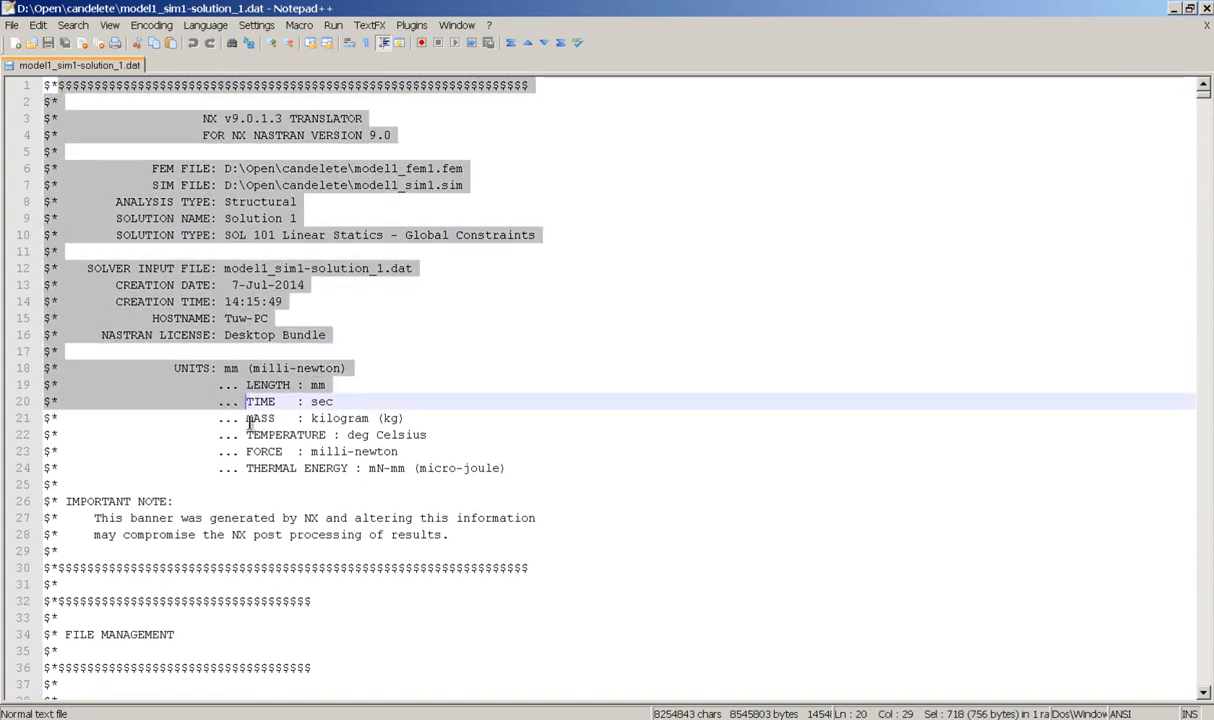
pyautogui.scroll(-14, 240, 430)
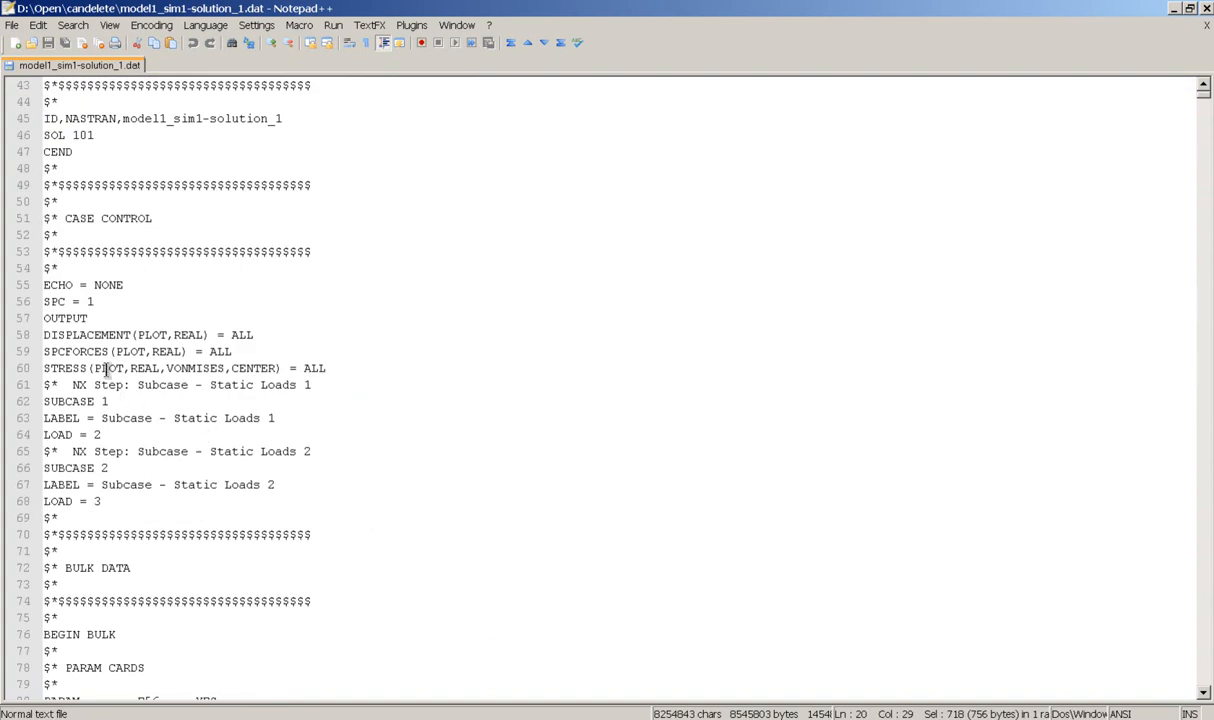
pyautogui.moveTo(64, 266); pyautogui.dragTo(168, 522)
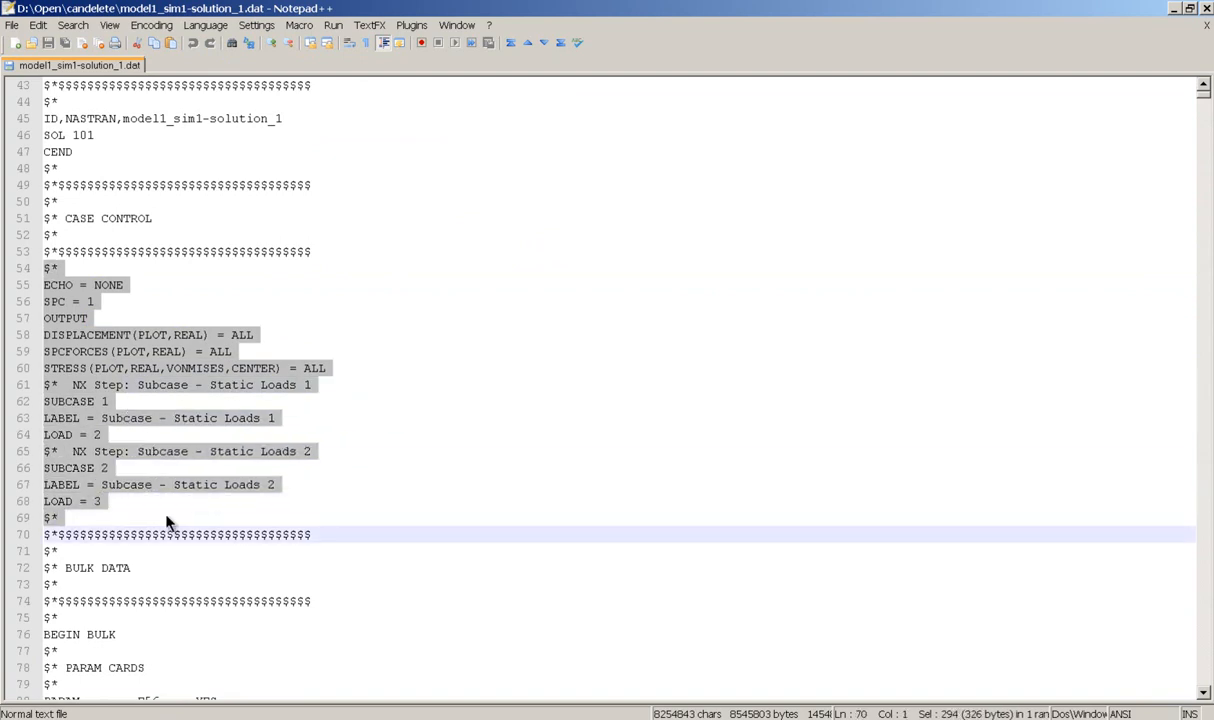
pyautogui.click(175, 505)
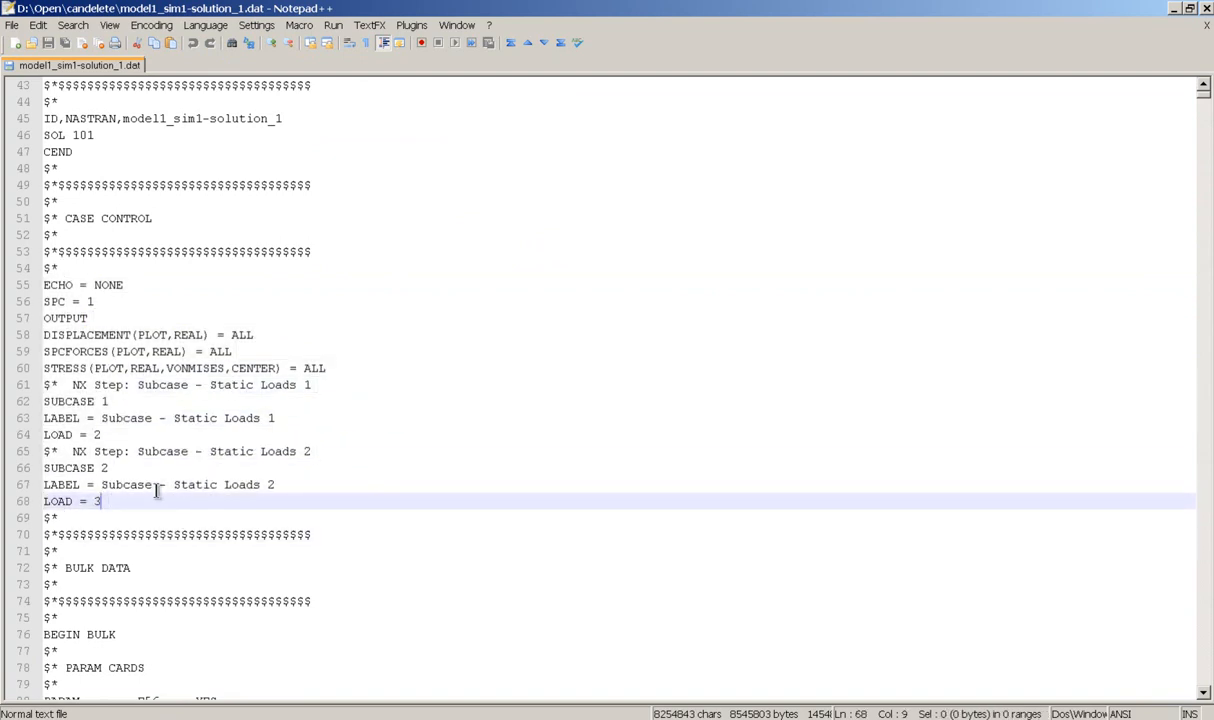
# Step: Review the units block in the header, the output requests, and the SUBCASE 1 and SUBCASE 2 entries
pyautogui.scroll(14, 200, 343)
pyautogui.scroll(-3, 225, 345)
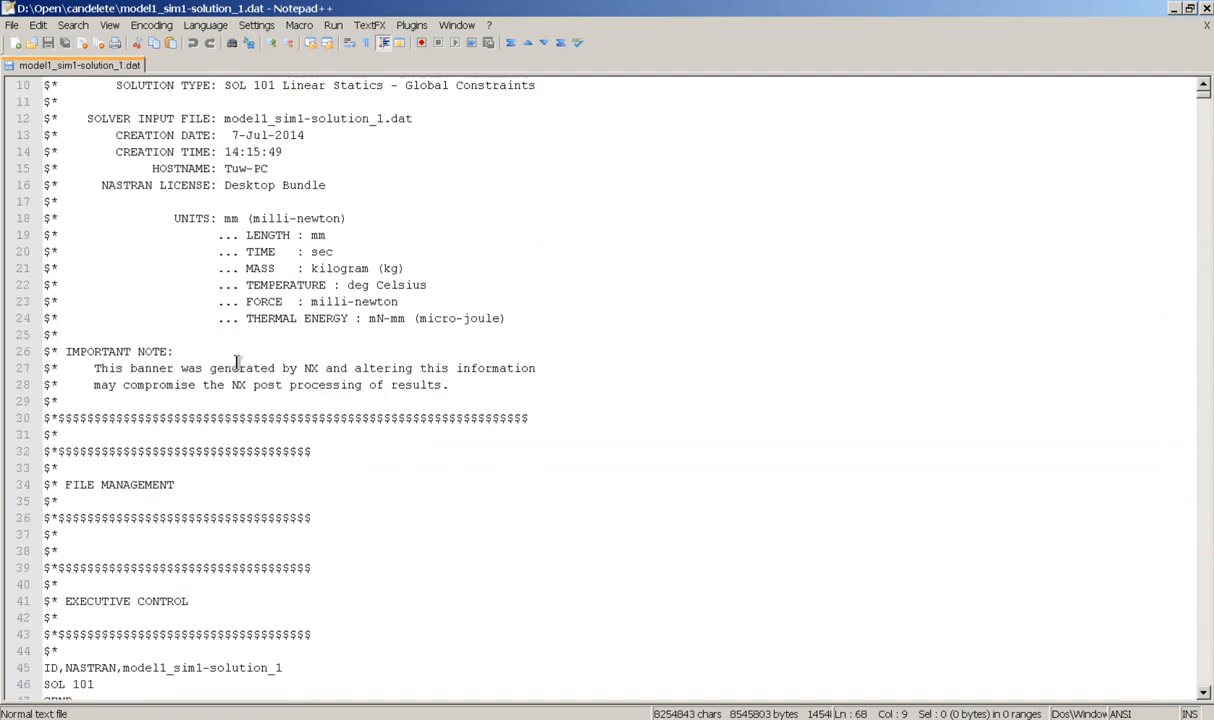
pyautogui.scroll(3, 244, 351)
pyautogui.moveTo(174, 268); pyautogui.dragTo(507, 368)
pyautogui.scroll(-10, 461, 401)
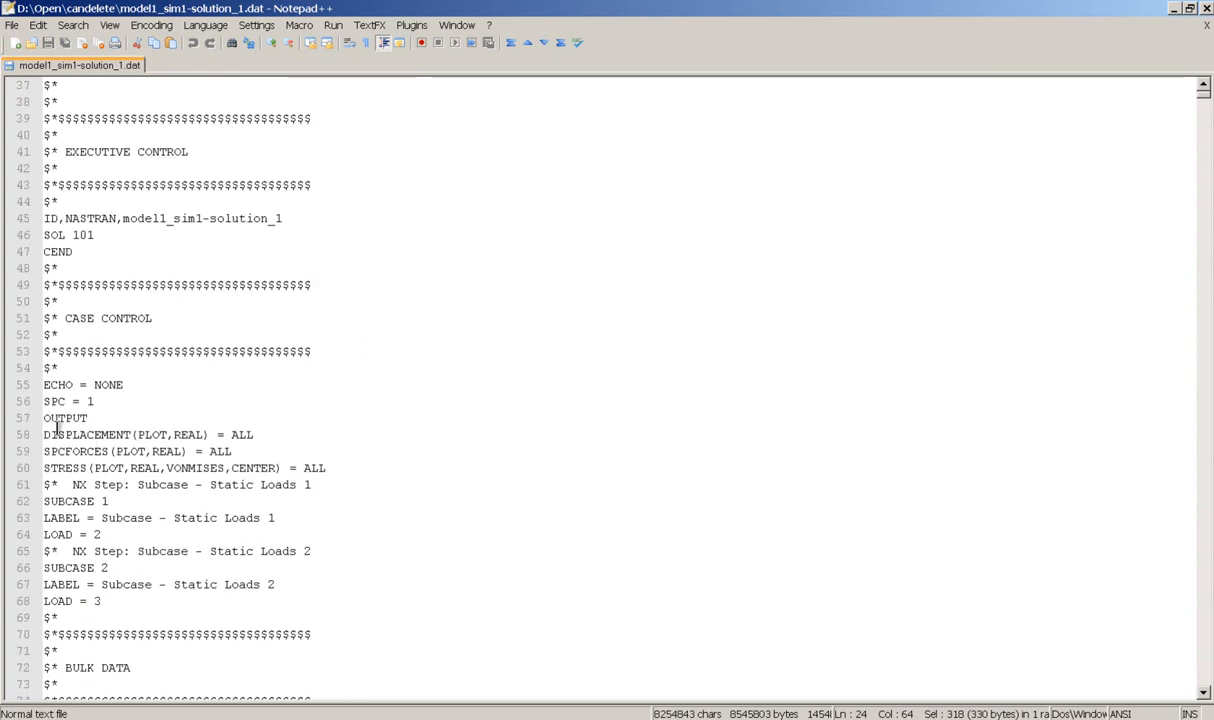
pyautogui.moveTo(45, 417); pyautogui.dragTo(284, 452)
pyautogui.scroll(-2, 268, 455)
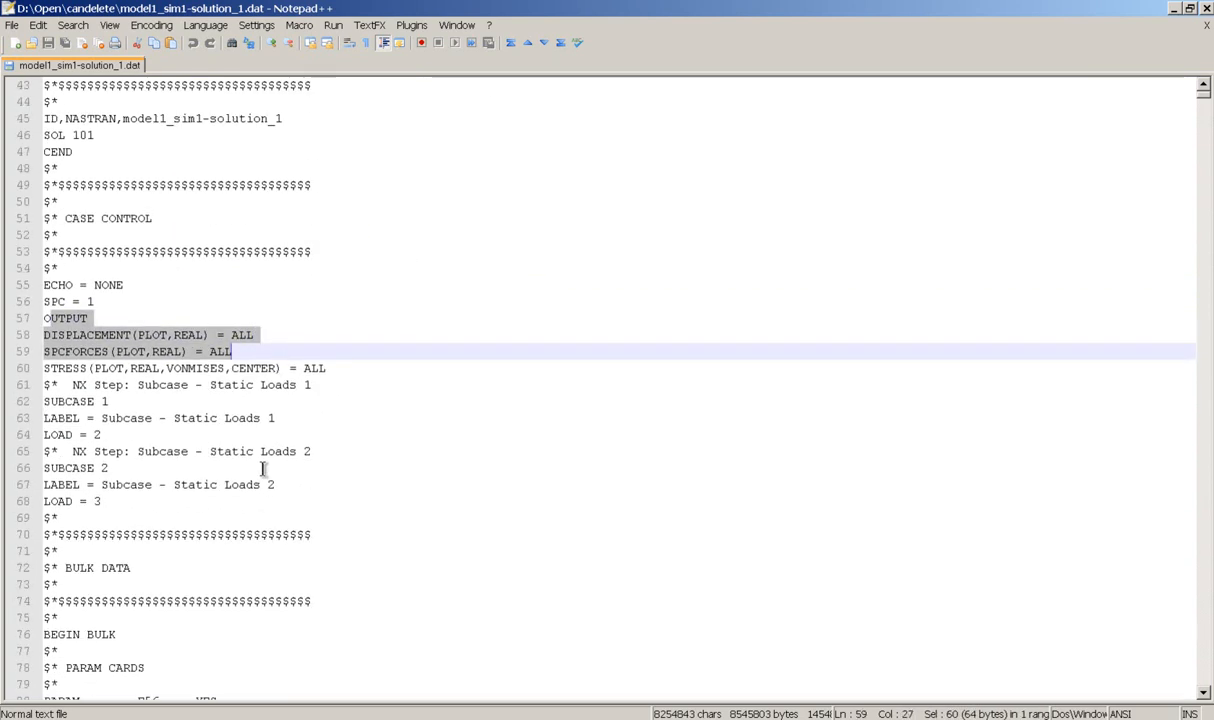
pyautogui.moveTo(44, 401); pyautogui.dragTo(339, 450)
pyautogui.moveTo(44, 467); pyautogui.dragTo(168, 510)
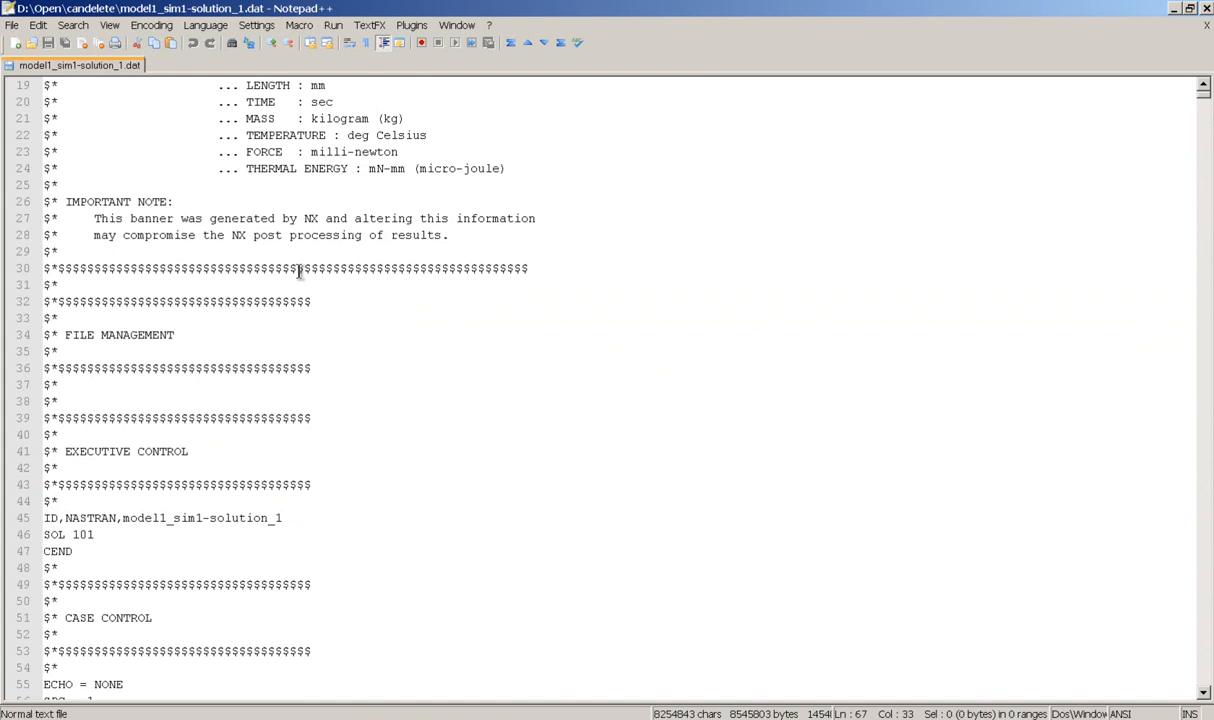
pyautogui.scroll(6, 270, 320)
pyautogui.scroll(-14, 258, 325)
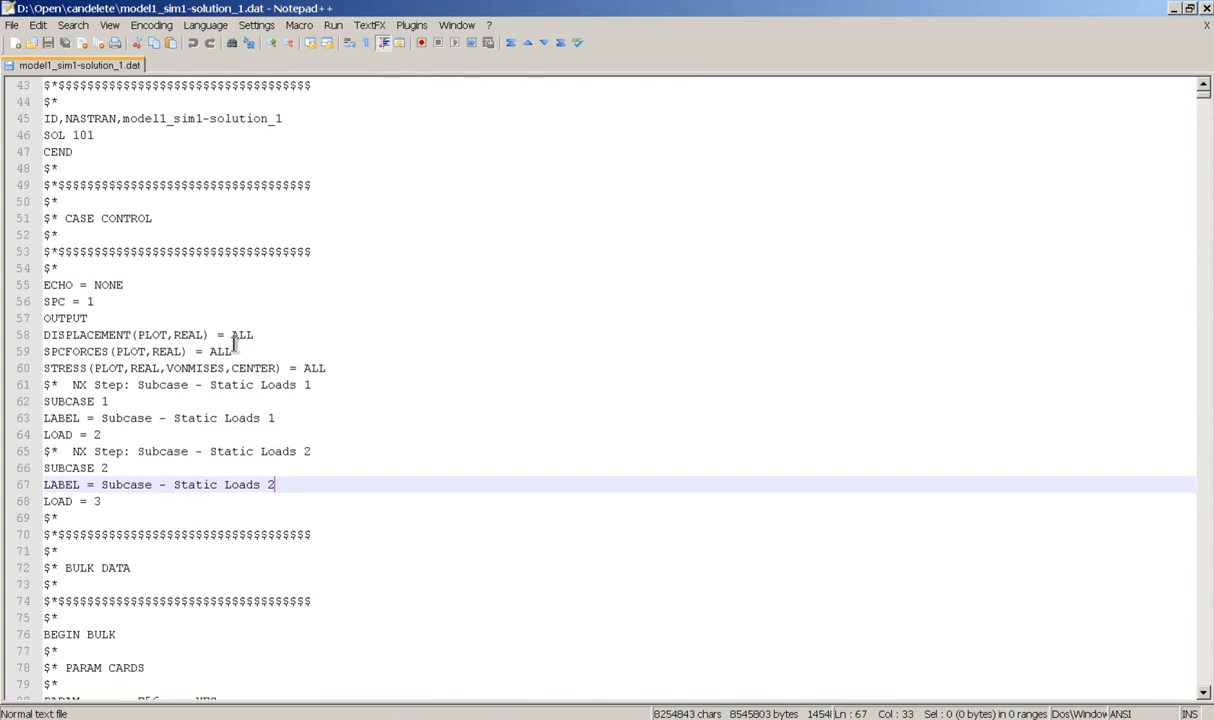
# Step: Examine the $ comment lines from the start of the file through the Executive Control heading
pyautogui.click(106, 268)
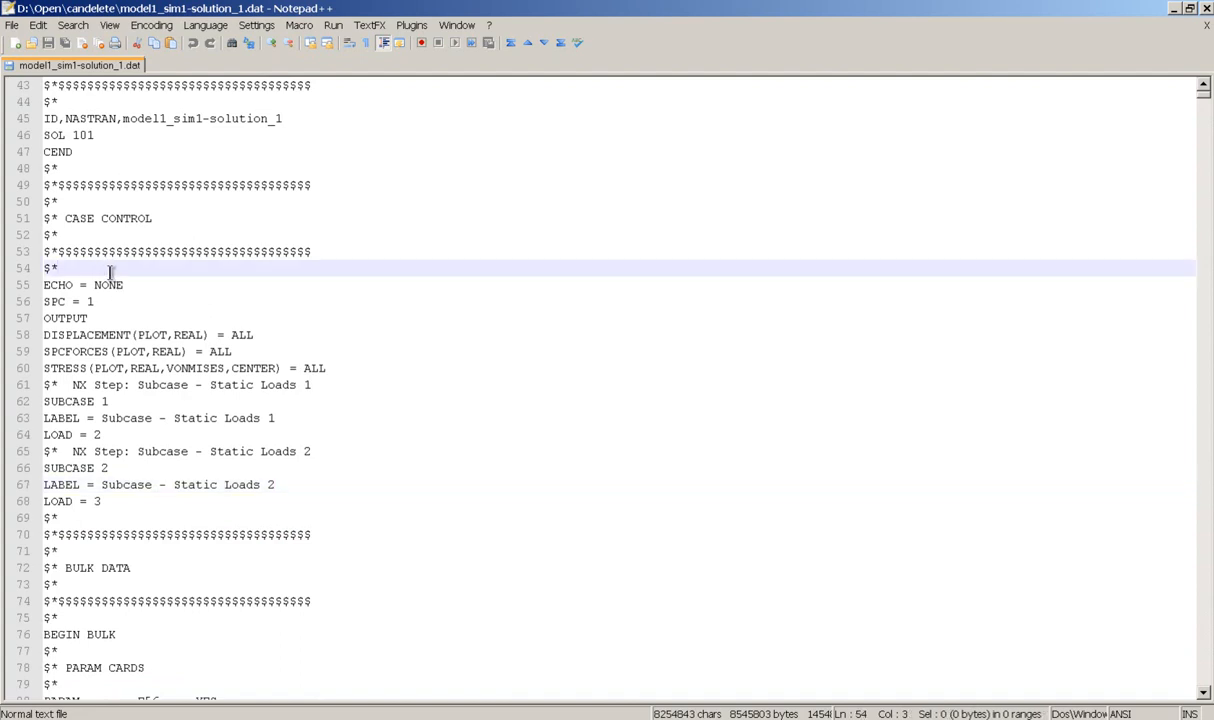
pyautogui.scroll(3, 110, 272)
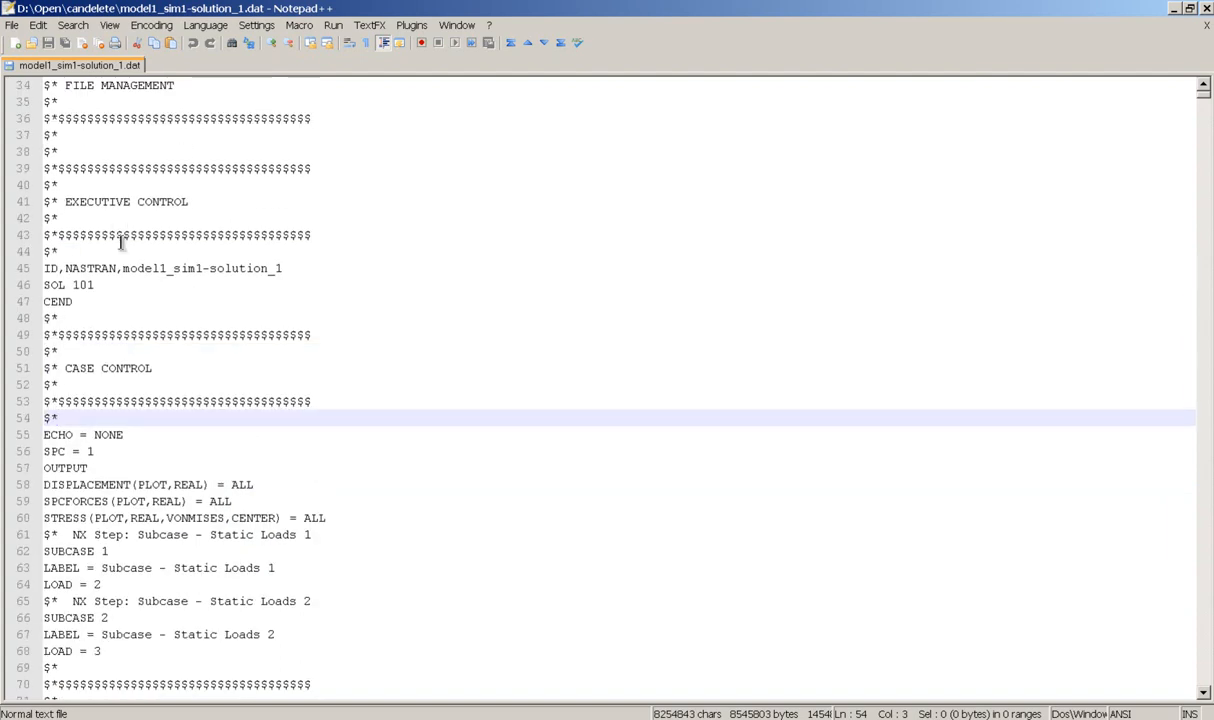
pyautogui.click(93, 252)
pyautogui.scroll(11, 99, 262)
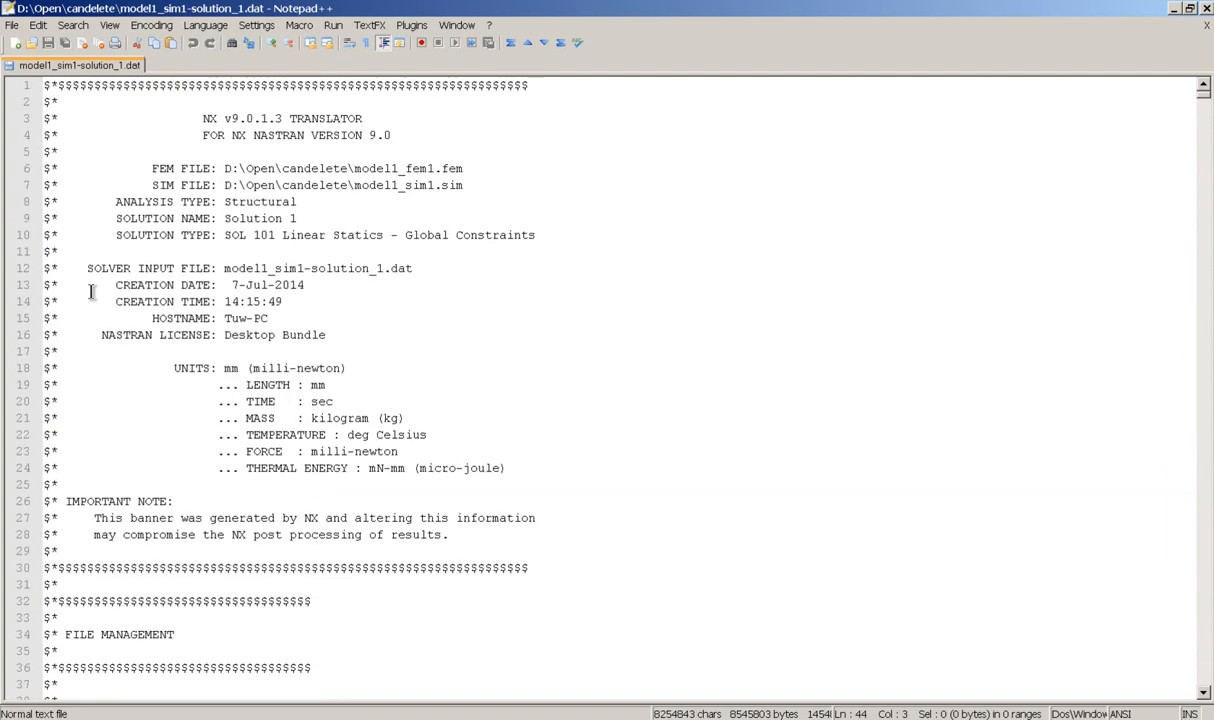
pyautogui.moveTo(44, 85); pyautogui.dragTo(51, 85)
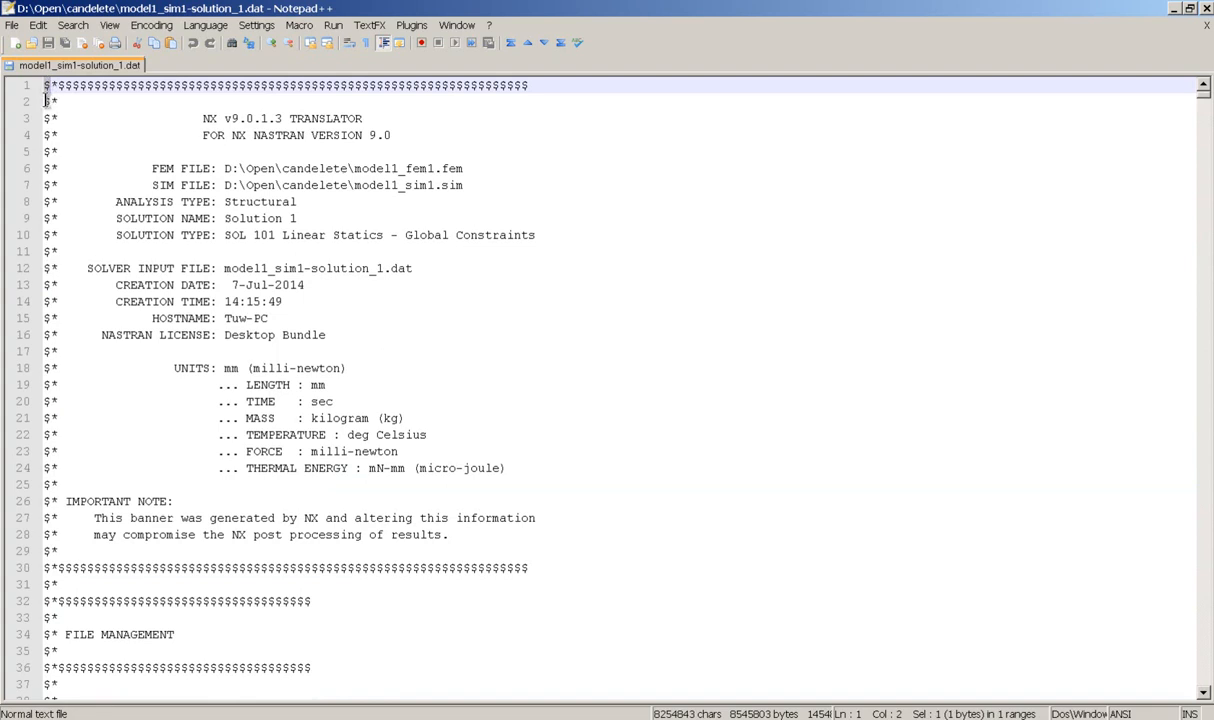
pyautogui.click(45, 101)
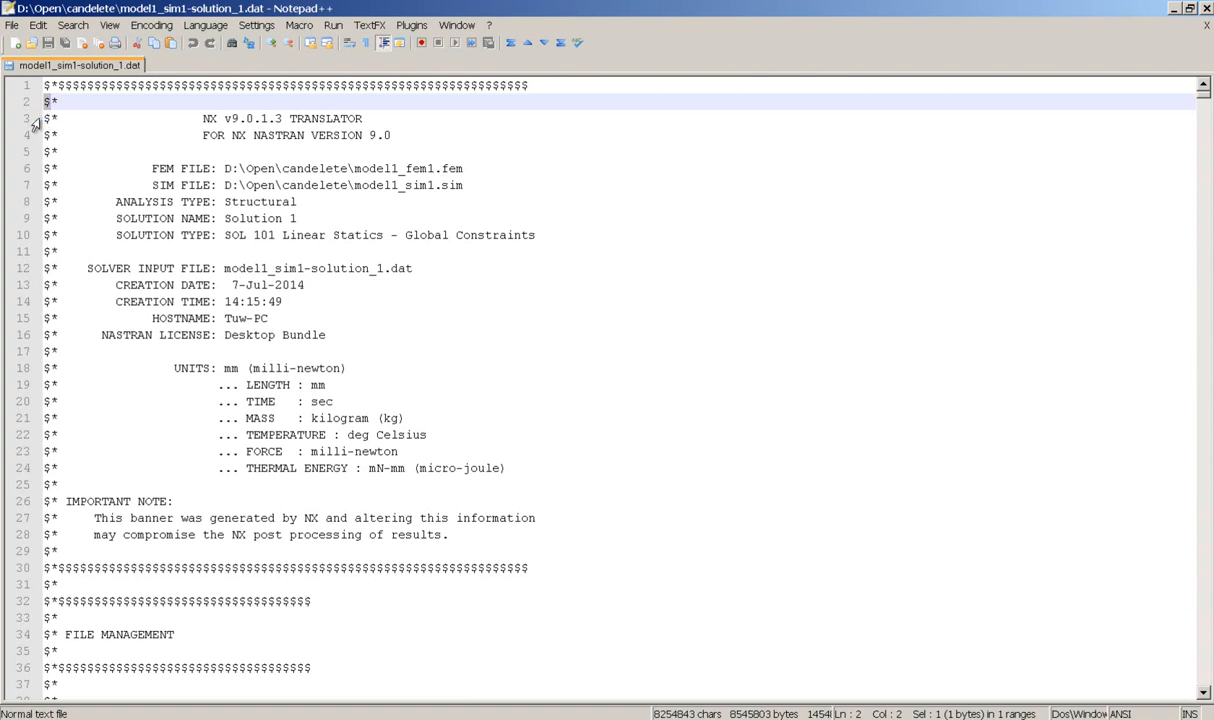
pyautogui.moveTo(44, 118); pyautogui.dragTo(51, 118)
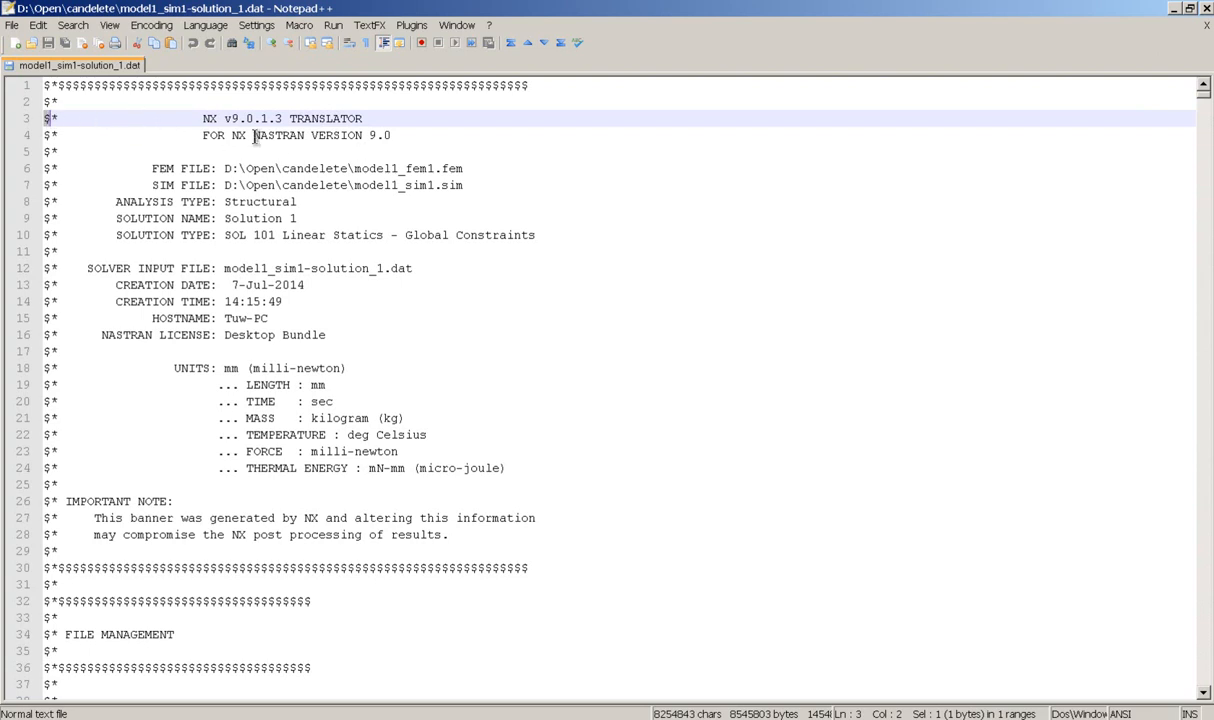
pyautogui.moveTo(203, 119); pyautogui.dragTo(408, 115)
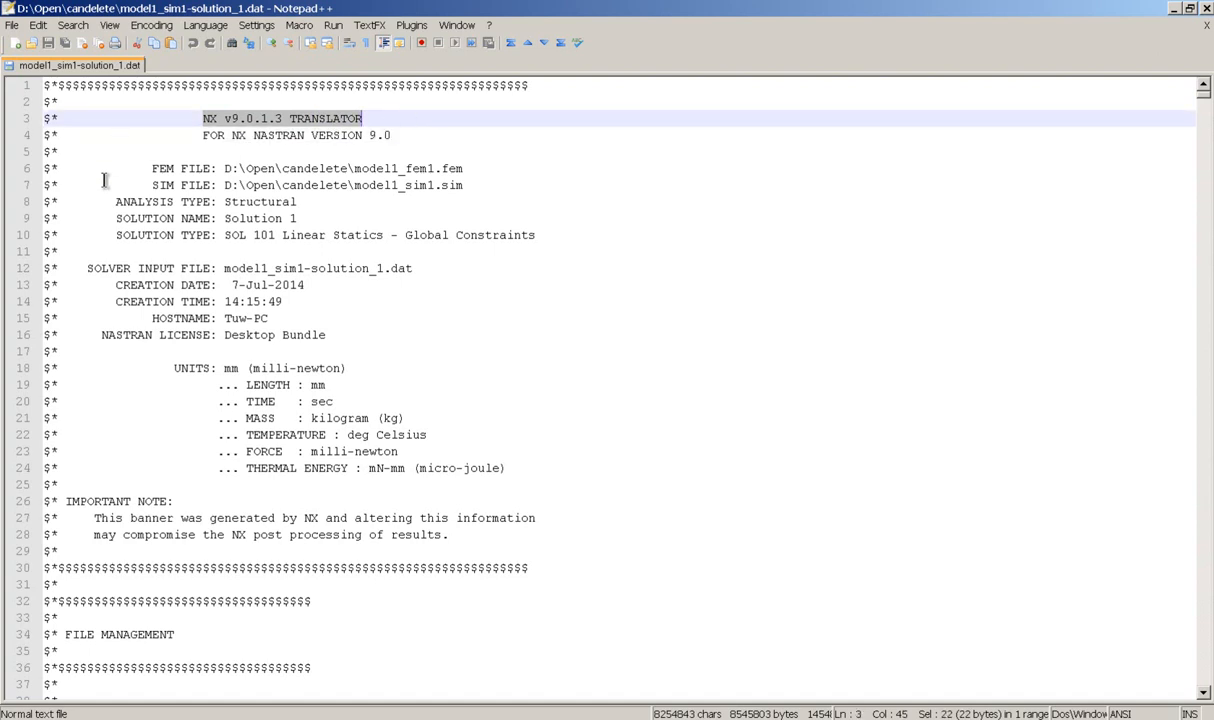
pyautogui.scroll(-5, 131, 408)
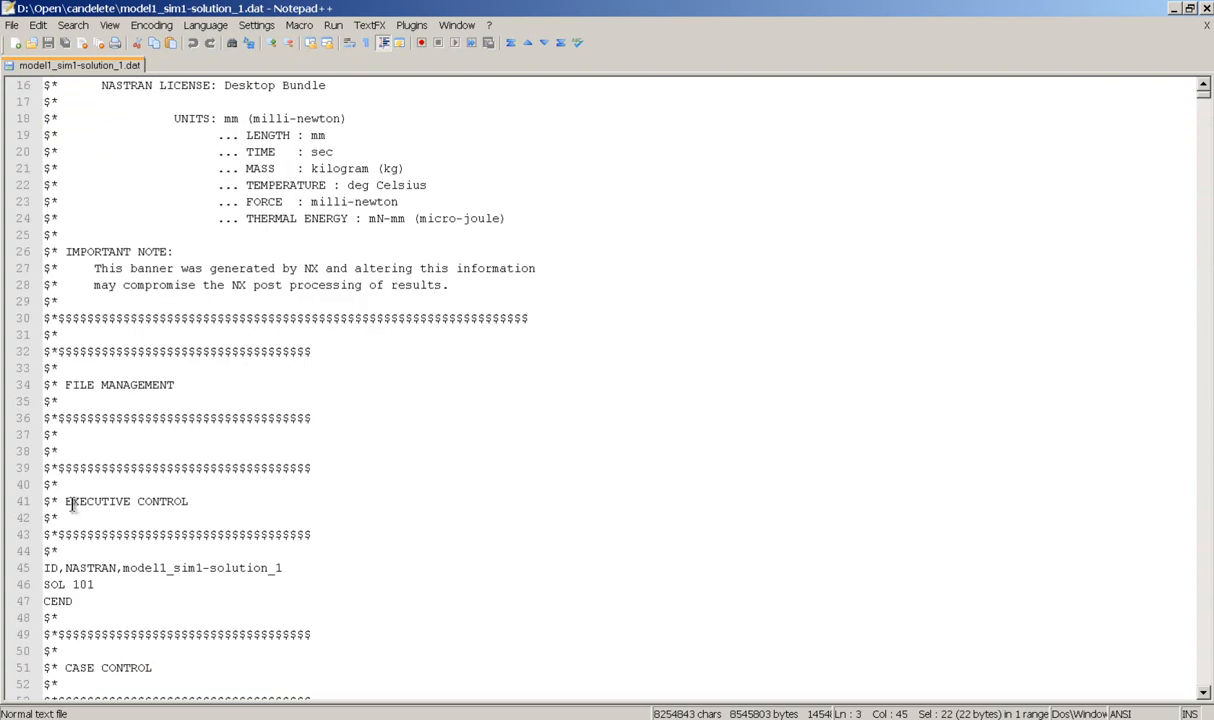
pyautogui.moveTo(66, 552); pyautogui.dragTo(40, 74)
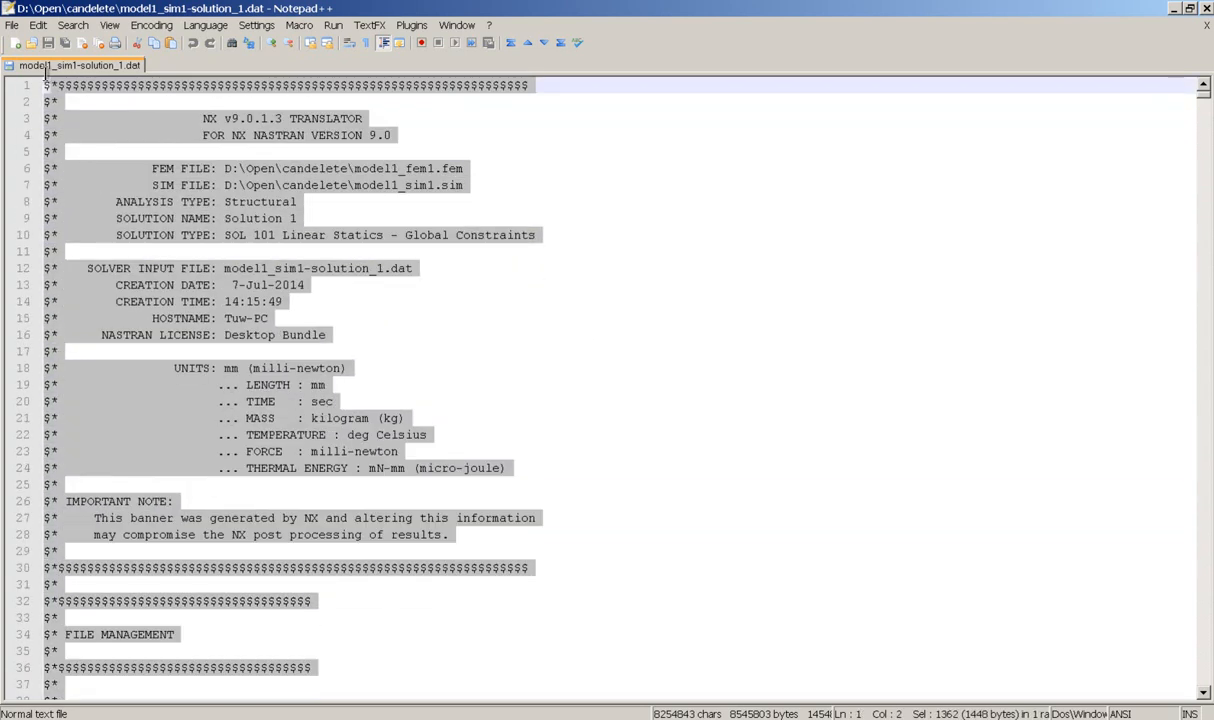
pyautogui.scroll(-3, 107, 368)
pyautogui.scroll(-4, 95, 400)
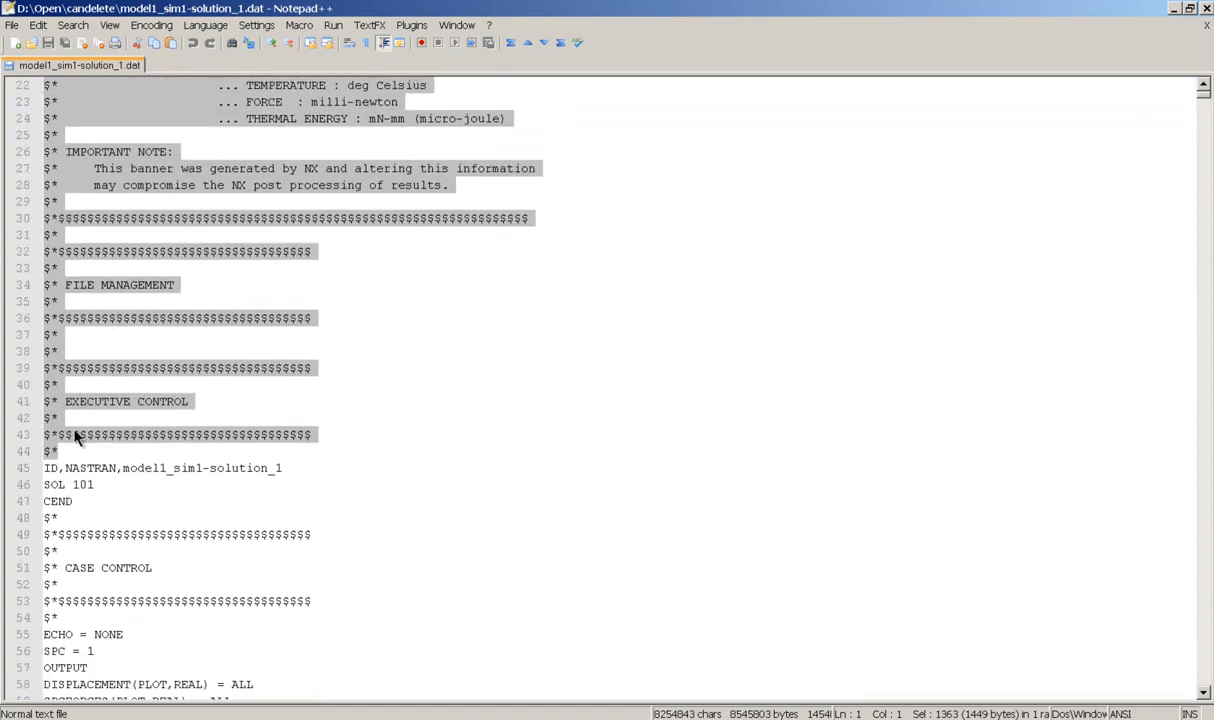
# Step: Insert a "Restart" line and the start of an "assign master='" line above the ID,NASTRAN line in the Executive Control section
pyautogui.click(68, 452)
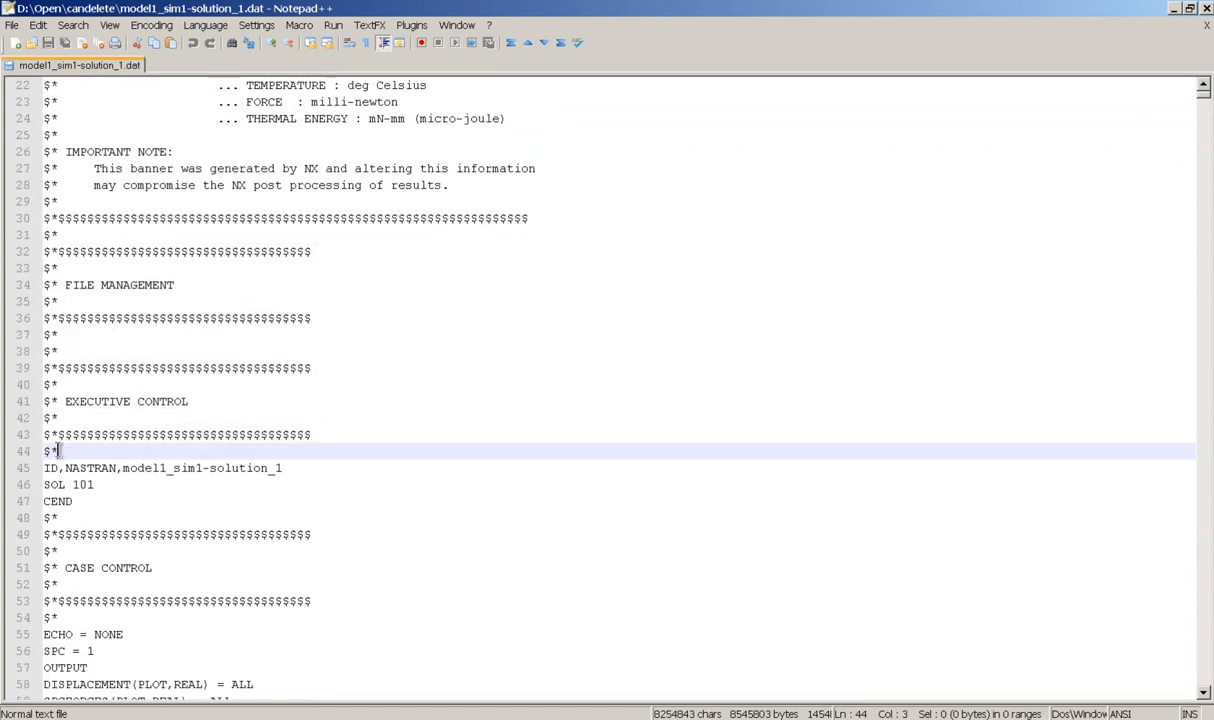
pyautogui.press('Return')
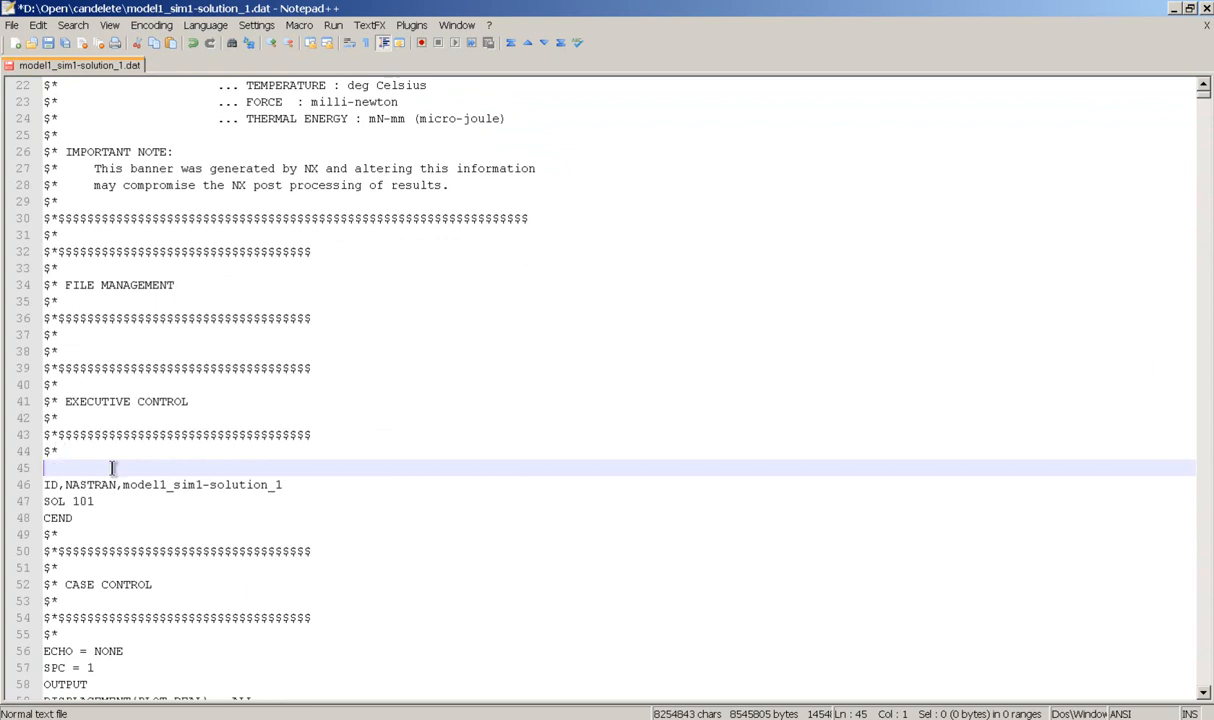
pyautogui.write('Restart')
pyautogui.press('Return')
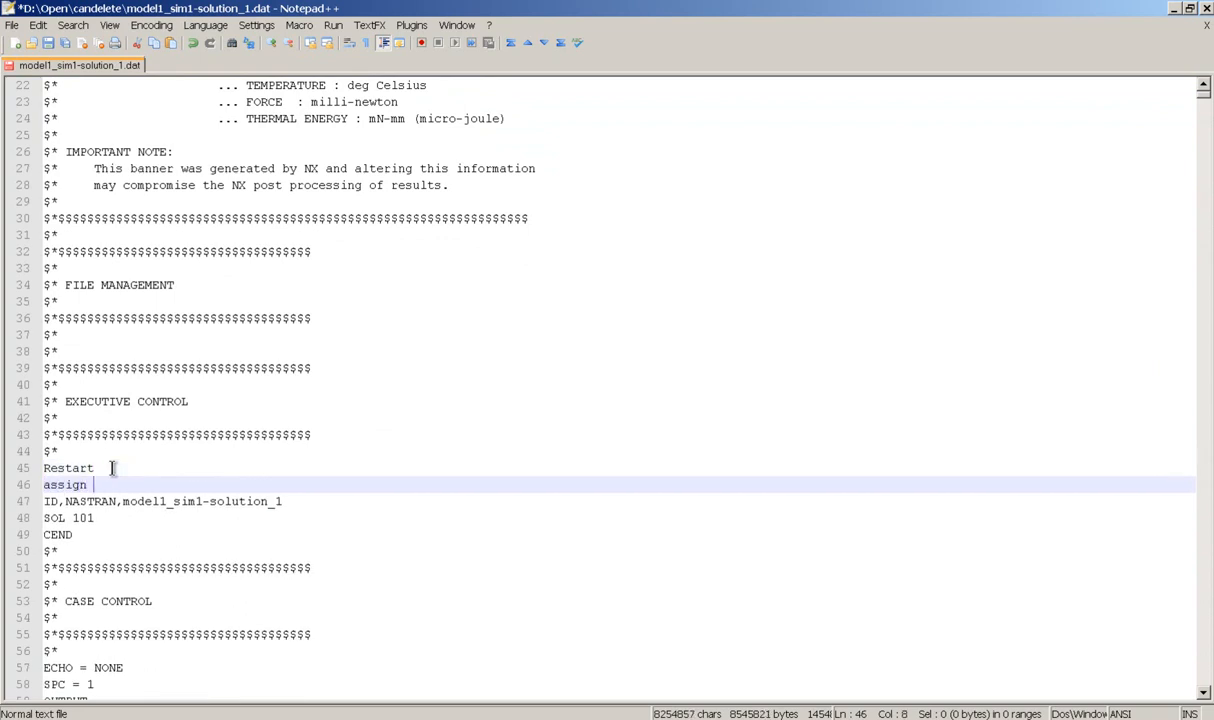
pyautogui.write('assign master=')
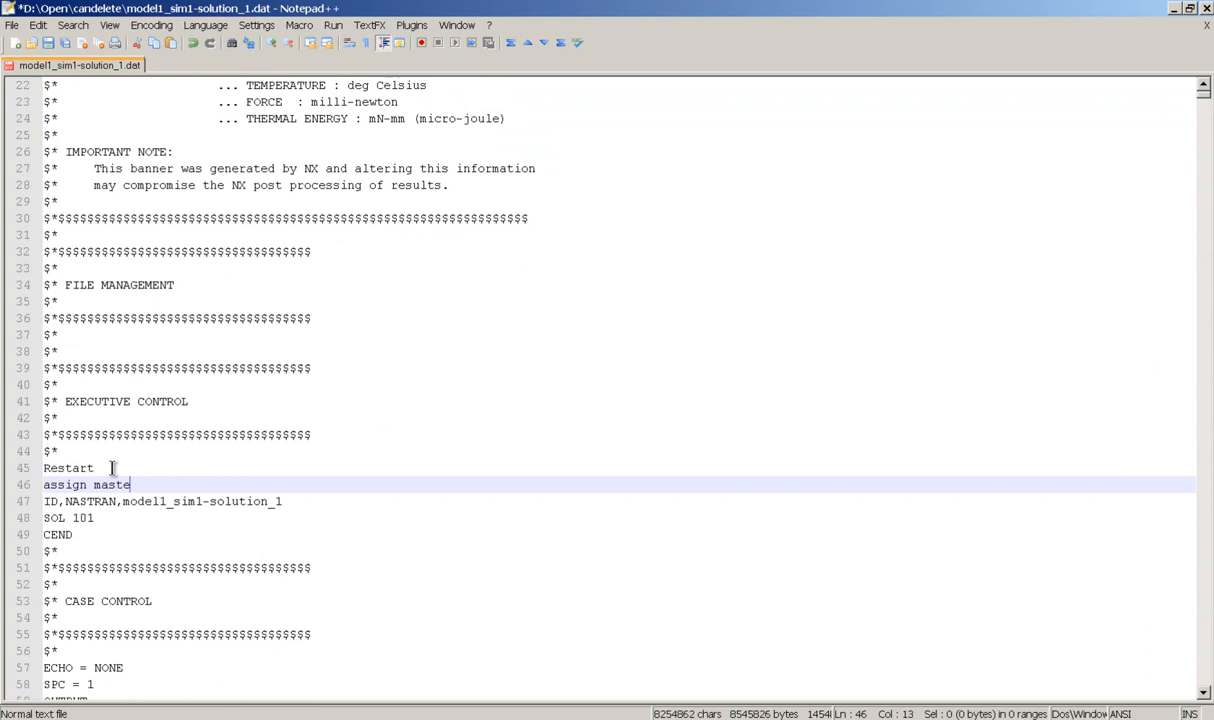
pyautogui.scroll(-1, 140, 450)
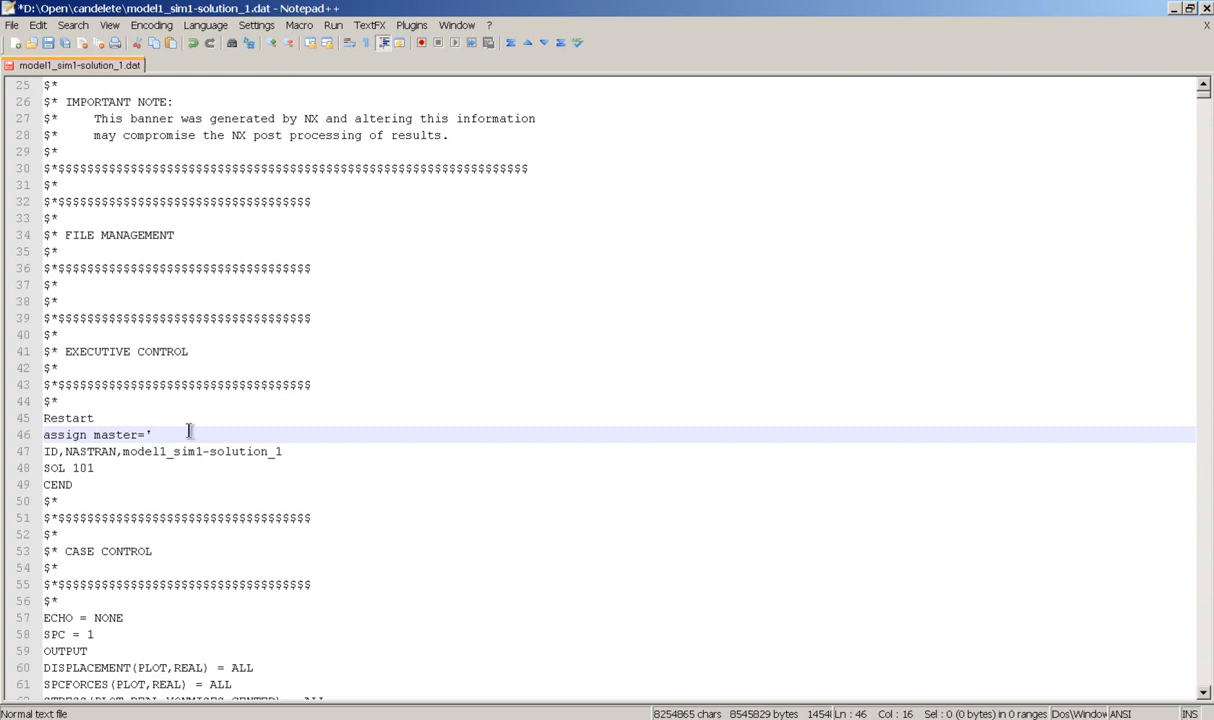
# Step: Copy the base name model1_sim1-solution_1 from the MASTER file in the candelete folder
pyautogui.click(275, 700)
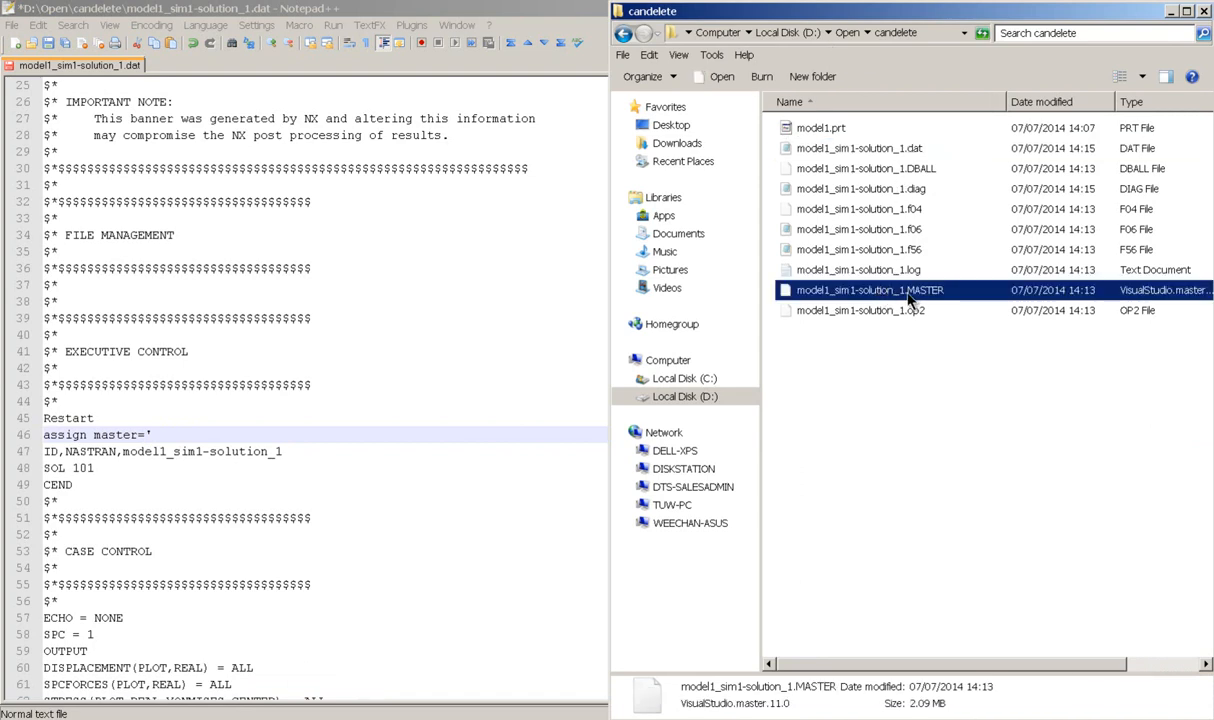
pyautogui.click(921, 297)
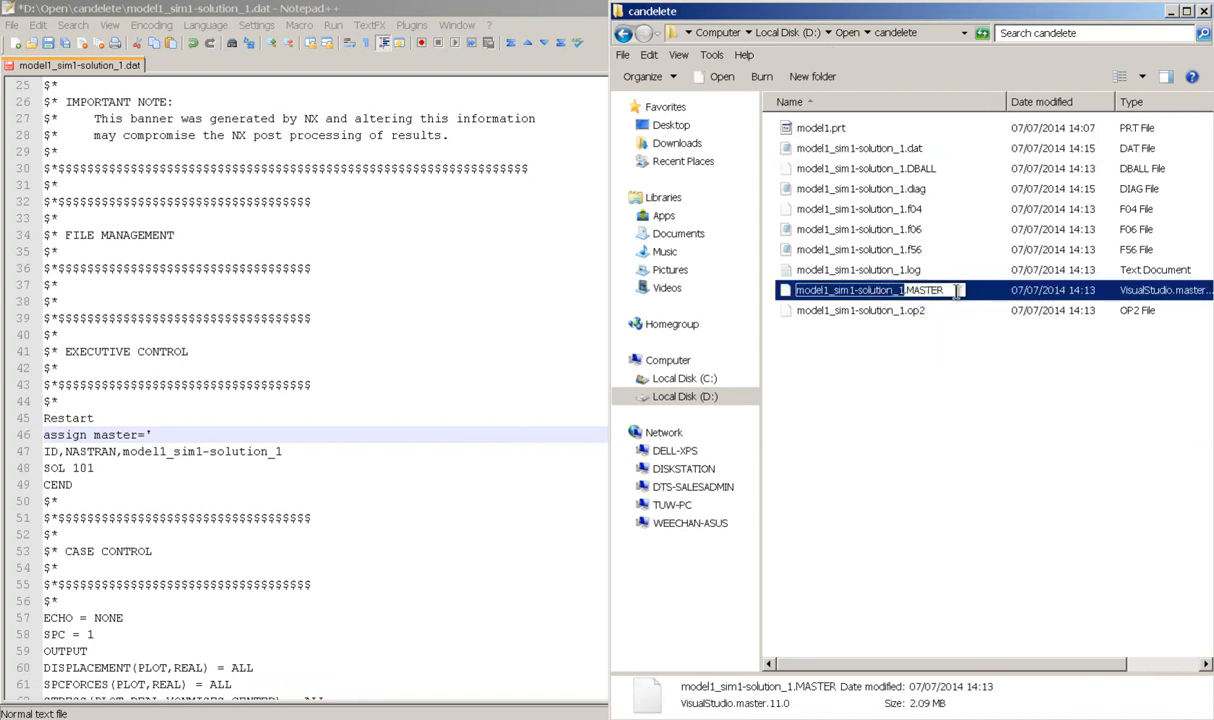
pyautogui.moveTo(940, 288); pyautogui.dragTo(800, 290)
pyautogui.hotkey('ctrl', 'c')
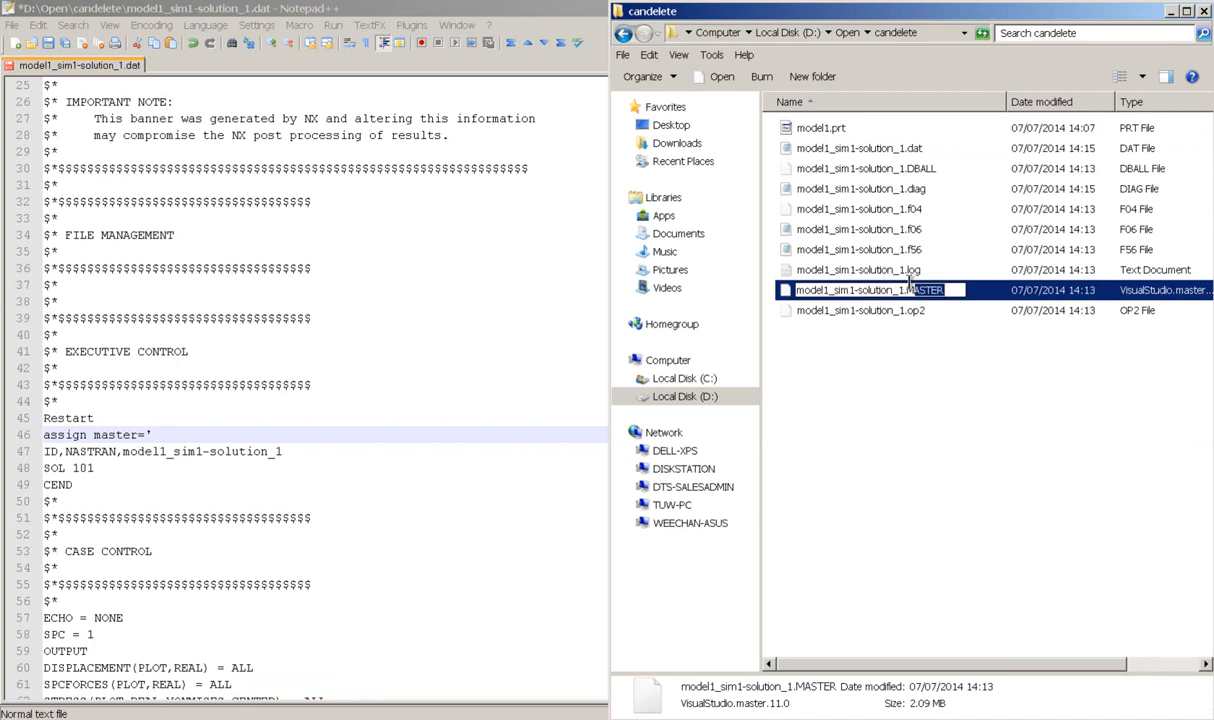
pyautogui.moveTo(797, 290); pyautogui.dragTo(957, 312)
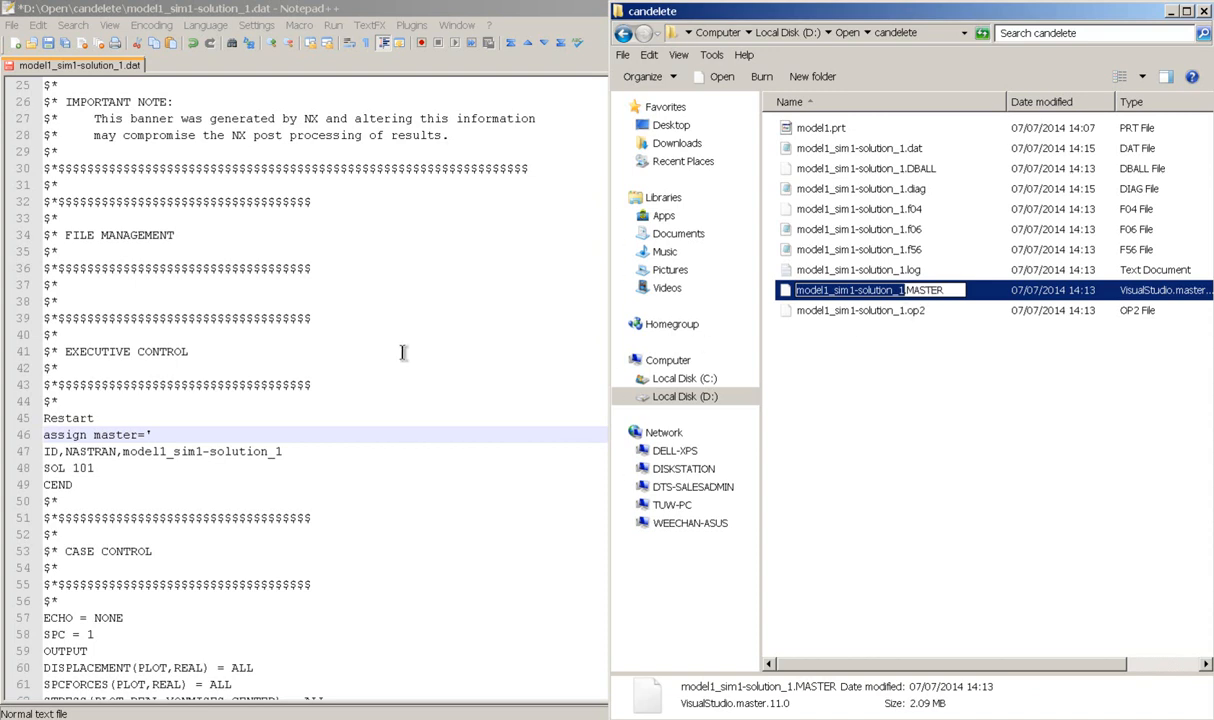
pyautogui.moveTo(206, 434); pyautogui.dragTo(210, 449)
pyautogui.hotkey('ctrl', 'v')
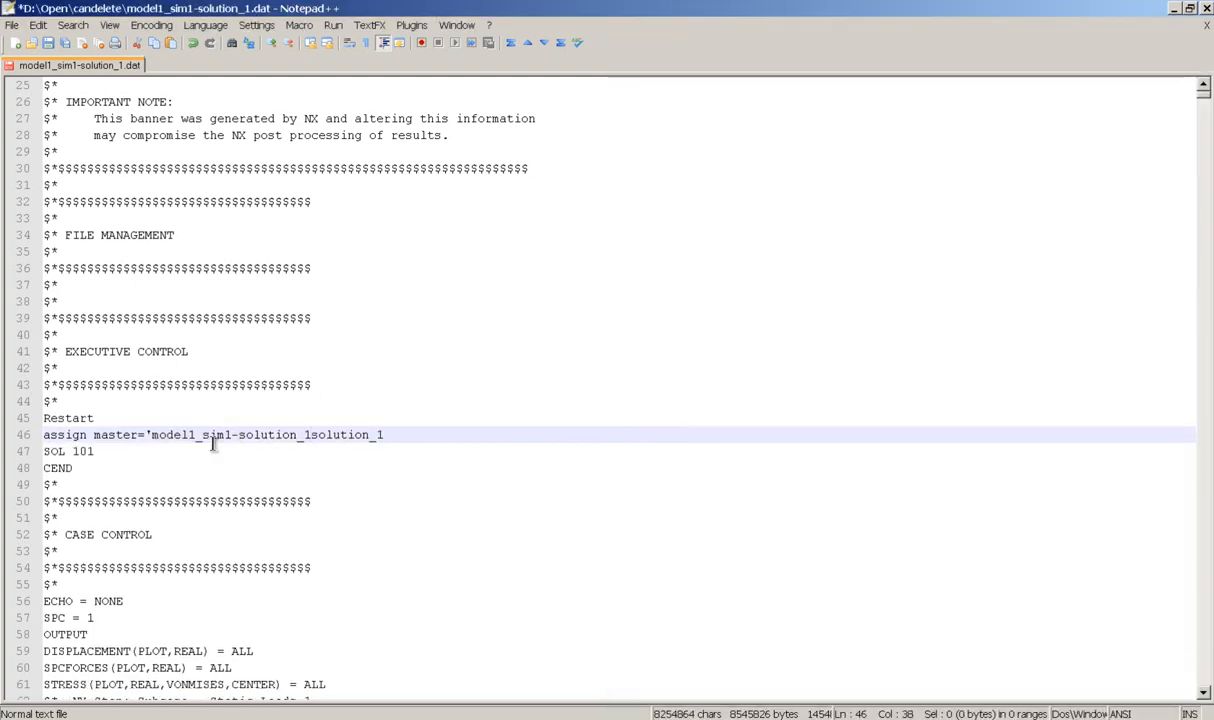
pyautogui.hotkey('ctrl', 'z')
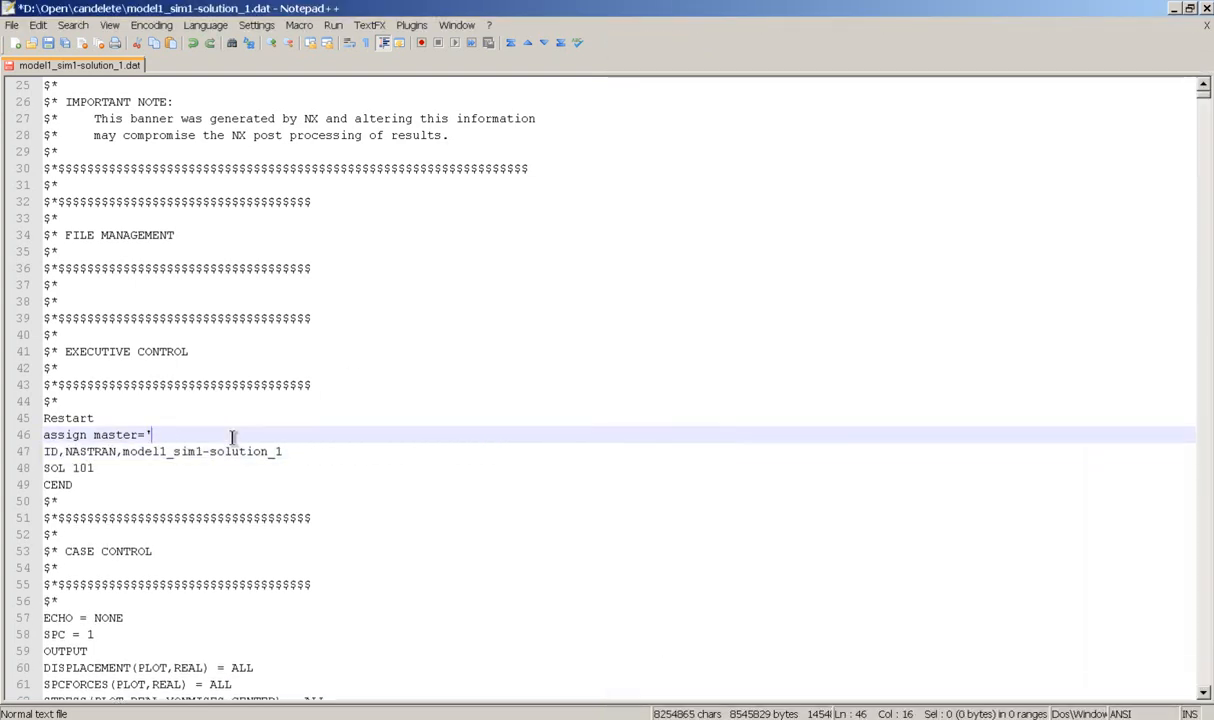
# Step: Complete the assign line above ID,NASTRAN so it reads assign master='model1_sim1-solution_1.master'
pyautogui.hotkey('ctrl', 'v')
pyautogui.write('.master')
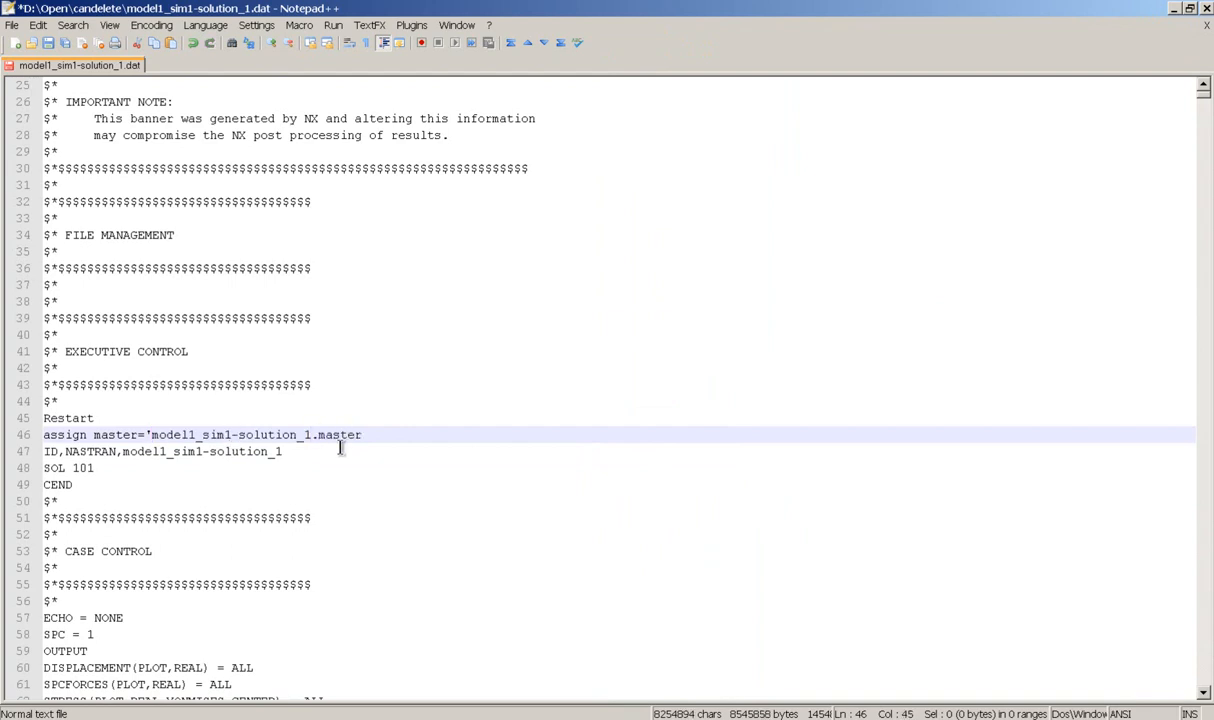
pyautogui.scroll(-3, 315, 420)
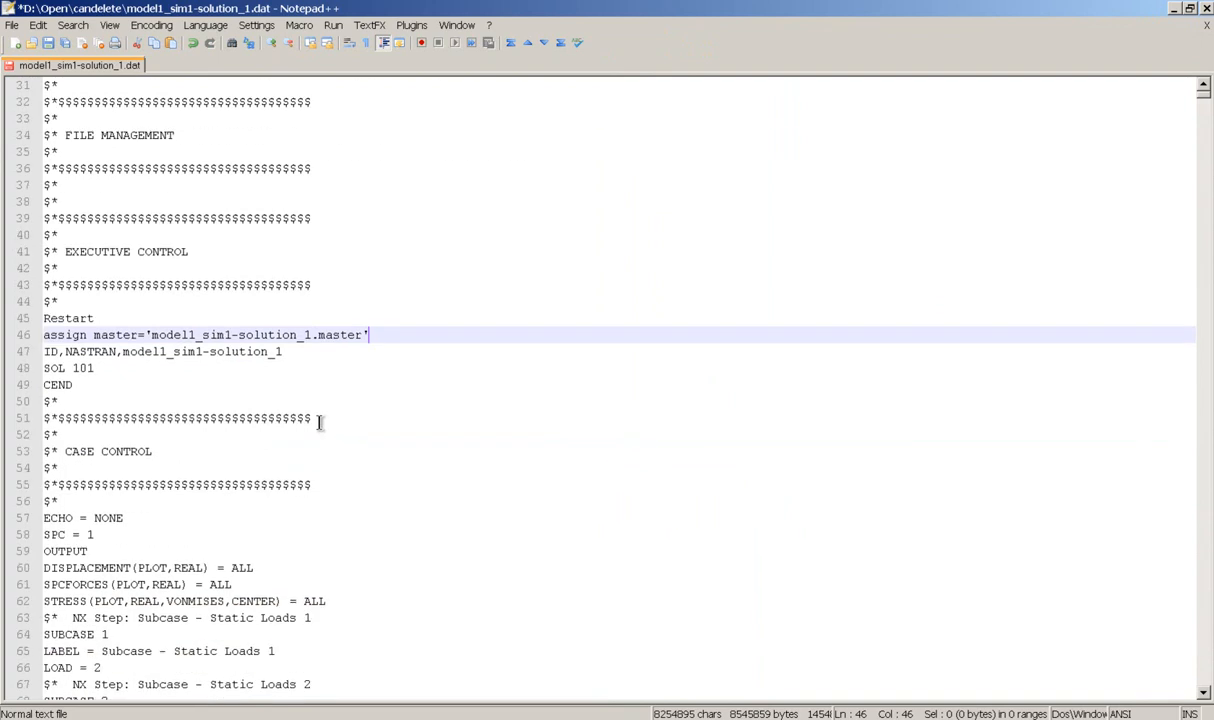
pyautogui.scroll(-1, 222, 311)
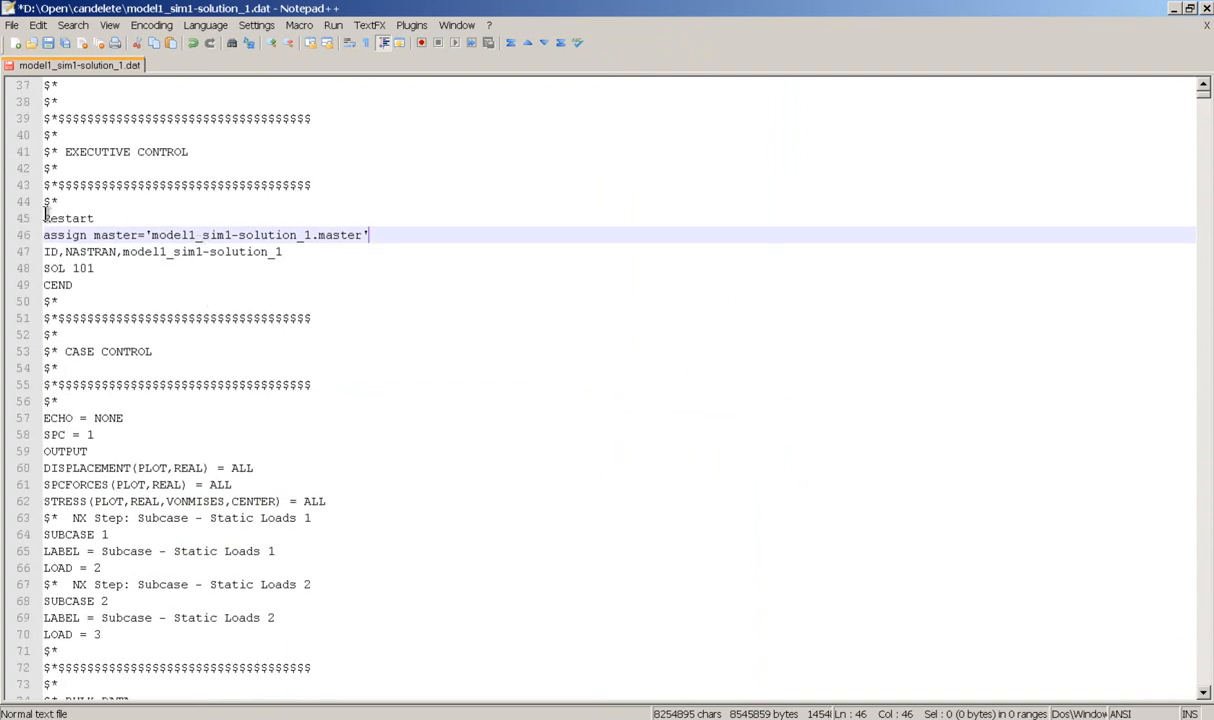
# Step: Review the Restart and assign master lines and the Case Control section beneath them
pyautogui.moveTo(44, 218); pyautogui.dragTo(211, 249)
pyautogui.click(260, 253)
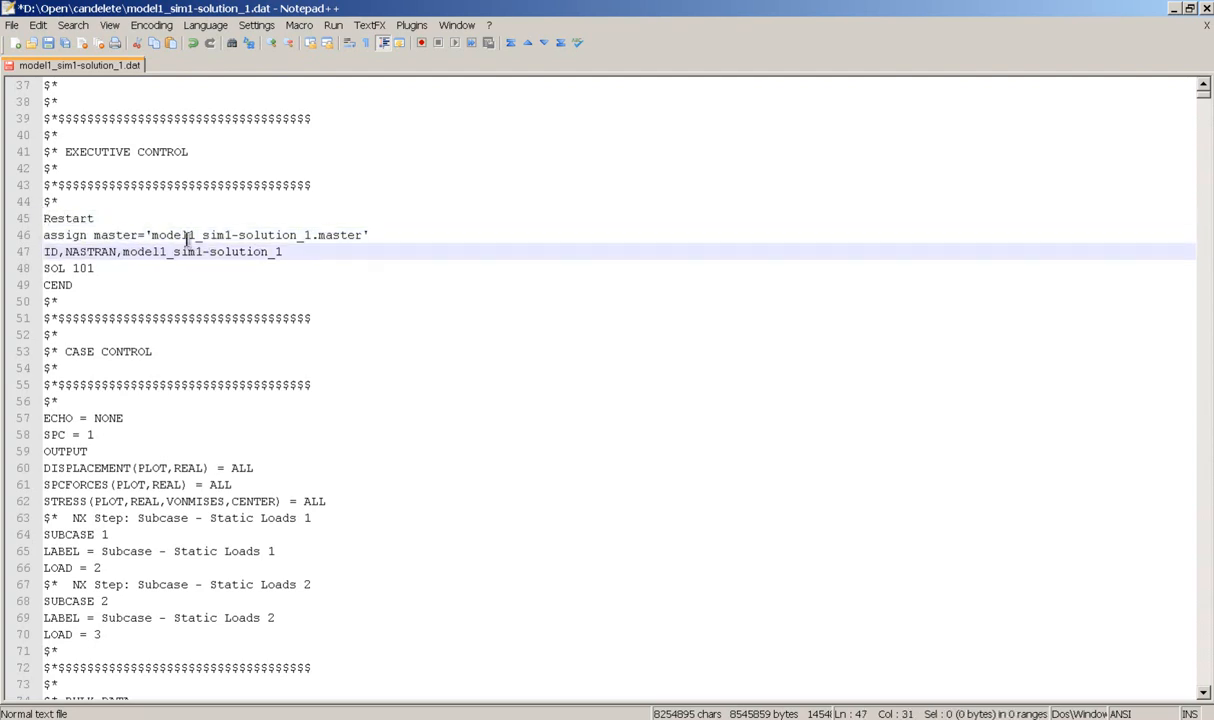
pyautogui.moveTo(94, 235); pyautogui.dragTo(372, 235)
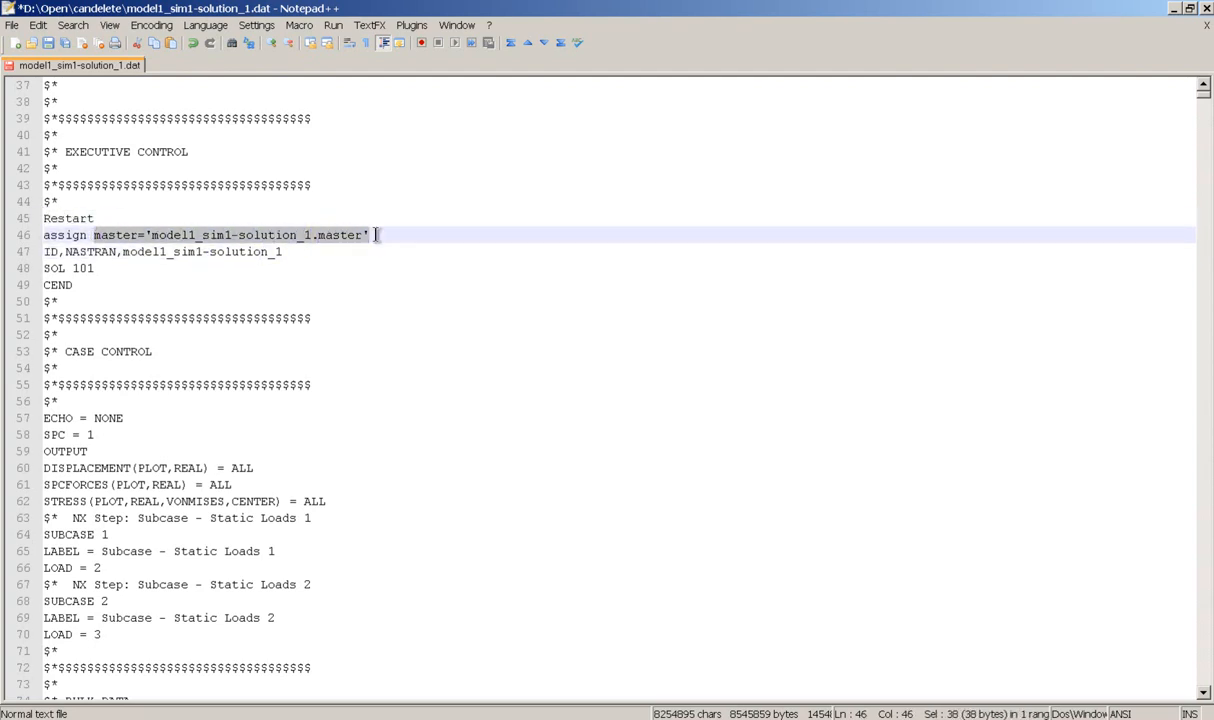
pyautogui.click(376, 235)
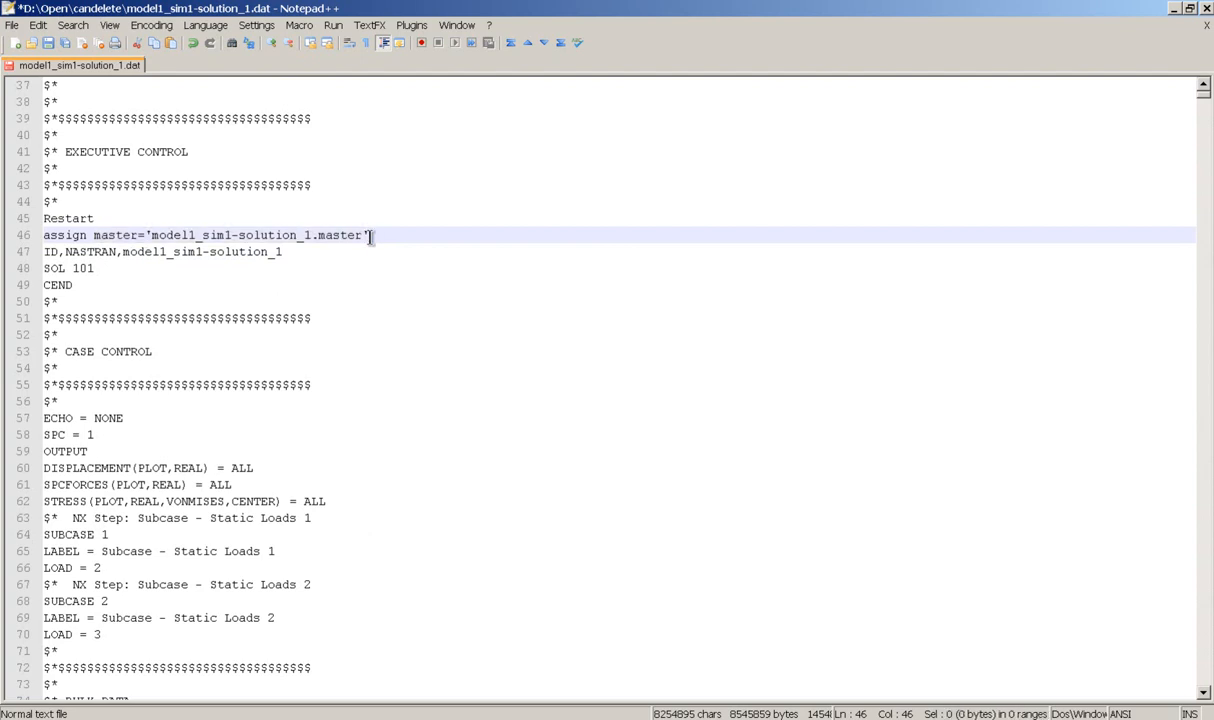
pyautogui.scroll(-1, 160, 295)
pyautogui.scroll(-2, 162, 301)
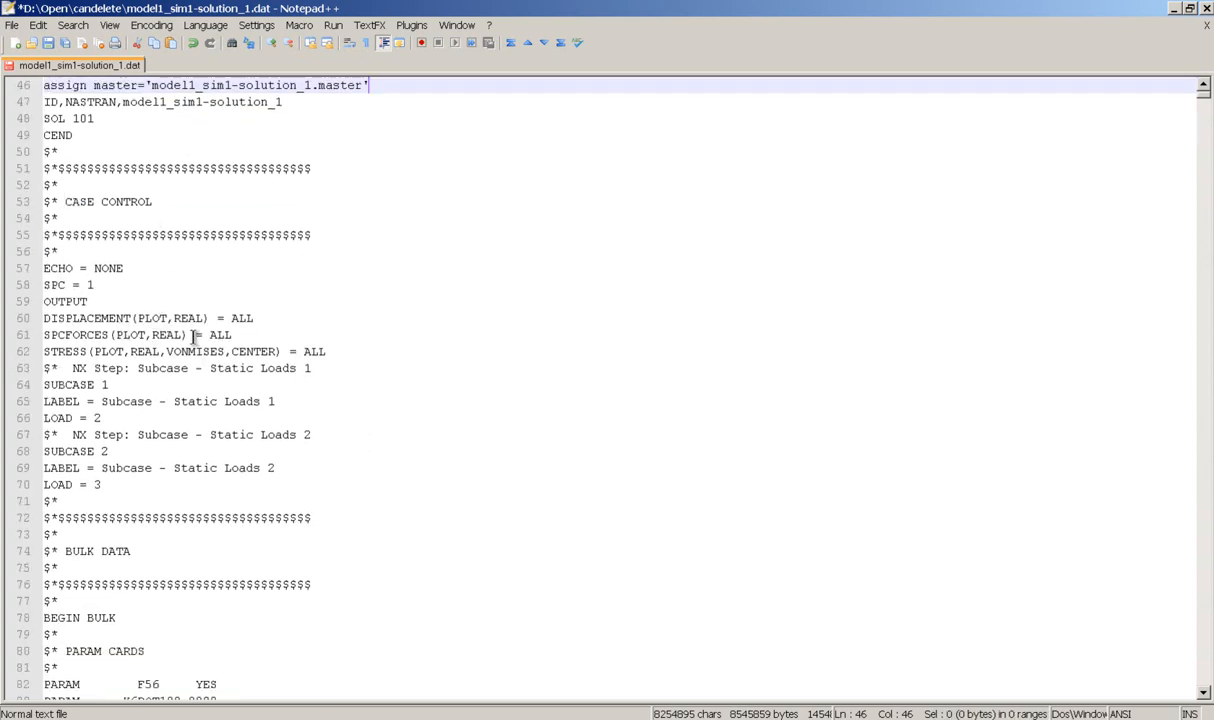
pyautogui.scroll(2, 180, 300)
pyautogui.scroll(1, 125, 240)
pyautogui.scroll(-3, 117, 298)
# Step: Try replacing the Static Loads 1 comment, SUBCASE 1 and LABEL lines with a single $ comment line
pyautogui.moveTo(278, 409); pyautogui.dragTo(42, 367)
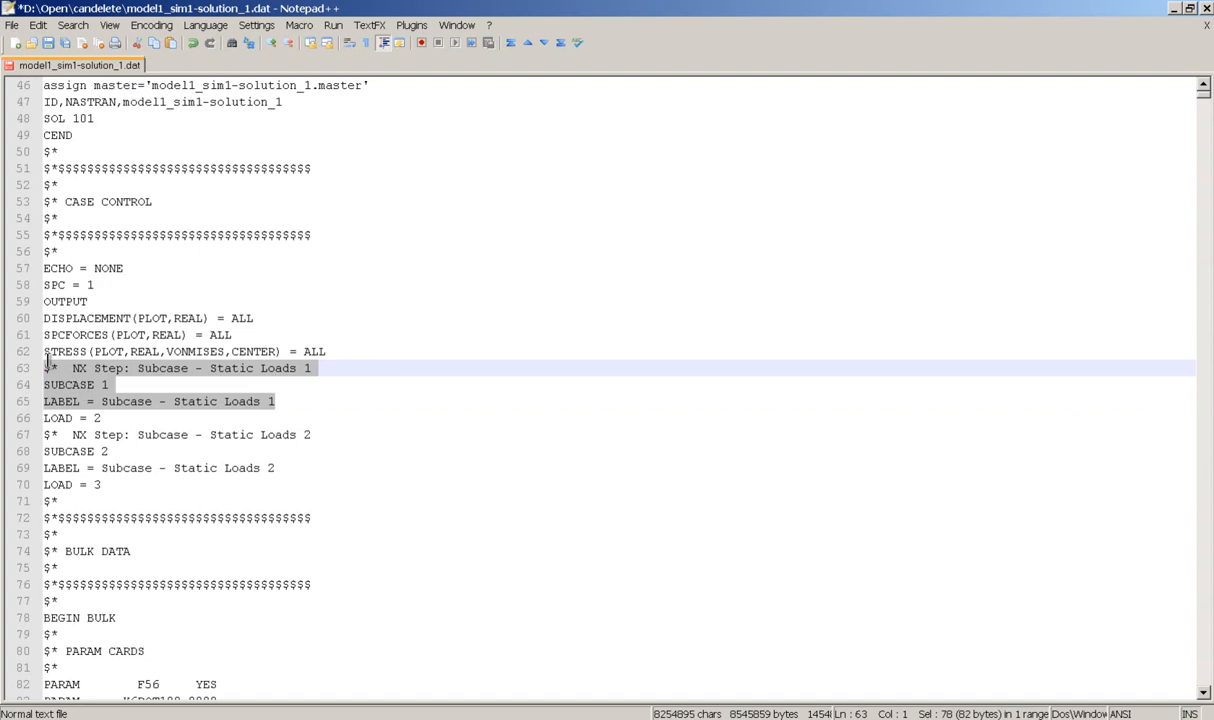
pyautogui.click(47, 366)
pyautogui.moveTo(47, 366); pyautogui.dragTo(286, 401)
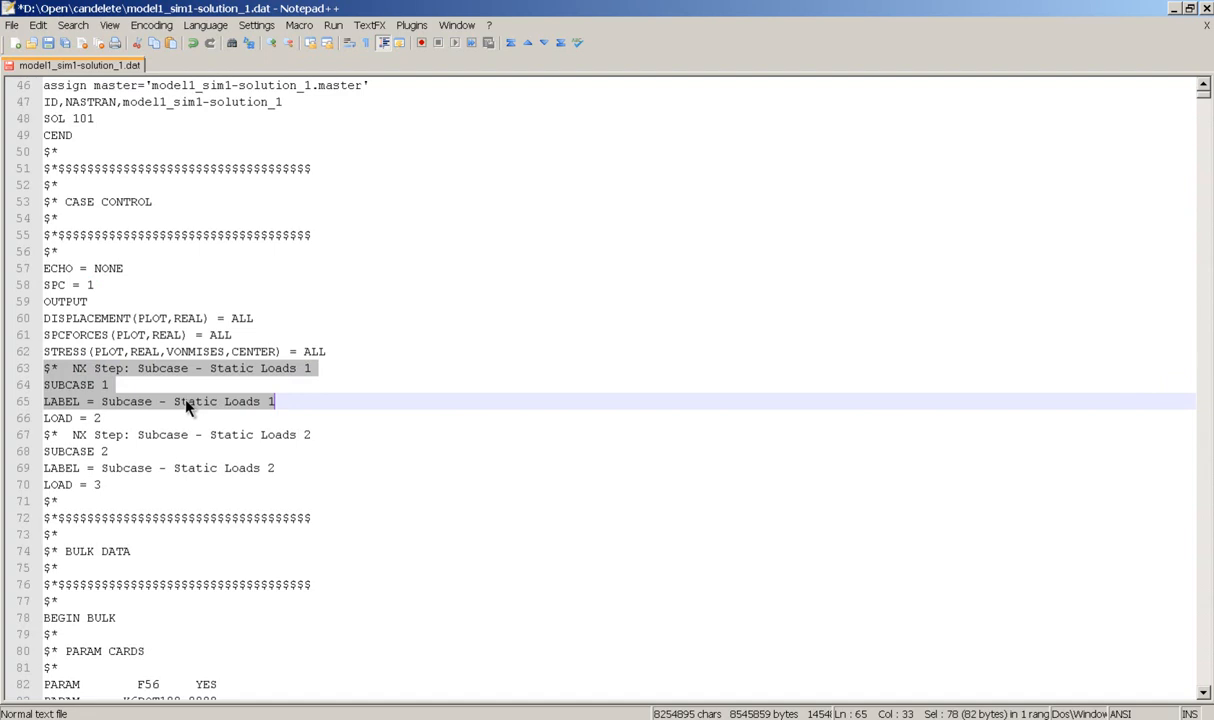
pyautogui.press('Delete')
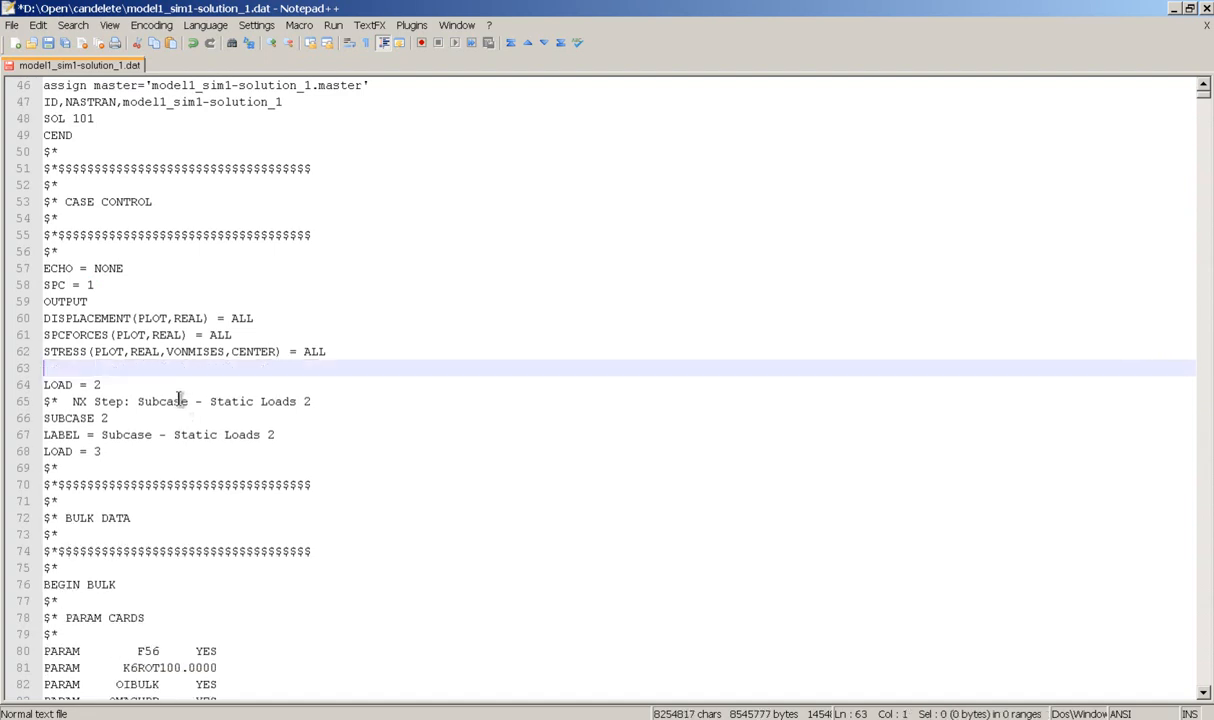
pyautogui.write('$')
# Step: Check the output requests and the leftover LOAD = 2 line, and undo the replacement of the first subcase's lines
pyautogui.moveTo(53, 316); pyautogui.dragTo(266, 345)
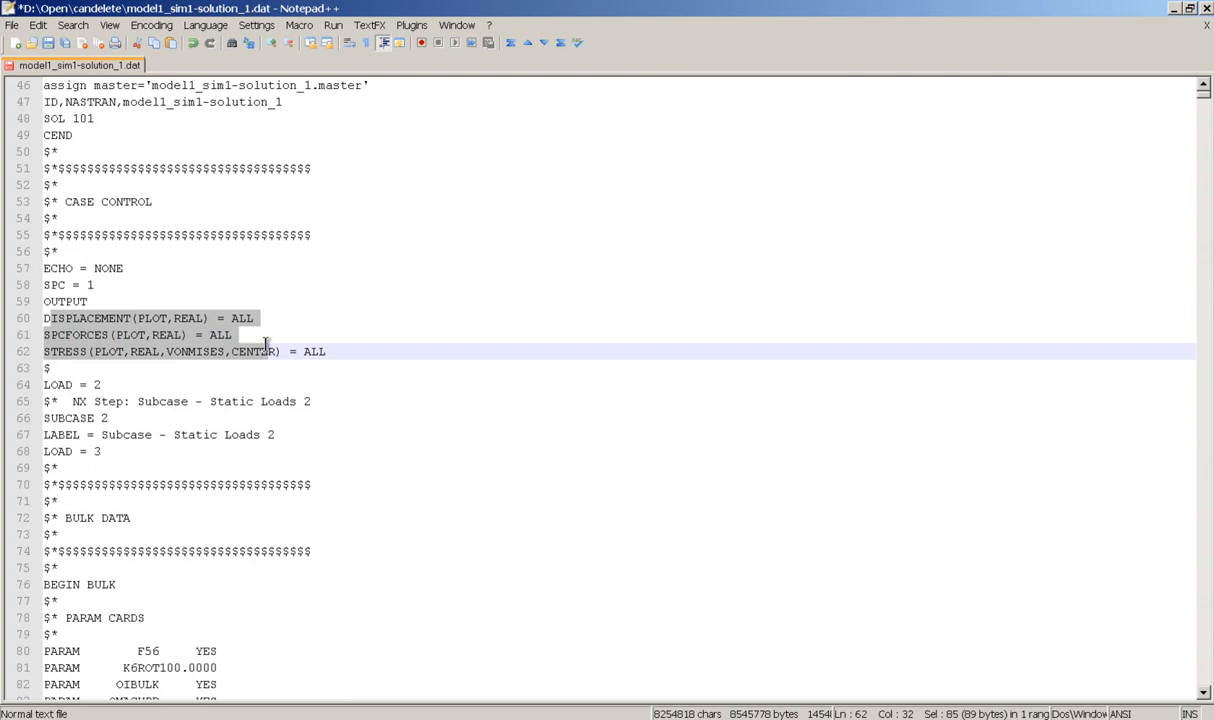
pyautogui.click(202, 350)
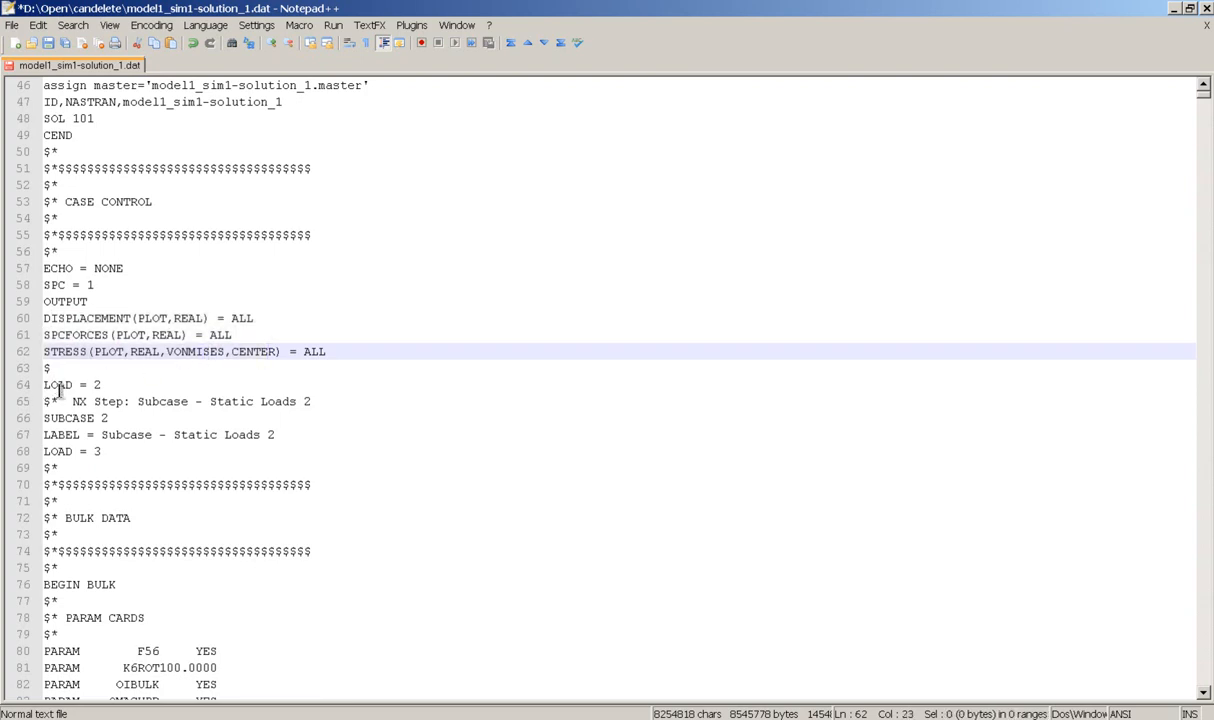
pyautogui.moveTo(77, 401); pyautogui.dragTo(86, 401)
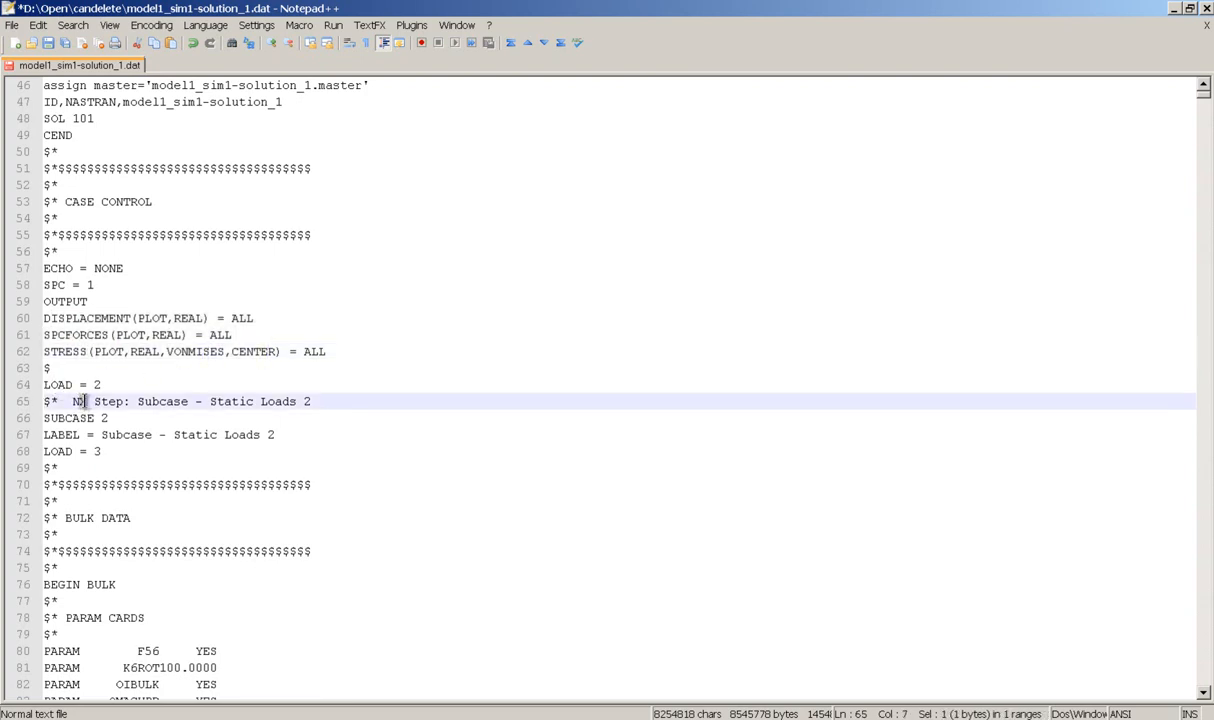
pyautogui.moveTo(120, 385); pyautogui.dragTo(37, 392)
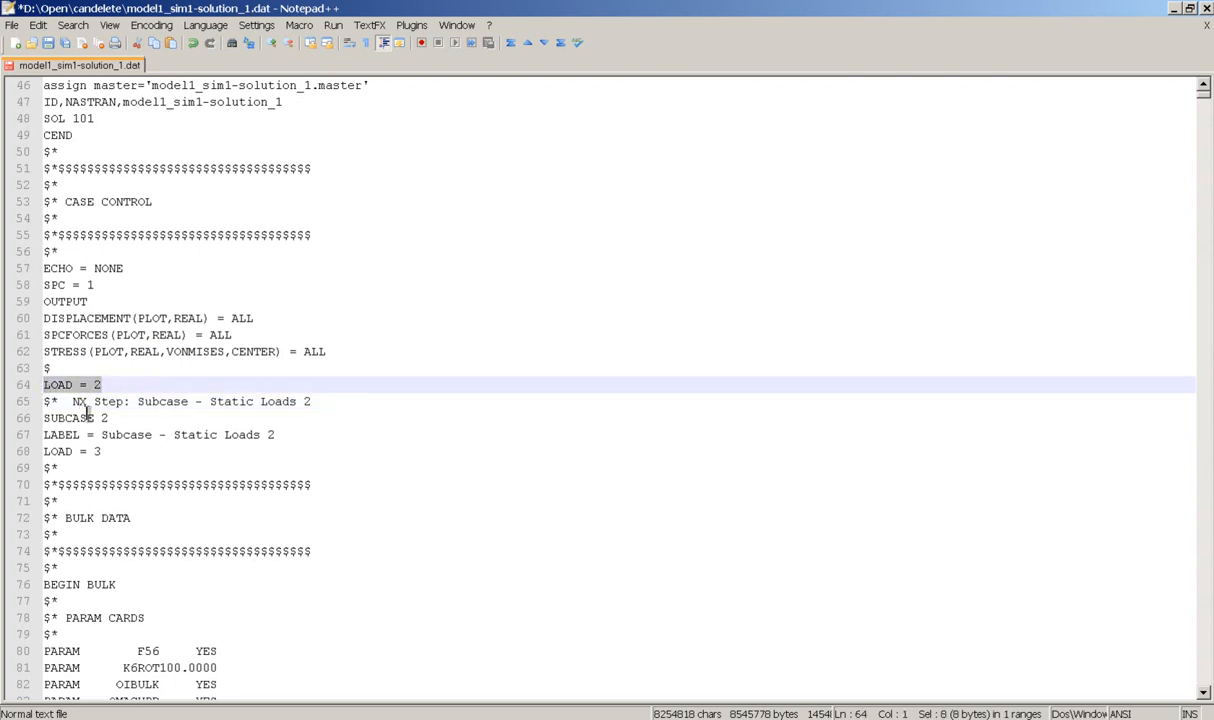
pyautogui.moveTo(116, 386); pyautogui.dragTo(38, 370)
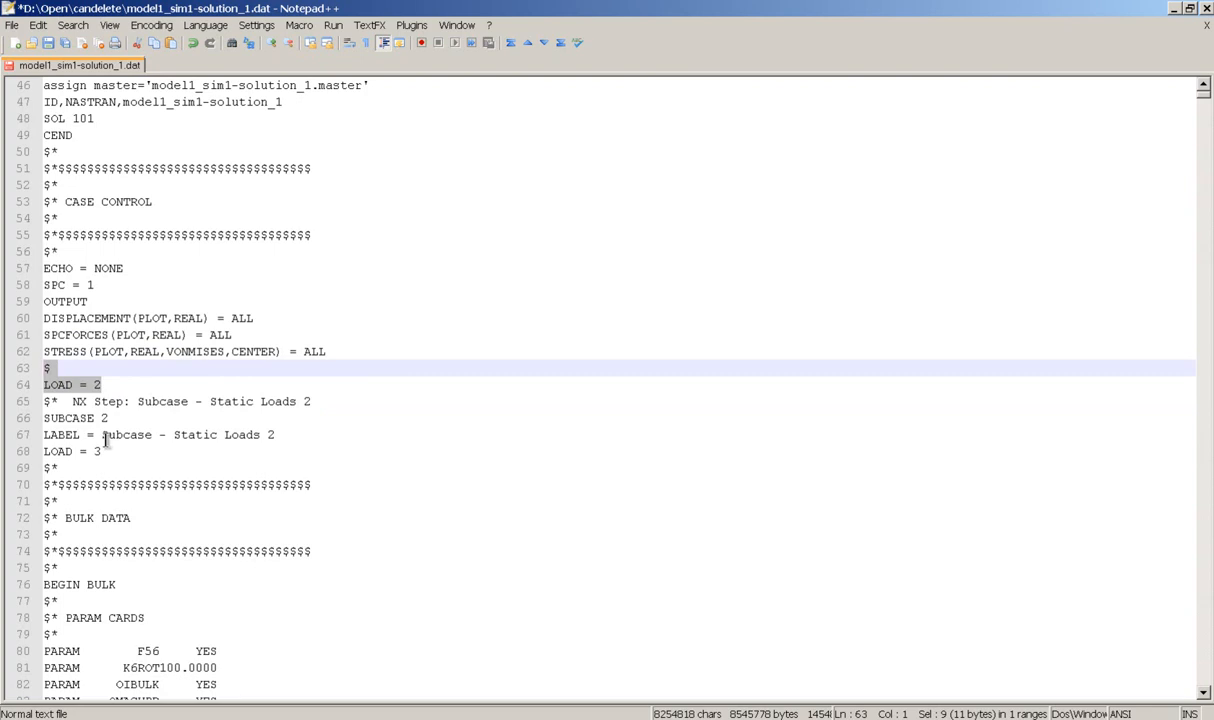
pyautogui.click(115, 386)
pyautogui.moveTo(118, 386); pyautogui.dragTo(26, 368)
pyautogui.hotkey('ctrl', 'z')
pyautogui.hotkey('ctrl', 'z')
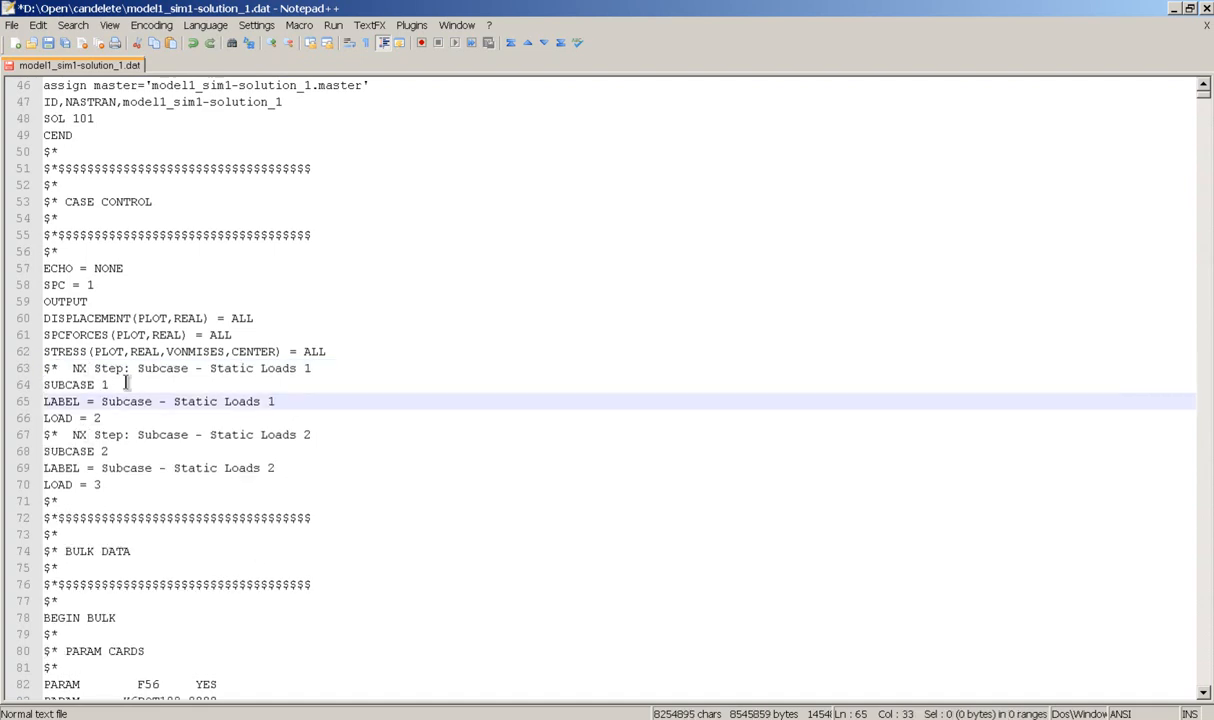
# Step: Replace the entire Static Loads 1 subcase block, from its NX Step comment through LOAD = 2, with a single $ line
pyautogui.moveTo(118, 418); pyautogui.dragTo(58, 418)
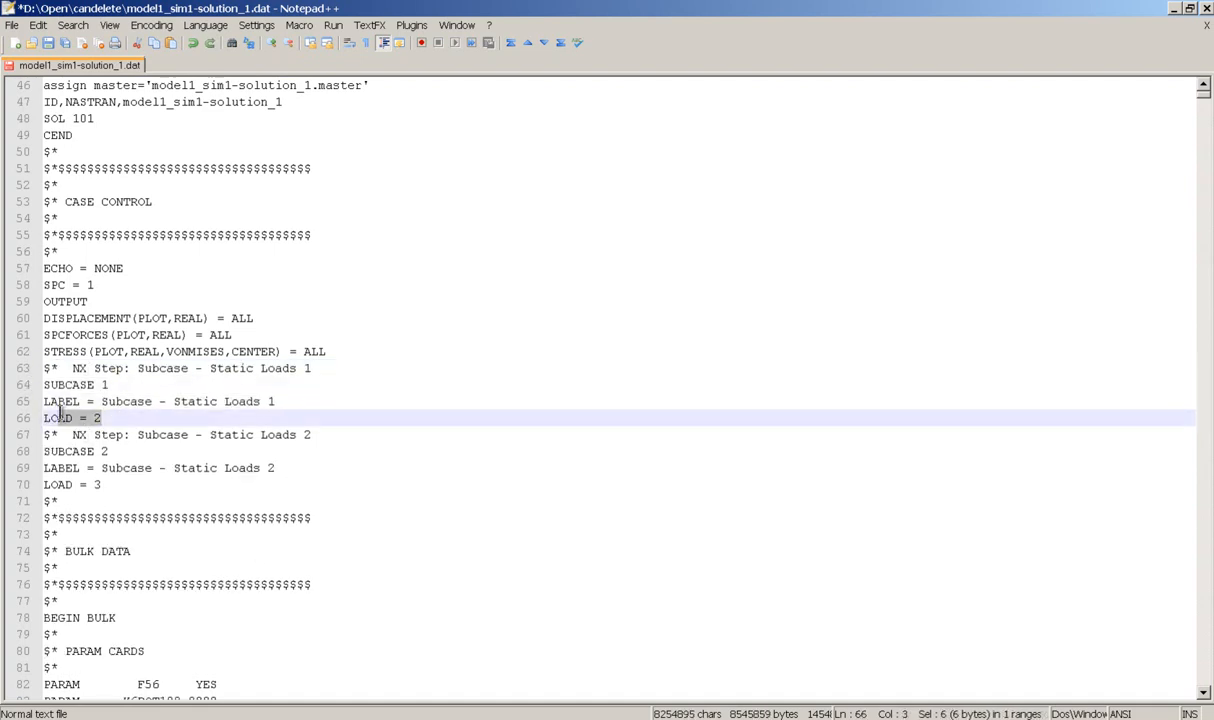
pyautogui.click(50, 386)
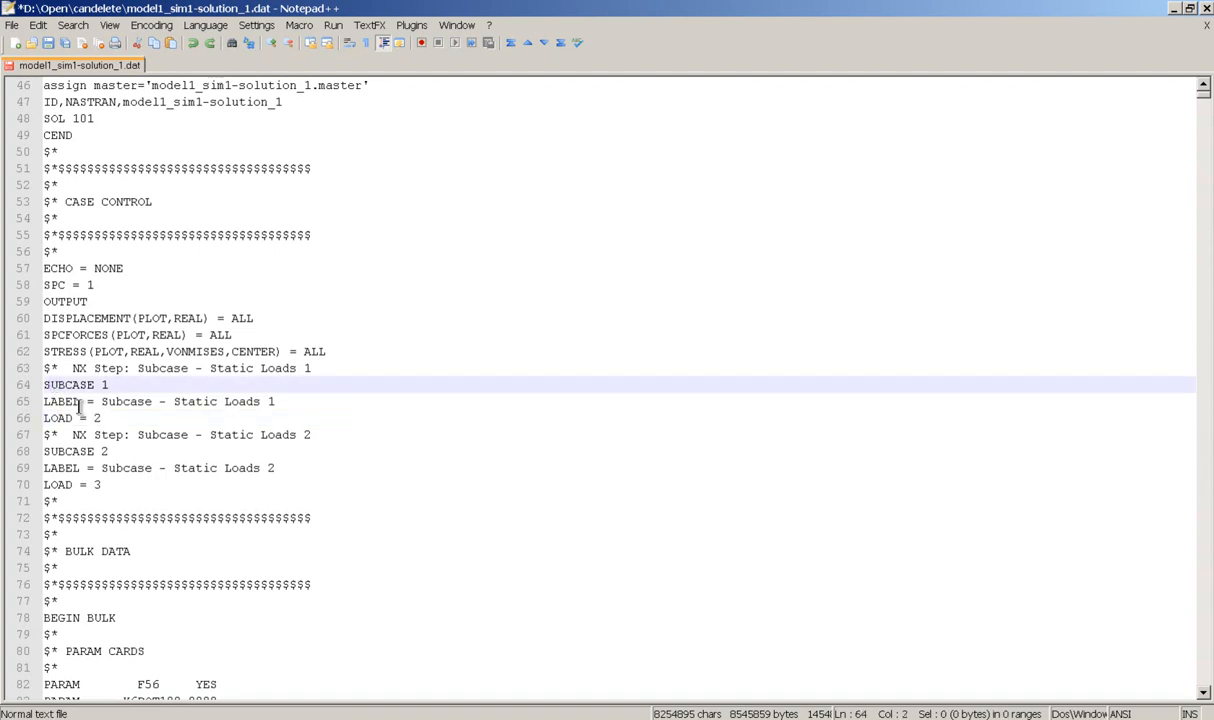
pyautogui.moveTo(45, 418); pyautogui.dragTo(27, 370)
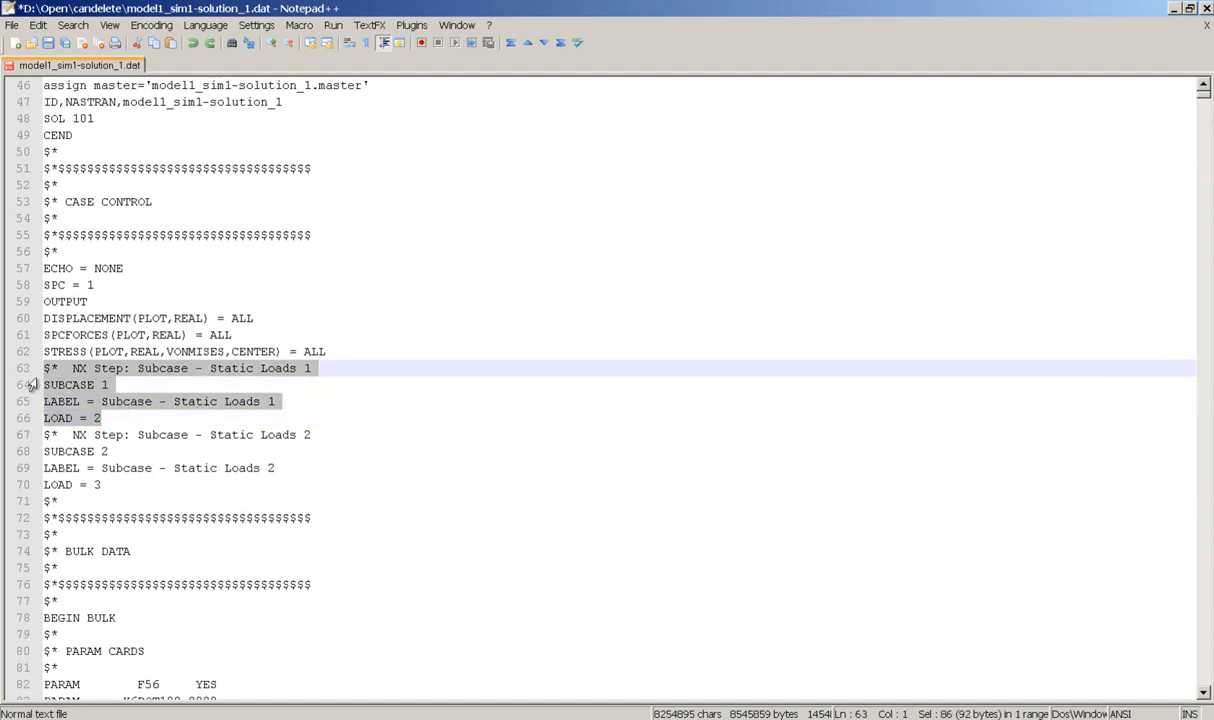
pyautogui.press('Delete')
pyautogui.write('$')
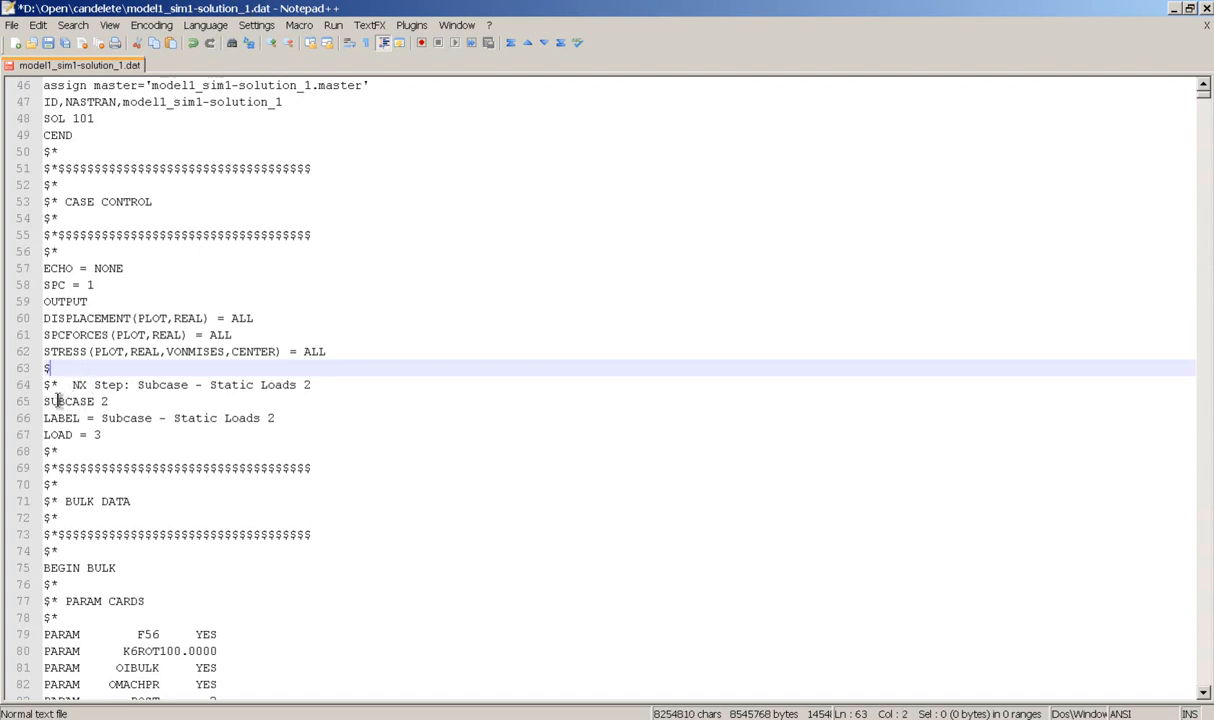
# Step: Compare the SUBCASE 2 and LABEL lines with the Subcase - Static Loads 2 entry in the NX simulation, returning to Notepad++
pyautogui.doubleClick(45, 401)
pyautogui.click(101, 401)
pyautogui.click(45, 418)
pyautogui.click(108, 401)
pyautogui.moveTo(44, 418); pyautogui.dragTo(272, 419)
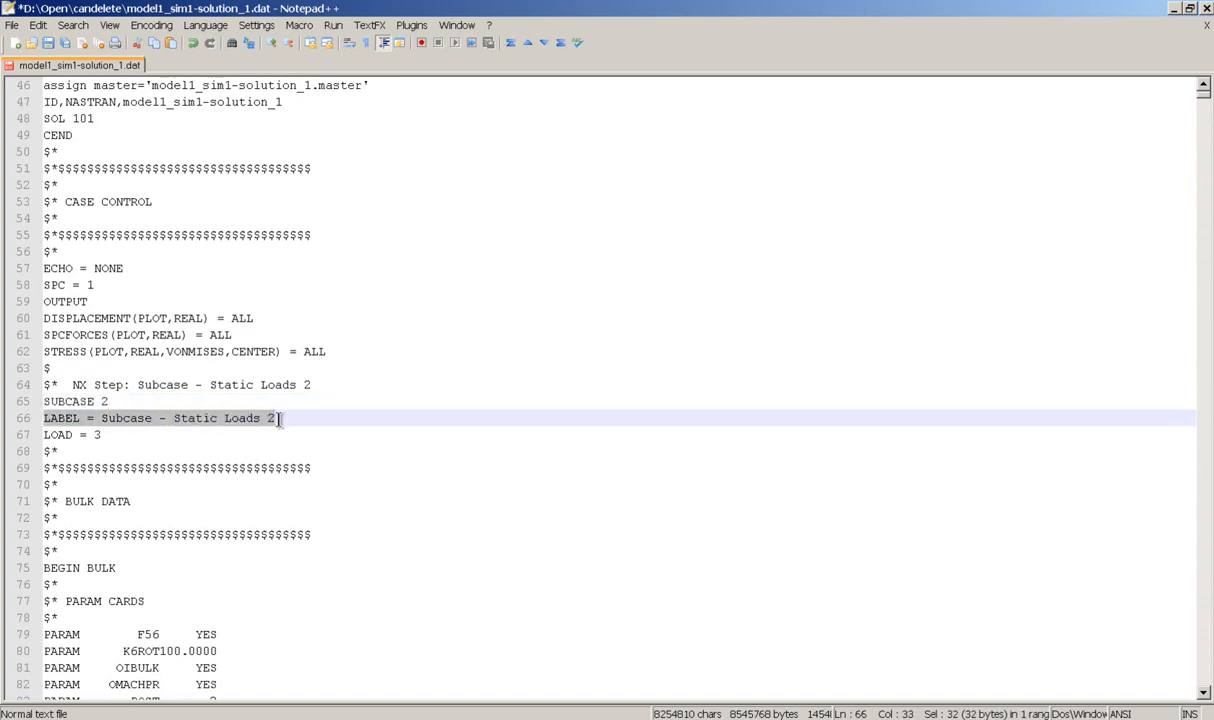
pyautogui.click(366, 718)
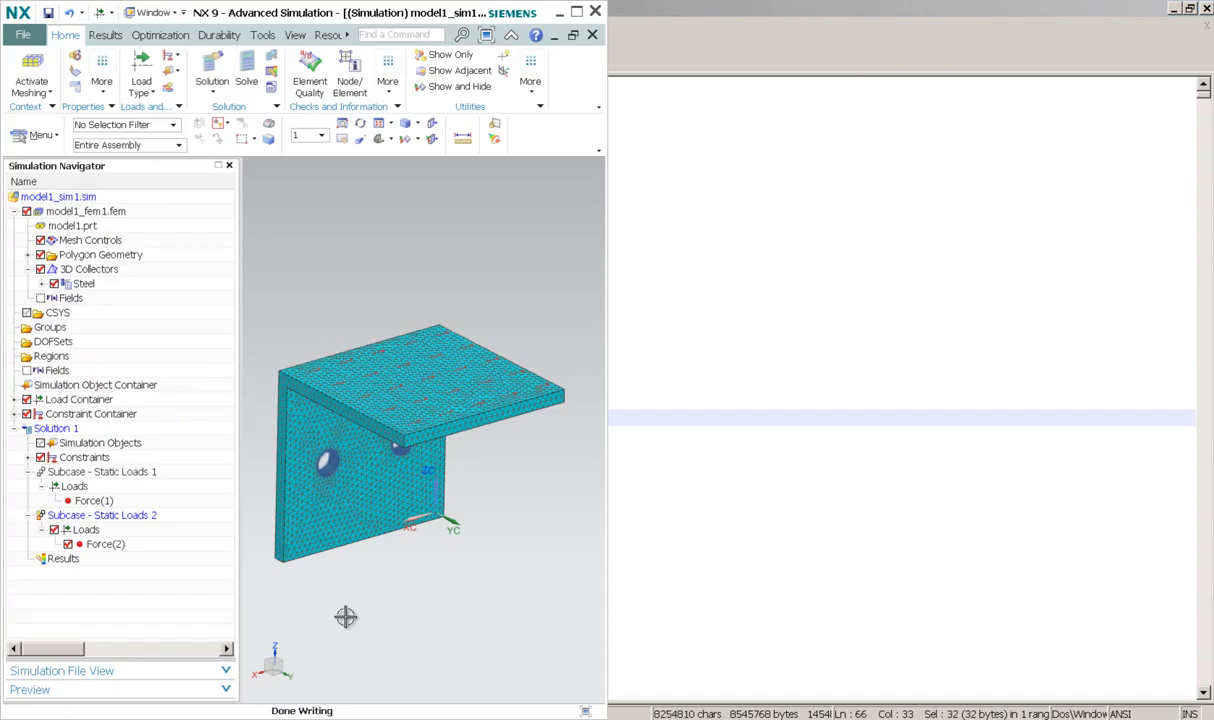
pyautogui.click(129, 515)
pyautogui.hotkey('alt', 'Tab')
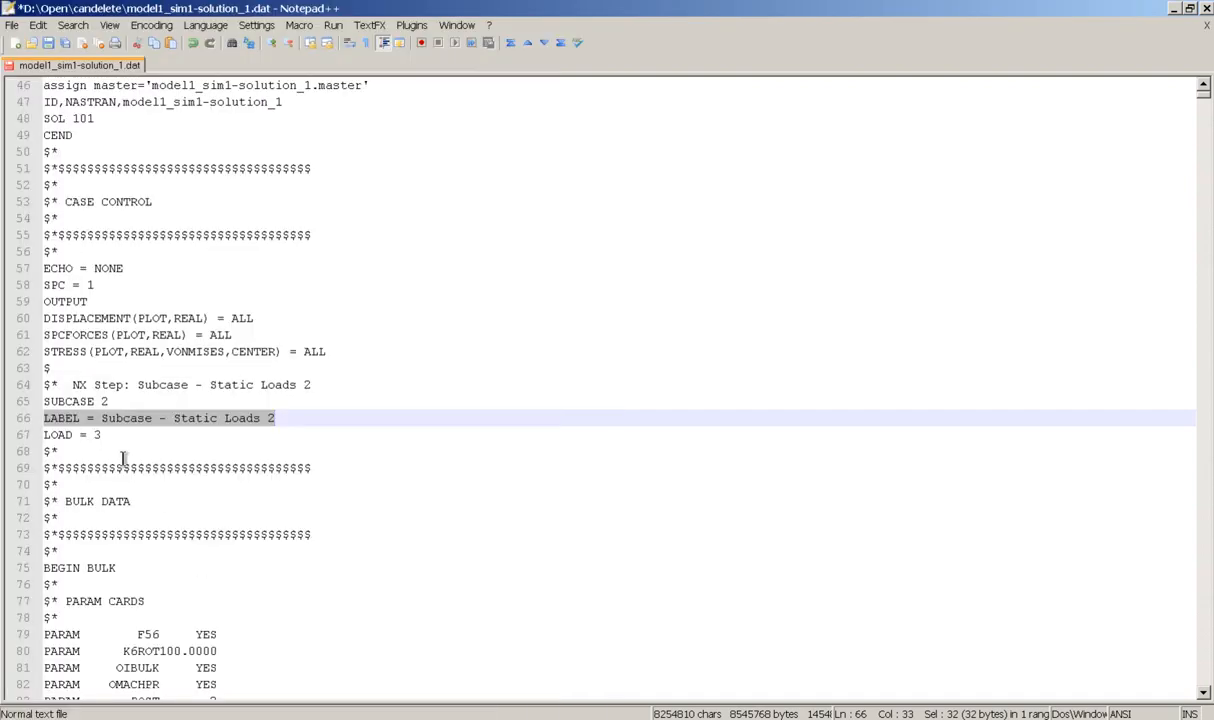
# Step: Compare the LOAD = 3 line with Force(2) under Subcase - Static Loads 2 in NX, returning to Notepad++
pyautogui.moveTo(40, 437); pyautogui.dragTo(122, 439)
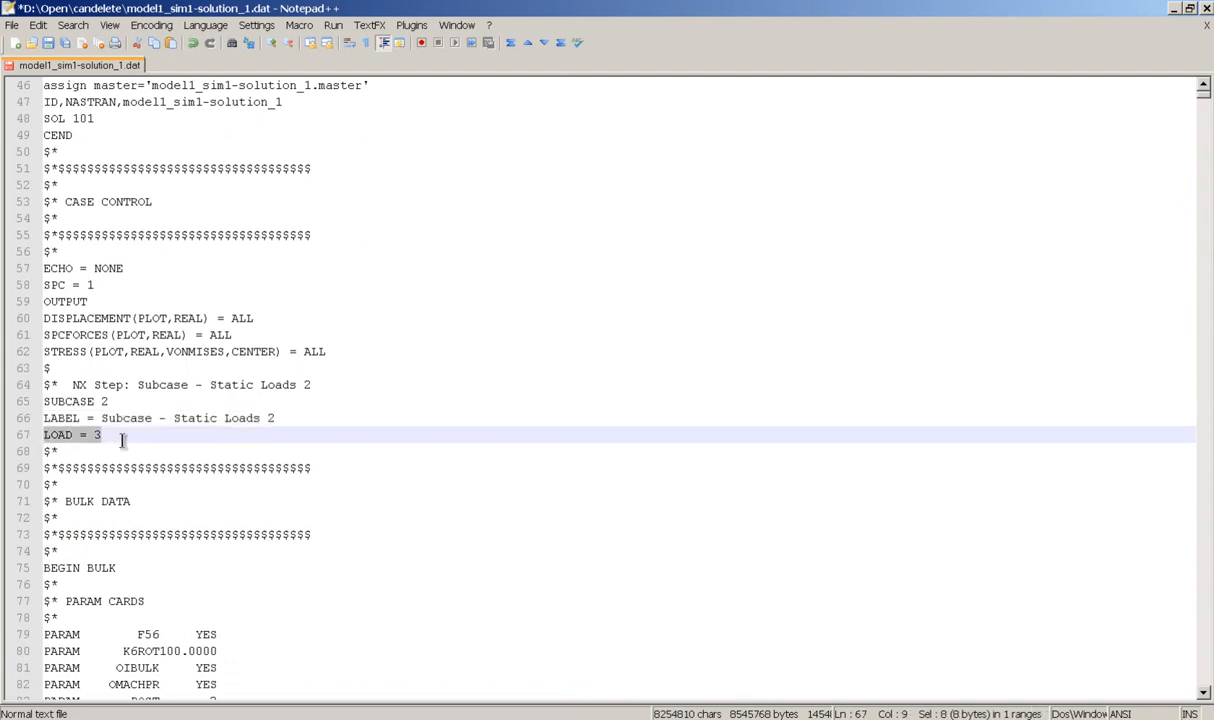
pyautogui.hotkey('alt', 'Tab')
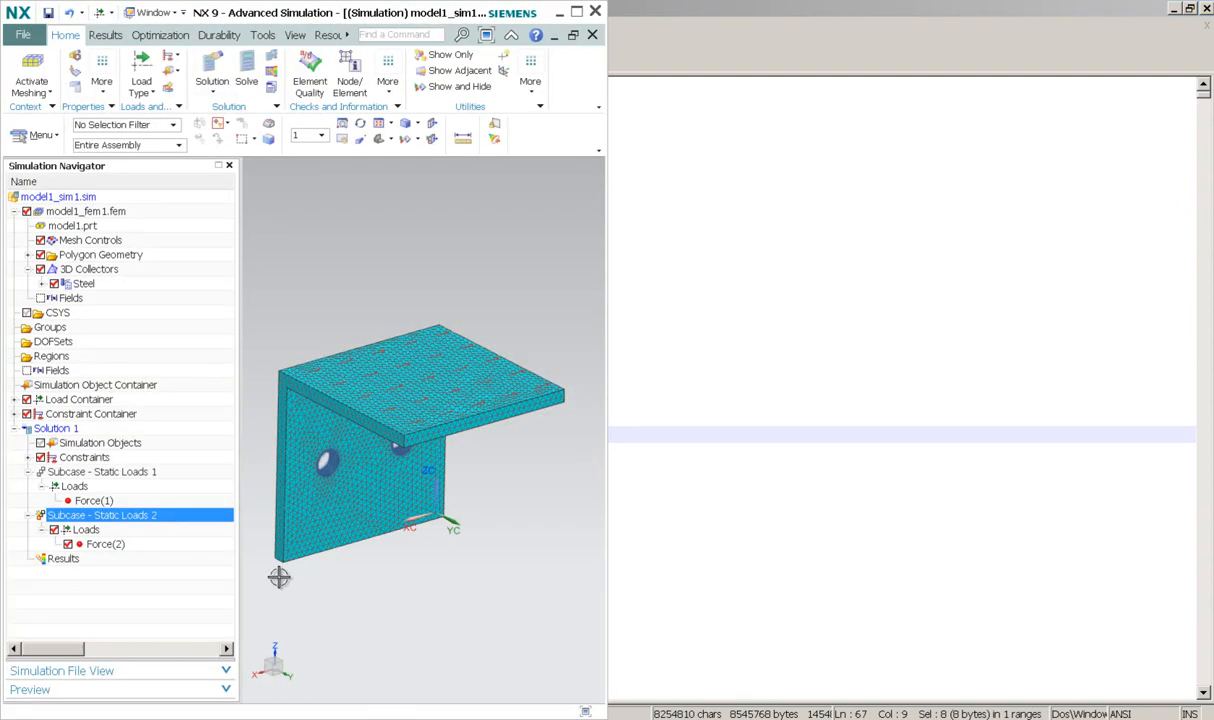
pyautogui.click(120, 545)
pyautogui.hotkey('alt', 'Tab')
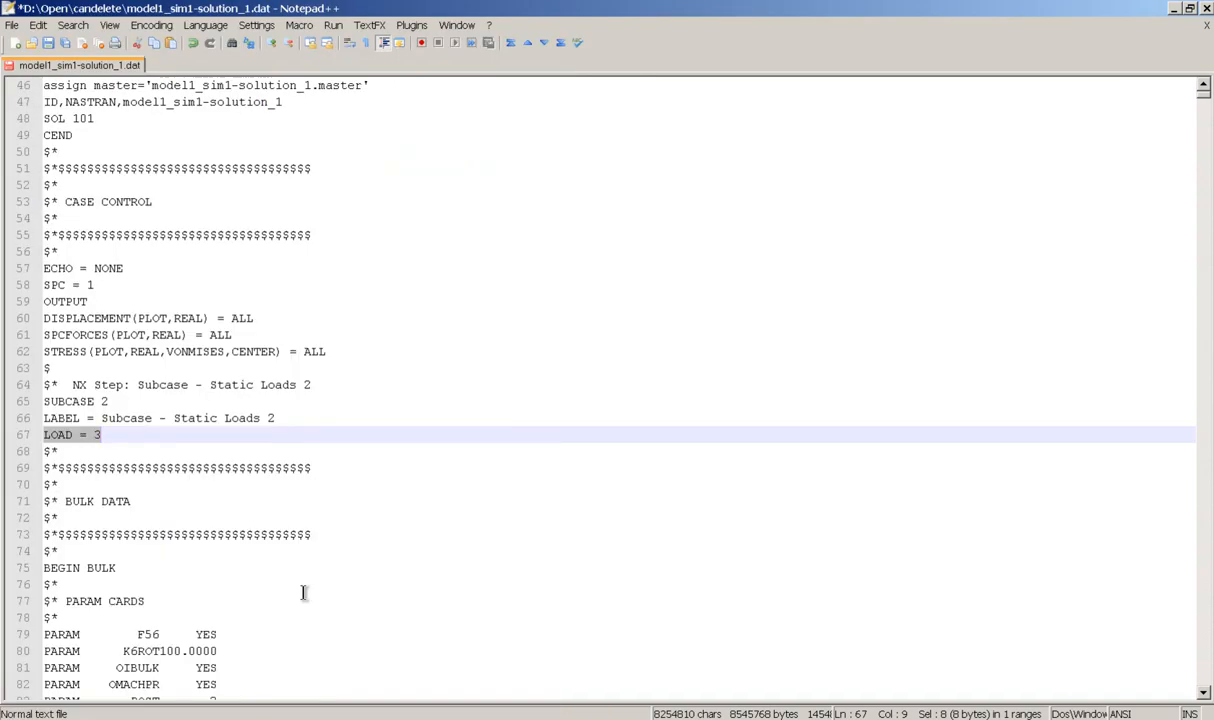
# Step: Examine the remaining SUBCASE 2 block and the BEGIN BULK line that starts the Bulk Data section
pyautogui.click(113, 435)
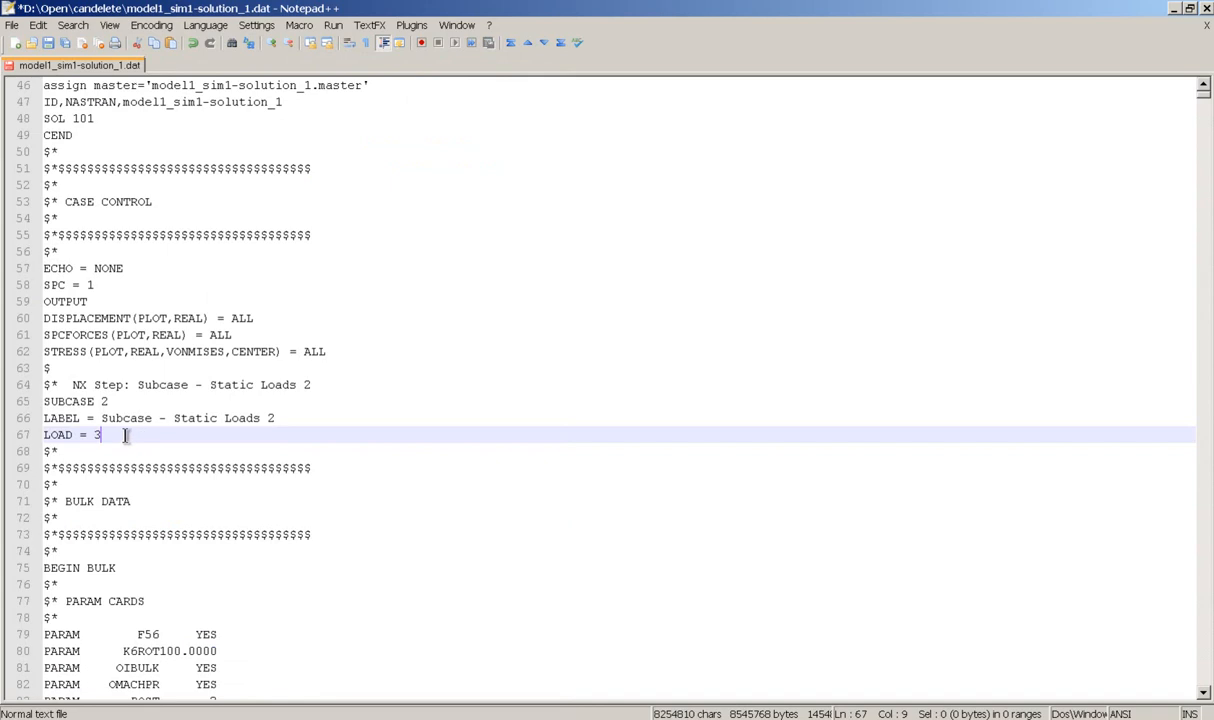
pyautogui.moveTo(124, 435); pyautogui.dragTo(37, 385)
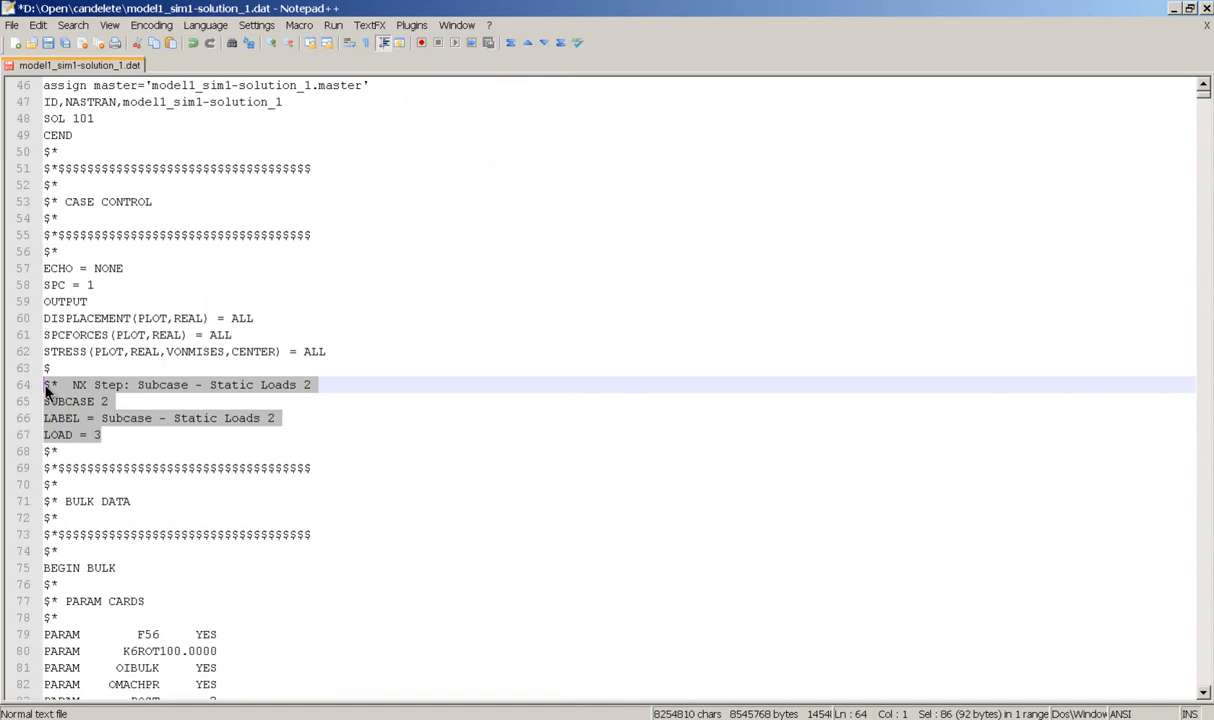
pyautogui.click(104, 420)
pyautogui.click(120, 433)
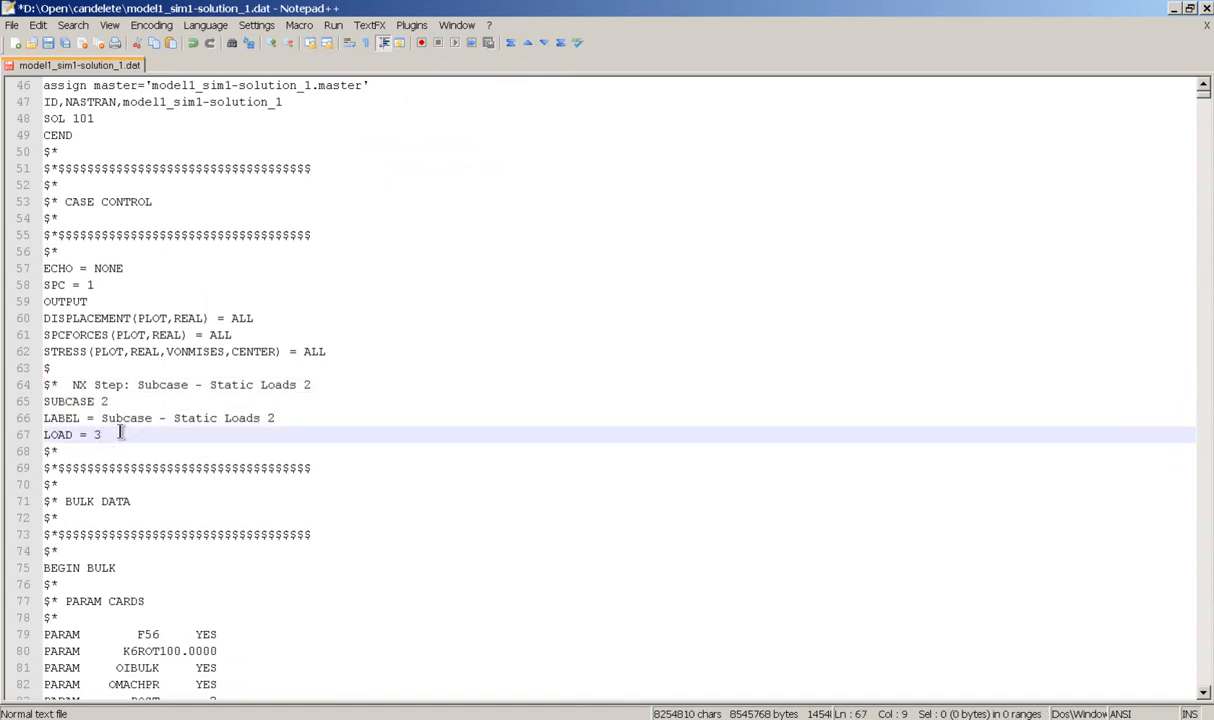
pyautogui.moveTo(129, 436); pyautogui.dragTo(32, 384)
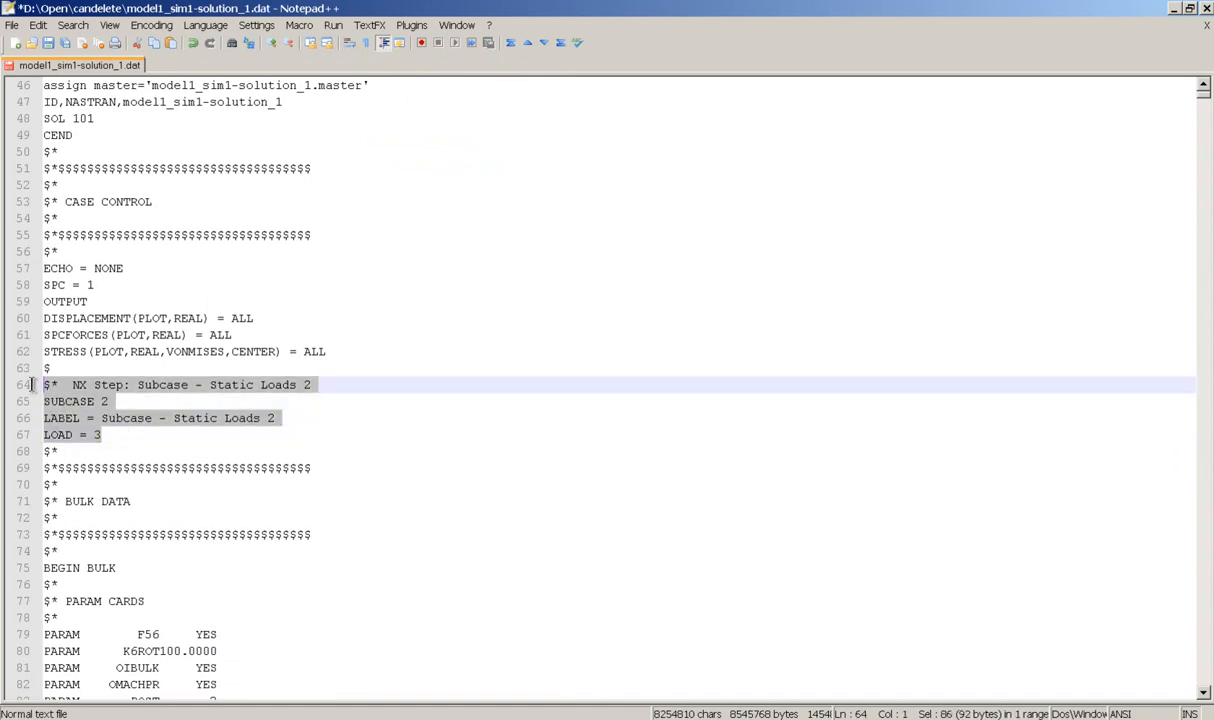
pyautogui.scroll(-4, 107, 428)
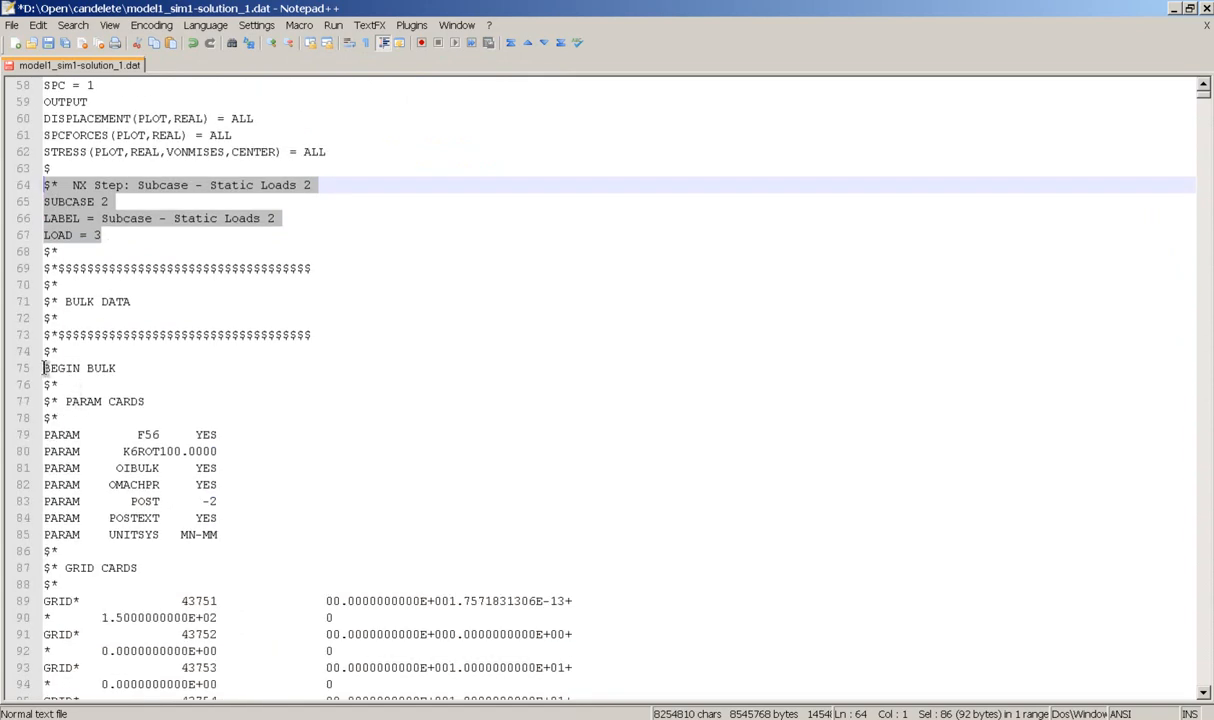
pyautogui.moveTo(44, 368); pyautogui.dragTo(129, 368)
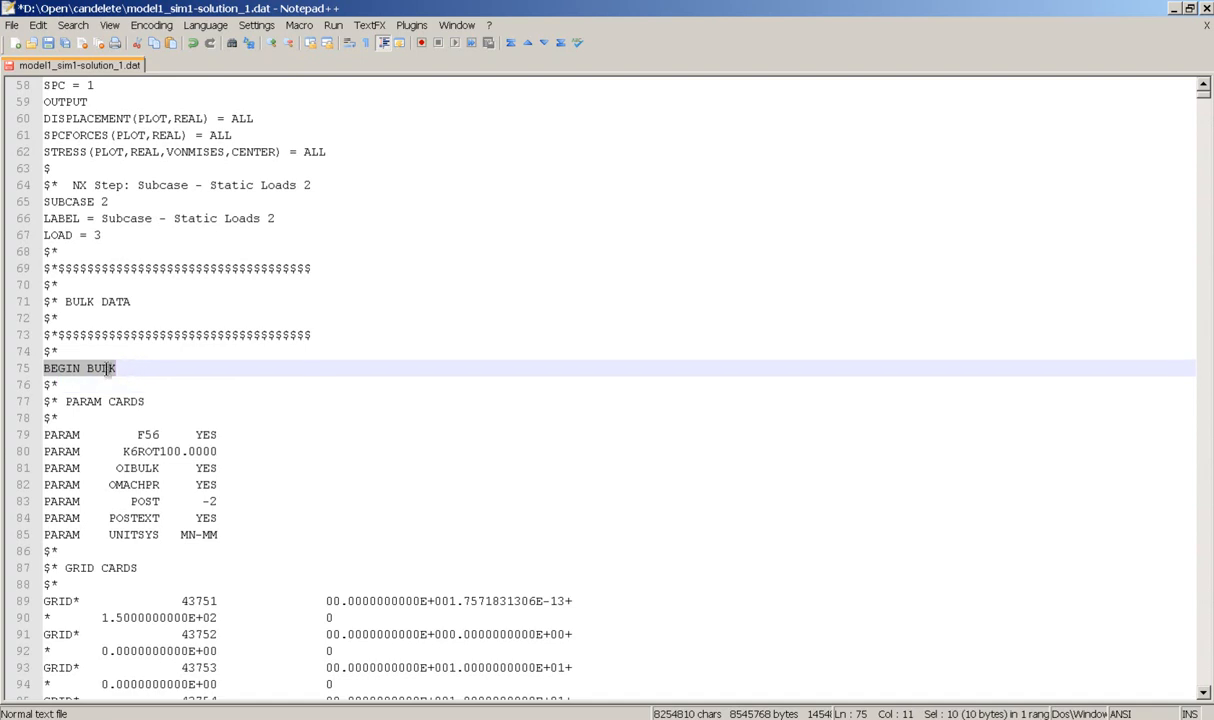
pyautogui.click(44, 368)
pyautogui.moveTo(48, 368); pyautogui.dragTo(115, 368)
pyautogui.click(77, 381)
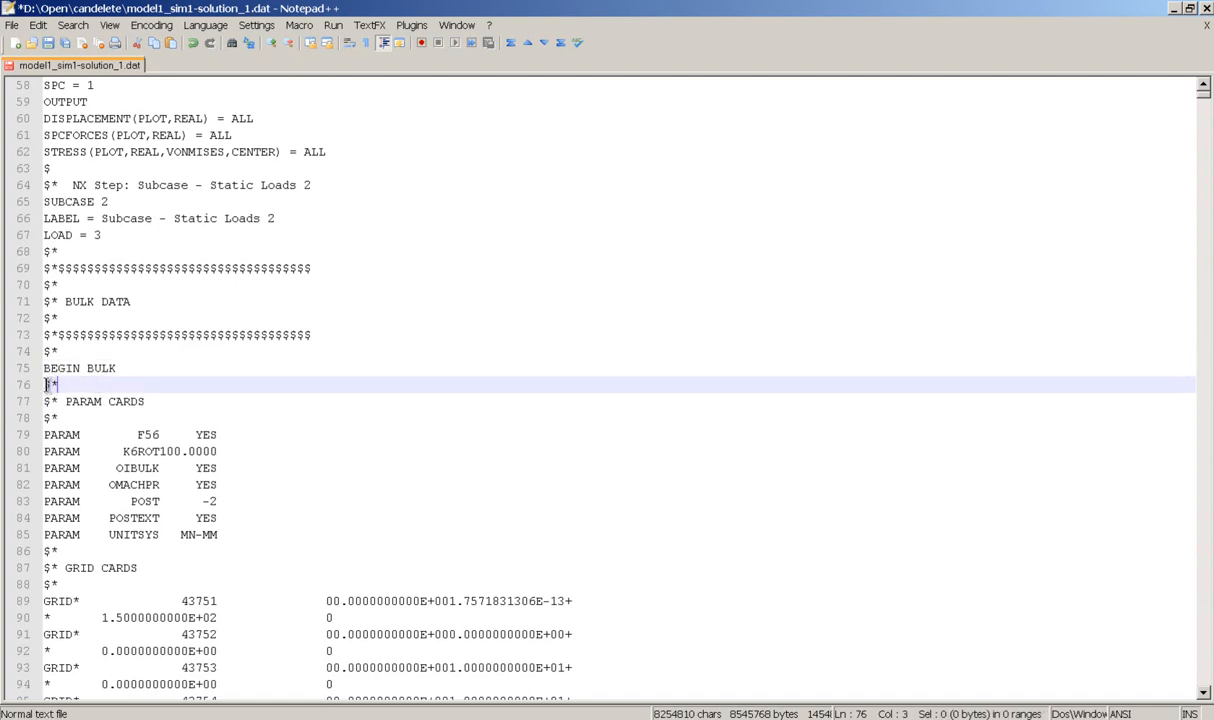
# Step: Examine the PARAM and GRID cards under BEGIN BULK alongside the SUBCASE 2 and LOAD = 3 lines
pyautogui.moveTo(46, 384); pyautogui.dragTo(258, 496)
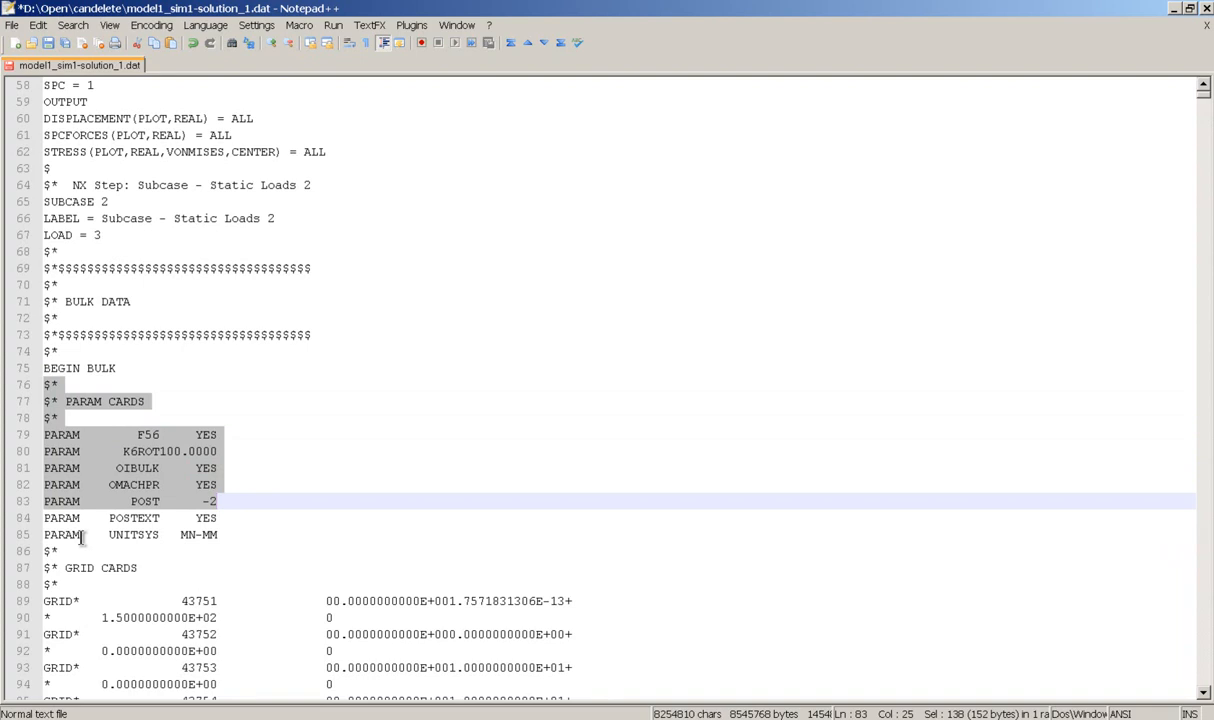
pyautogui.scroll(-2, 133, 544)
pyautogui.moveTo(44, 497); pyautogui.dragTo(85, 500)
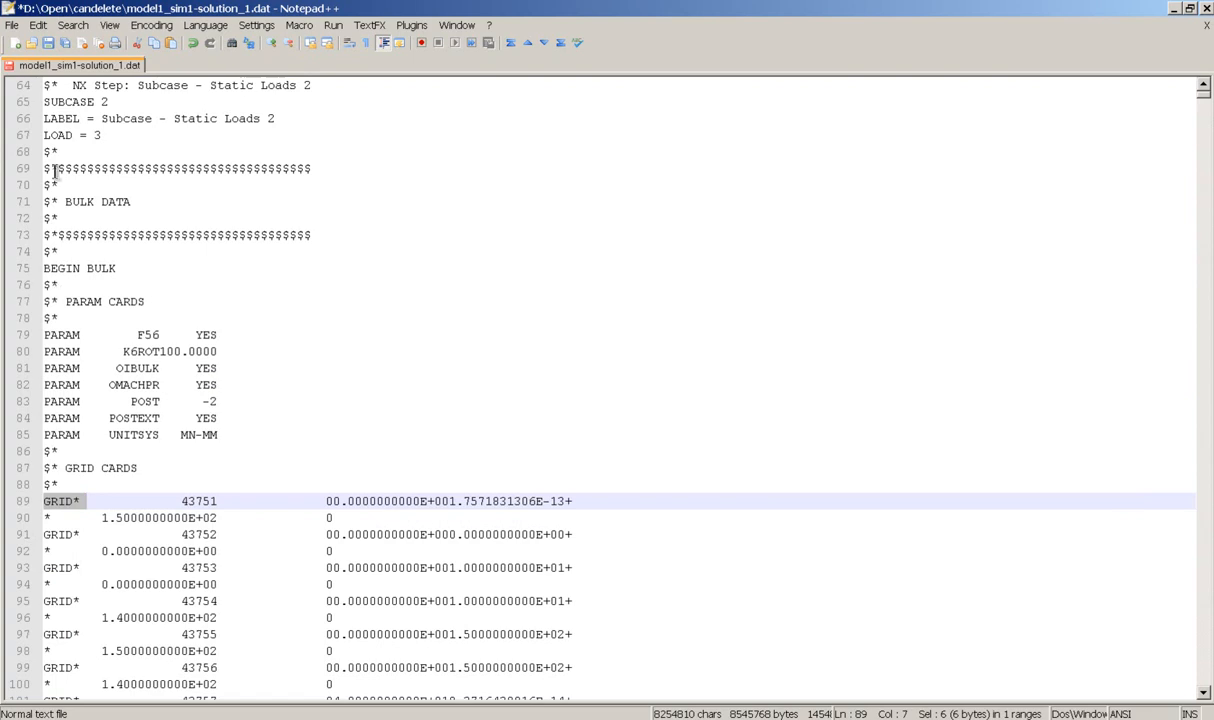
pyautogui.moveTo(45, 133); pyautogui.dragTo(107, 134)
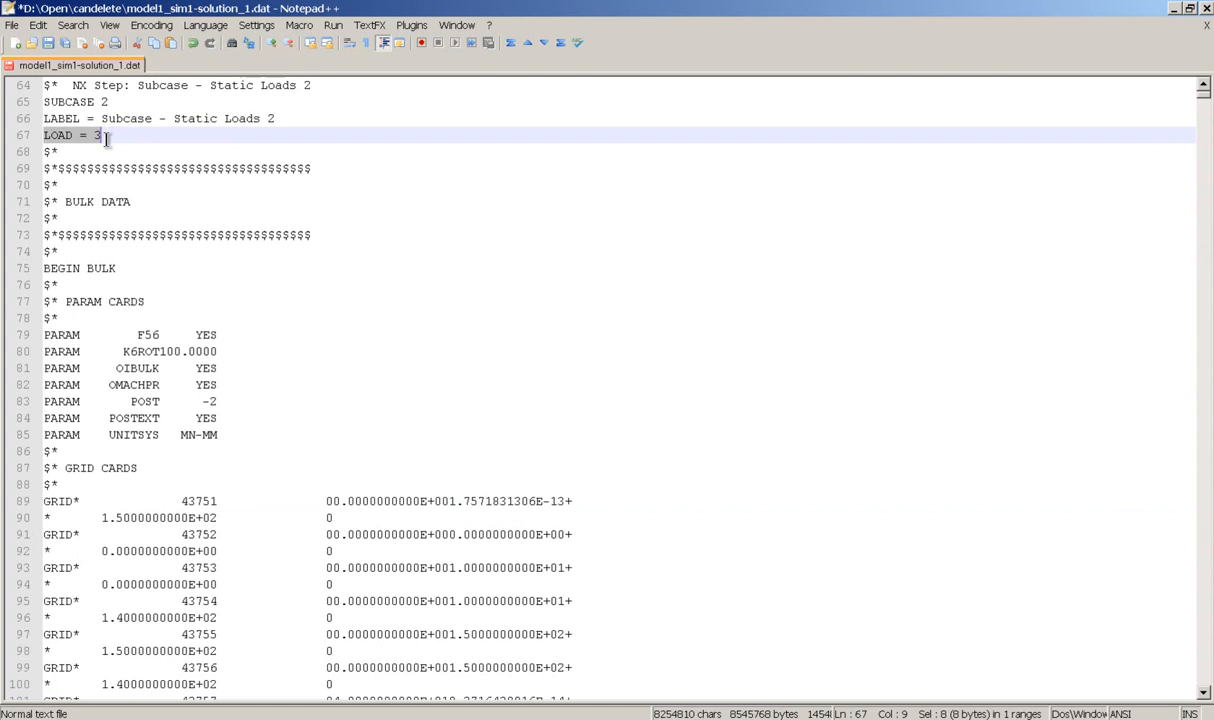
pyautogui.moveTo(50, 101); pyautogui.dragTo(112, 95)
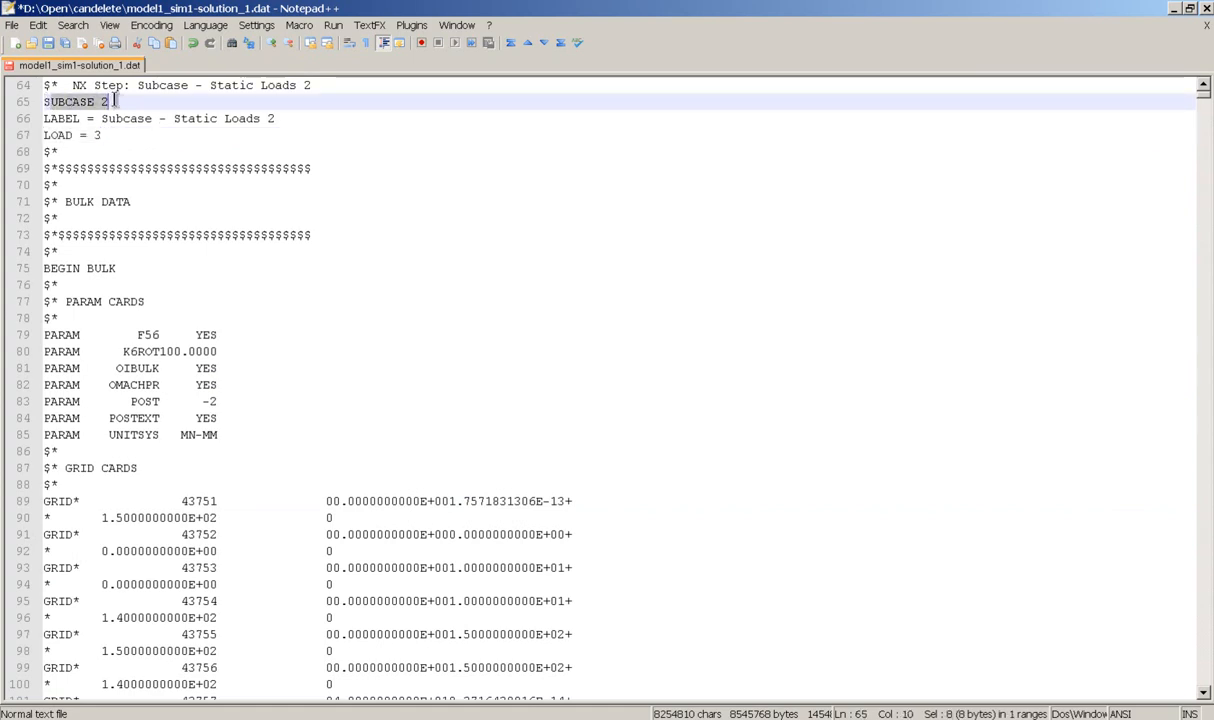
pyautogui.click(112, 96)
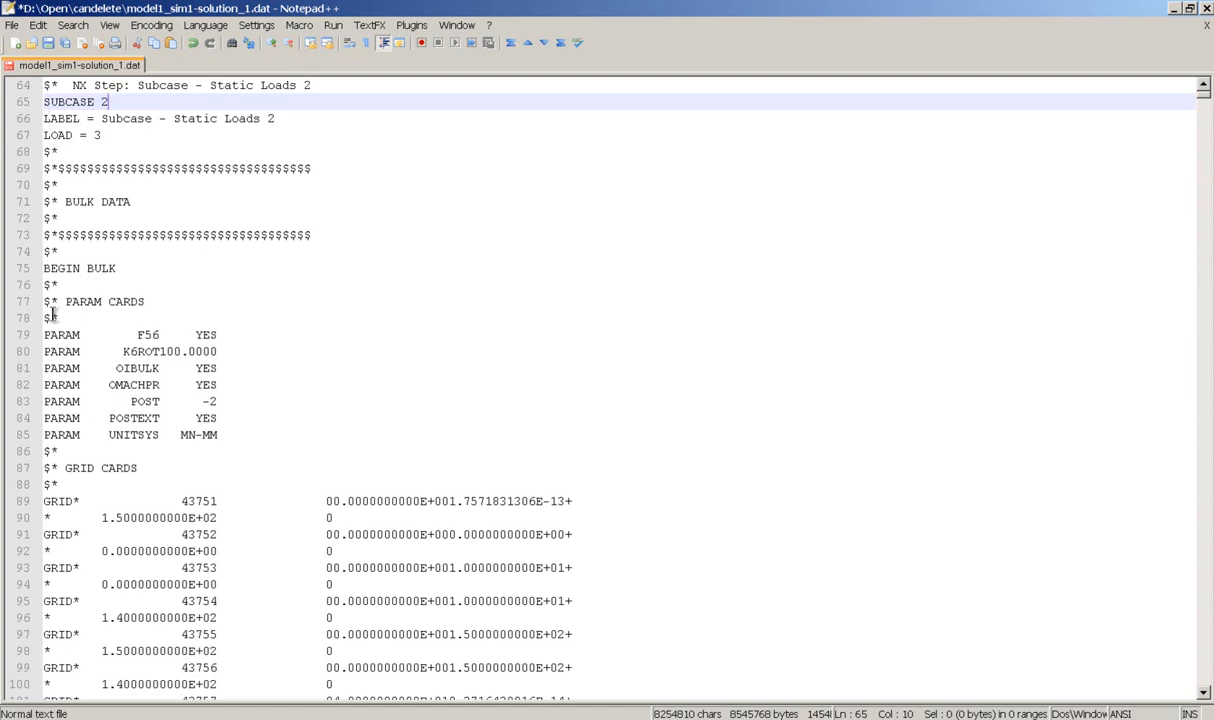
# Step: Replace all bulk data between BEGIN BULK and the Force(2) comment, from the PARAM cards through the last Force(1) card, with a single $ line
pyautogui.moveTo(45, 285); pyautogui.dragTo(143, 384)
pyautogui.moveTo(45, 284); pyautogui.dragTo(648, 683)
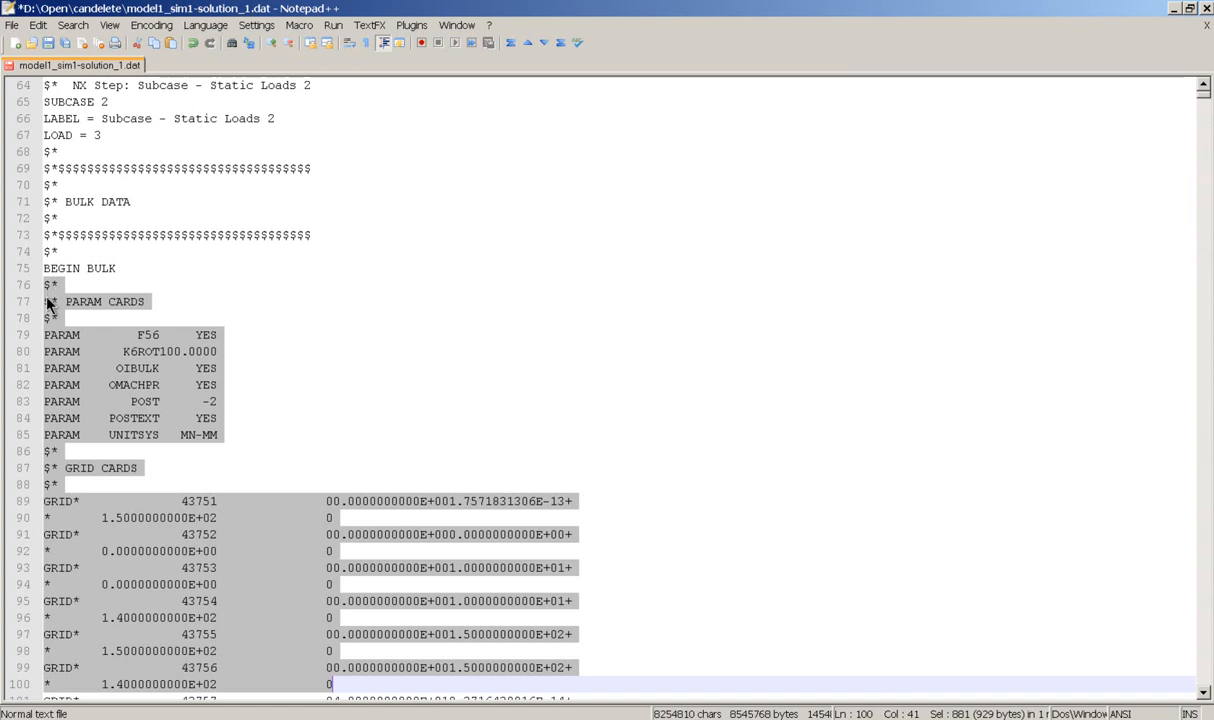
pyautogui.moveTo(44, 284); pyautogui.dragTo(569, 568)
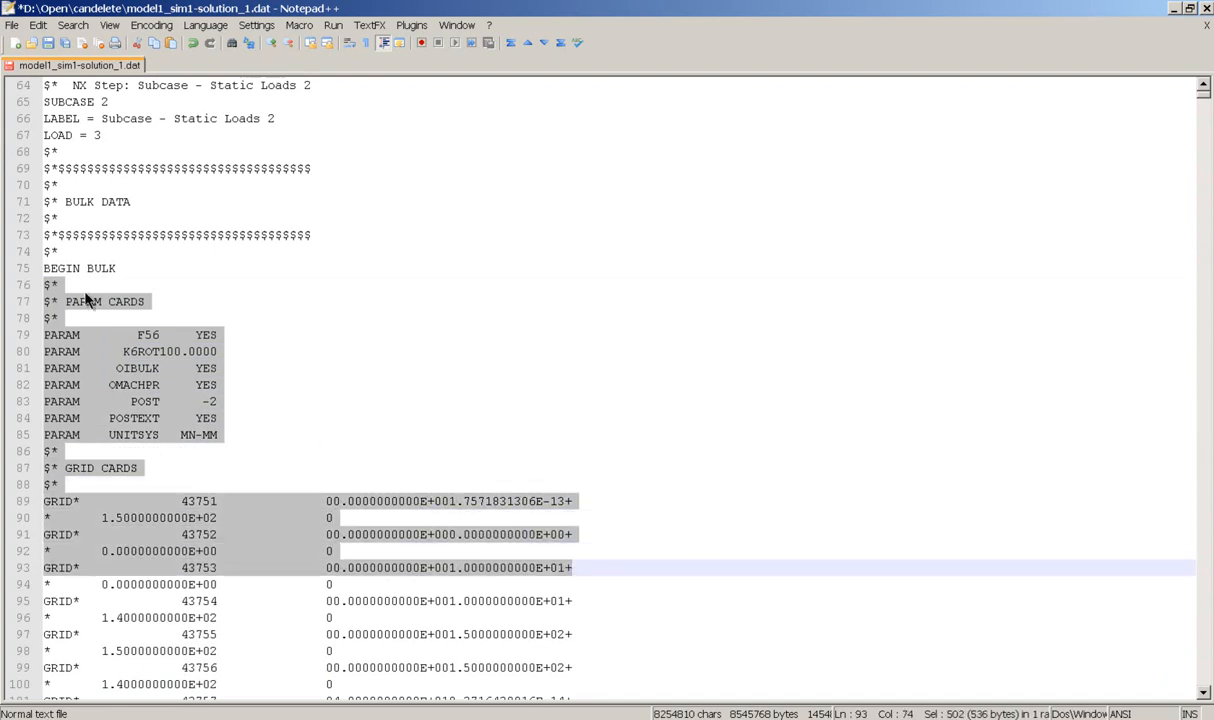
pyautogui.scroll(-1, 444, 452)
pyautogui.scroll(-20, 420, 452)
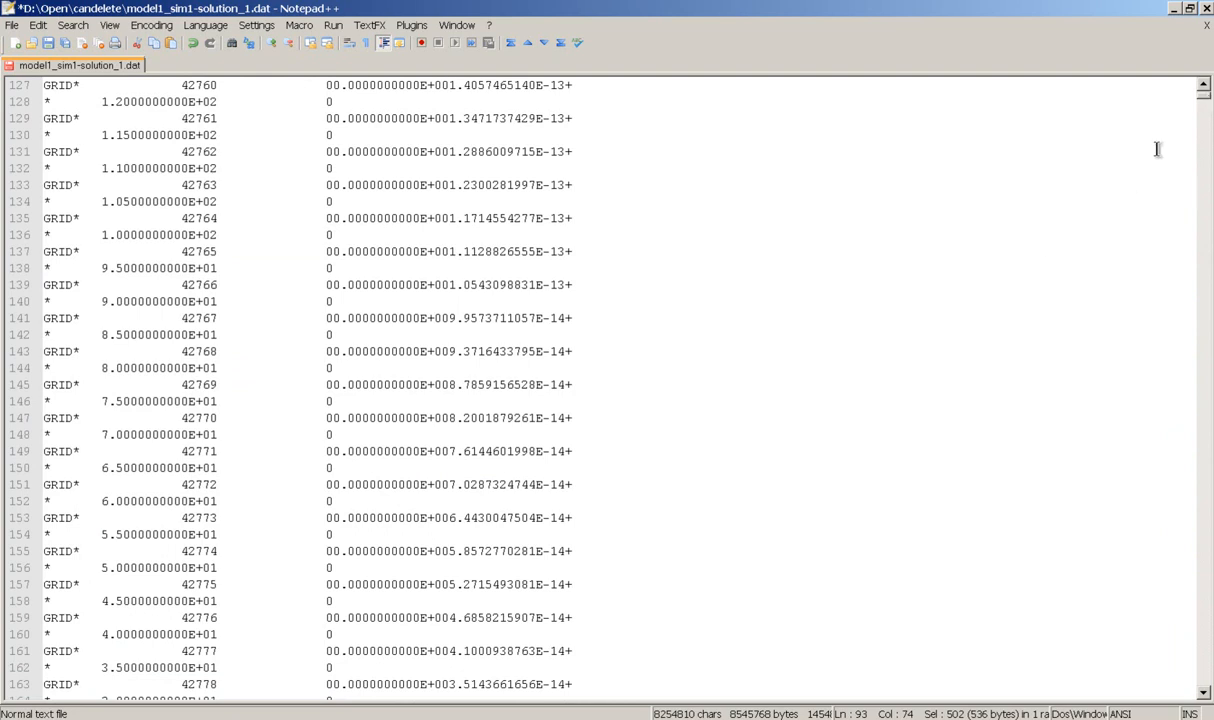
pyautogui.moveTo(1208, 98); pyautogui.dragTo(1203, 480)
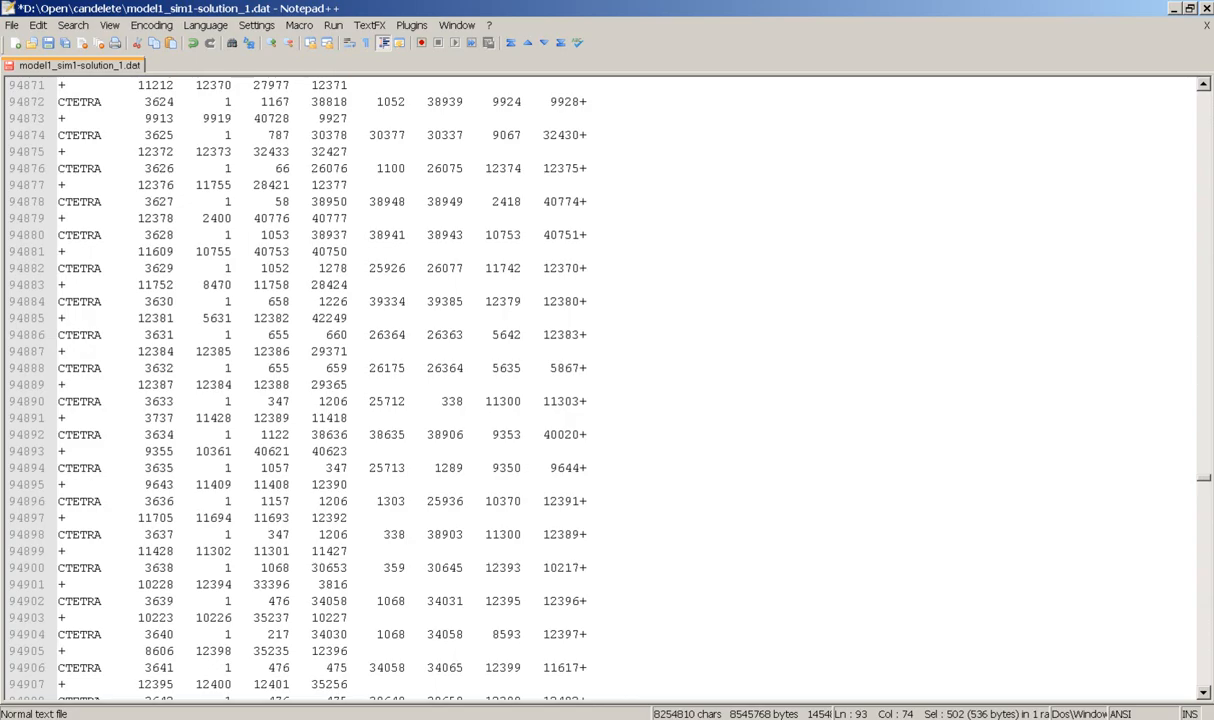
pyautogui.moveTo(1204, 484); pyautogui.dragTo(1210, 660)
pyautogui.scroll(10, 114, 303)
pyautogui.scroll(20, 349, 341)
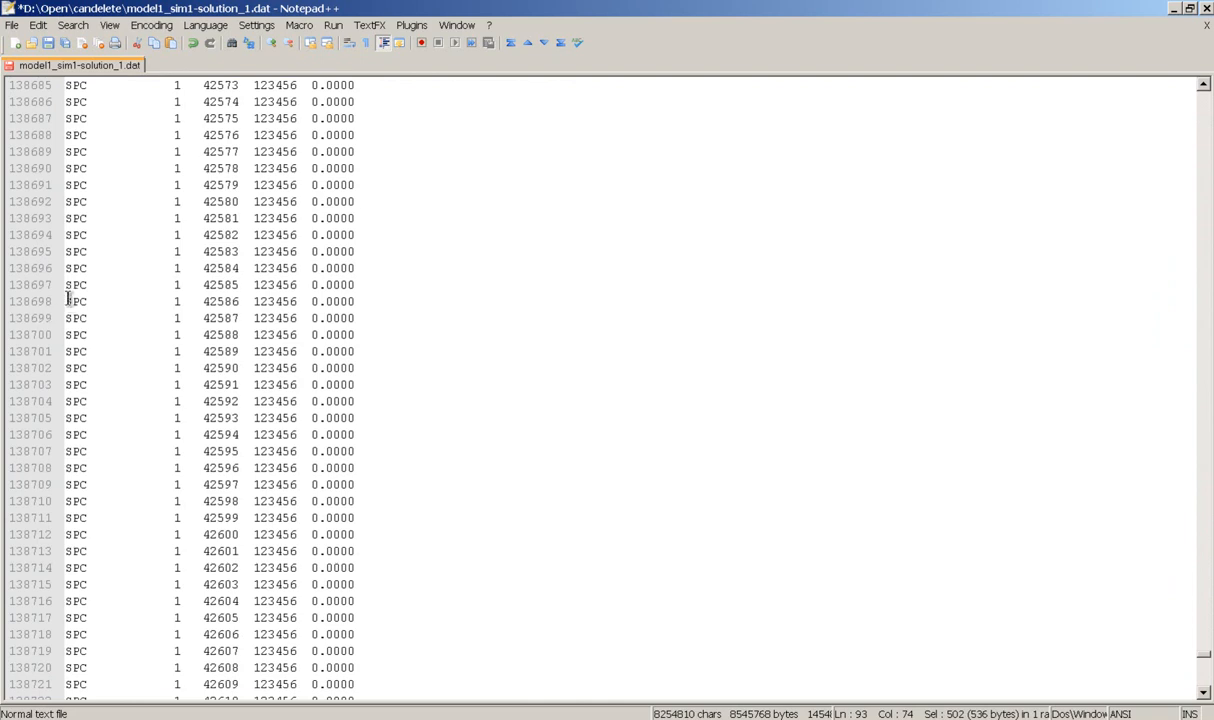
pyautogui.keyDown('shift'); pyautogui.click(488, 335); pyautogui.keyUp('shift')
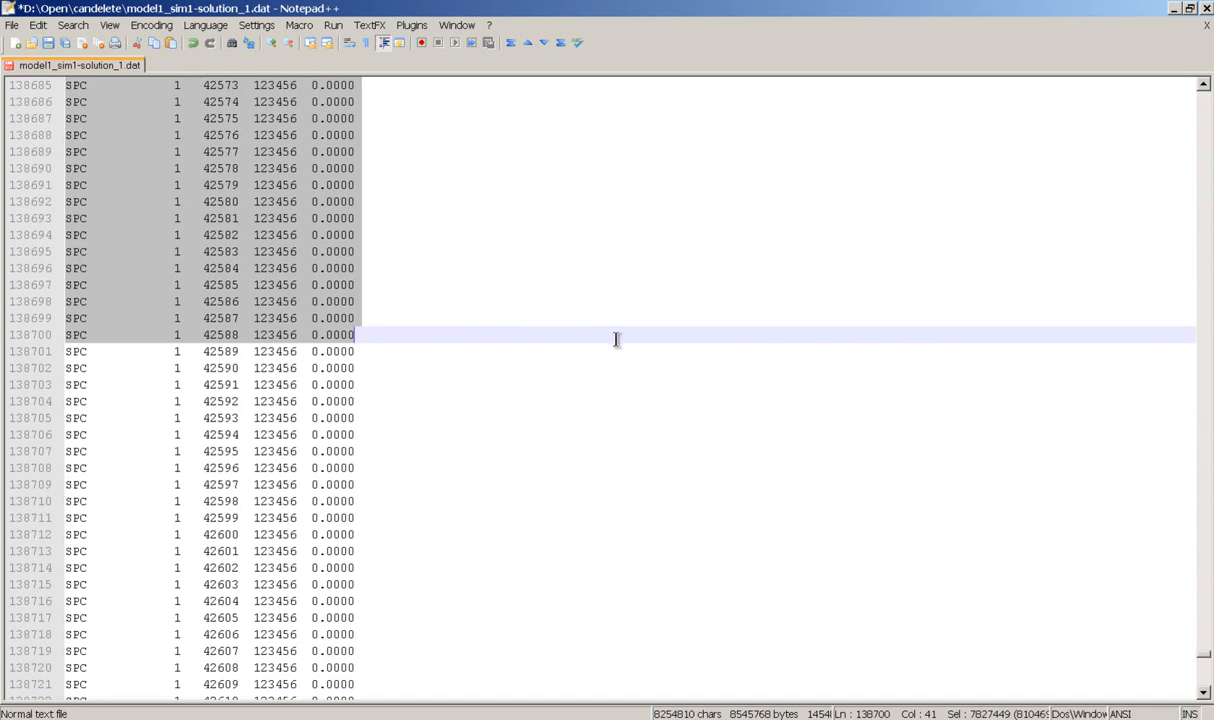
pyautogui.scroll(-20, 945, 519)
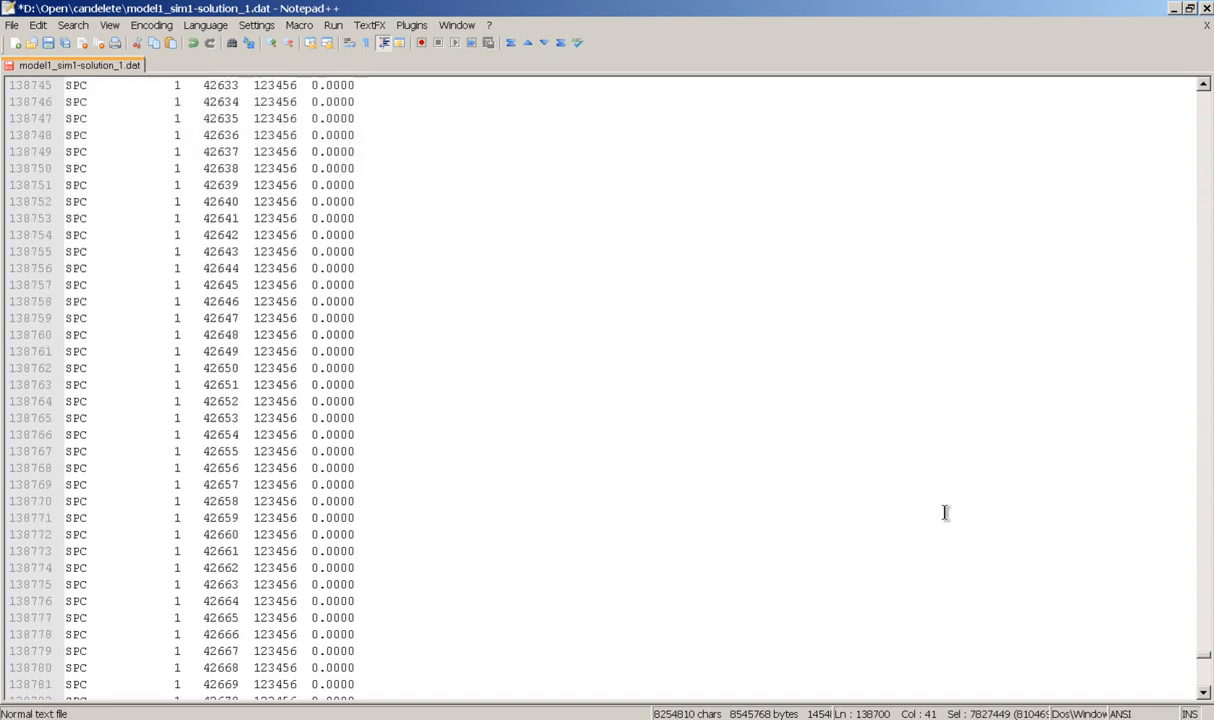
pyautogui.scroll(-20, 935, 519)
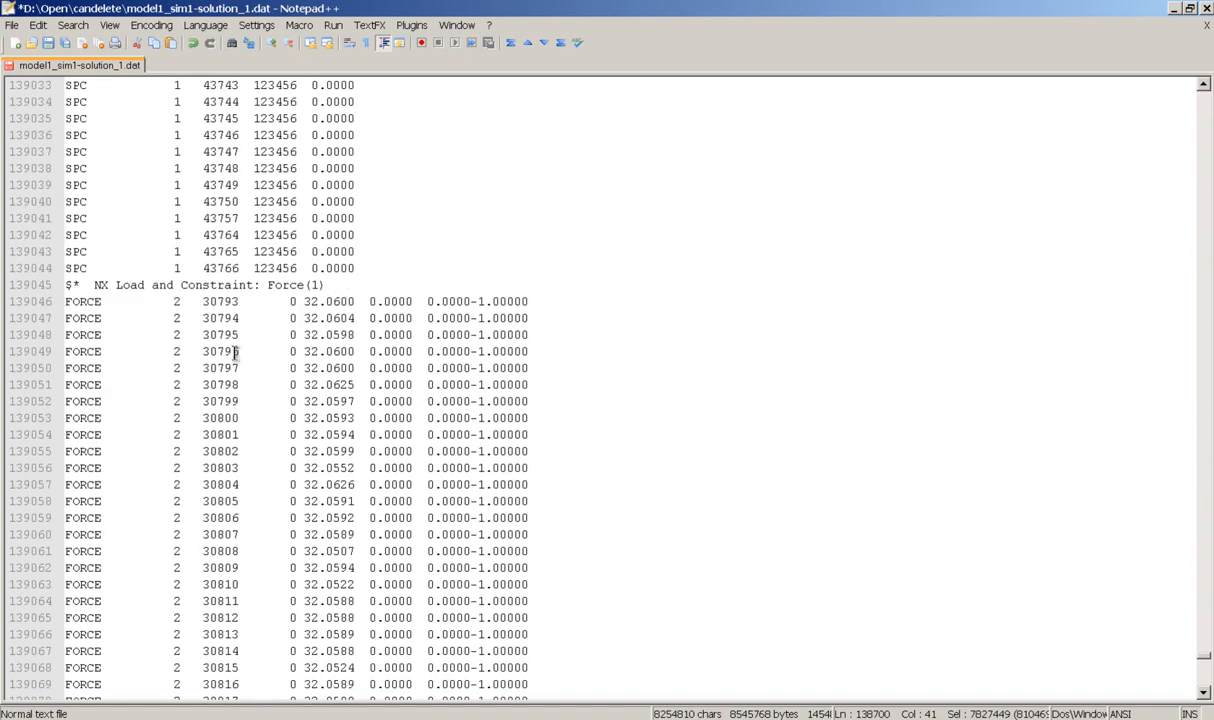
pyautogui.scroll(-20, 380, 345)
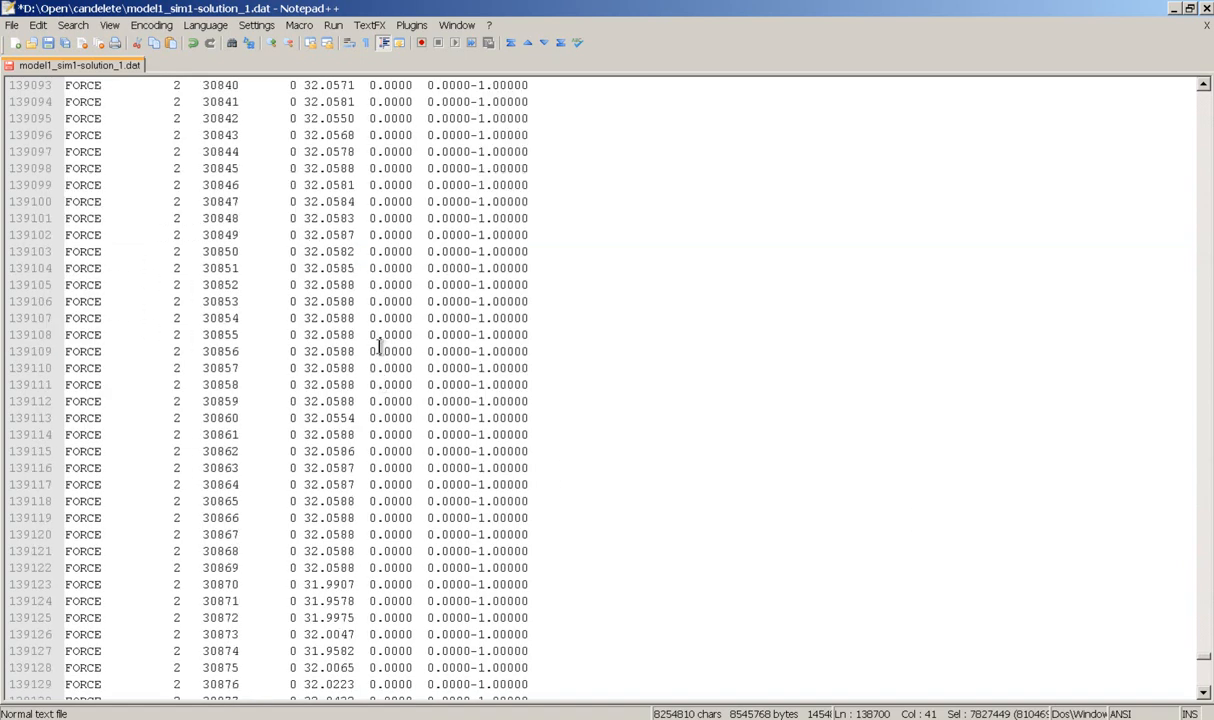
pyautogui.scroll(20, 375, 335)
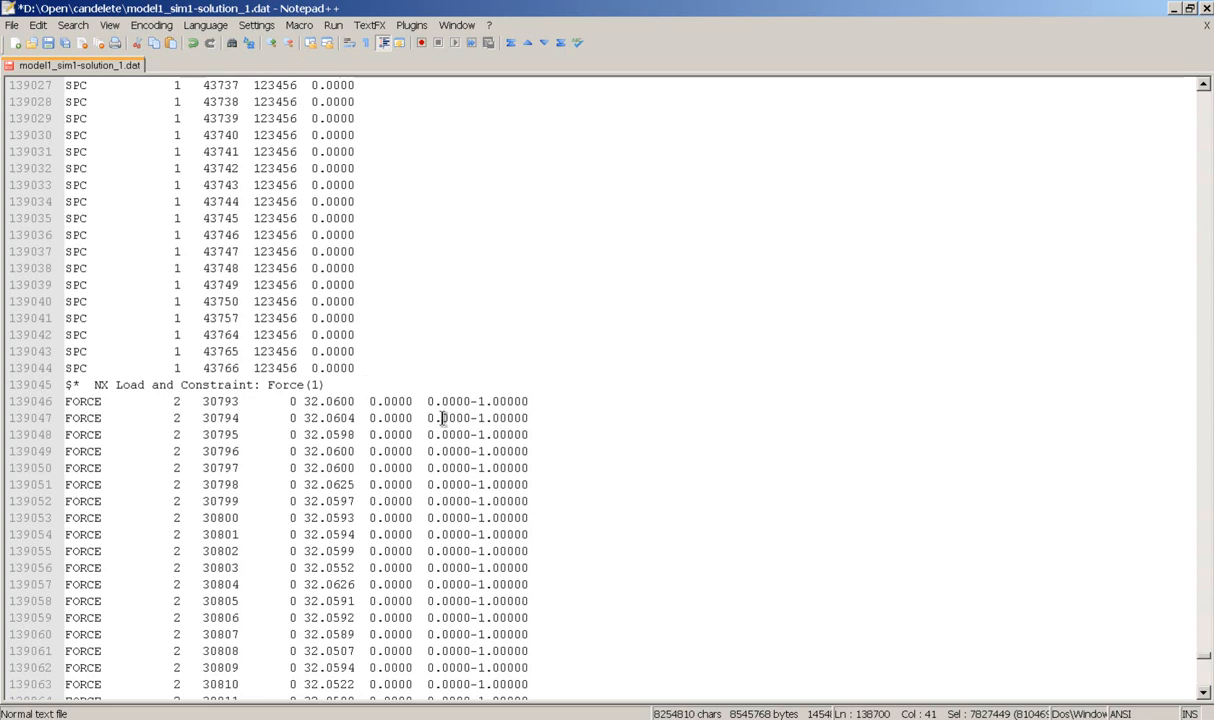
pyautogui.keyDown('shift'); pyautogui.click(556, 519); pyautogui.keyUp('shift')
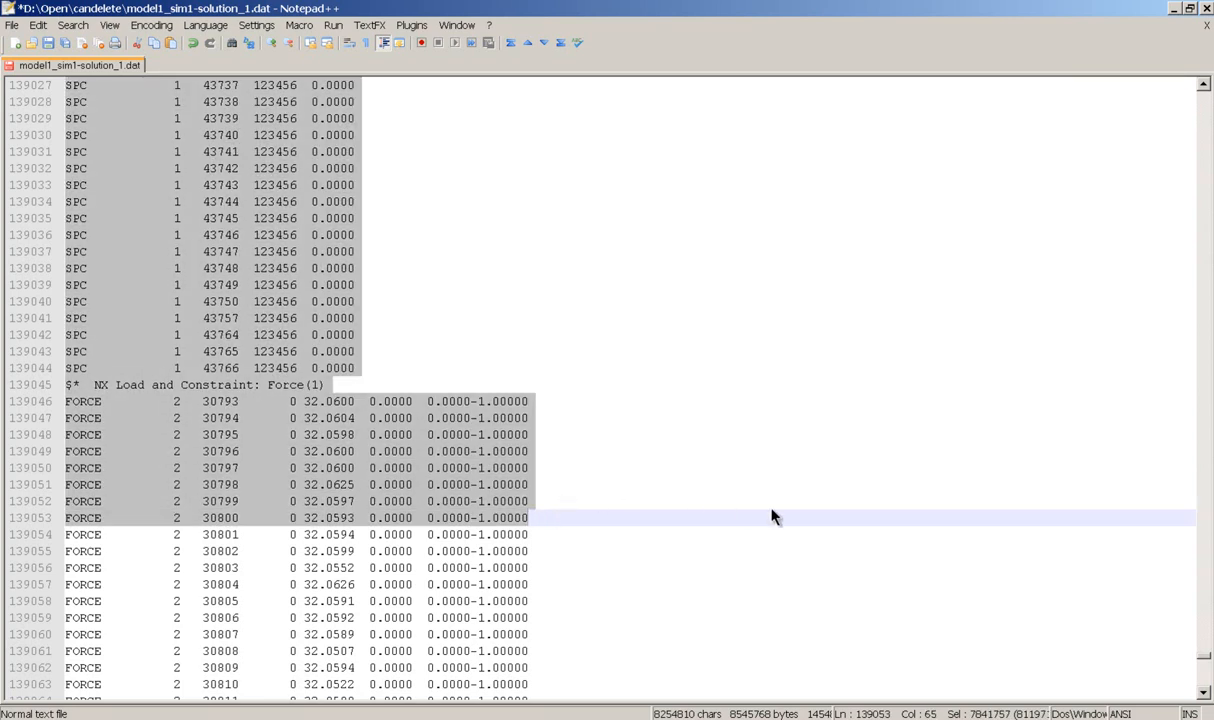
pyautogui.scroll(-17, 765, 486)
pyautogui.scroll(-16, 765, 486)
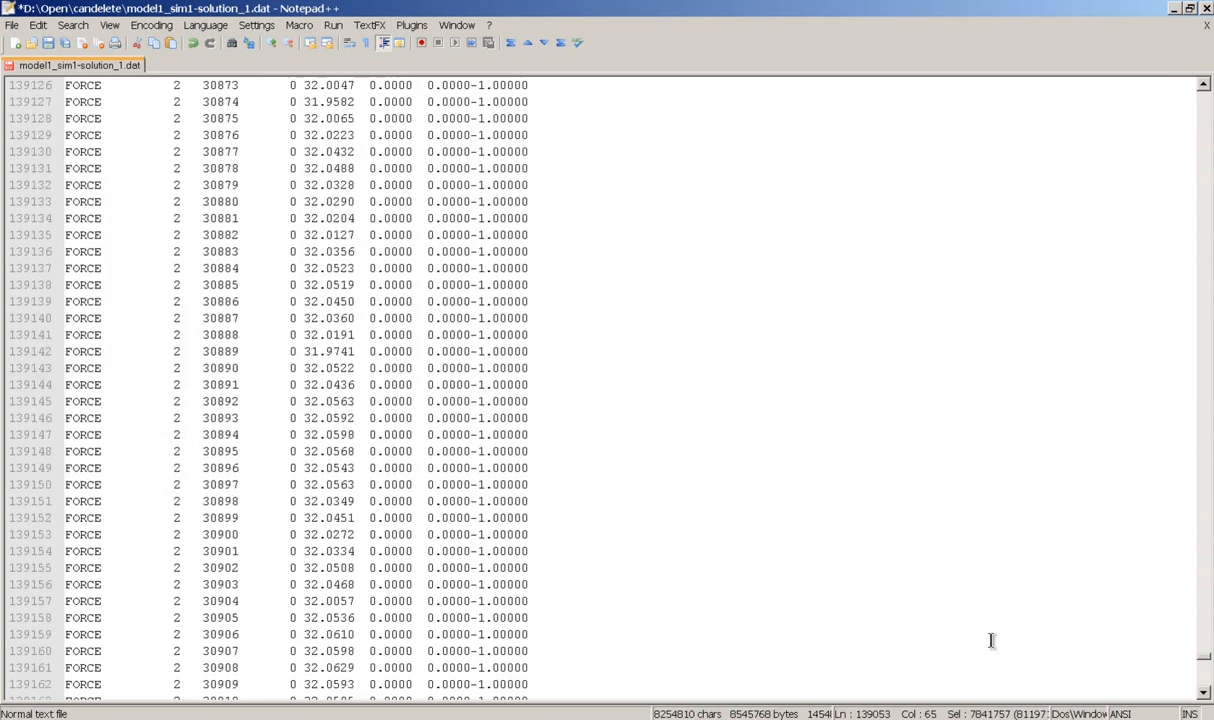
pyautogui.moveTo(1205, 668); pyautogui.dragTo(1205, 678)
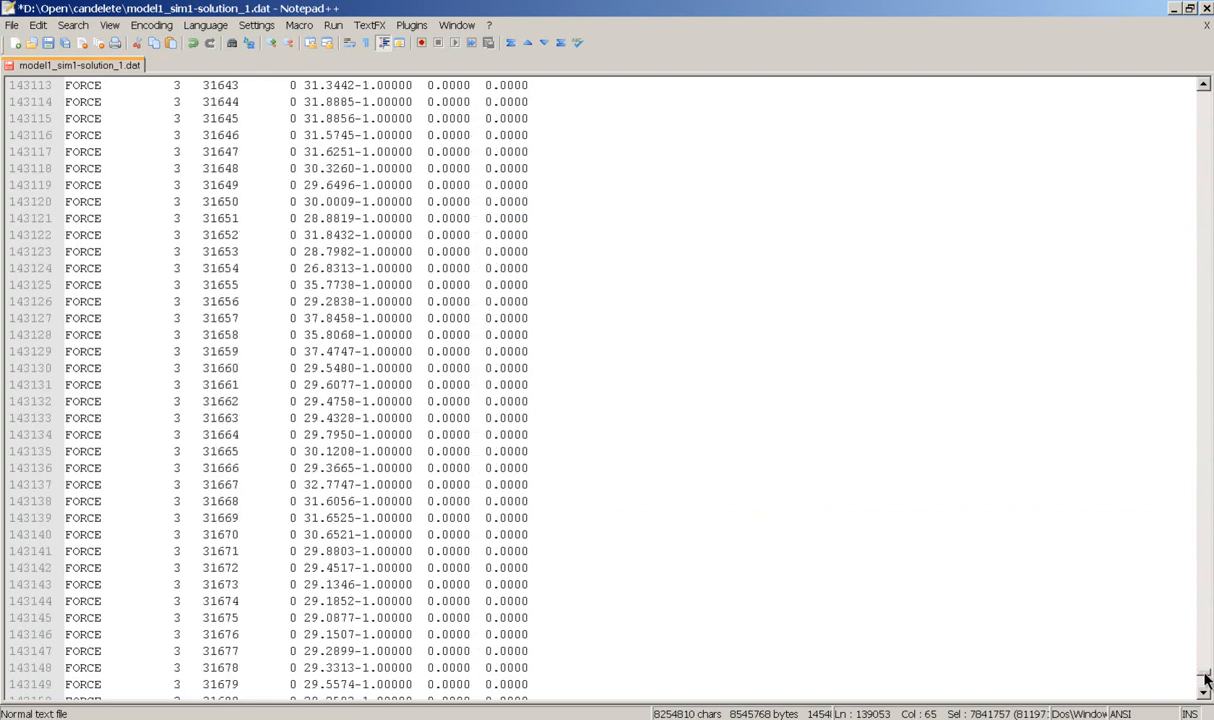
pyautogui.scroll(20, 829, 564)
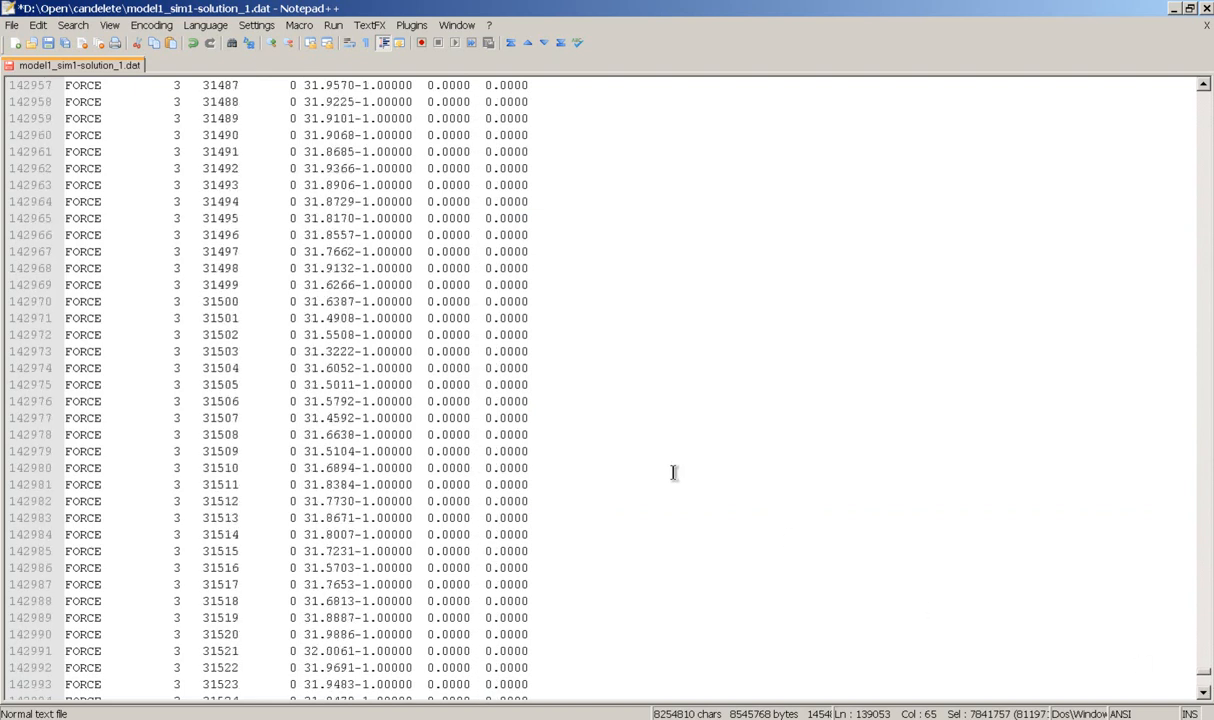
pyautogui.scroll(20, 673, 467)
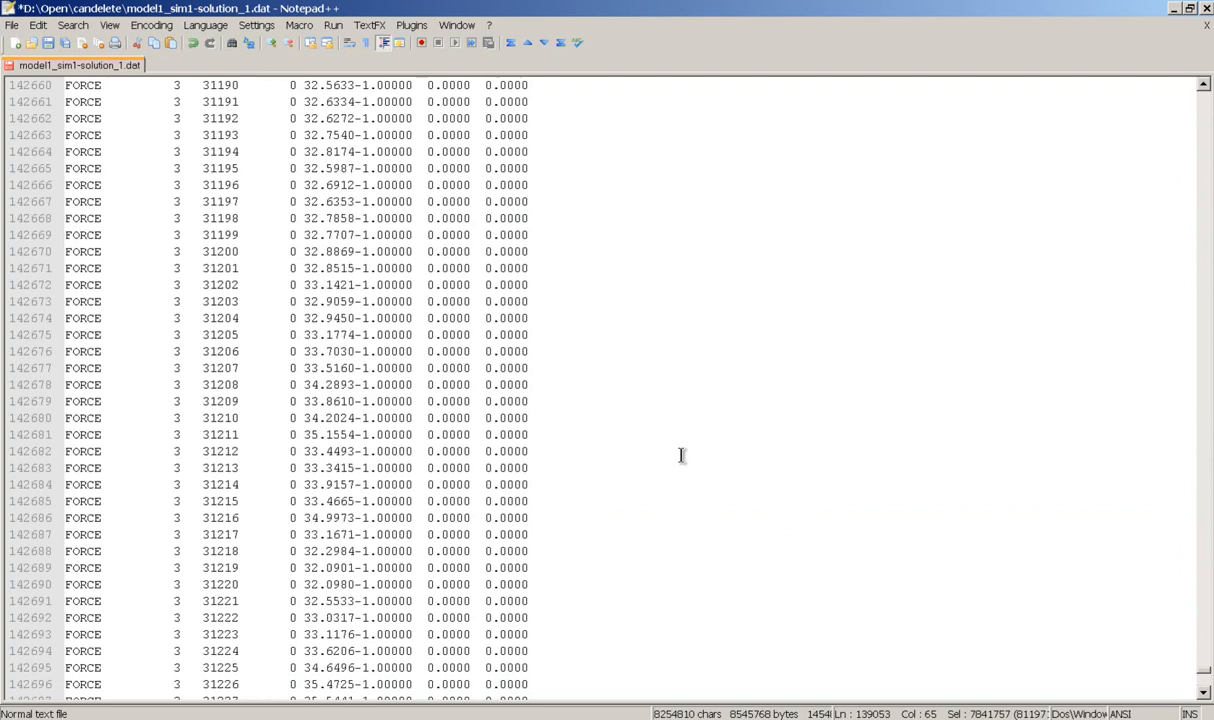
pyautogui.scroll(20, 682, 455)
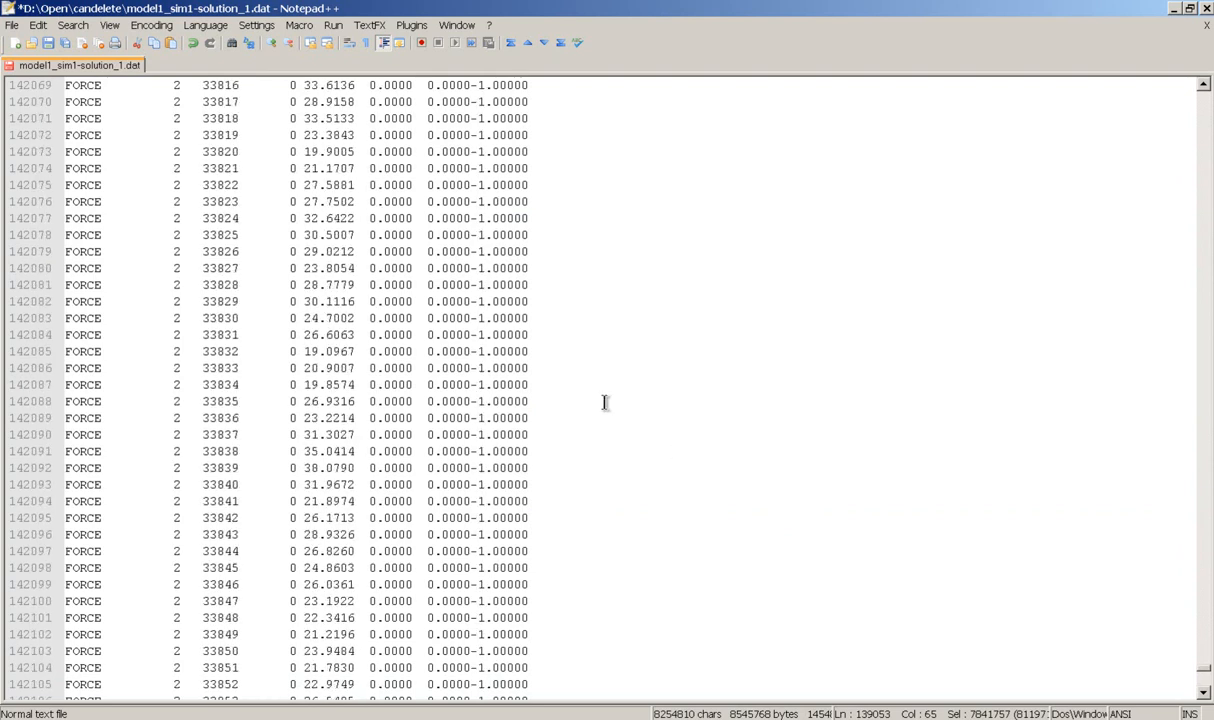
pyautogui.scroll(-20, 604, 402)
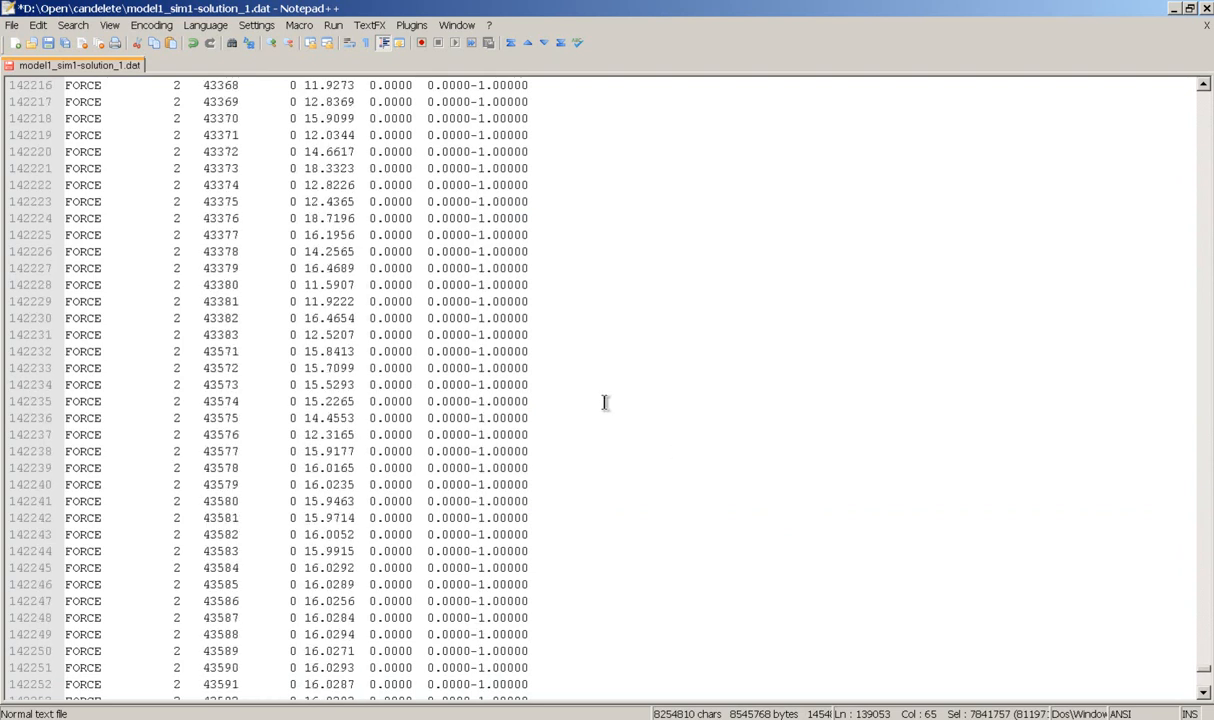
pyautogui.keyDown('shift'); pyautogui.click(559, 534); pyautogui.keyUp('shift')
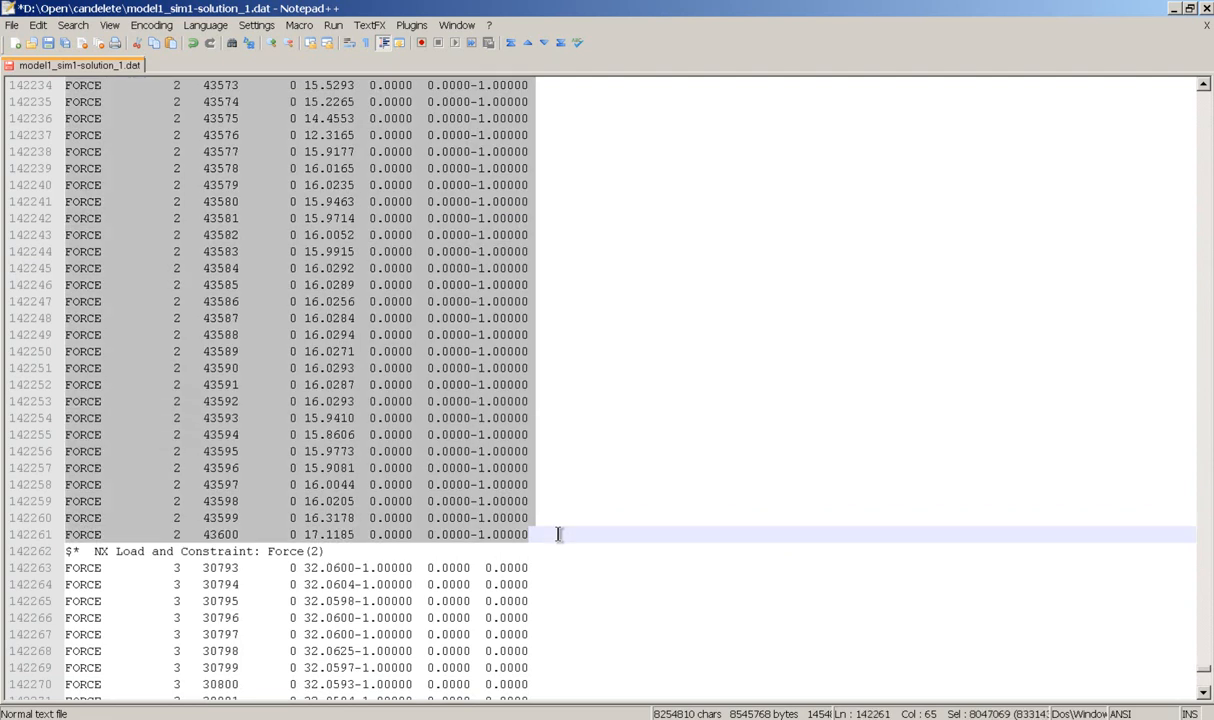
pyautogui.press('Delete')
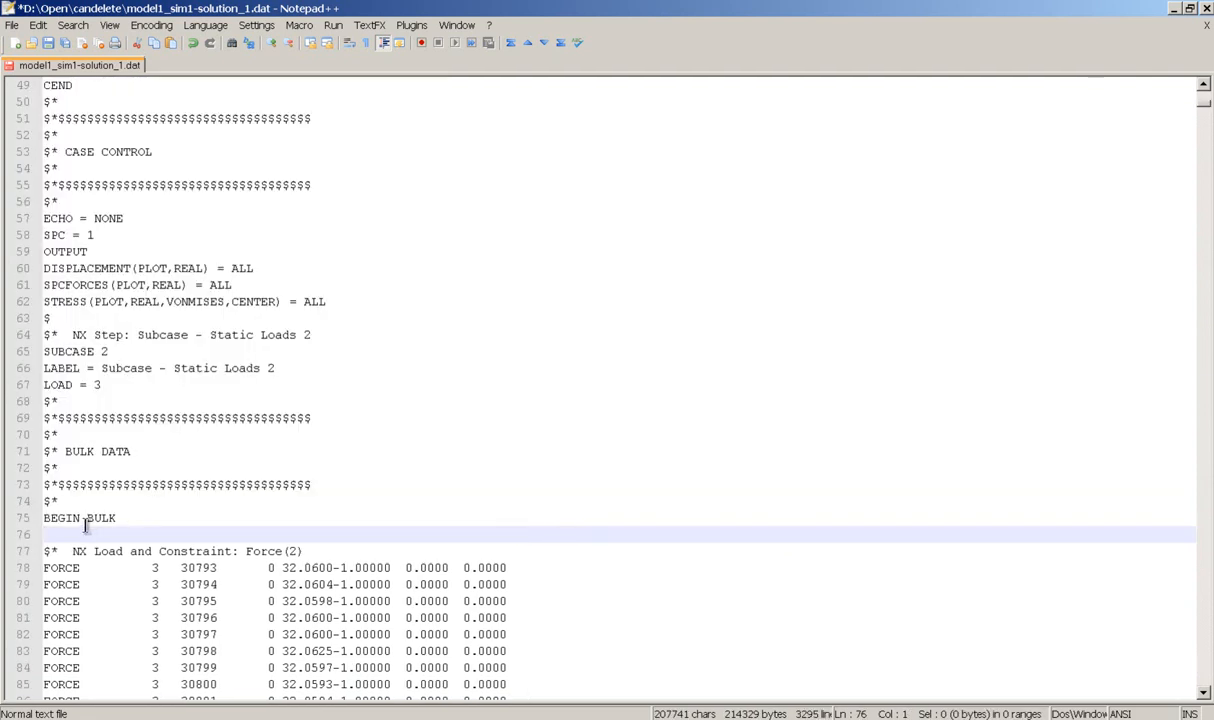
pyautogui.write('$')
# Step: Examine the remaining Force(2) FORCE cards down to the ENDDATA line, returning to the start of the file
pyautogui.scroll(-3, 87, 527)
pyautogui.scroll(-1, 120, 428)
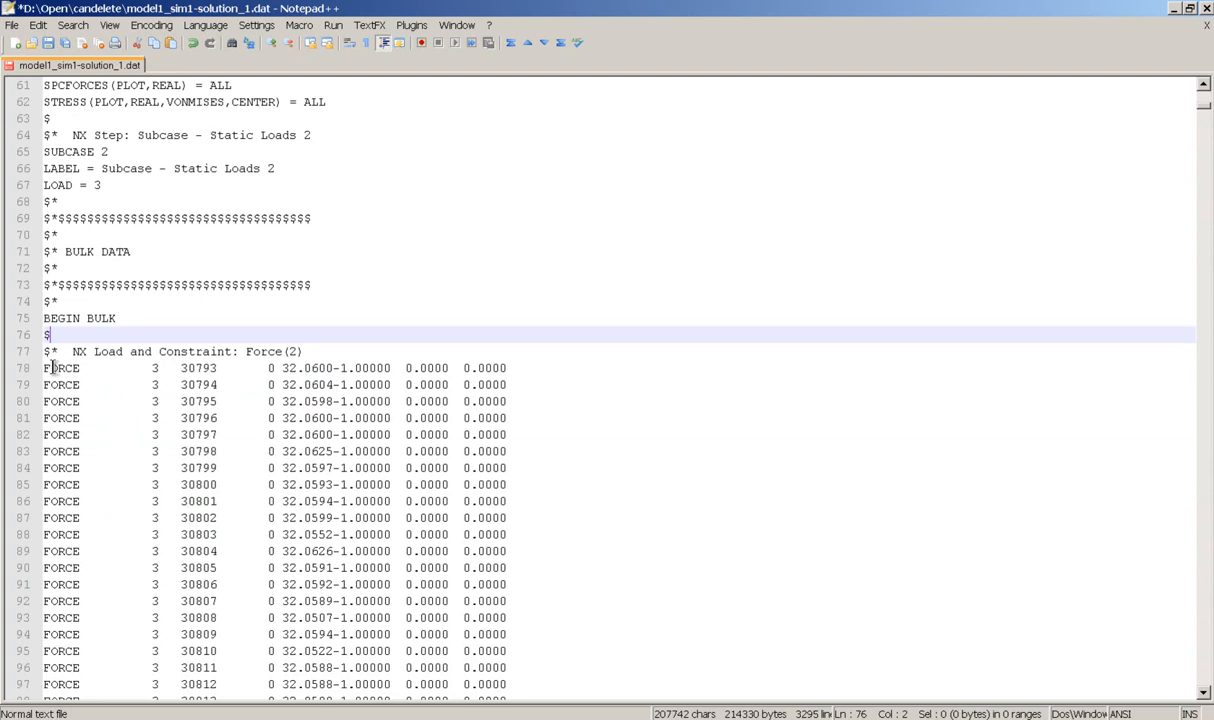
pyautogui.moveTo(46, 368); pyautogui.dragTo(376, 418)
pyautogui.scroll(-6, 377, 417)
pyautogui.scroll(-20, 377, 417)
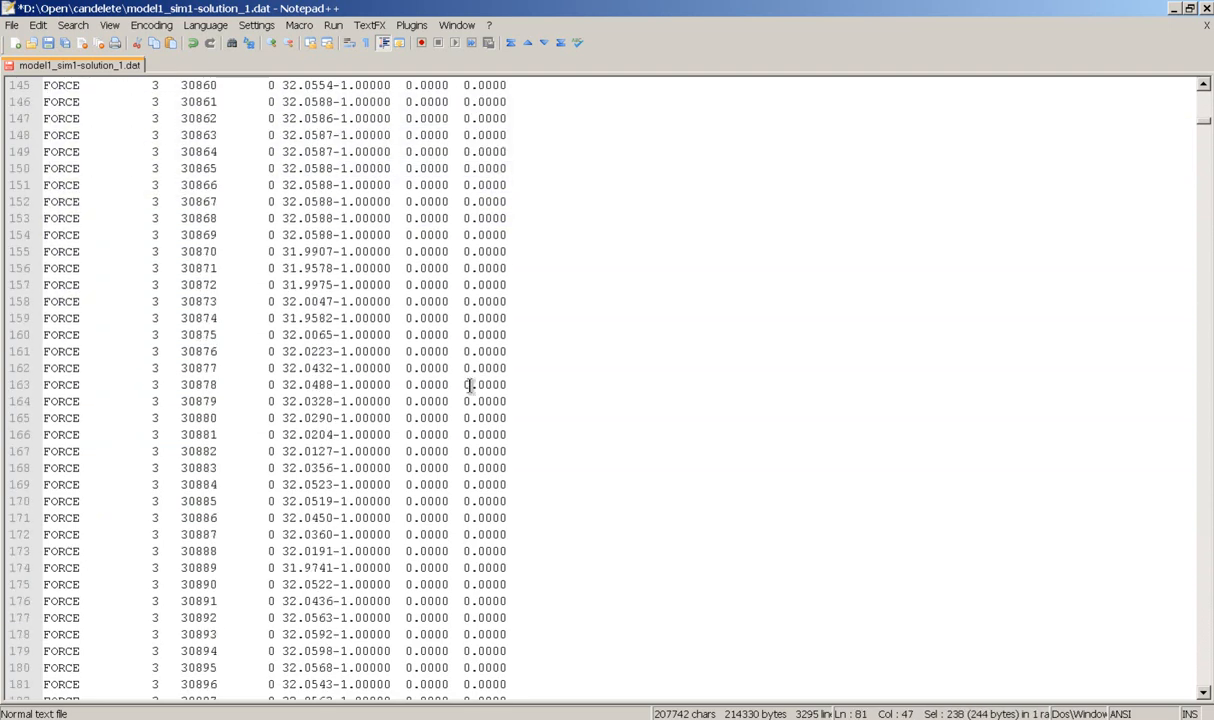
pyautogui.moveTo(1206, 127); pyautogui.dragTo(1204, 708)
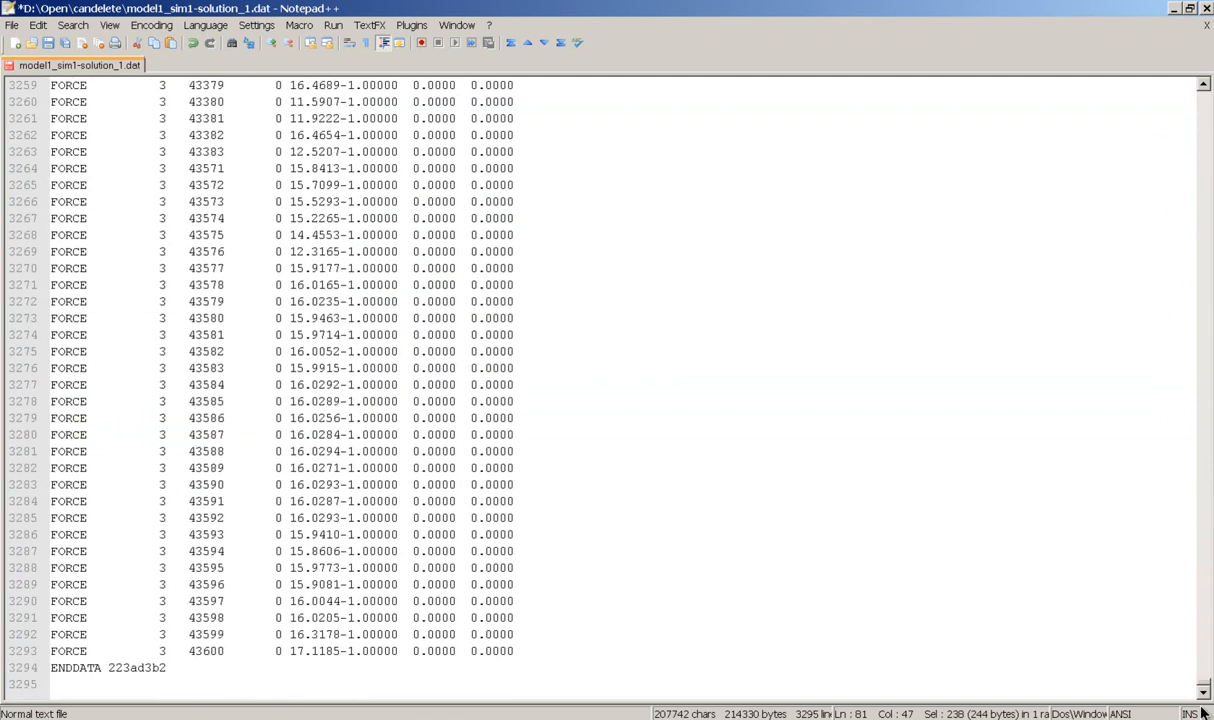
pyautogui.moveTo(58, 668); pyautogui.dragTo(184, 679)
pyautogui.click(212, 683)
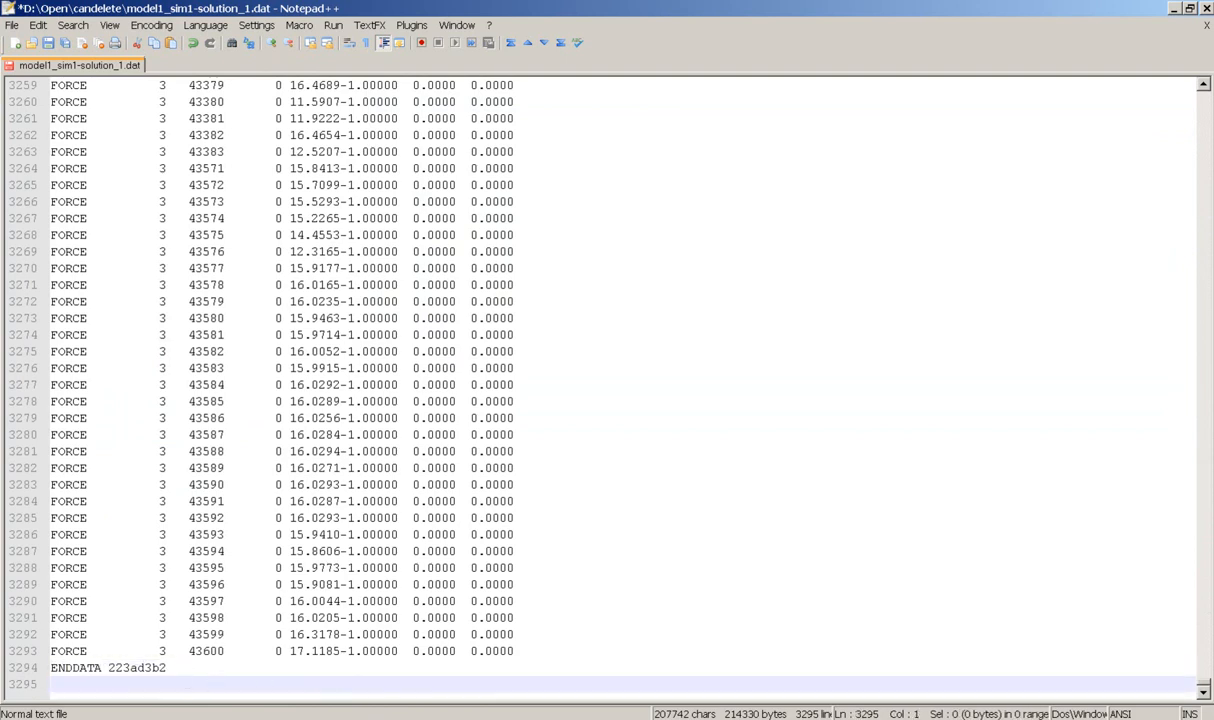
pyautogui.moveTo(1206, 688); pyautogui.dragTo(1202, 86)
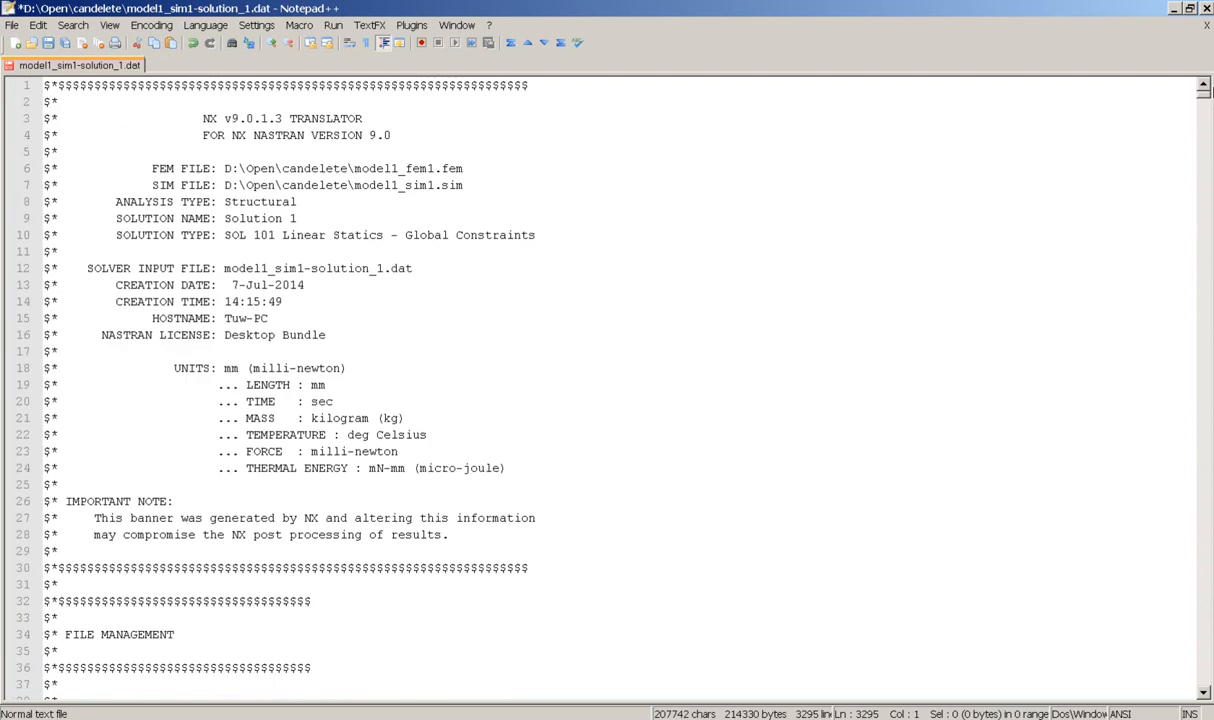
# Step: Save the edited input file as a separate text file named restart1 in the candelete folder
pyautogui.click(12, 25)
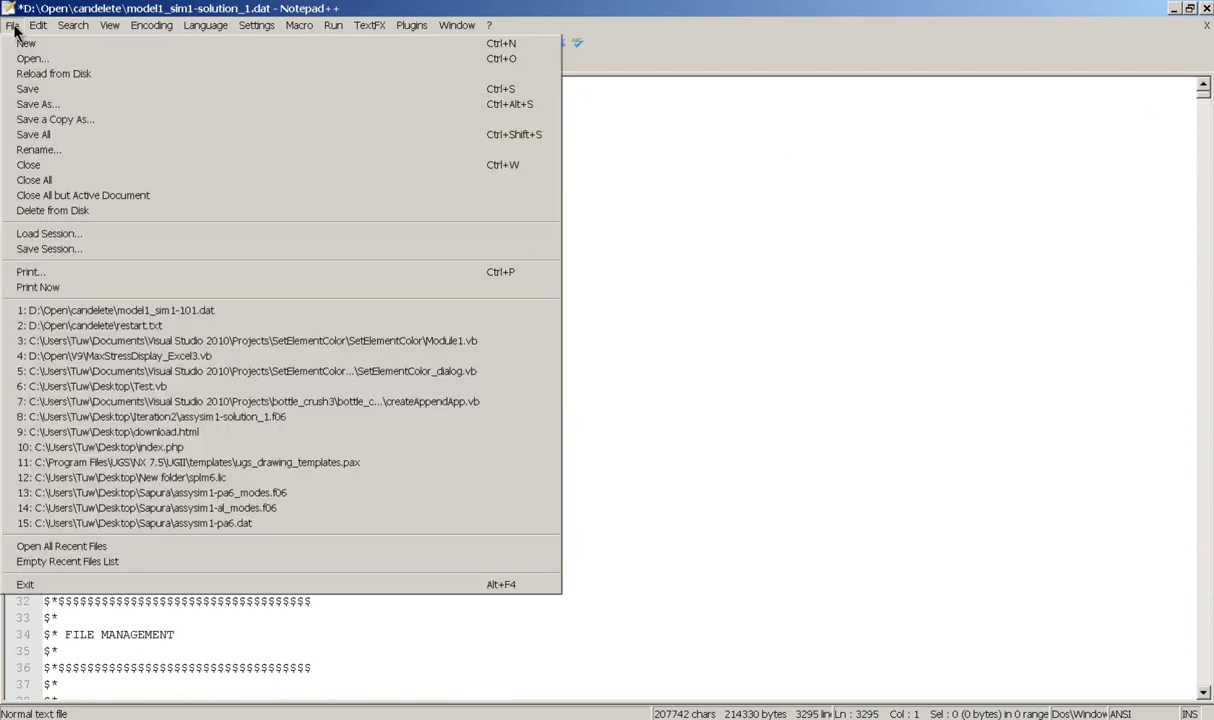
pyautogui.click(40, 100)
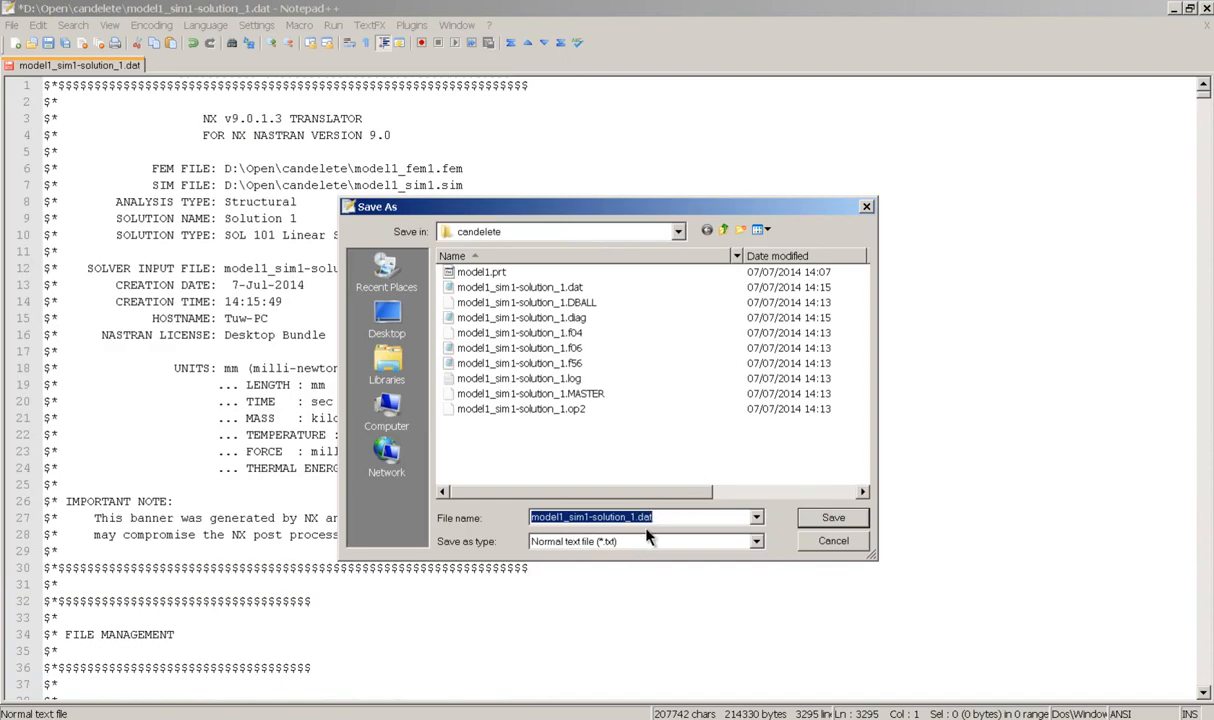
pyautogui.write('r')
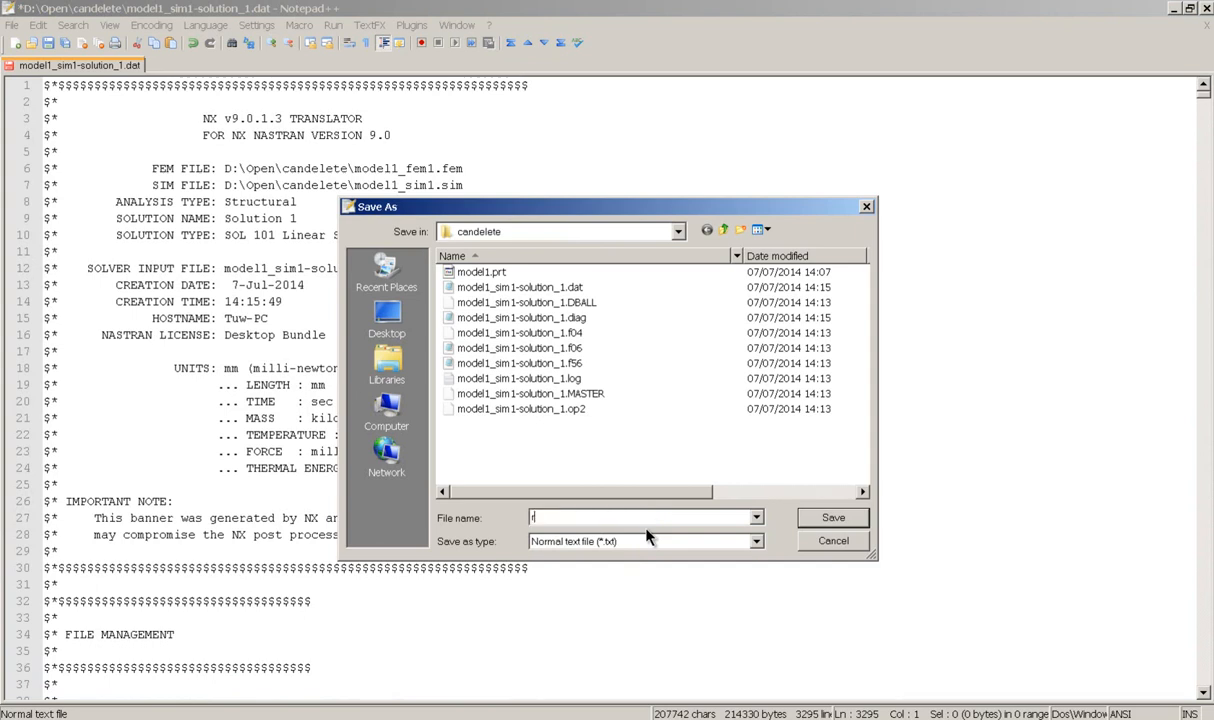
pyautogui.write('estart1')
pyautogui.click(855, 516)
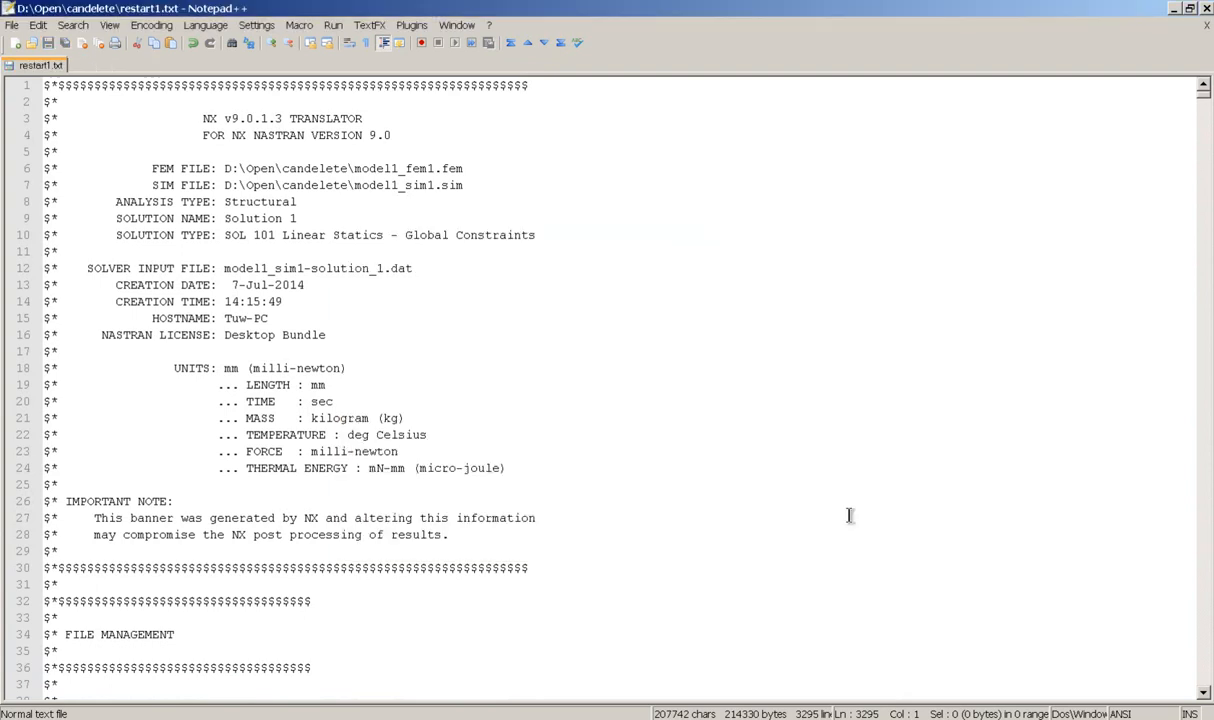
# Step: Close restart1.txt and Notepad++, and bring up the NX simulation beside the candelete folder
pyautogui.click(1207, 27)
pyautogui.click(1207, 8)
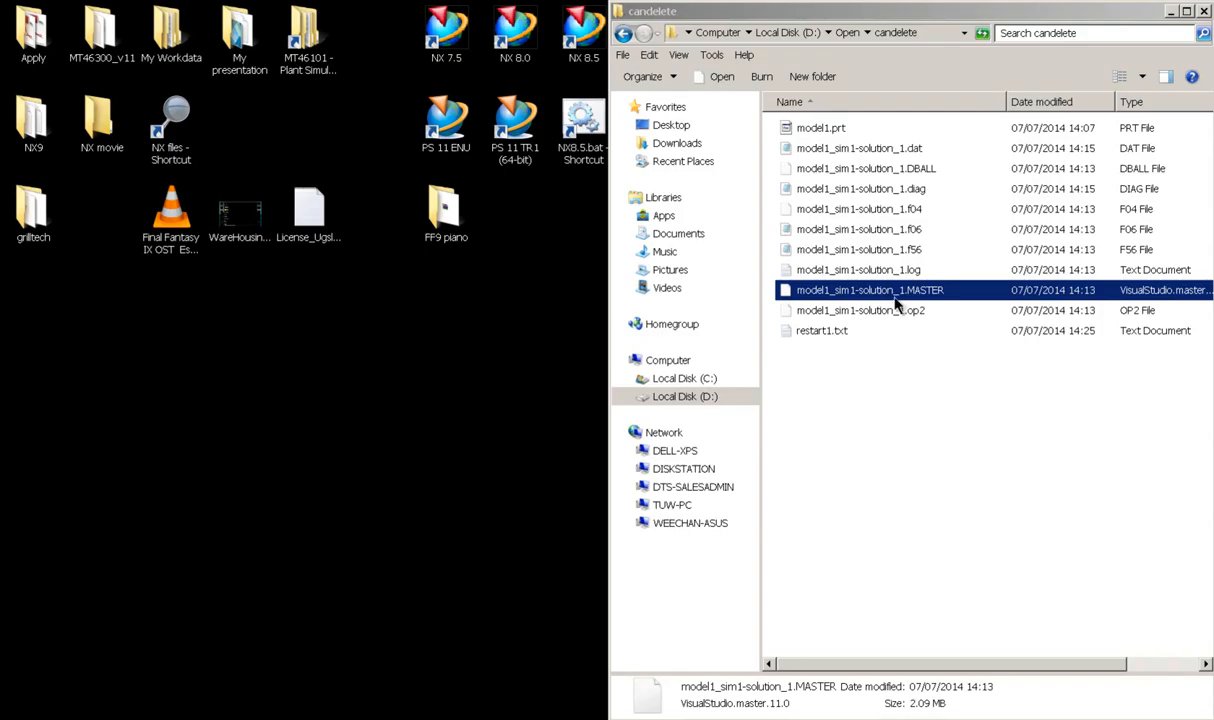
pyautogui.click(384, 718)
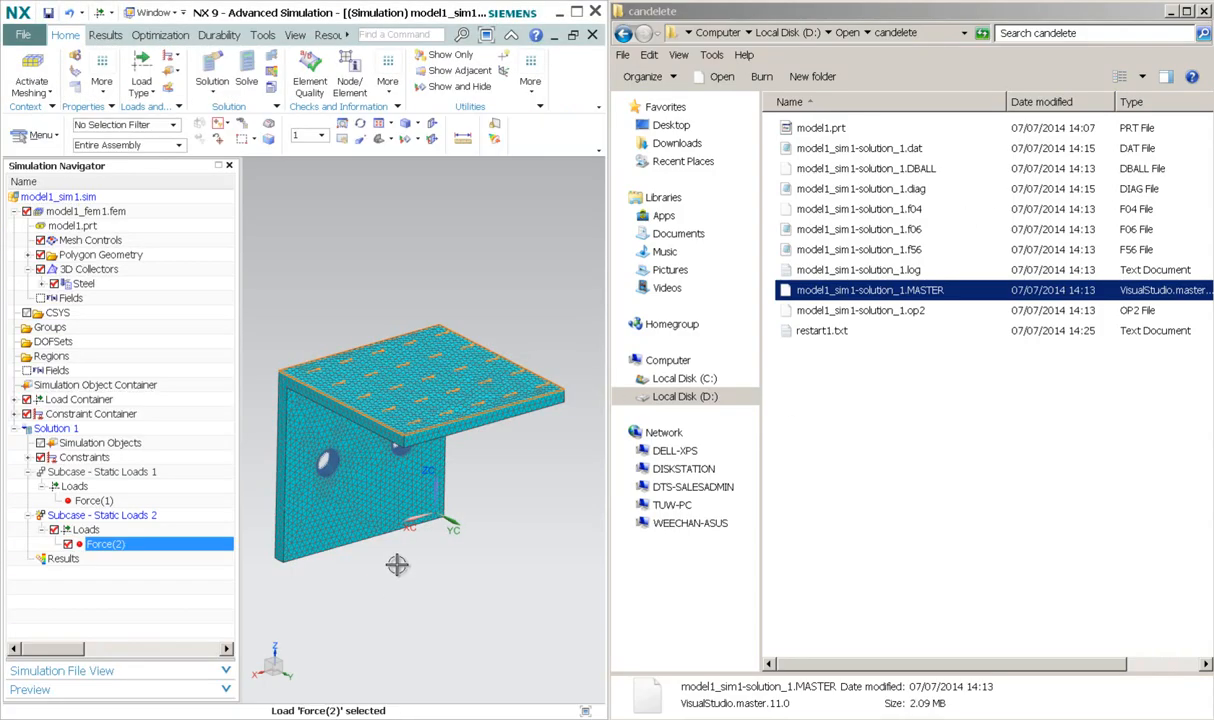
# Step: Create a new NX NASTRAN SOL 101 Linear Statics - Global Constraints solution named 2 in model1_sim1.sim, with its subcase created automatically
pyautogui.click(90, 199)
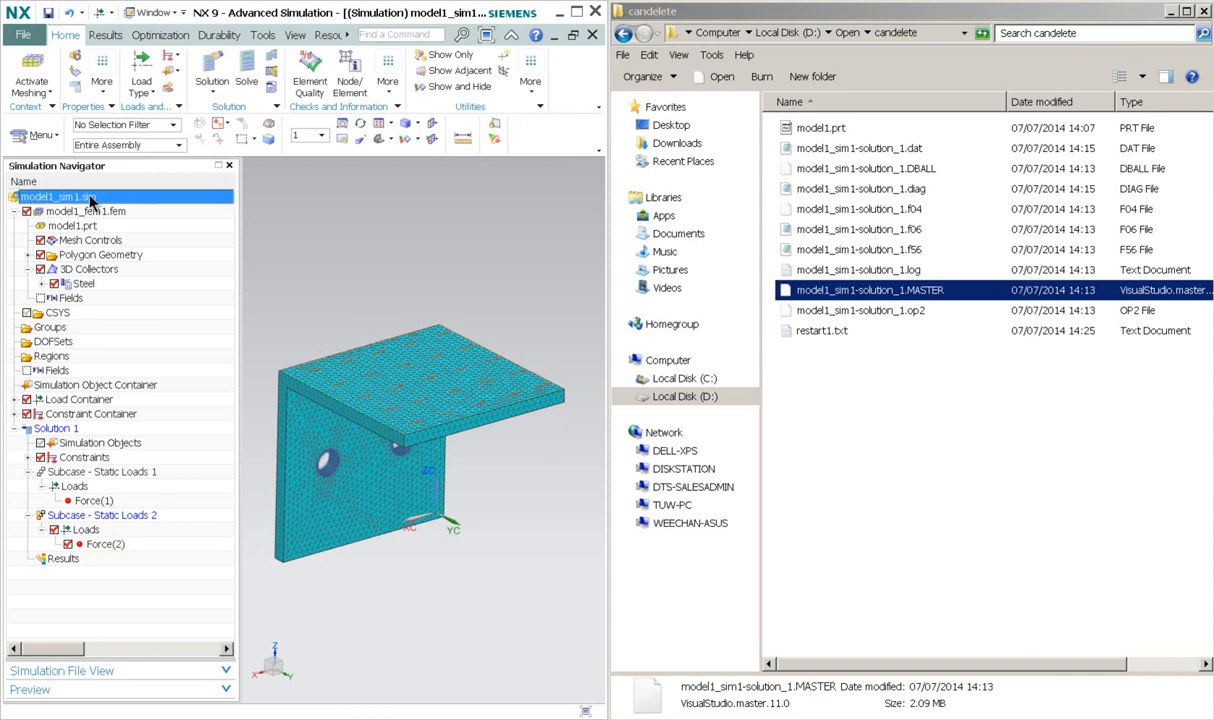
pyautogui.rightClick(90, 199)
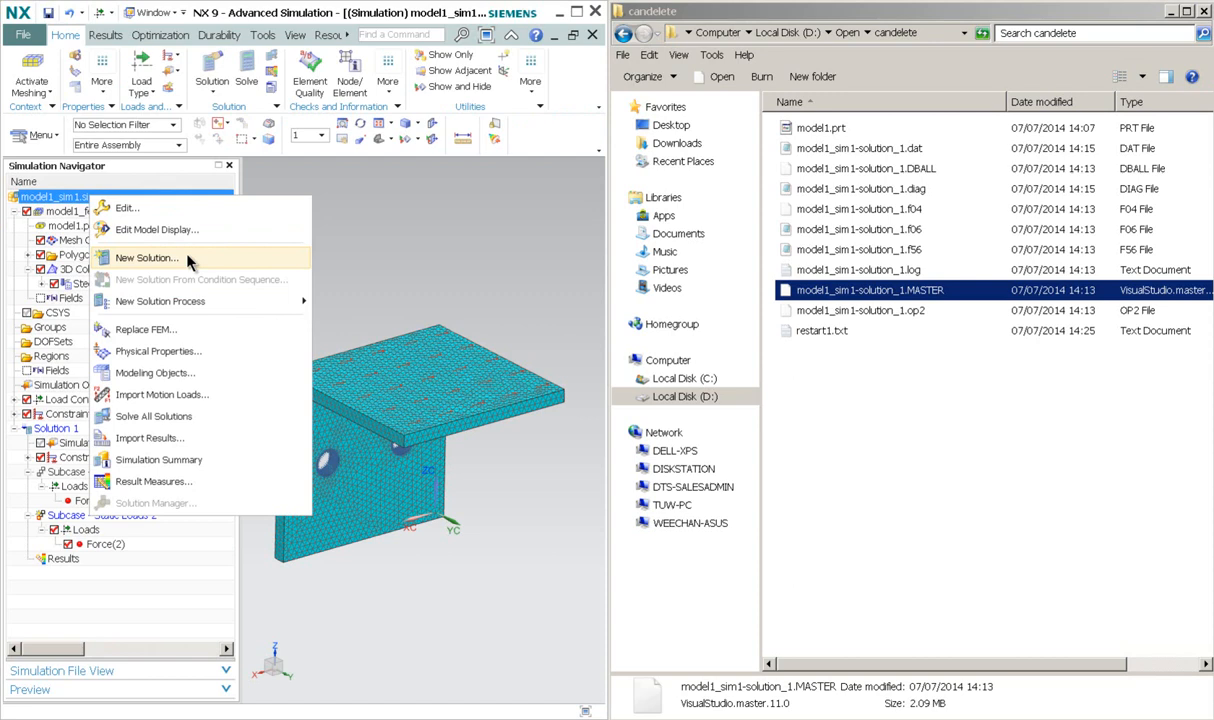
pyautogui.click(147, 258)
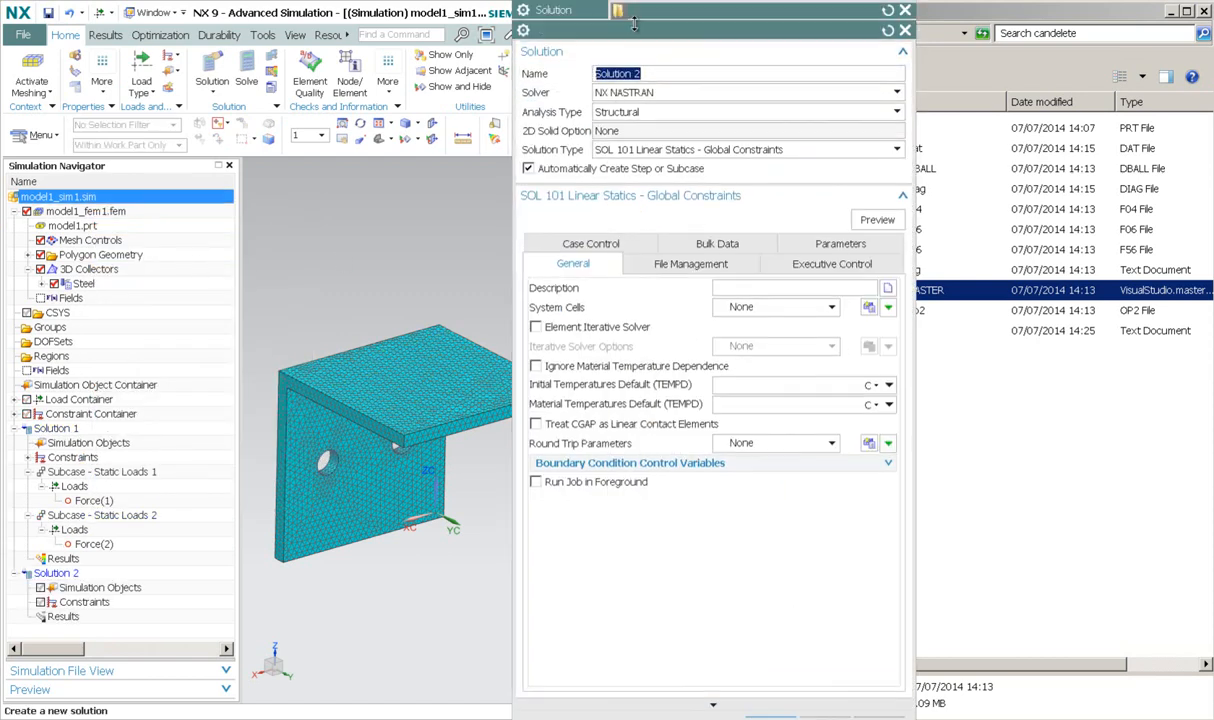
pyautogui.moveTo(634, 24); pyautogui.dragTo(544, 89)
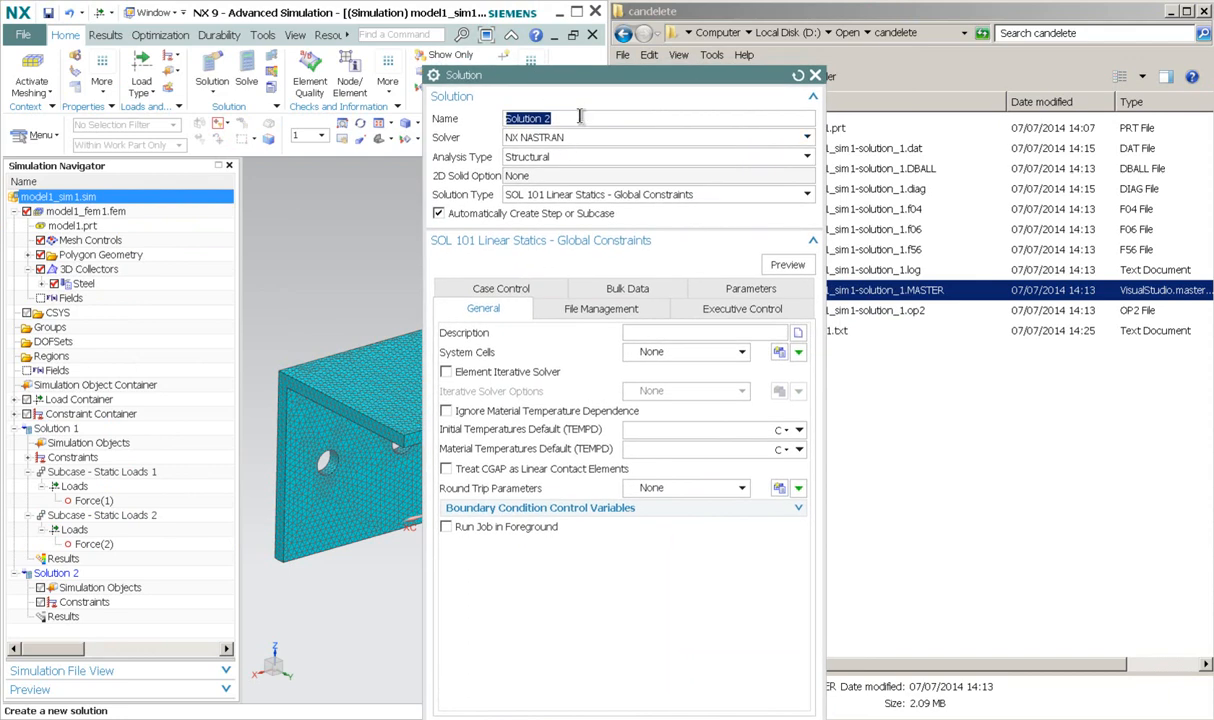
pyautogui.write('2')
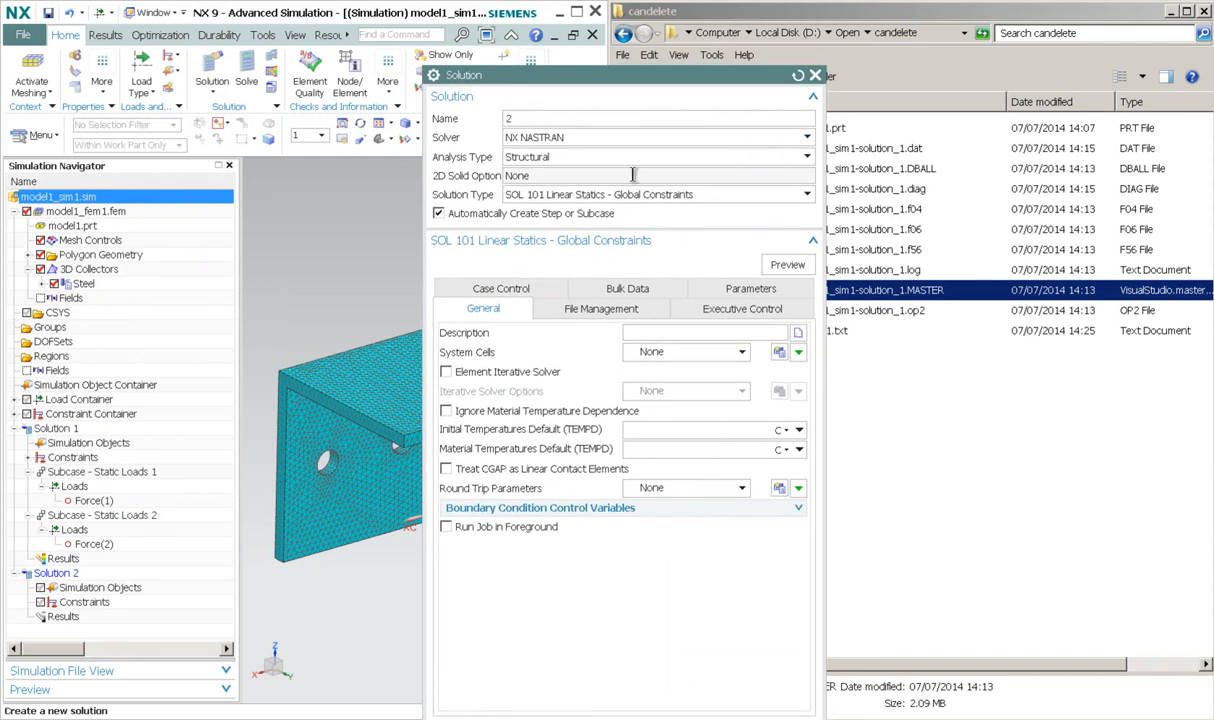
pyautogui.moveTo(668, 75)
pyautogui.mouseDown()
pyautogui.moveTo(659, 211)
pyautogui.moveTo(646, 83)
pyautogui.mouseUp()
pyautogui.click(659, 621)
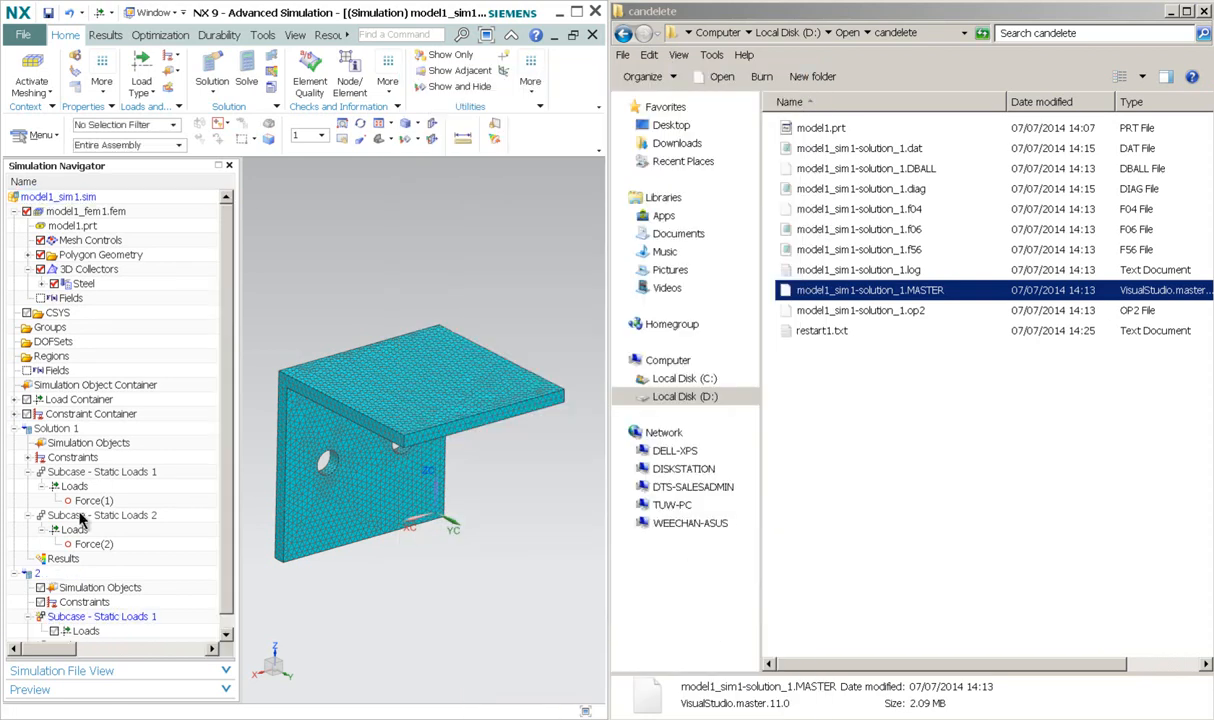
# Step: Solve the empty solution 2 with Write, Edit & Solve Input File and the model setup check disabled, opening its input file for editing
pyautogui.scroll(-1, 215, 600)
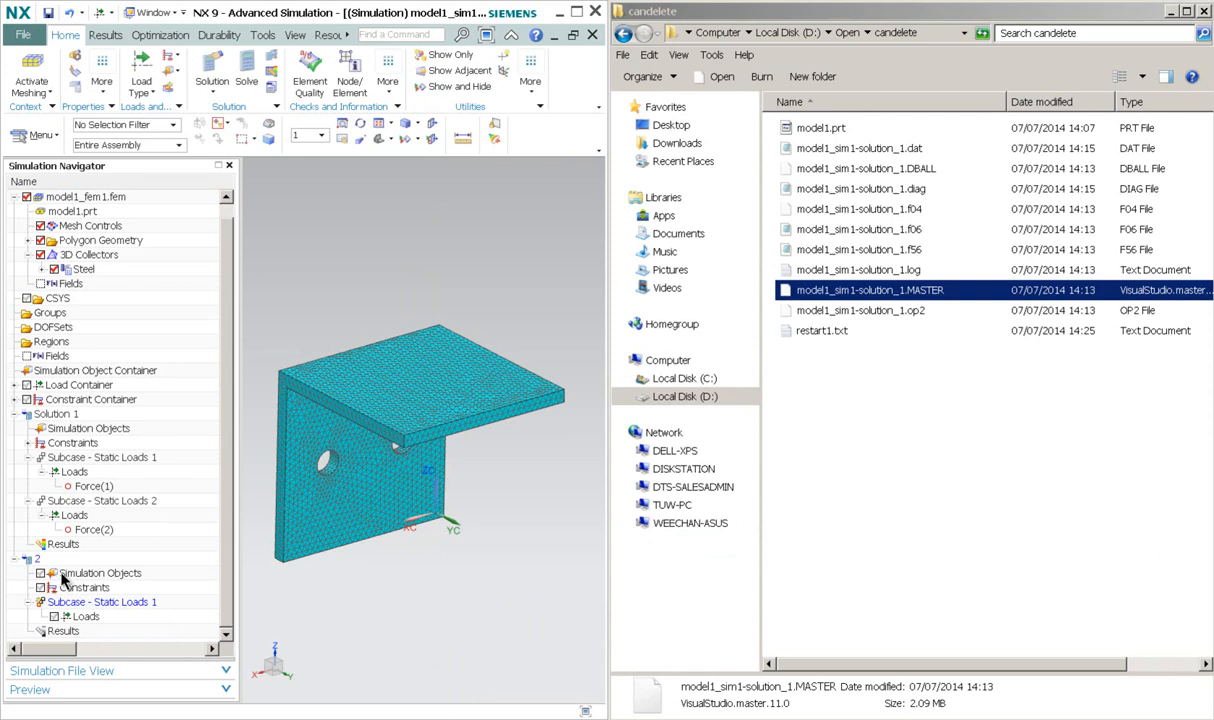
pyautogui.click(57, 558)
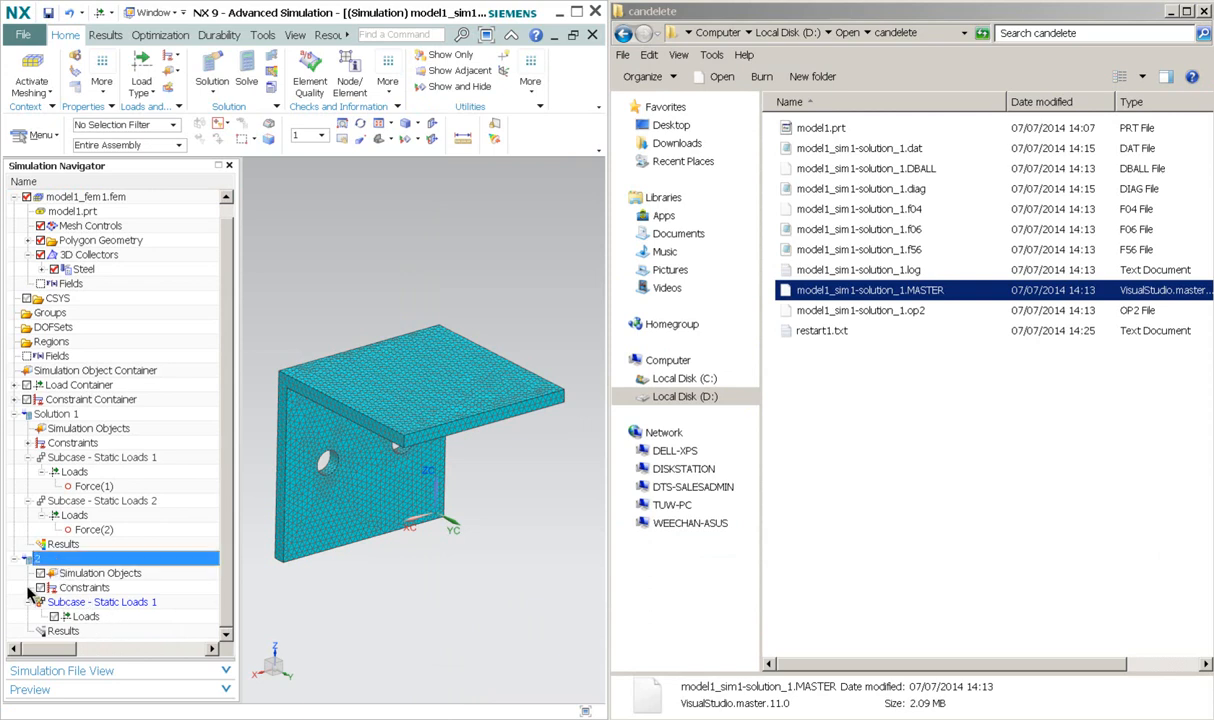
pyautogui.click(30, 589)
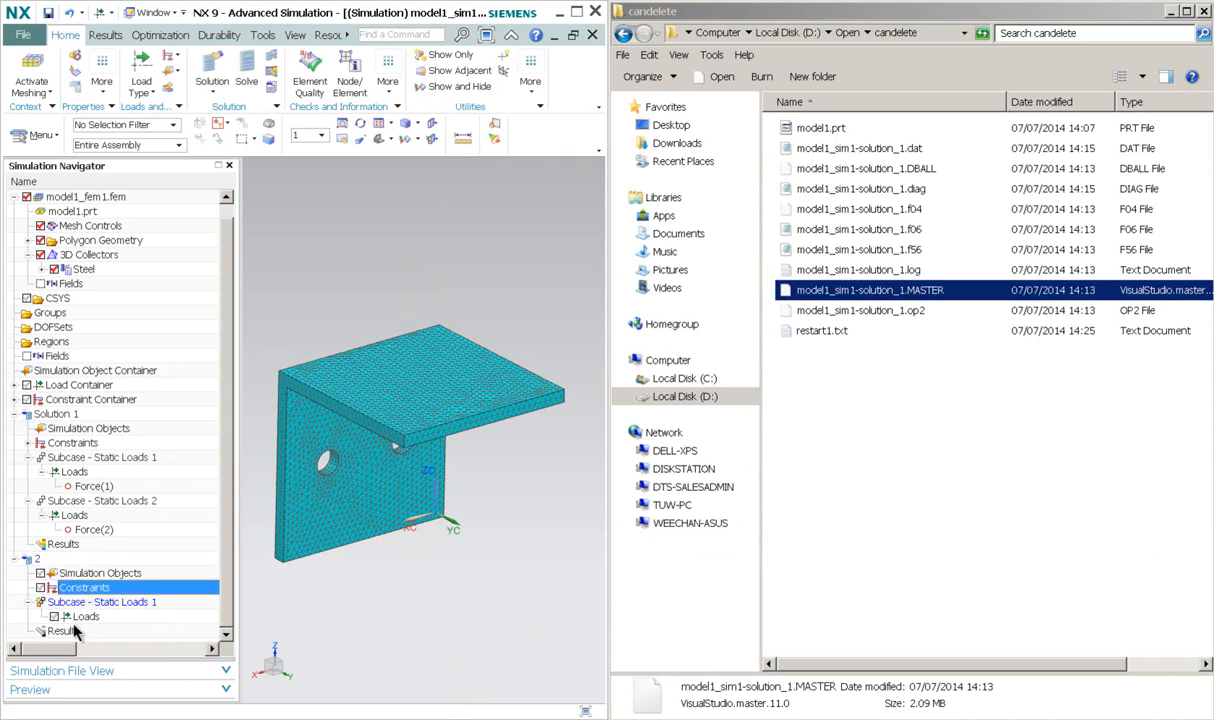
pyautogui.click(80, 619)
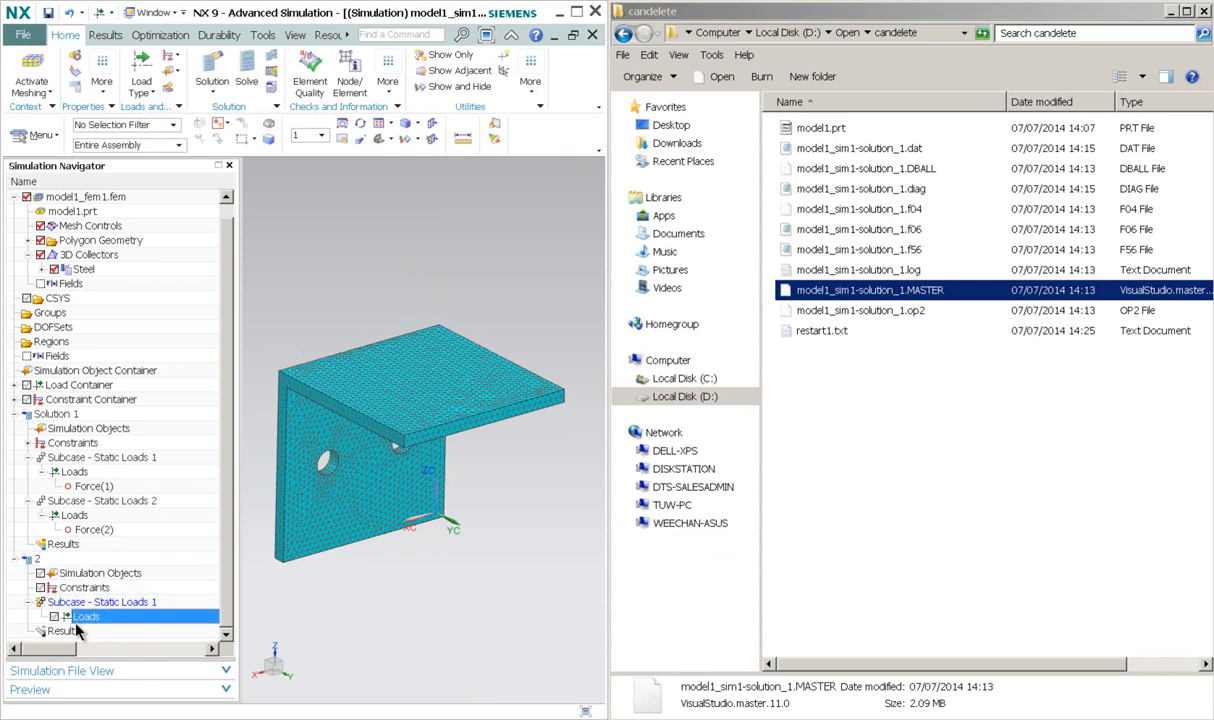
pyautogui.click(66, 631)
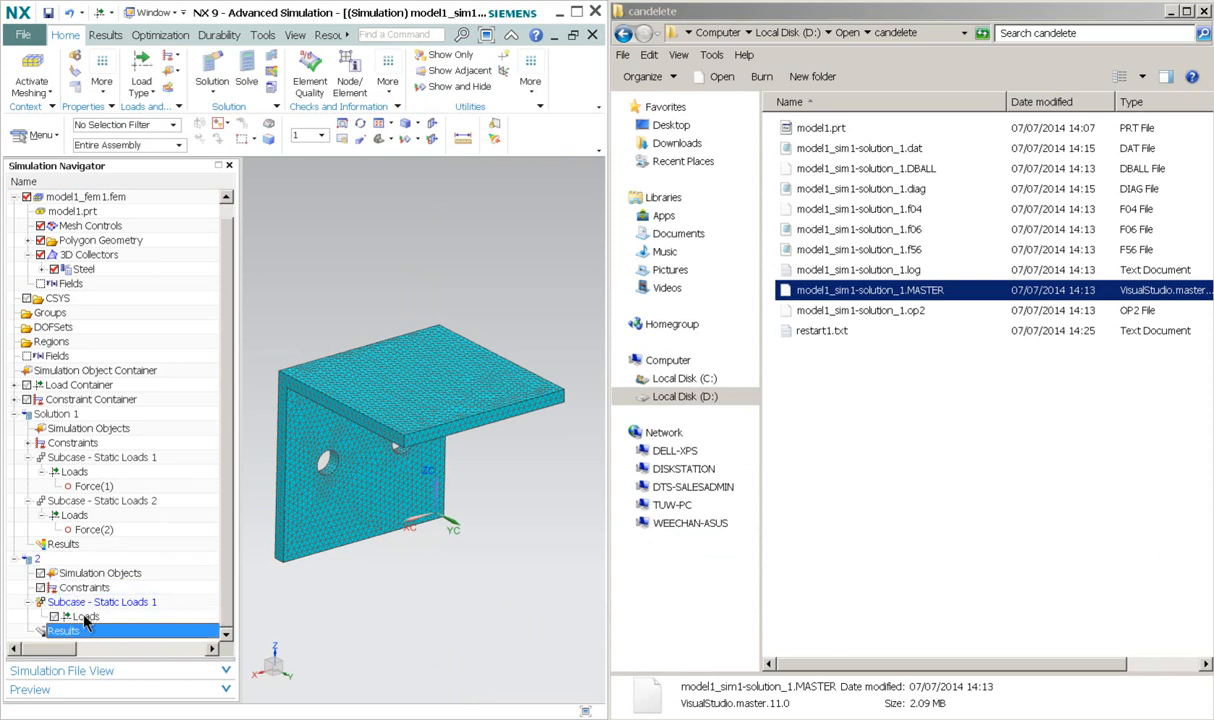
pyautogui.click(45, 558)
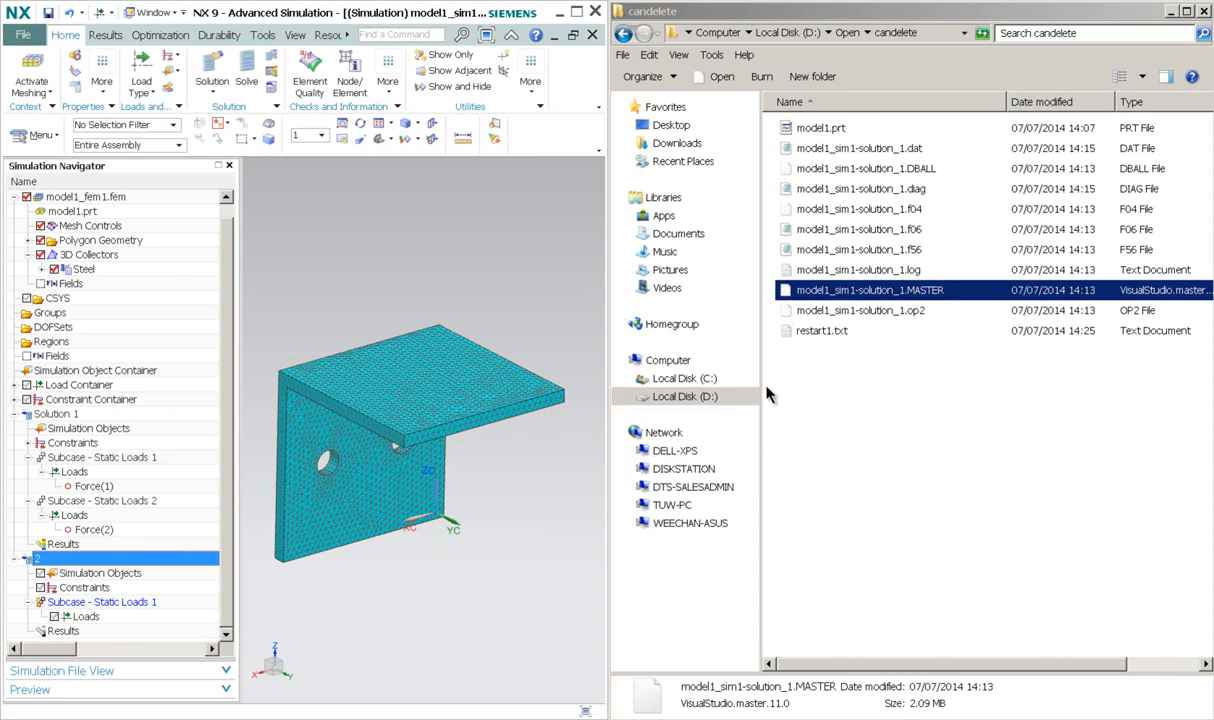
pyautogui.rightClick(114, 559)
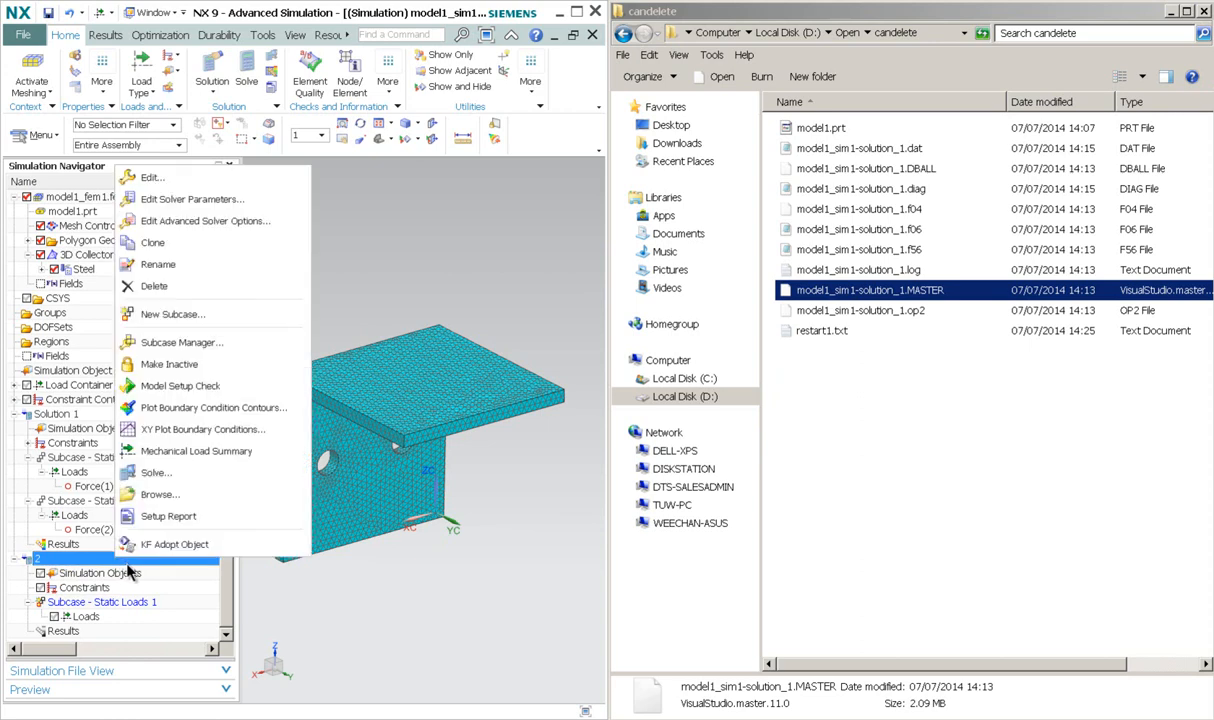
pyautogui.click(156, 477)
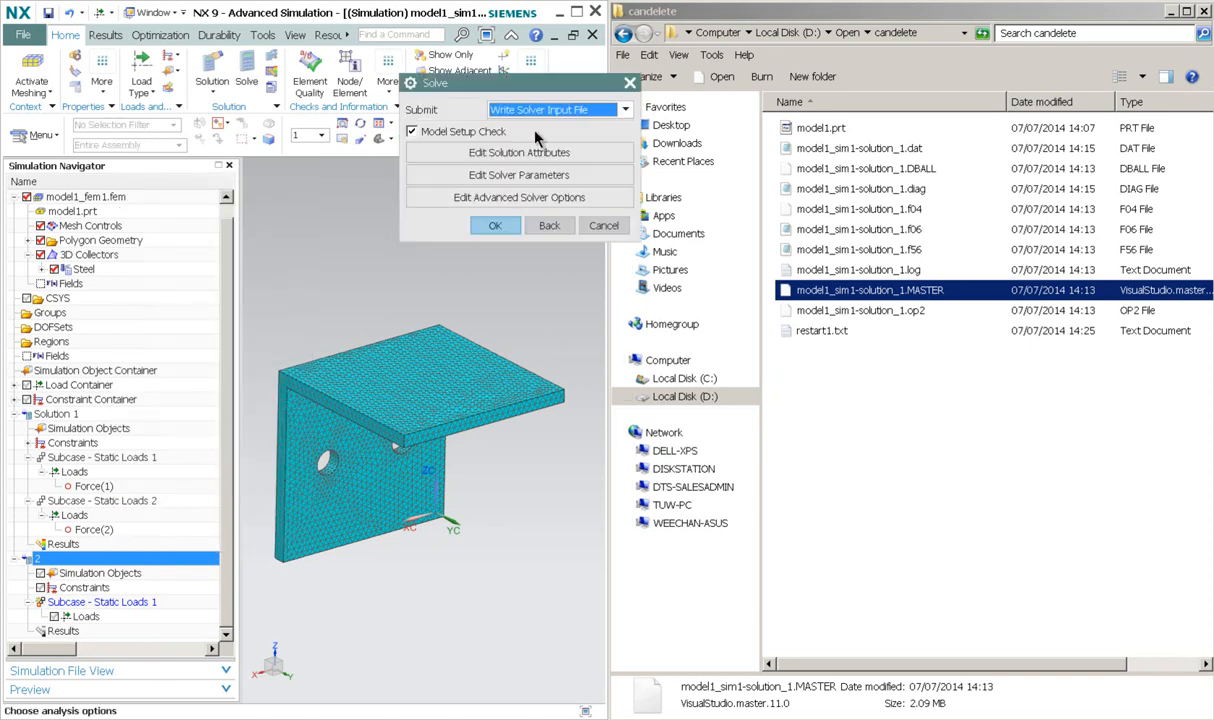
pyautogui.click(413, 132)
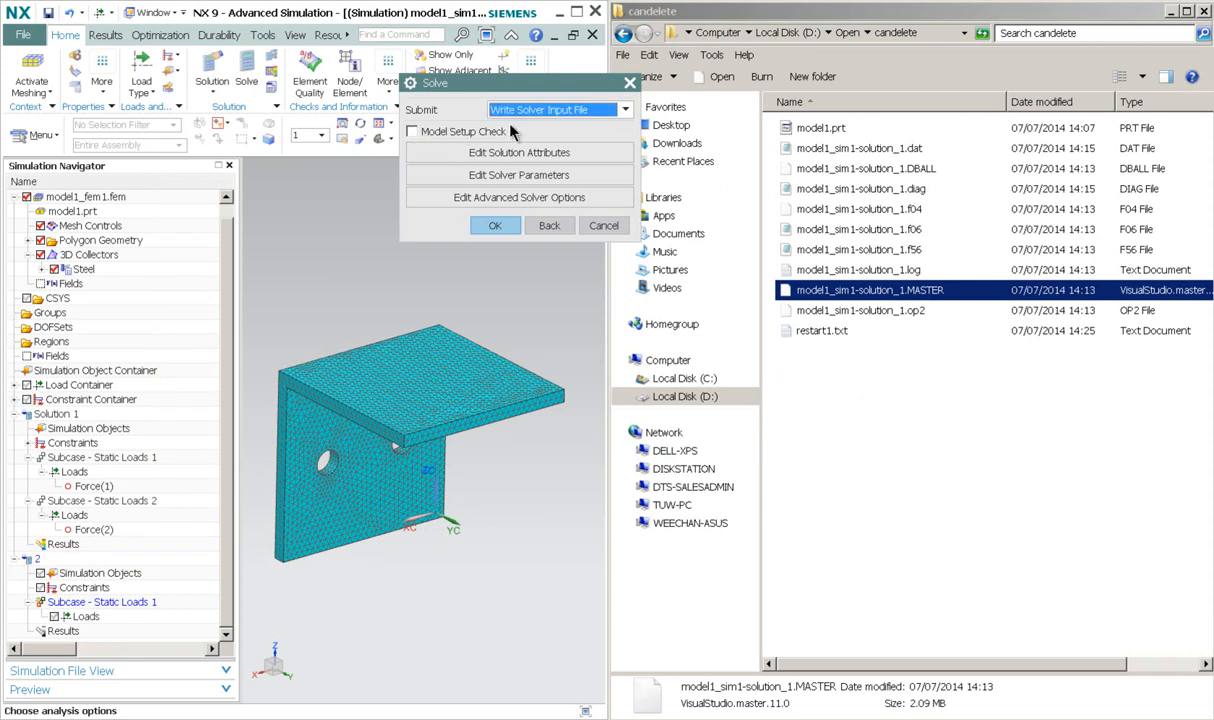
pyautogui.click(545, 112)
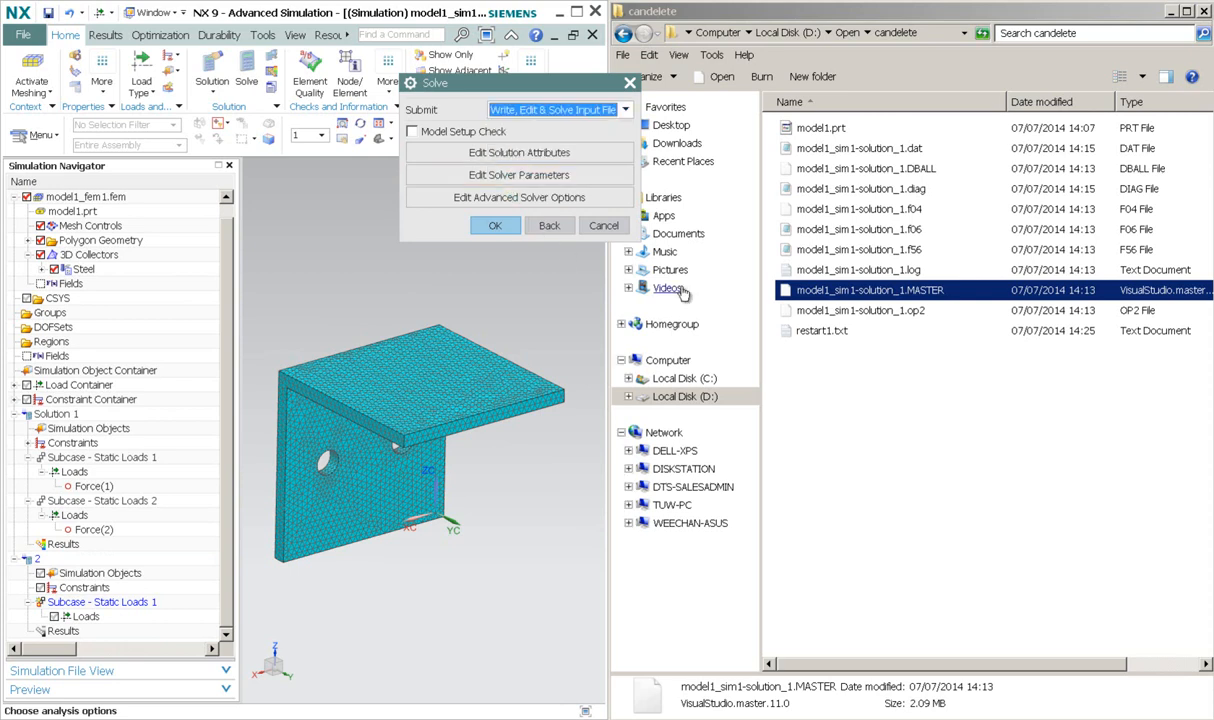
pyautogui.click(497, 227)
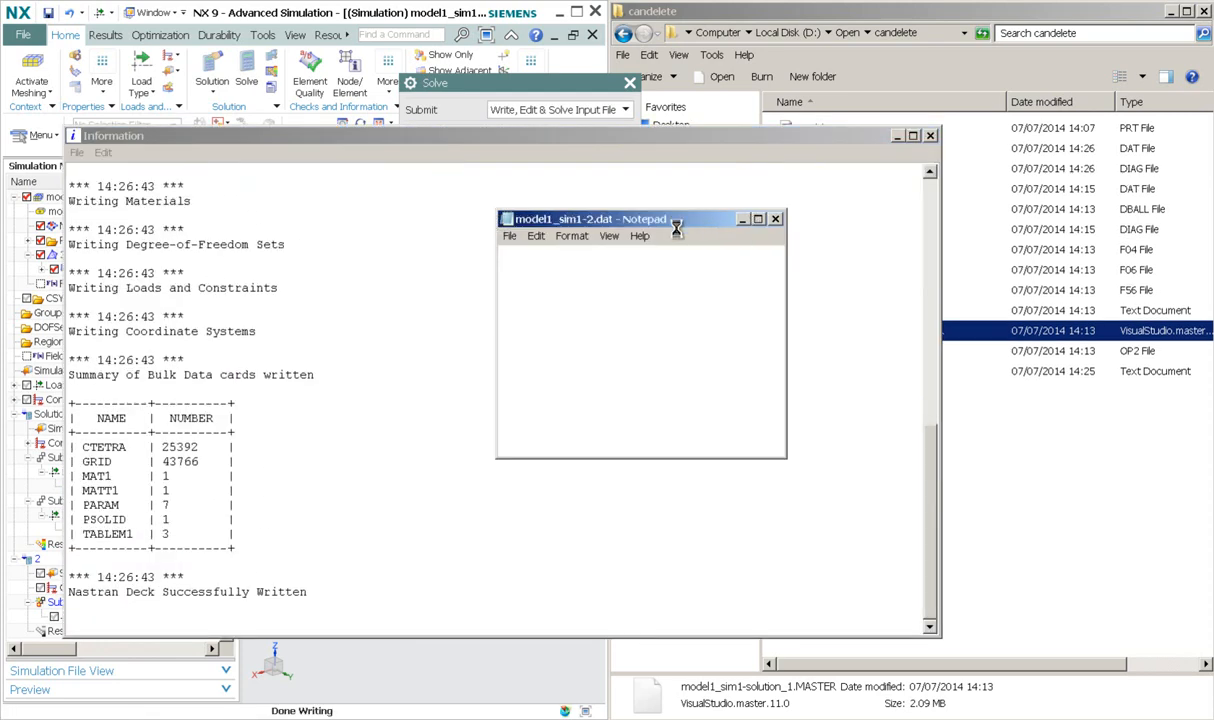
# Step: Examine model1_sim1-2.dat from the case control output requests through the PARAM, GRID, CTETRA, property and material cards
pyautogui.click(759, 218)
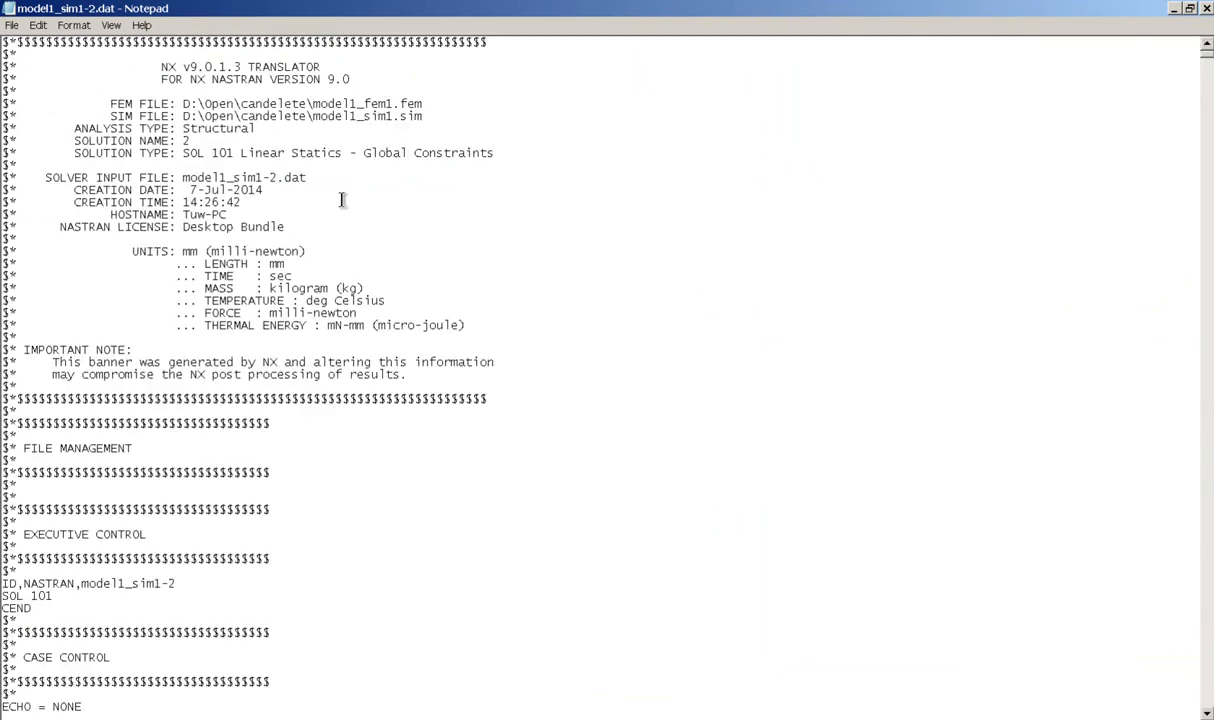
pyautogui.scroll(-7, 325, 234)
pyautogui.scroll(-4, 143, 434)
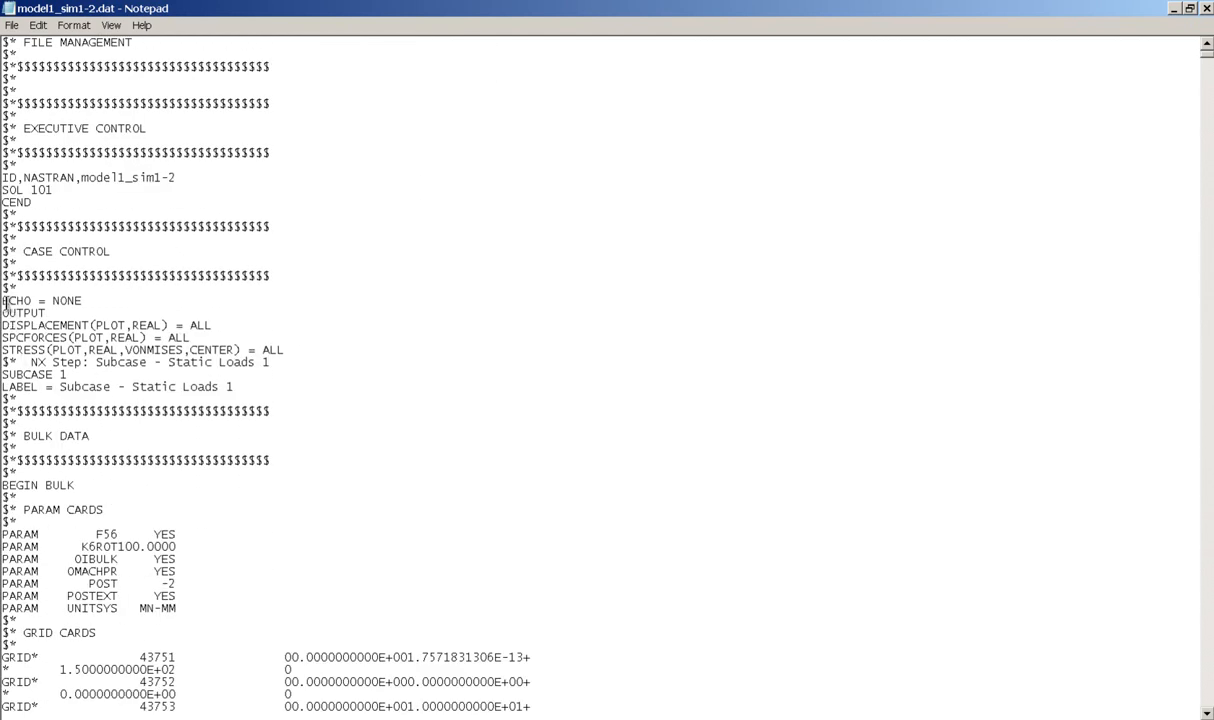
pyautogui.moveTo(3, 313); pyautogui.dragTo(293, 350)
pyautogui.scroll(-3, 270, 400)
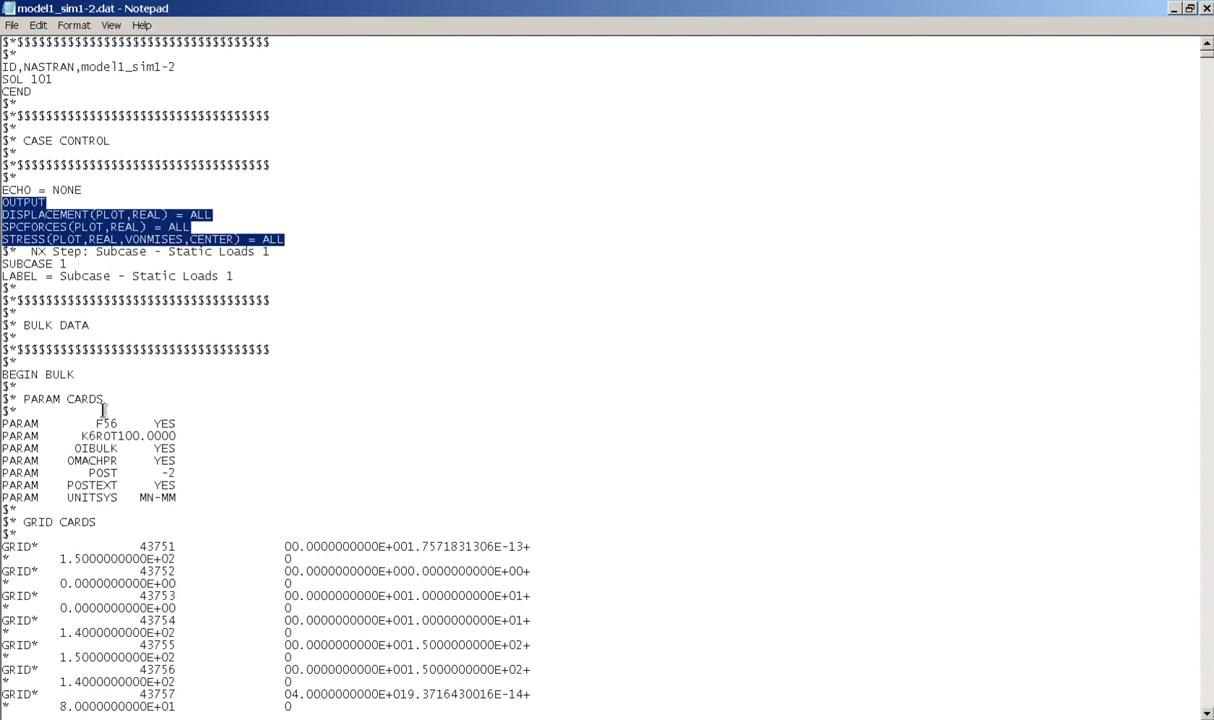
pyautogui.moveTo(4, 422); pyautogui.dragTo(200, 490)
pyautogui.scroll(-8, 190, 460)
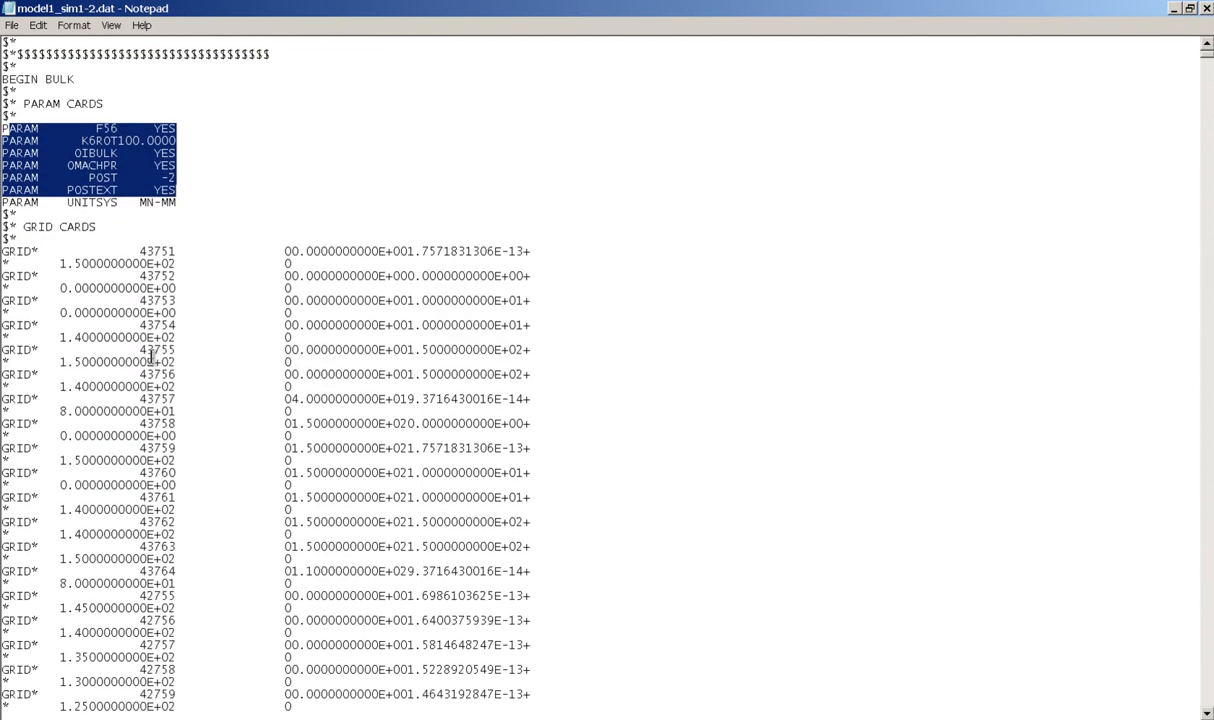
pyautogui.click(17, 249)
pyautogui.moveTo(17, 249); pyautogui.dragTo(564, 578)
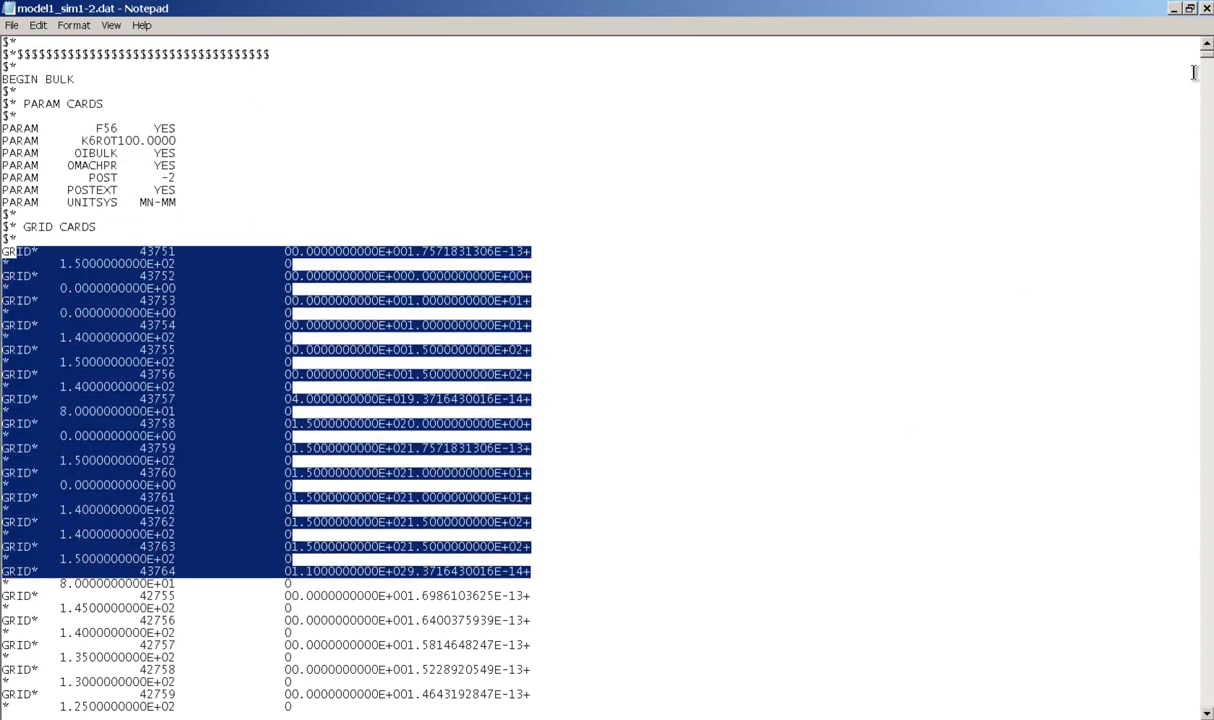
pyautogui.moveTo(1206, 60); pyautogui.dragTo(1206, 678)
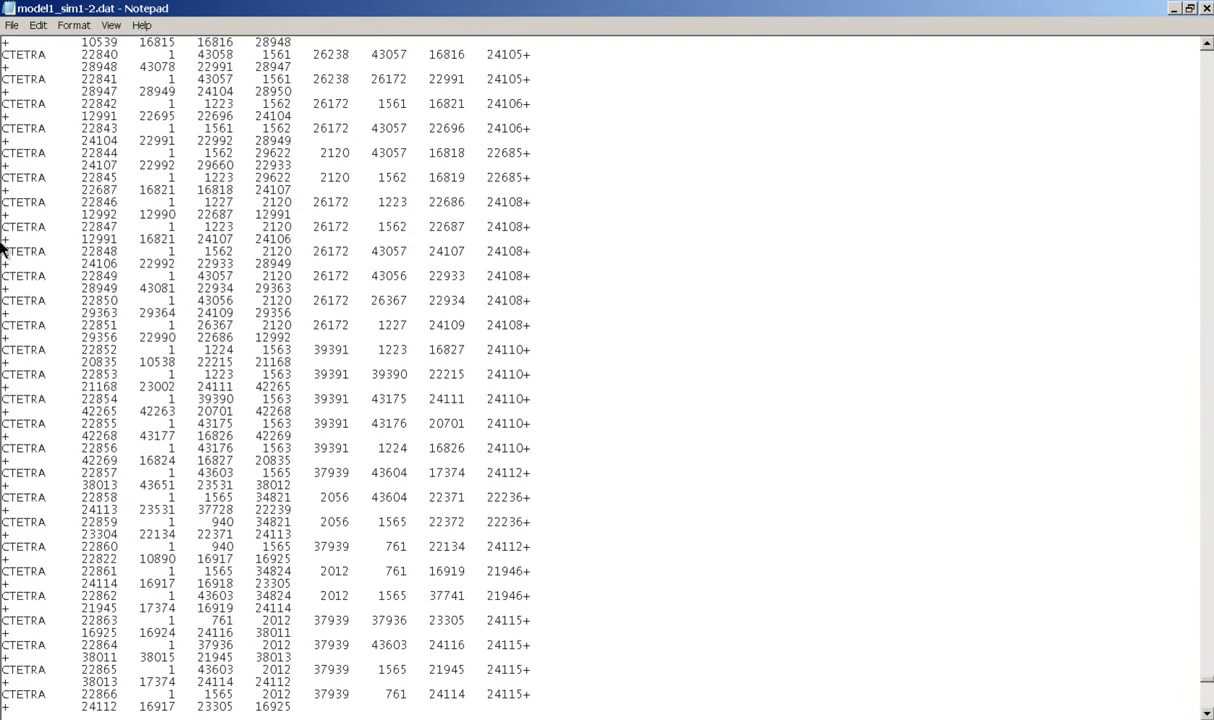
pyautogui.moveTo(6, 240); pyautogui.dragTo(255, 362)
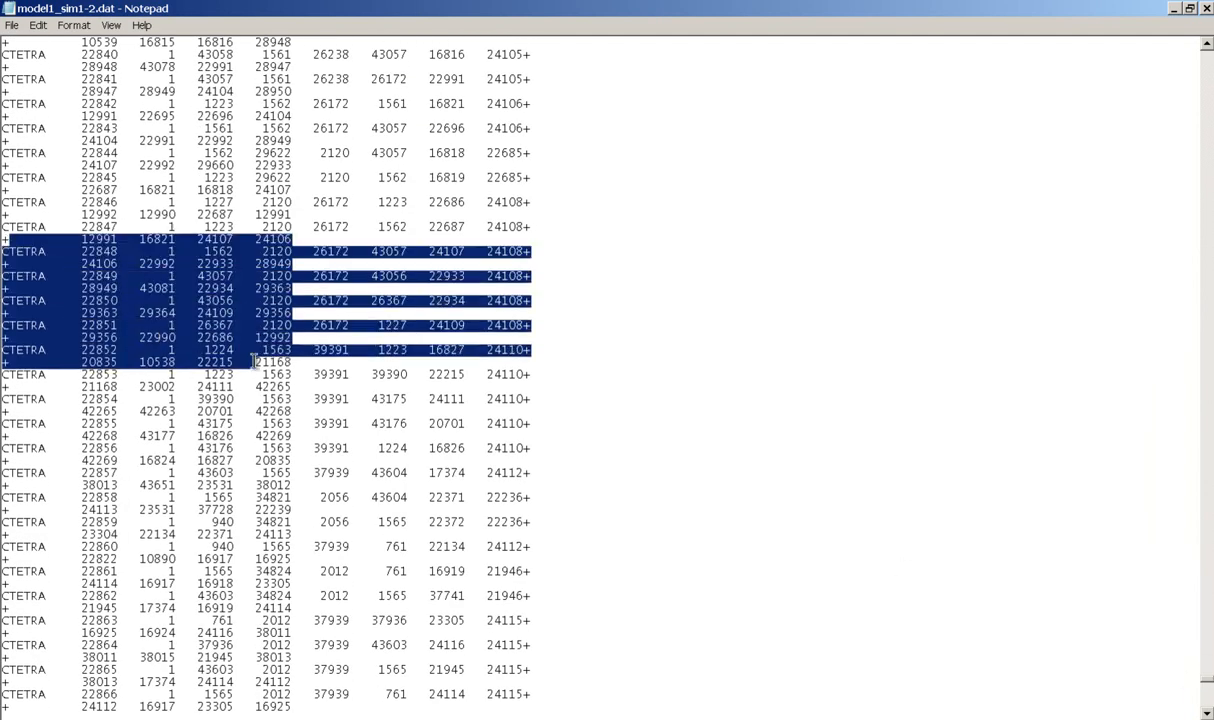
pyautogui.click(1208, 686)
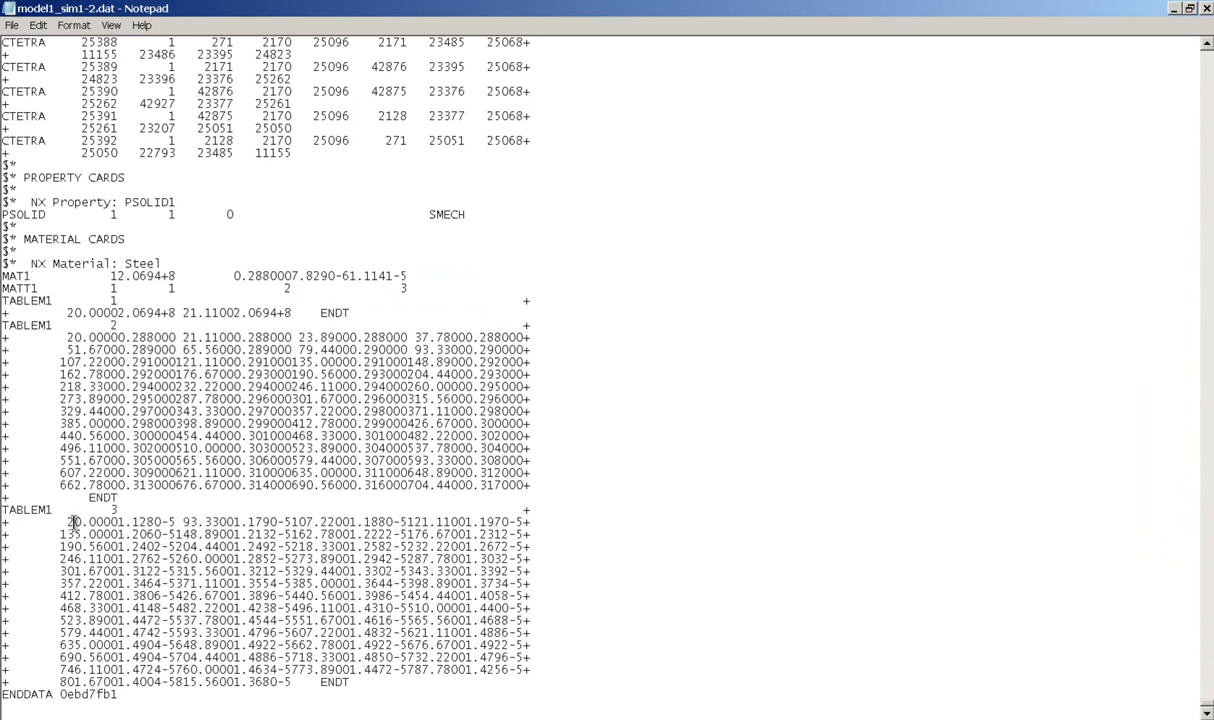
pyautogui.moveTo(16, 263); pyautogui.dragTo(419, 688)
pyautogui.moveTo(50, 163); pyautogui.dragTo(197, 228)
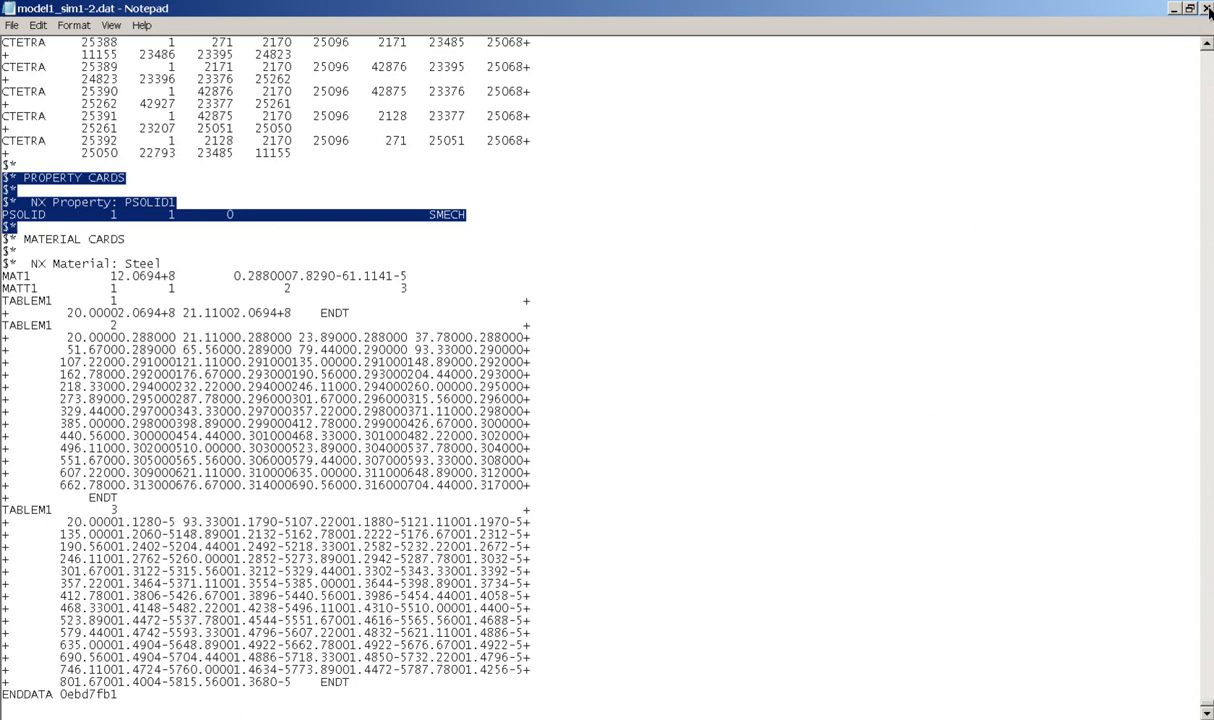
# Step: Delete the entire contents of model1_sim1-2.dat
pyautogui.click(425, 289)
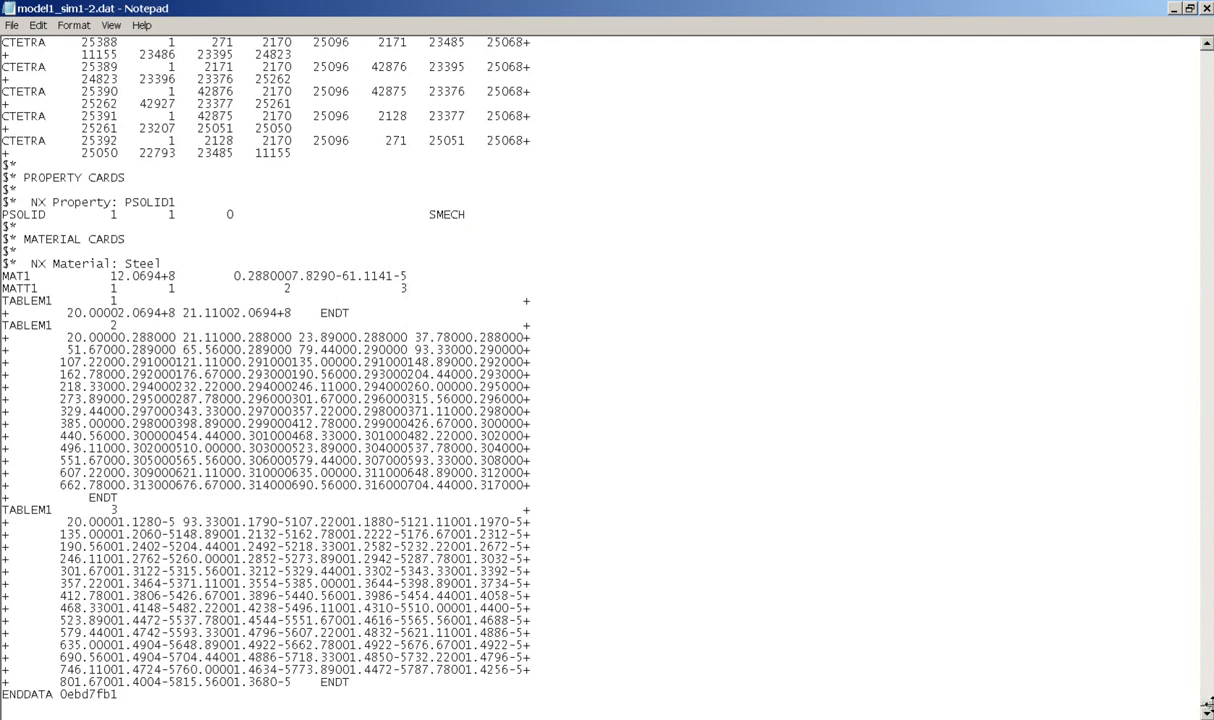
pyautogui.rightClick(430, 353)
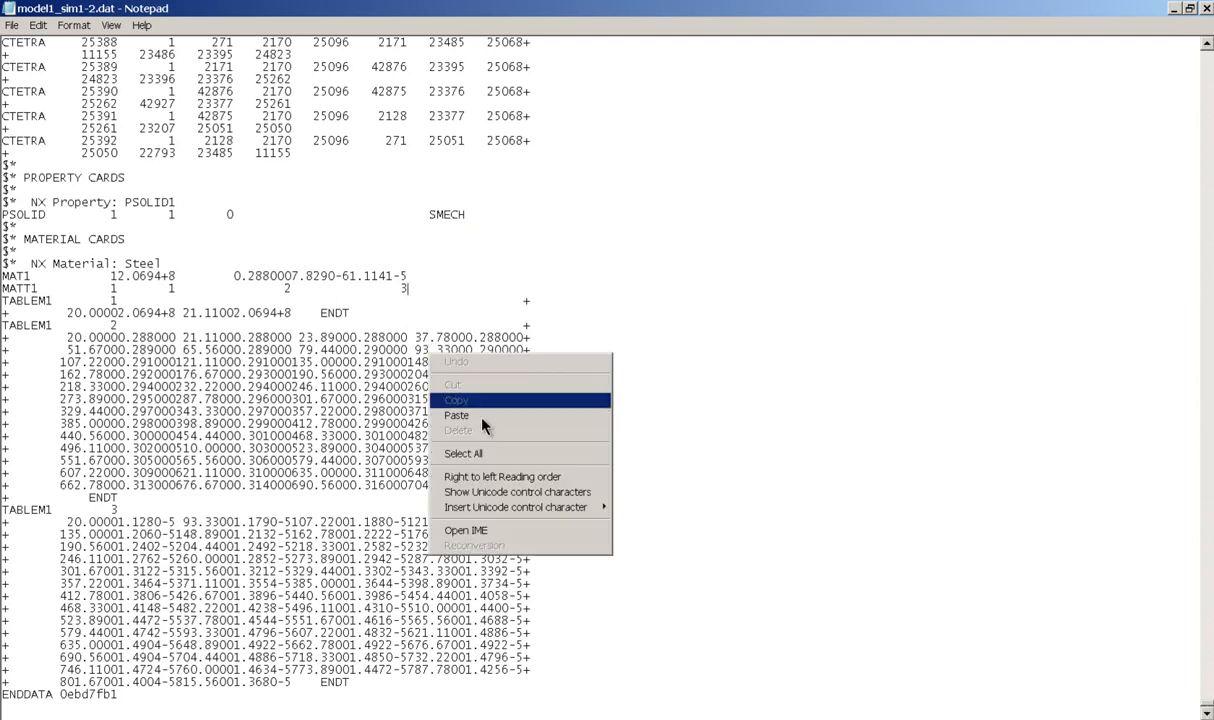
pyautogui.click(495, 457)
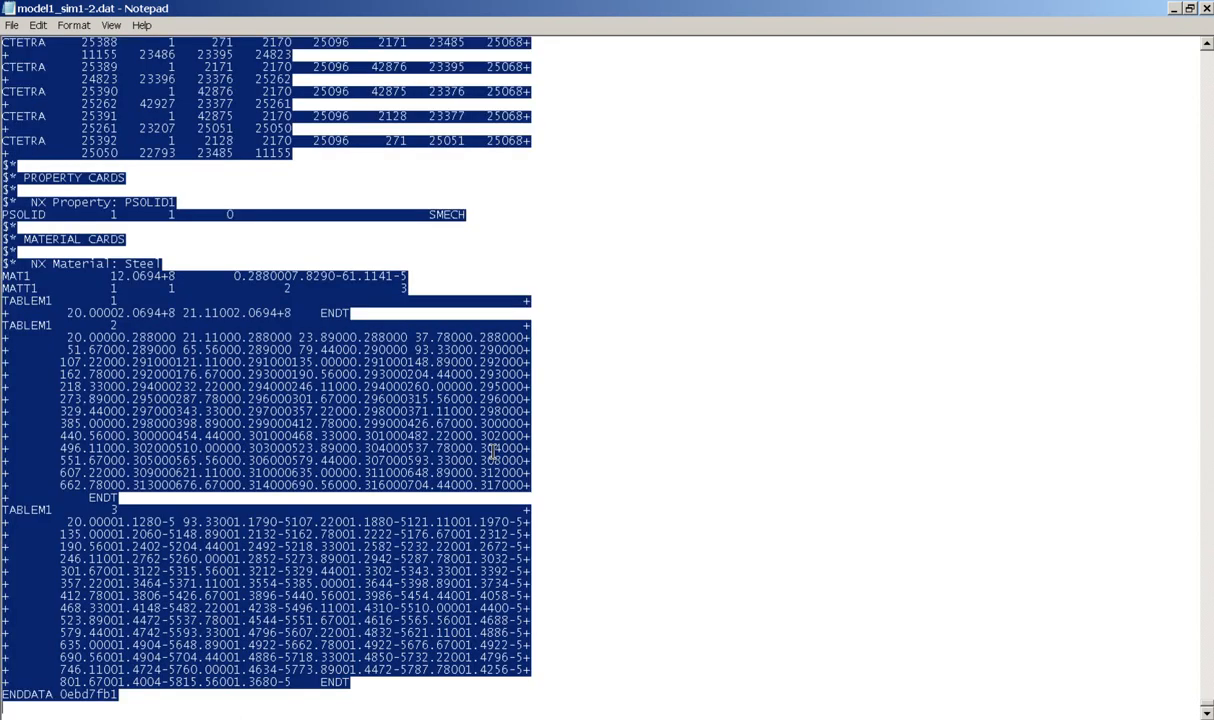
pyautogui.press('Delete')
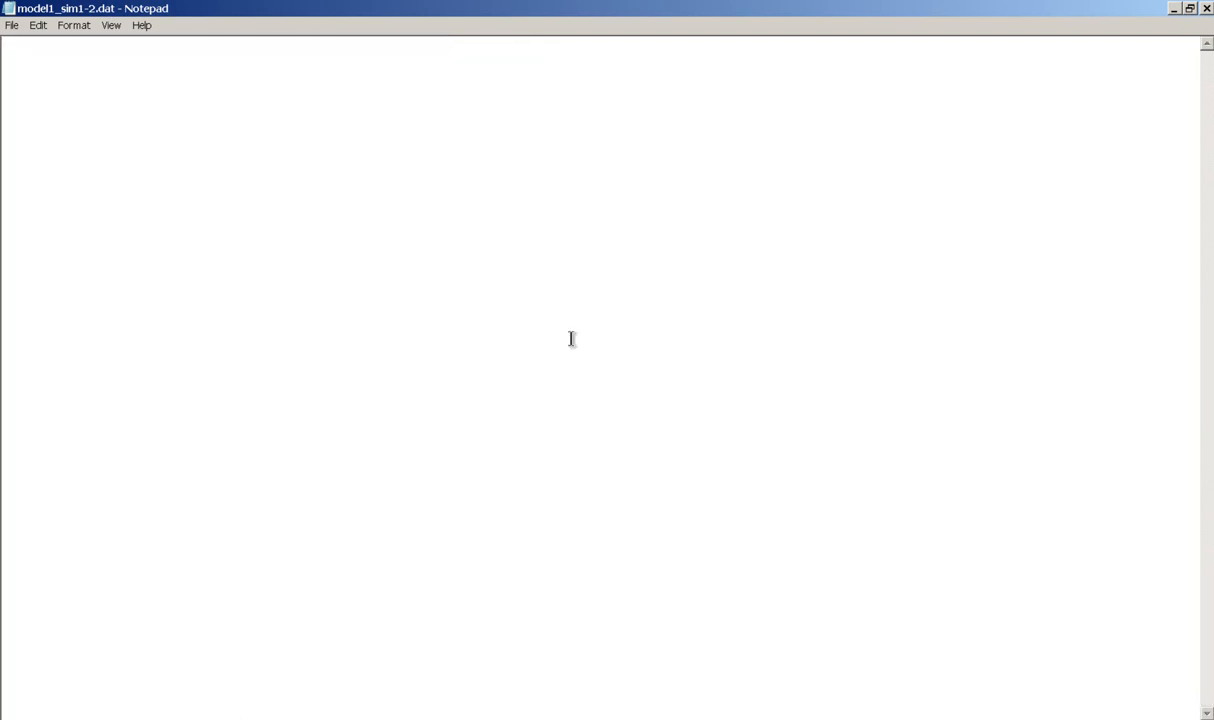
# Step: Copy the entire contents of restart1.txt into the empty model1_sim1-2.dat and close restart1.txt
pyautogui.moveTo(726, 9); pyautogui.dragTo(221, 122)
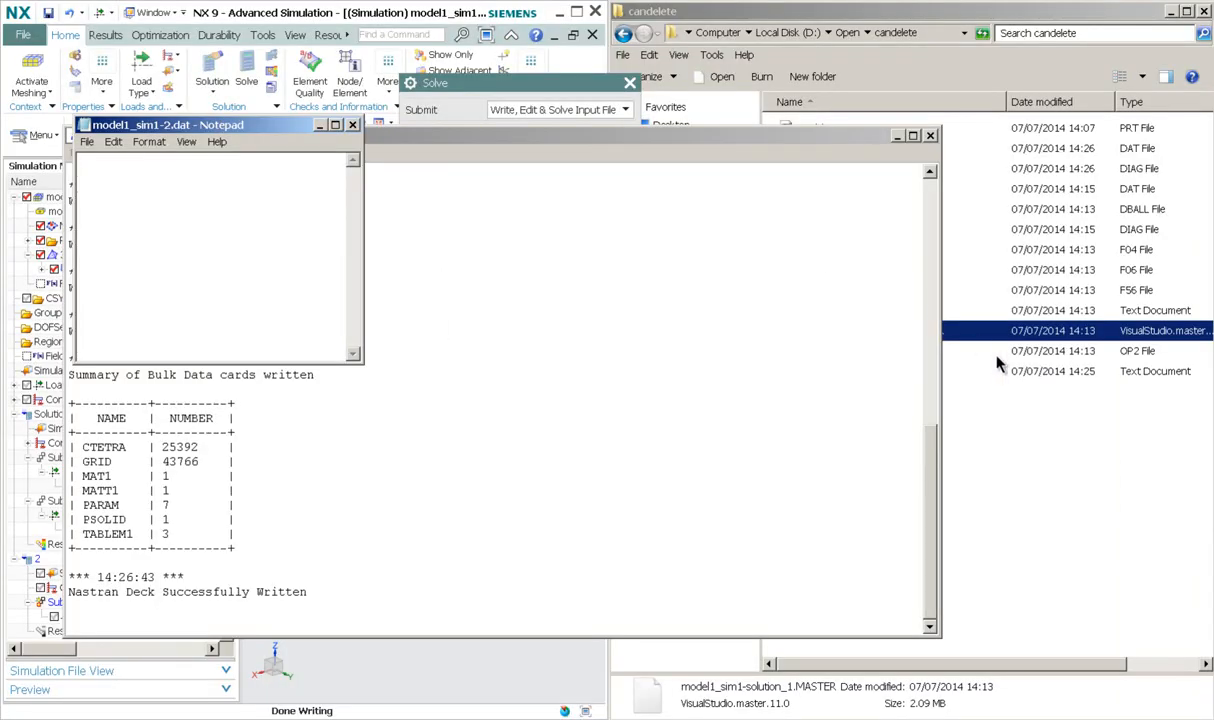
pyautogui.click(973, 428)
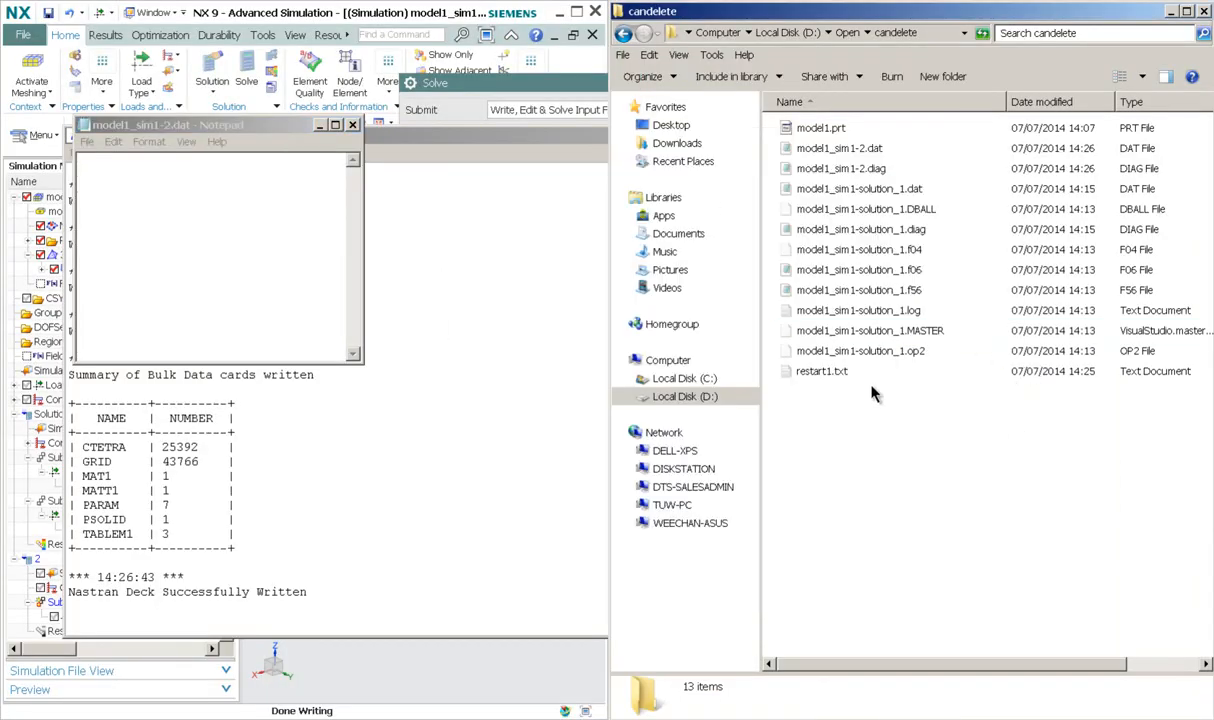
pyautogui.doubleClick(822, 372)
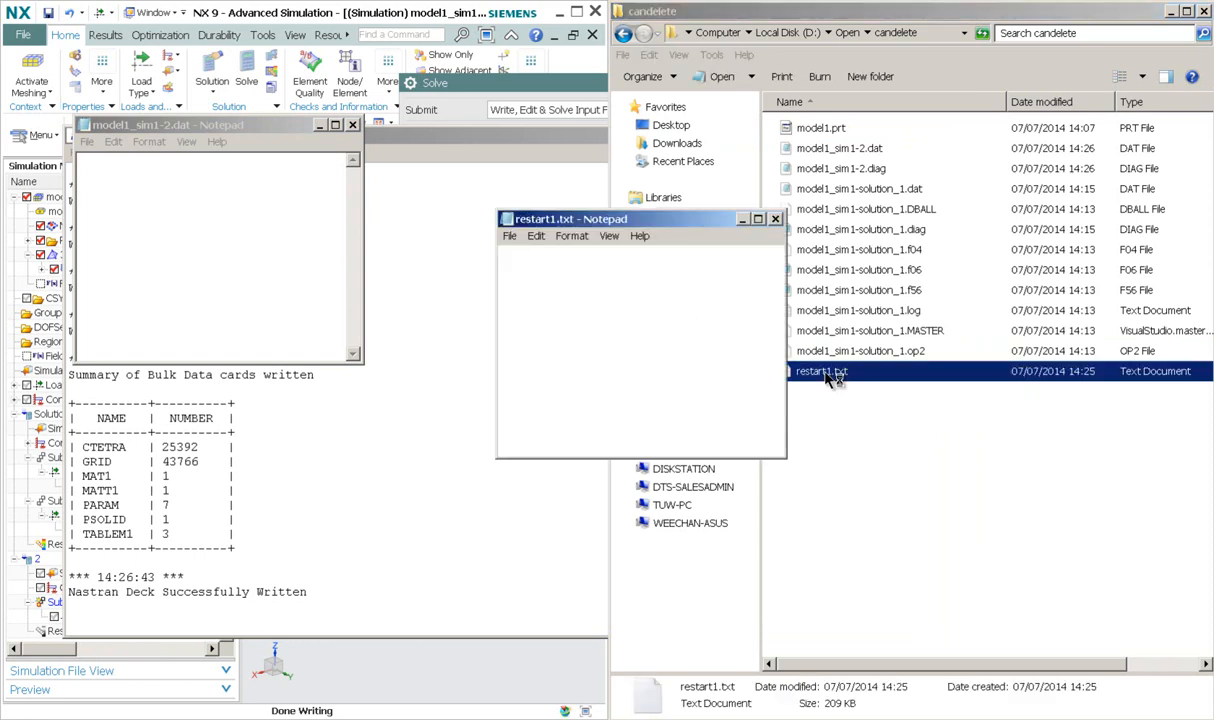
pyautogui.rightClick(641, 296)
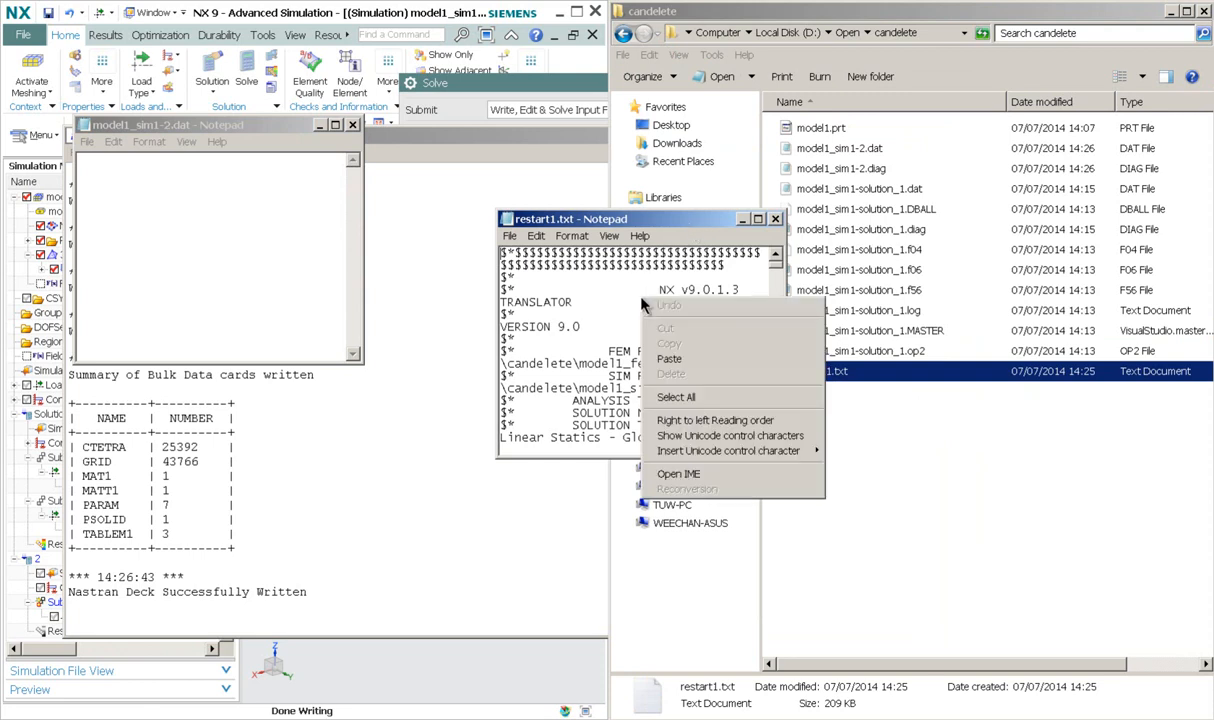
pyautogui.click(720, 398)
pyautogui.rightClick(590, 383)
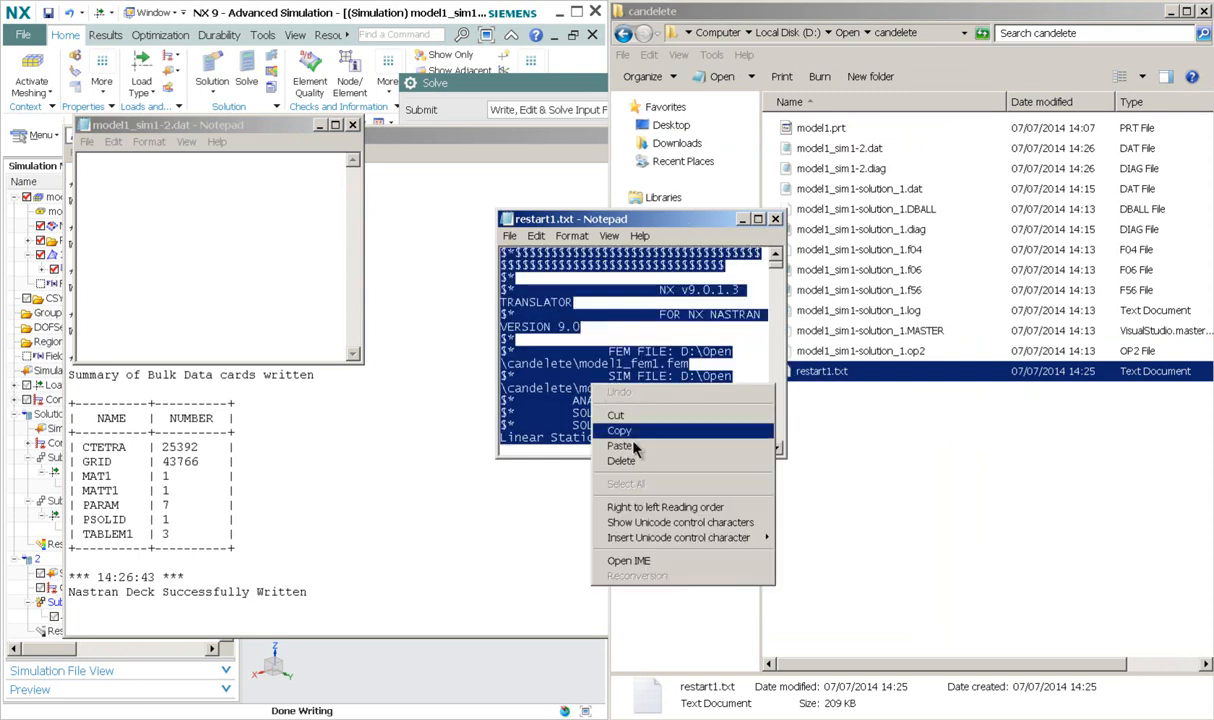
pyautogui.click(615, 427)
pyautogui.click(185, 169)
pyautogui.rightClick(182, 168)
pyautogui.click(228, 232)
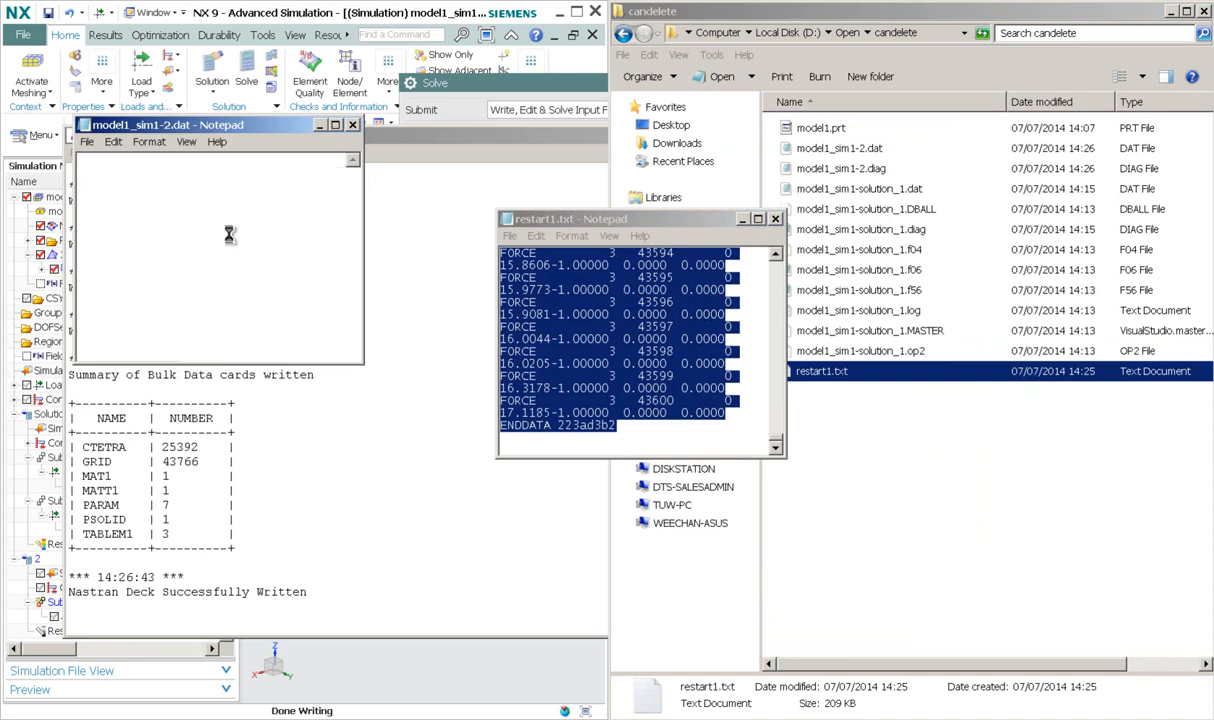
pyautogui.click(775, 222)
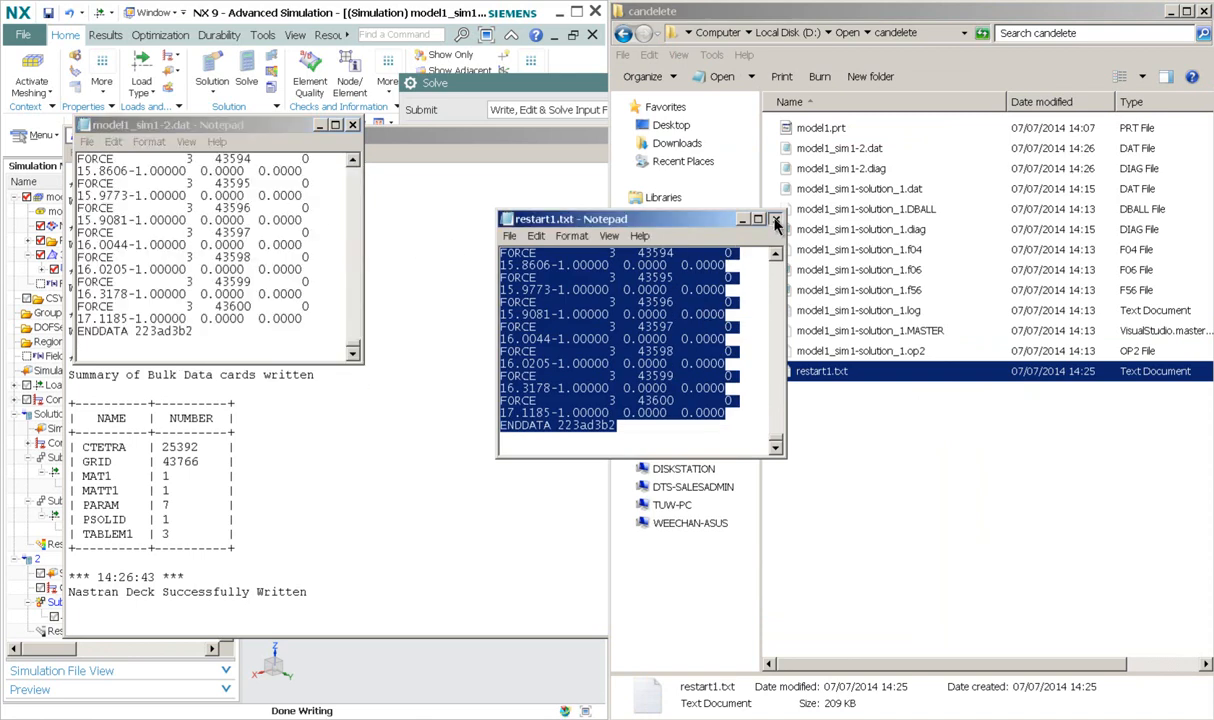
# Step: Save the edited model1_sim1-2.dat and close it to launch the NX Nastran restart solve
pyautogui.click(88, 143)
pyautogui.click(103, 190)
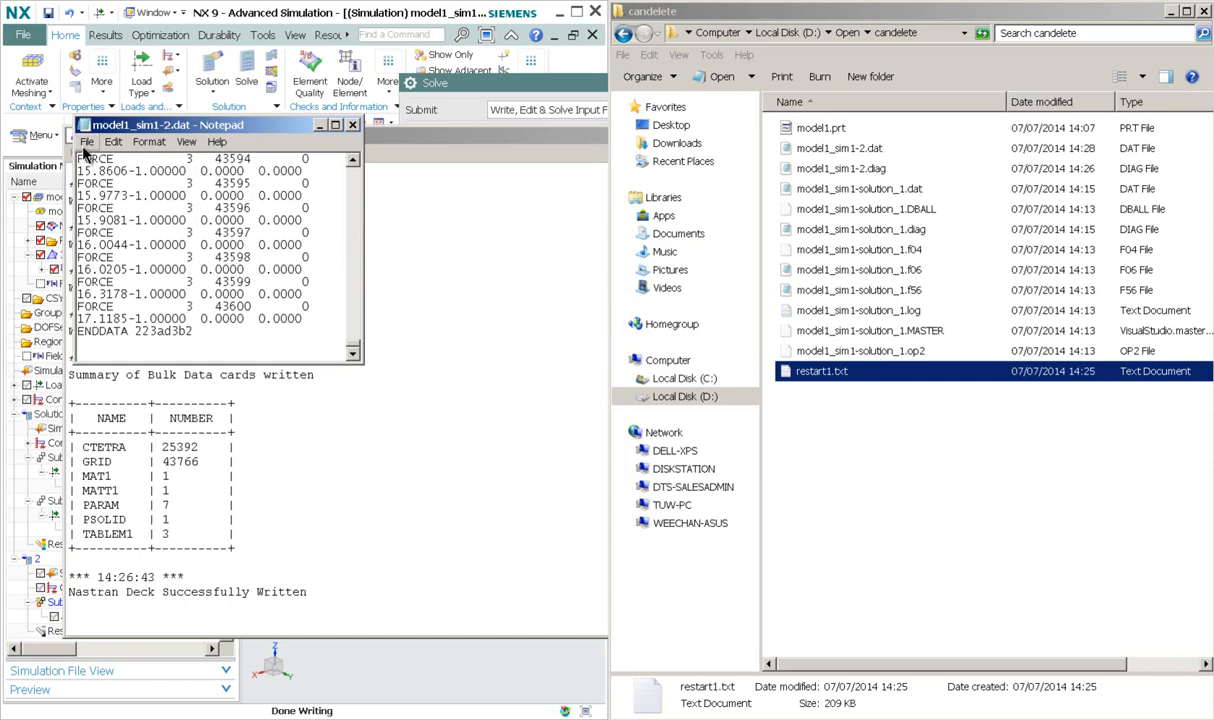
pyautogui.click(85, 144)
pyautogui.click(112, 190)
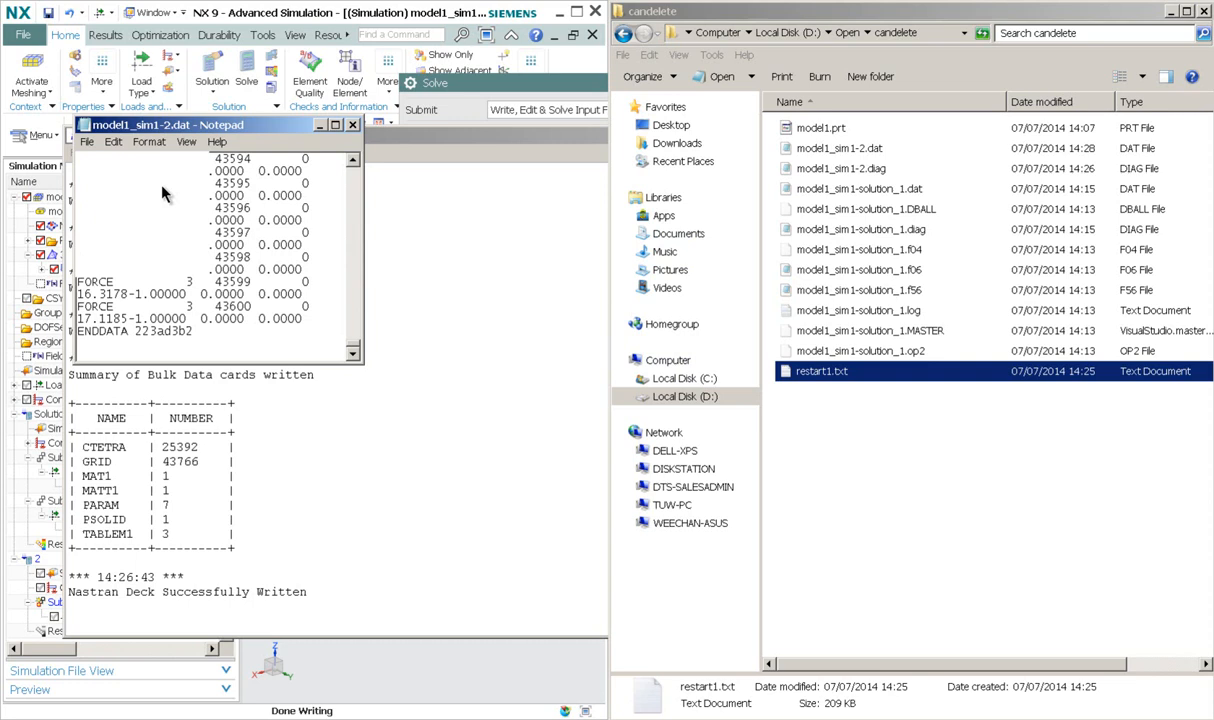
pyautogui.click(353, 127)
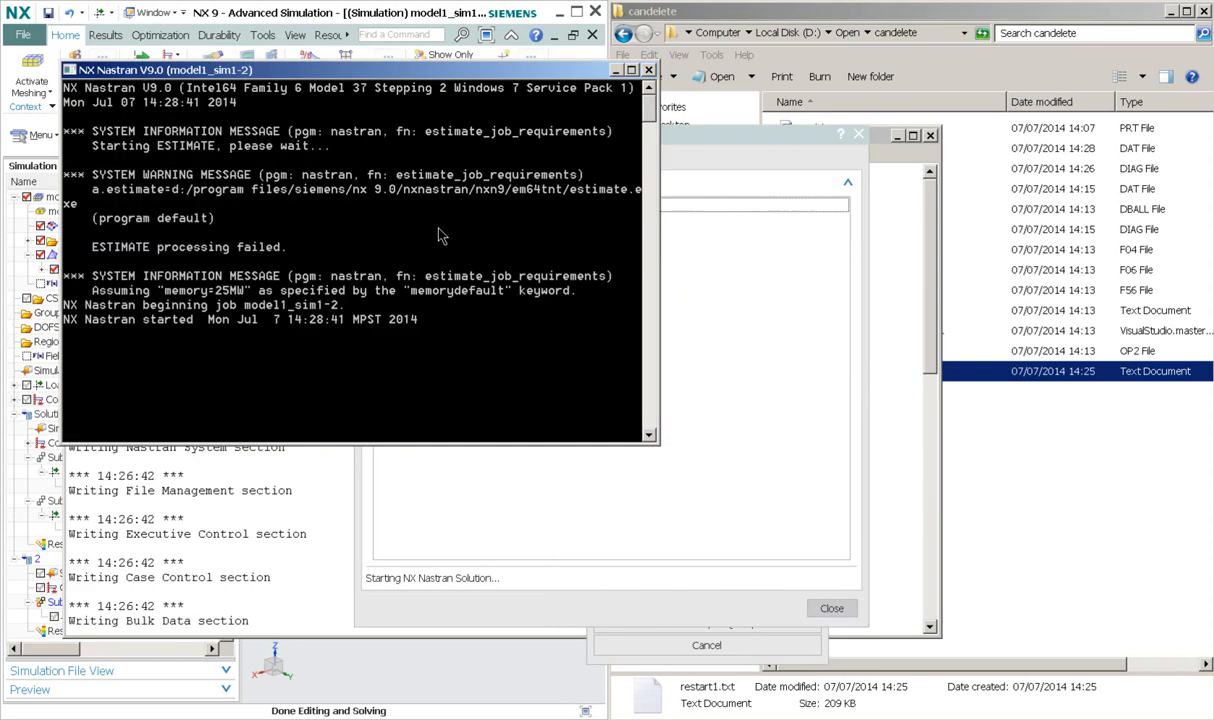
# Step: Dismiss the Solution Monitor, Information listing and Analysis Job Monitor after the model1_sim1-2 job
pyautogui.click(957, 22)
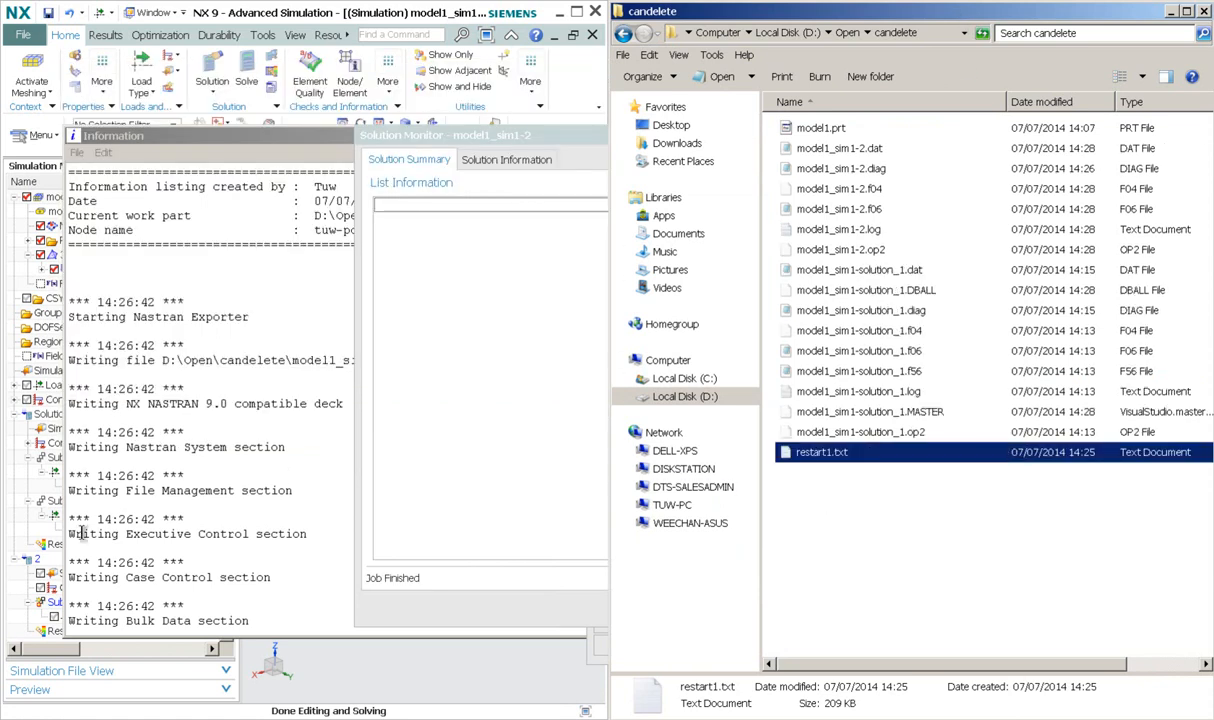
pyautogui.click(47, 566)
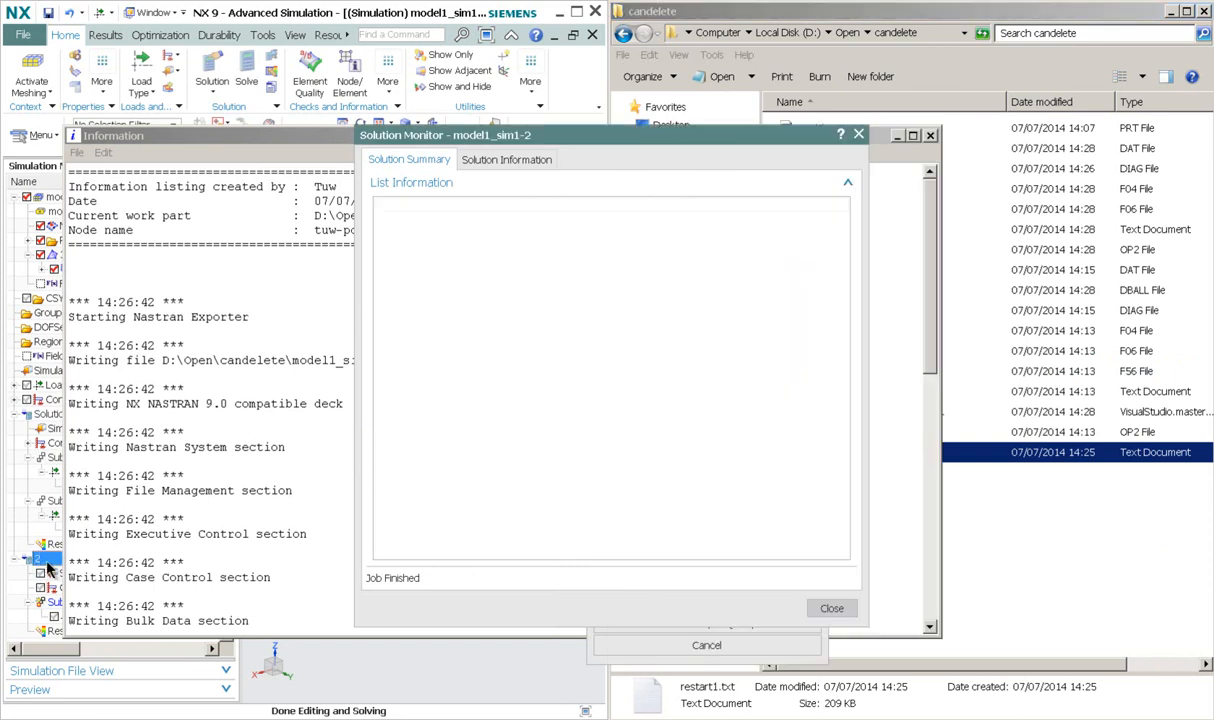
pyautogui.click(858, 134)
pyautogui.click(929, 135)
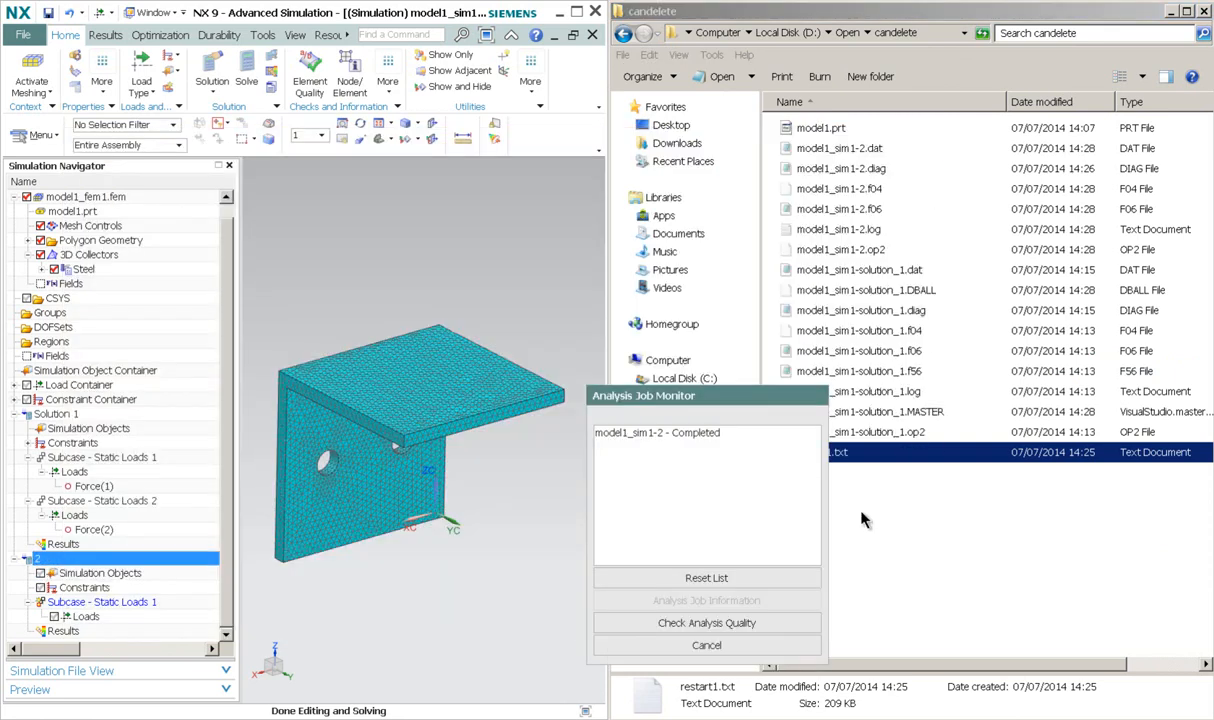
pyautogui.click(706, 645)
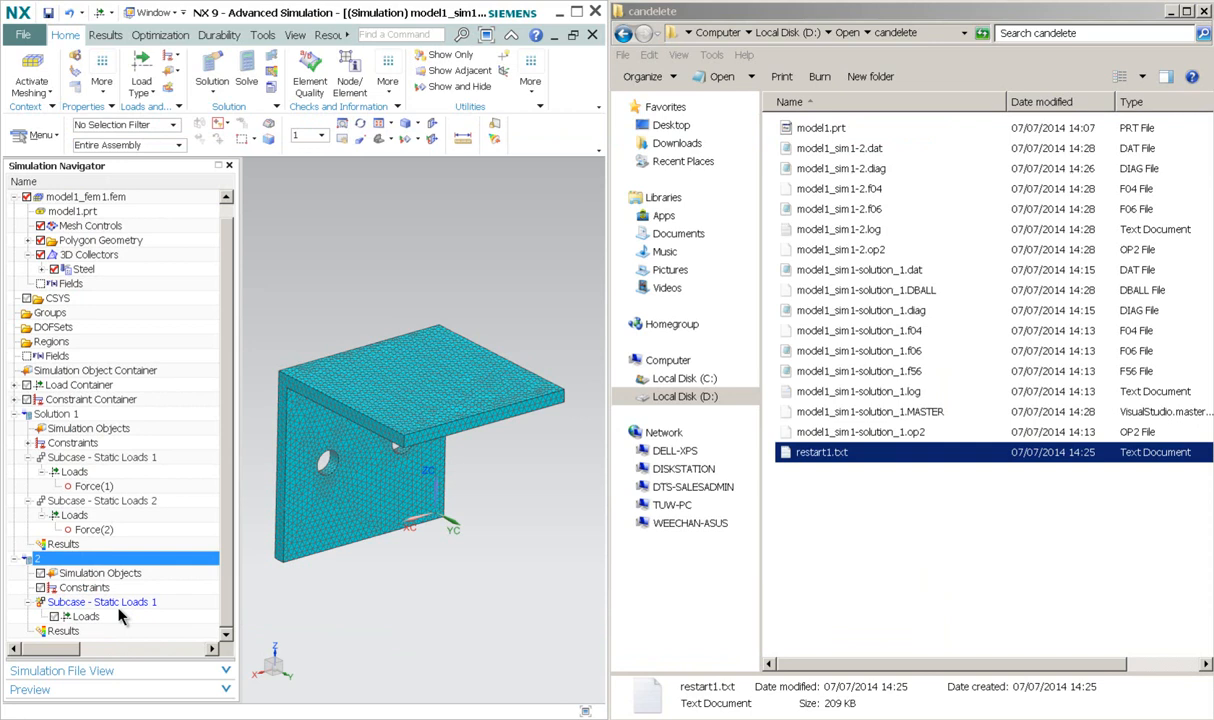
# Step: Load the results of solution 2 and plot the nodal displacements of Solution 1 and solution 2 in two side-by-side viewports
pyautogui.doubleClick(62, 631)
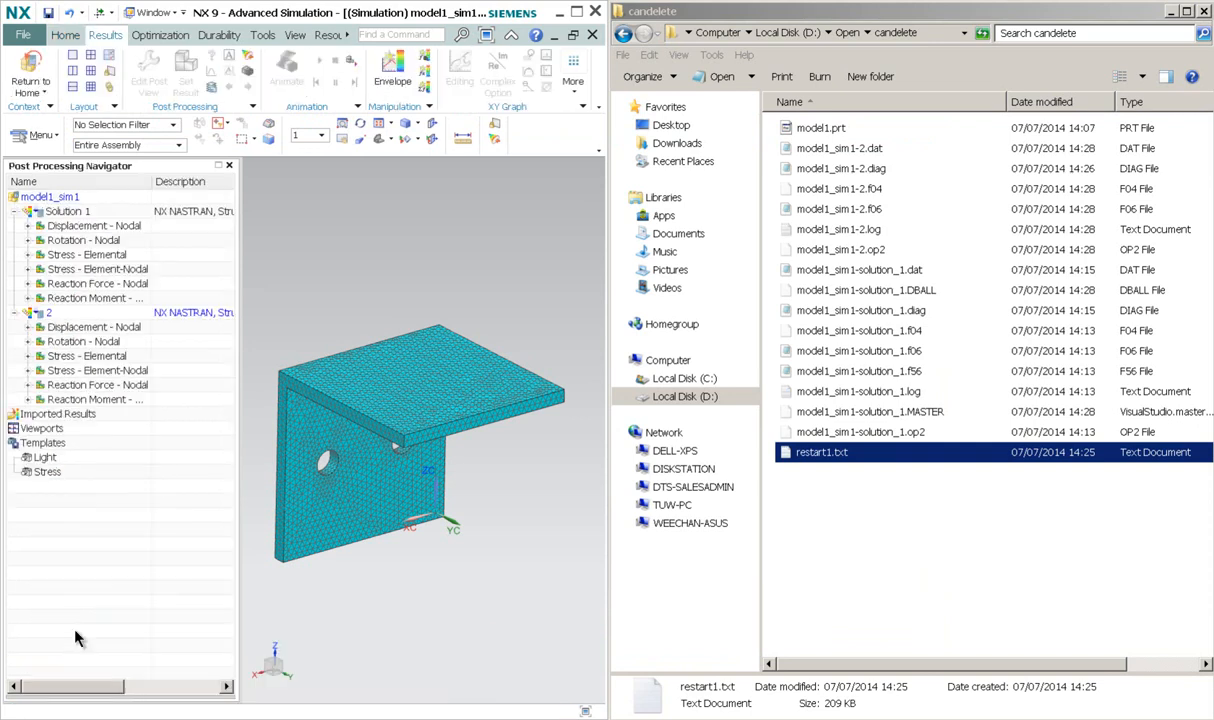
pyautogui.click(70, 77)
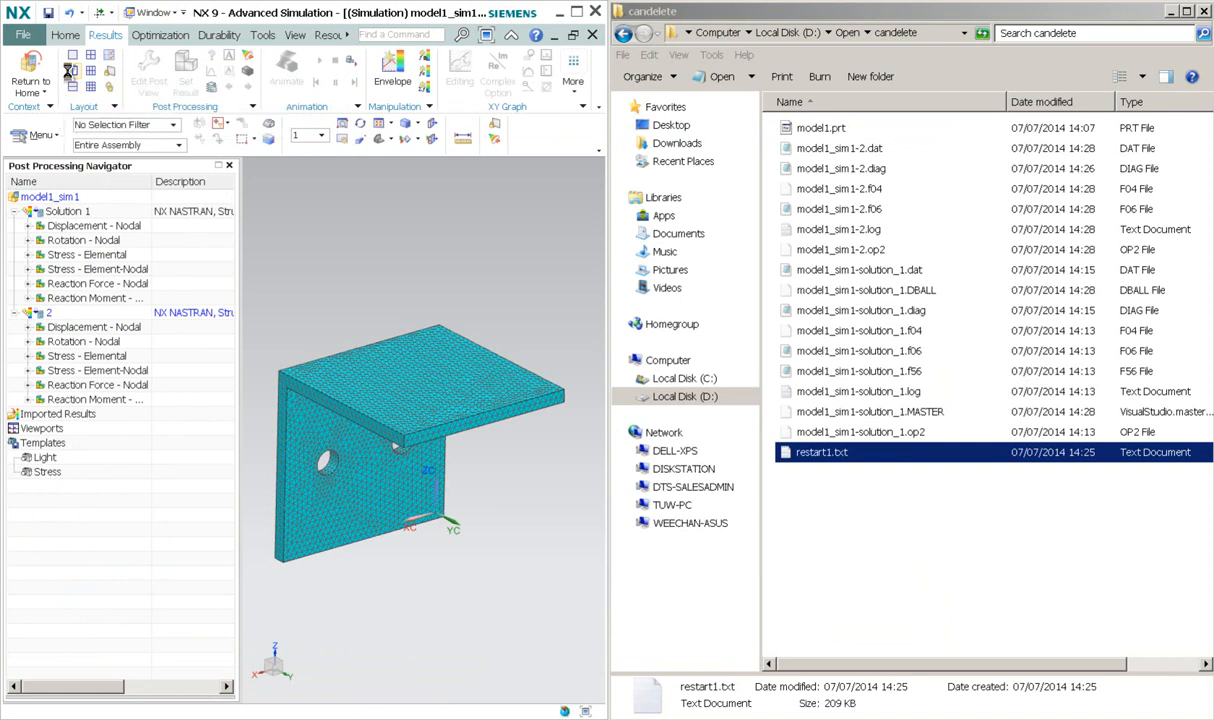
pyautogui.click(86, 228)
pyautogui.doubleClick(86, 228)
pyautogui.click(345, 256)
pyautogui.doubleClick(88, 331)
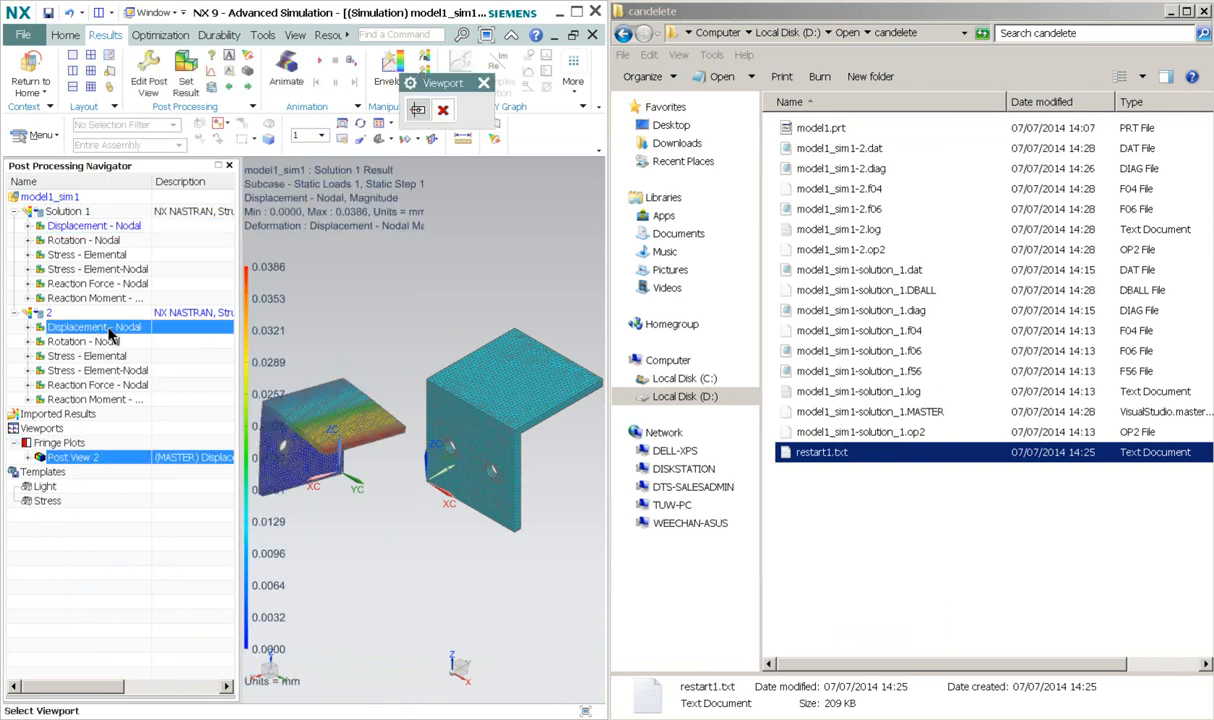
pyautogui.click(470, 358)
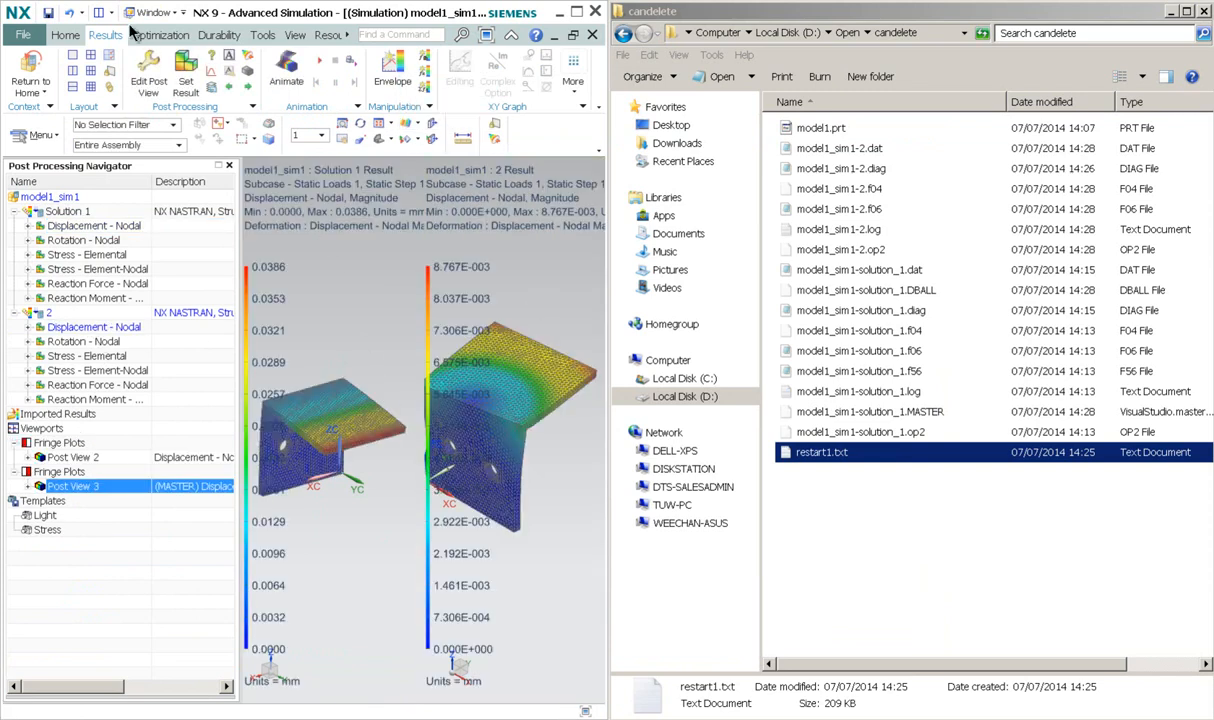
# Step: Synchronize the two displacement viewports and compare the deformed brackets in a maximized window
pyautogui.click(108, 90)
pyautogui.click(297, 326)
pyautogui.click(505, 330)
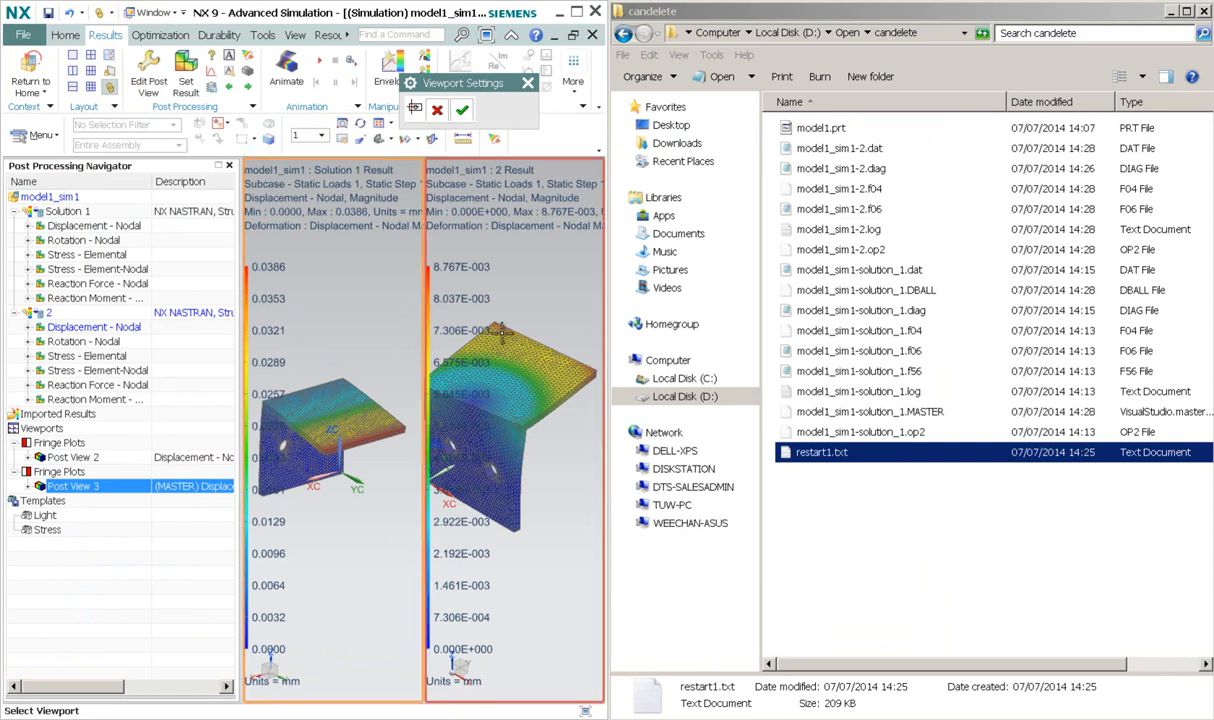
pyautogui.middleClick(371, 287)
pyautogui.moveTo(376, 380)
pyautogui.mouseDown()
pyautogui.moveTo(347, 352)
pyautogui.moveTo(373, 363)
pyautogui.moveTo(361, 369)
pyautogui.moveTo(365, 395)
pyautogui.mouseUp()
pyautogui.click(577, 12)
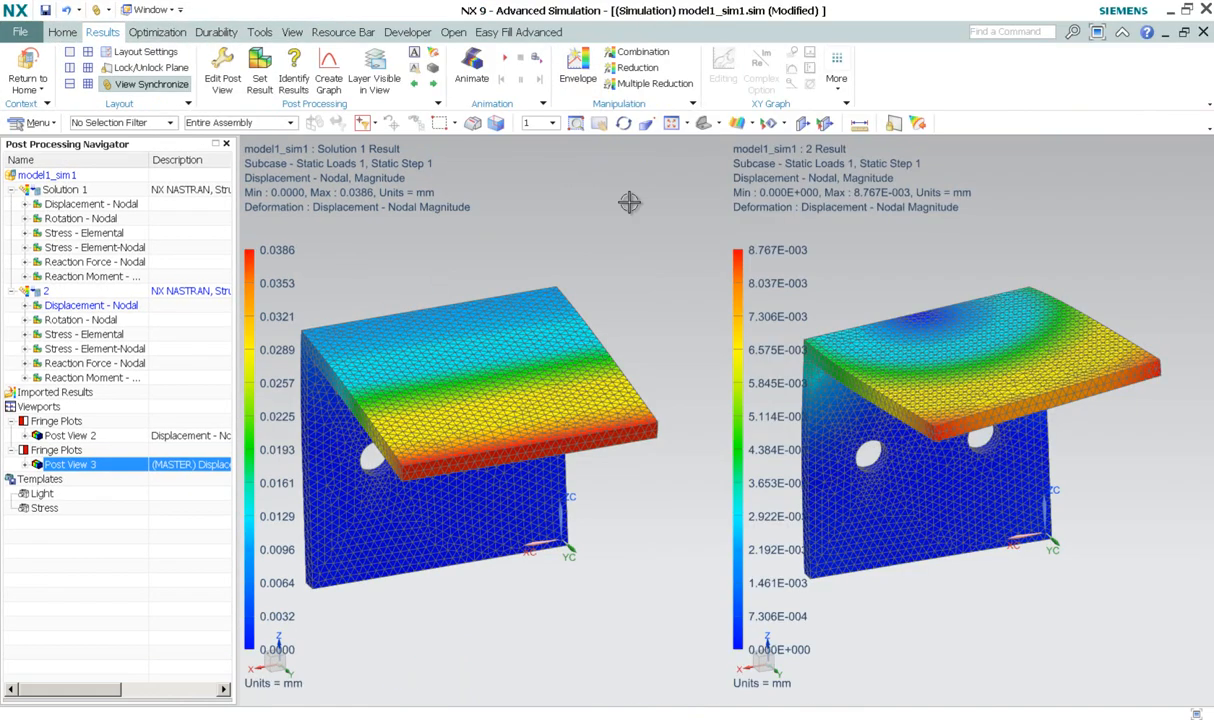
pyautogui.moveTo(672, 433); pyautogui.dragTo(672, 515)
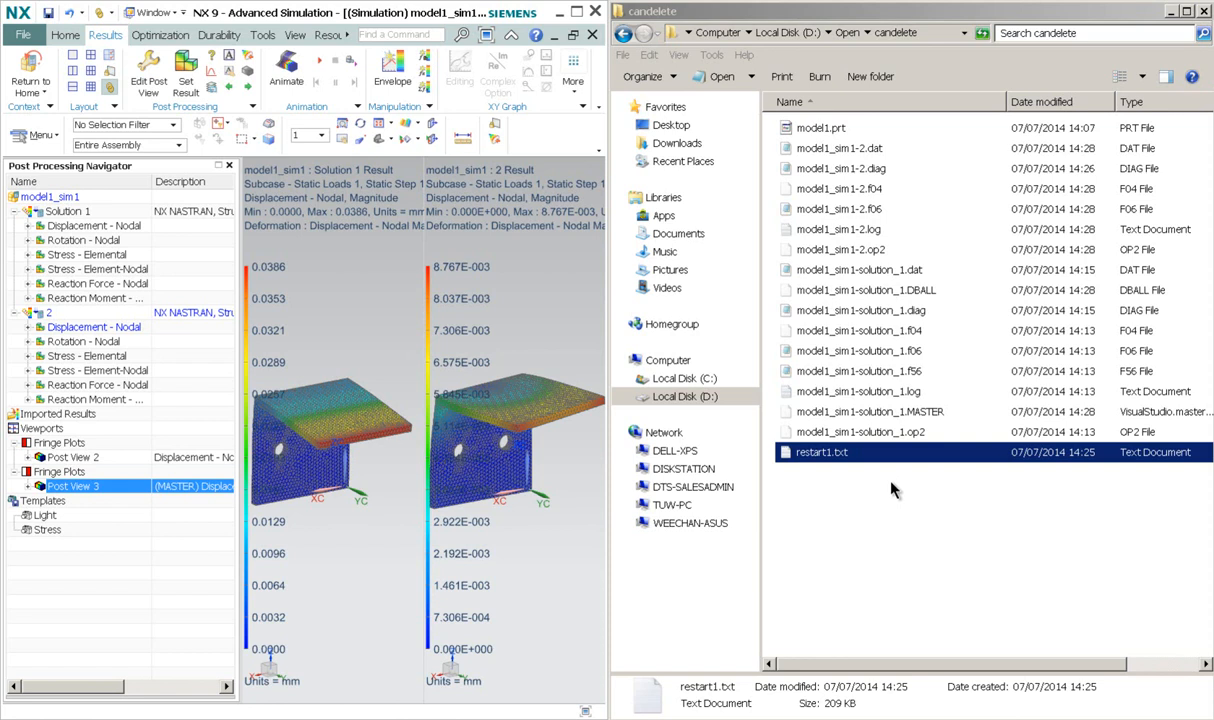
# Step: Open model1_sim1-solution_1.log on one half of the screen and examine the real solve time at its end
pyautogui.click(899, 394)
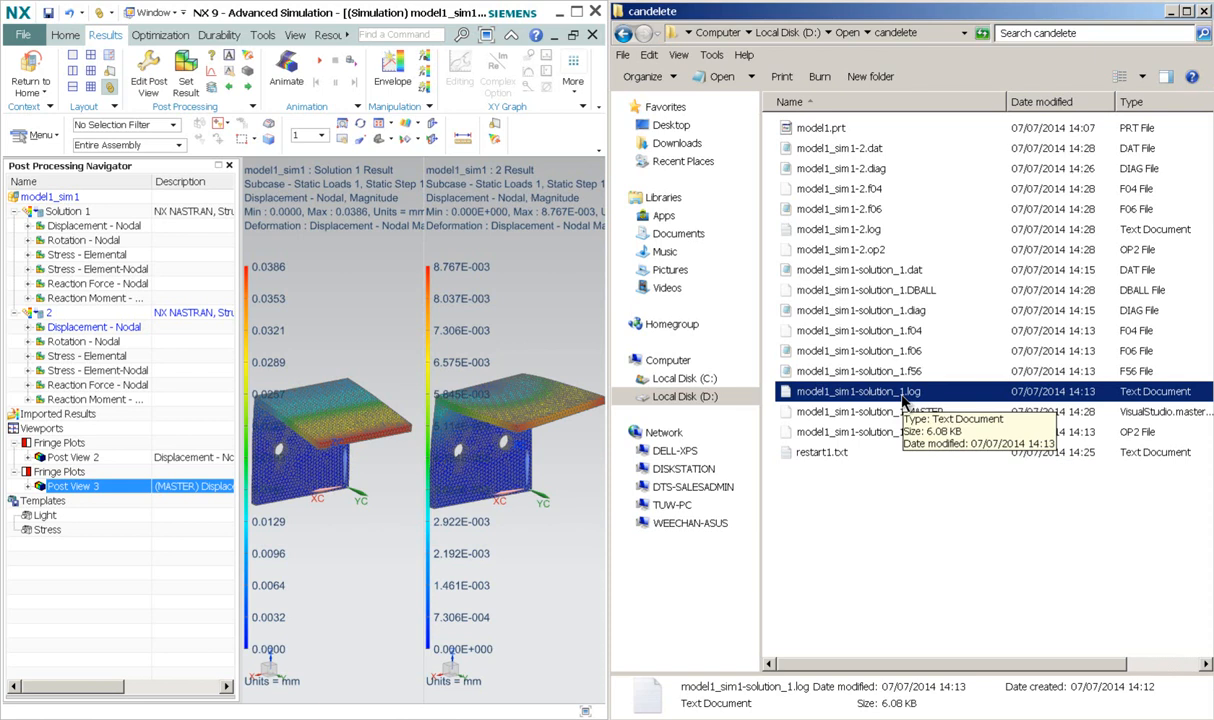
pyautogui.doubleClick(905, 398)
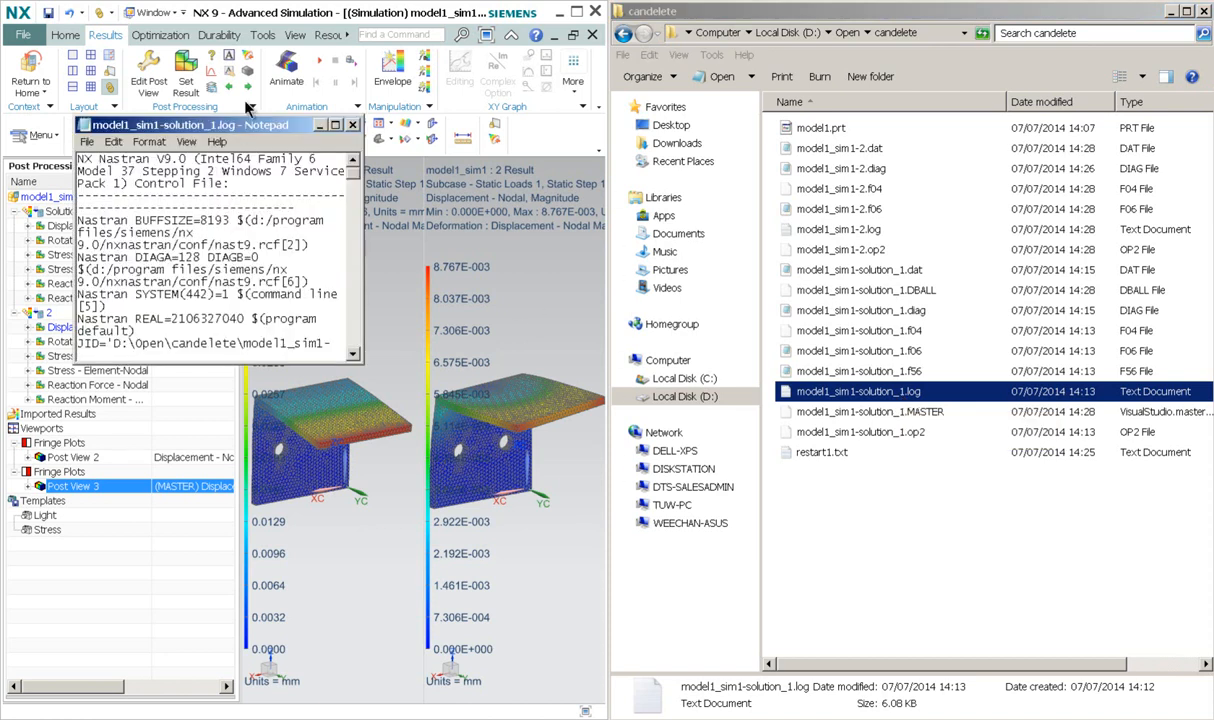
pyautogui.moveTo(245, 125); pyautogui.dragTo(2, 165)
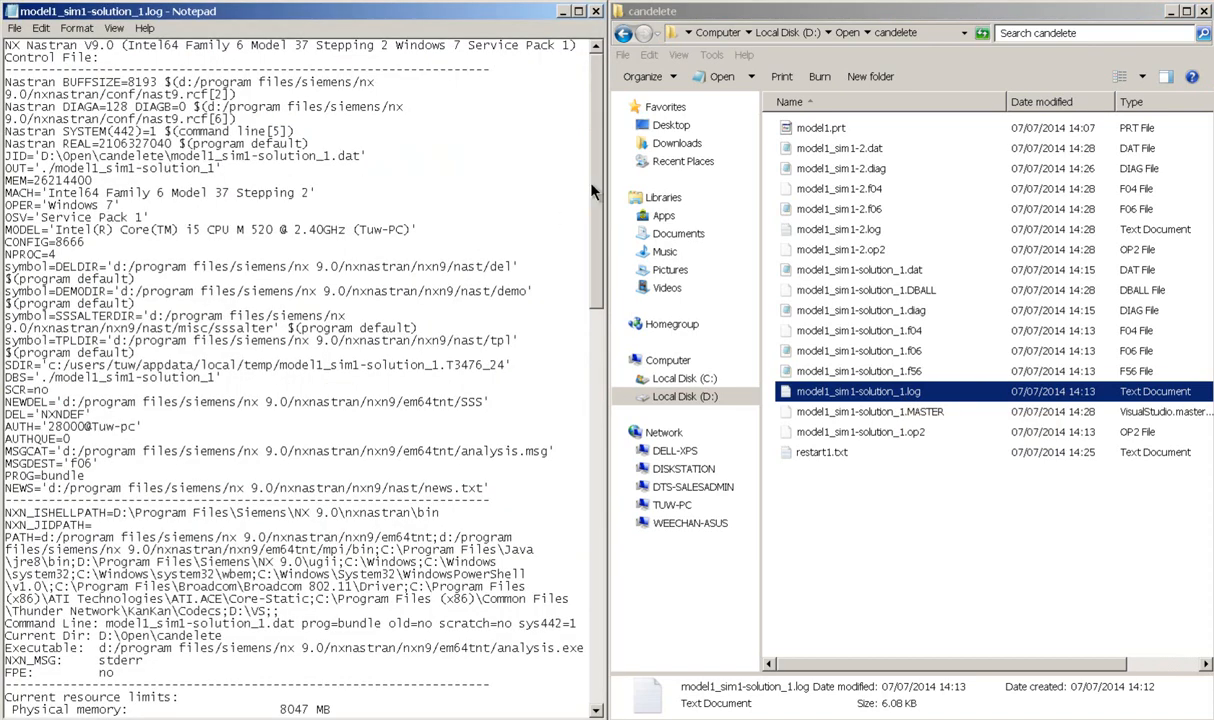
pyautogui.scroll(-10, 565, 180)
pyautogui.scroll(-2, 575, 570)
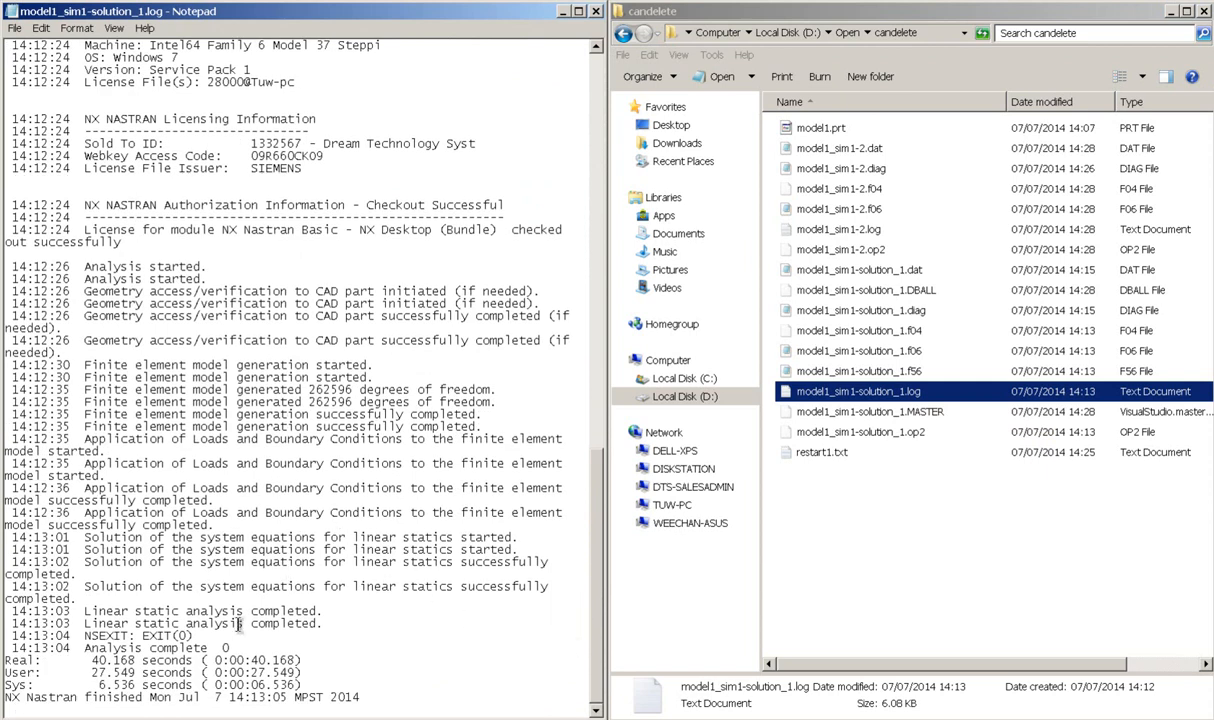
pyautogui.moveTo(7, 661); pyautogui.dragTo(305, 662)
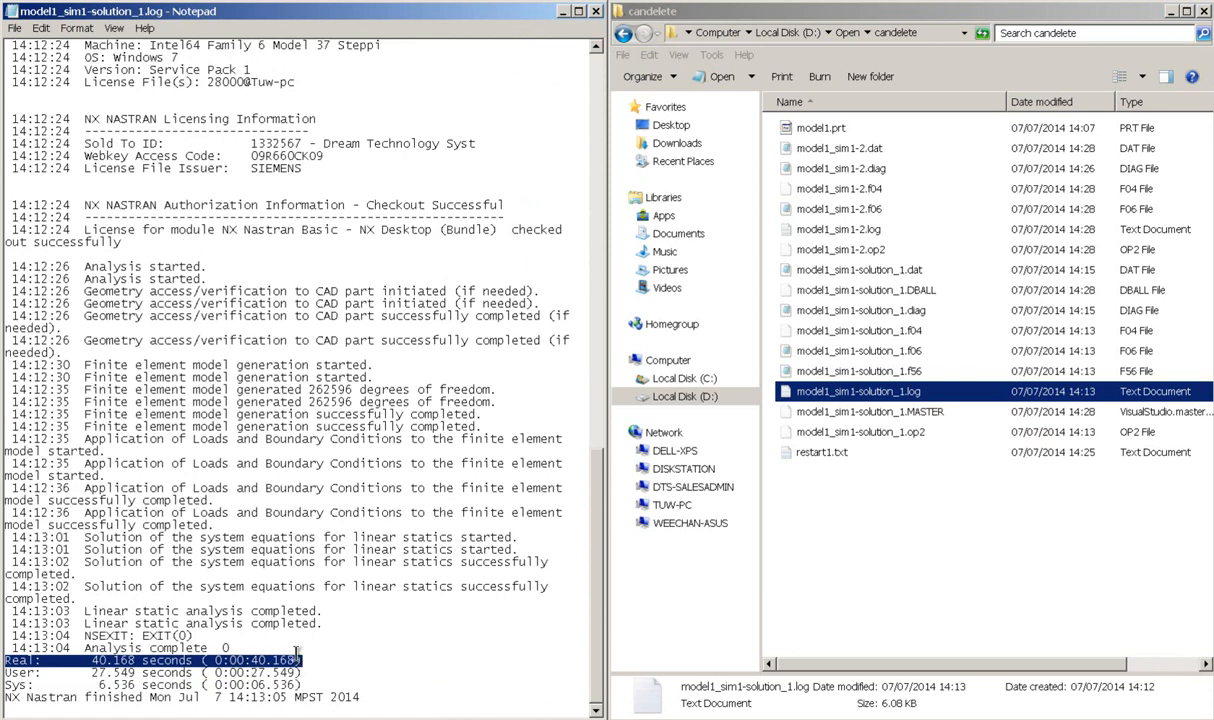
pyautogui.moveTo(251, 661); pyautogui.dragTo(297, 660)
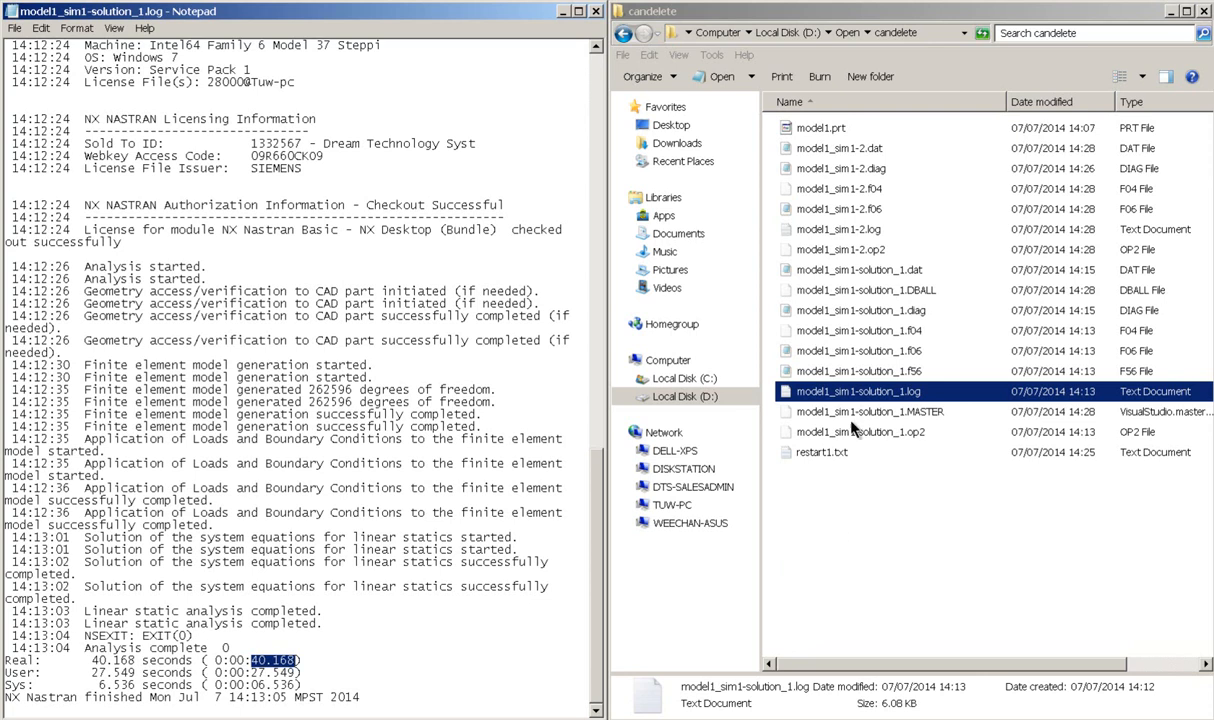
# Step: Open model1_sim1-2.log beside the first log, compare the real solve times, and close both logs
pyautogui.click(840, 233)
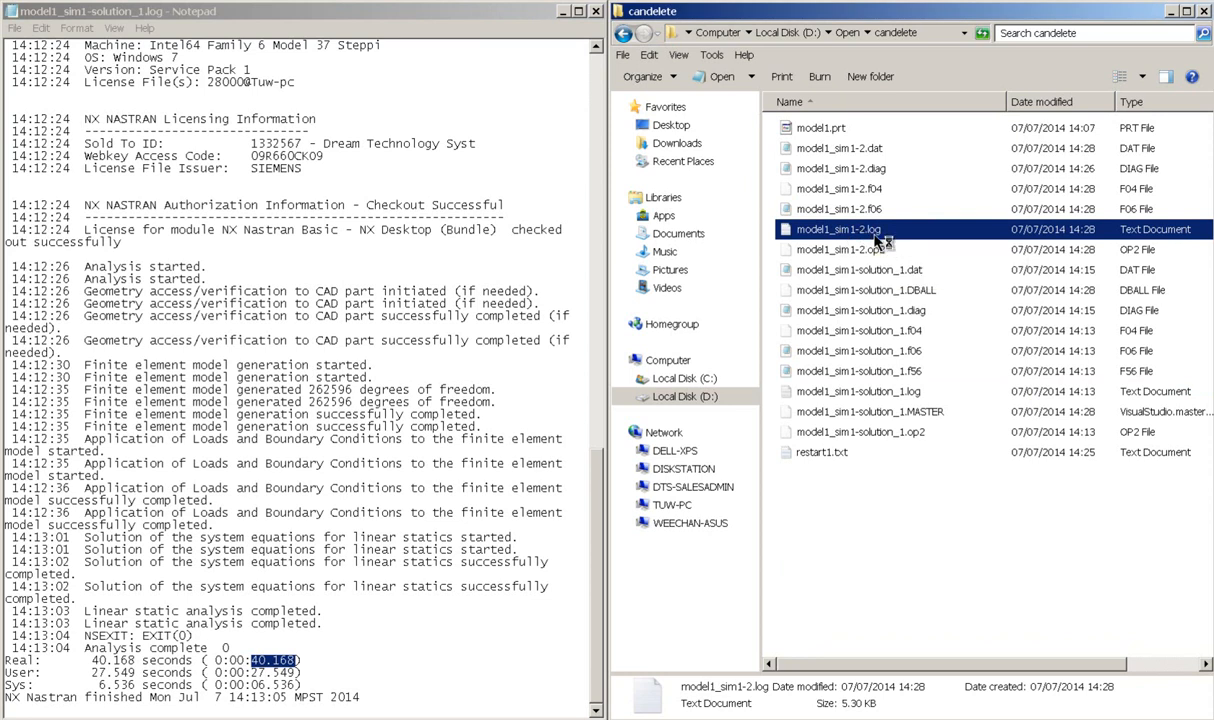
pyautogui.rightClick(874, 238)
pyautogui.click(874, 232)
pyautogui.moveTo(258, 125); pyautogui.dragTo(1199, 652)
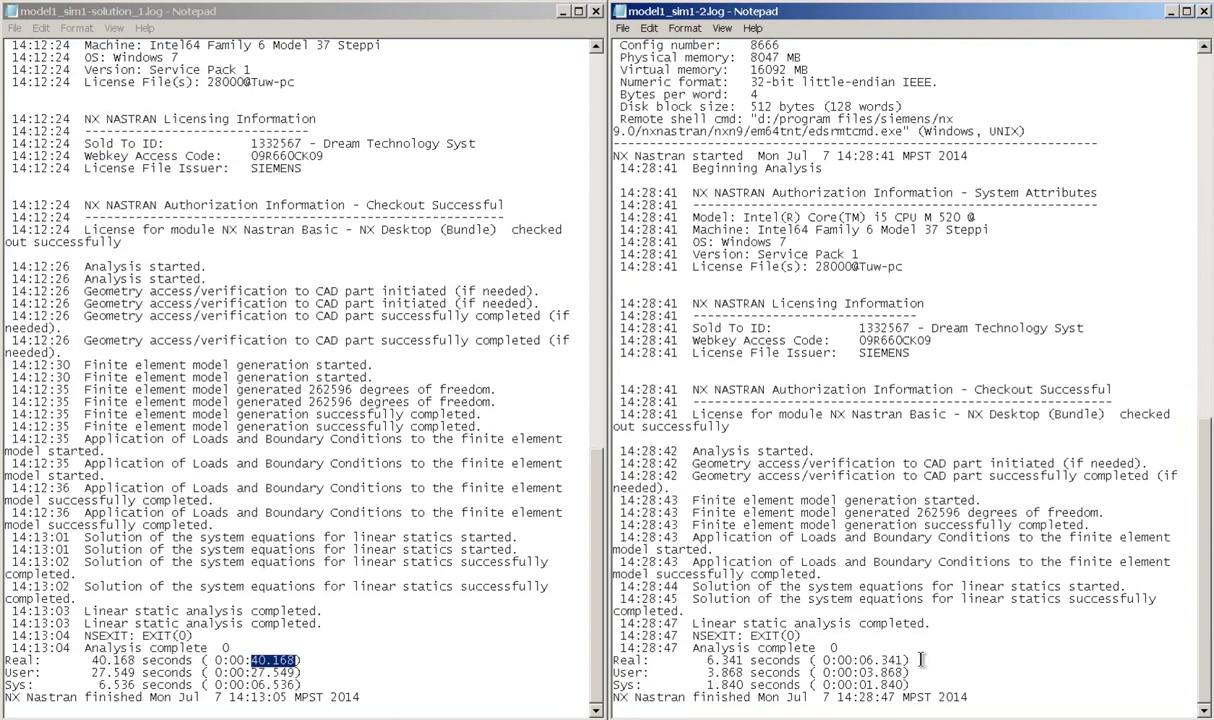
pyautogui.moveTo(845, 661); pyautogui.dragTo(908, 662)
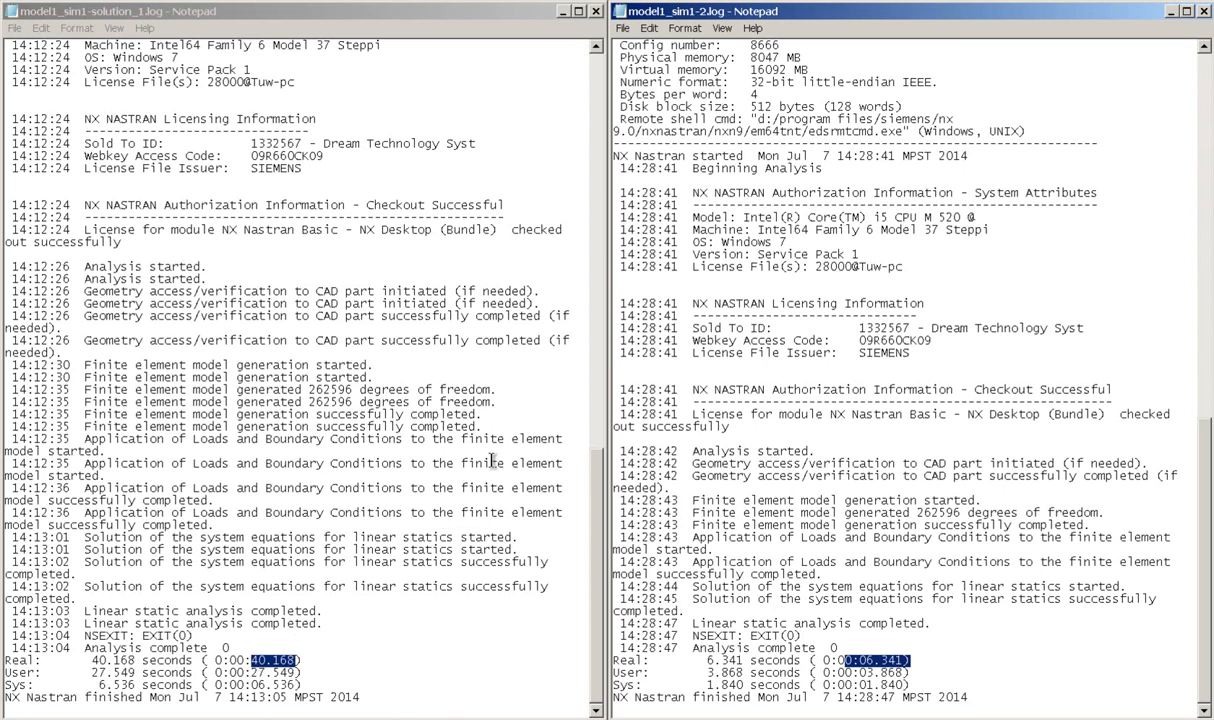
pyautogui.click(598, 14)
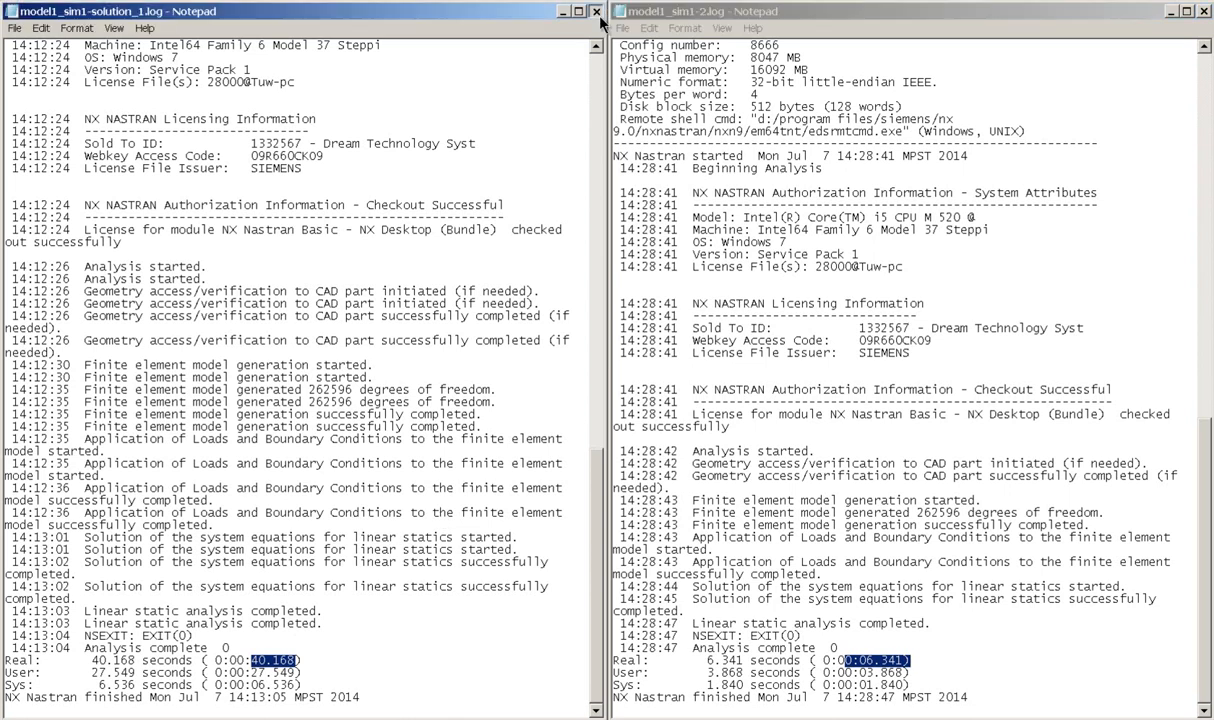
pyautogui.click(598, 12)
pyautogui.click(1203, 11)
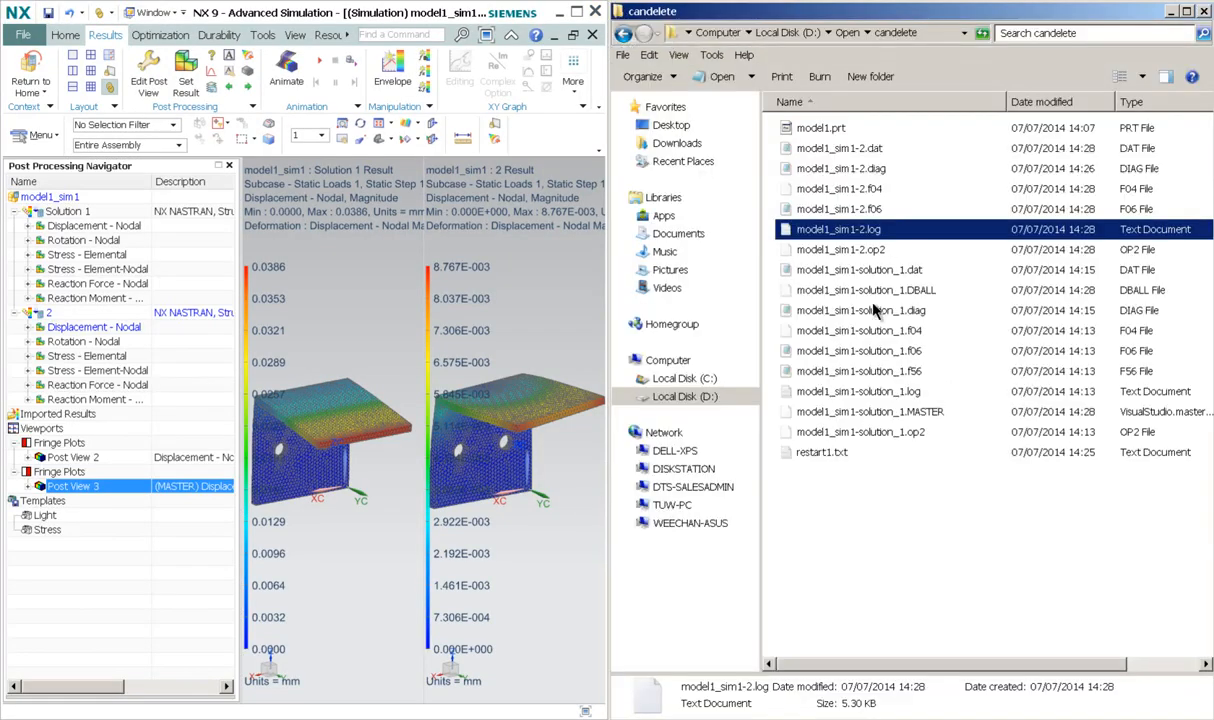
pyautogui.click(882, 553)
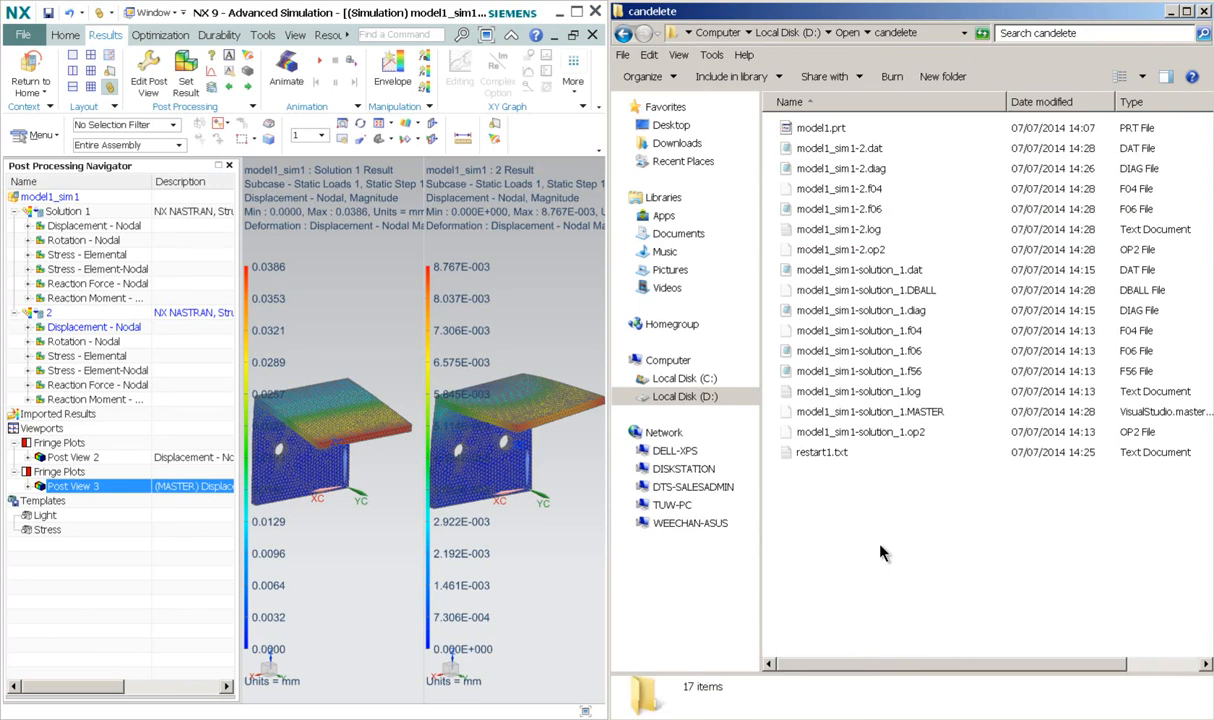